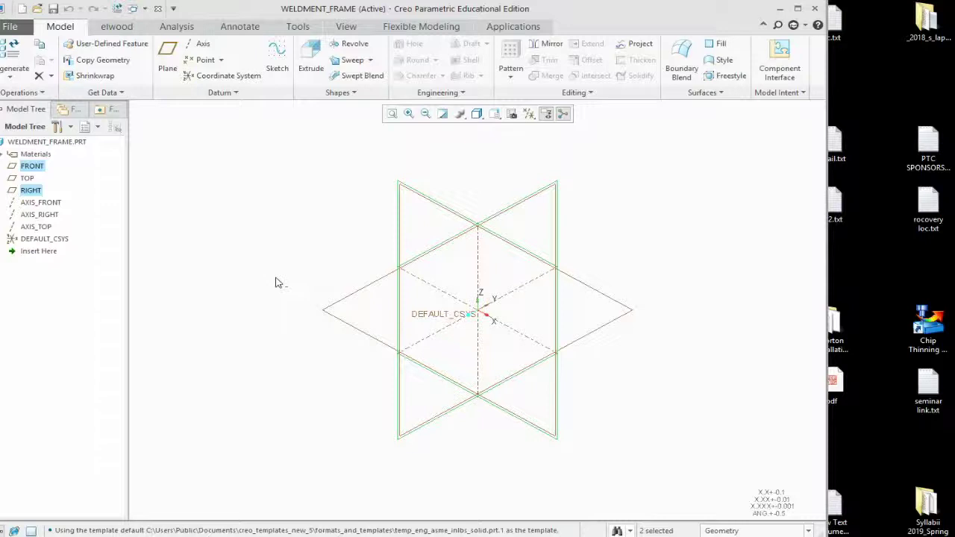
Start a new sketch on the TOP datum plane
left_click(272, 283)
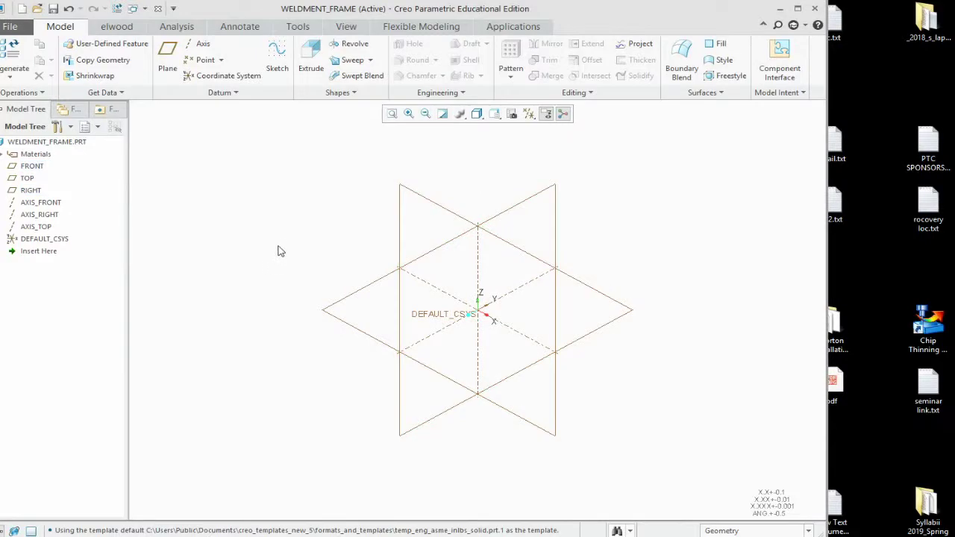
left_click_drag(190, 11, 201, 11)
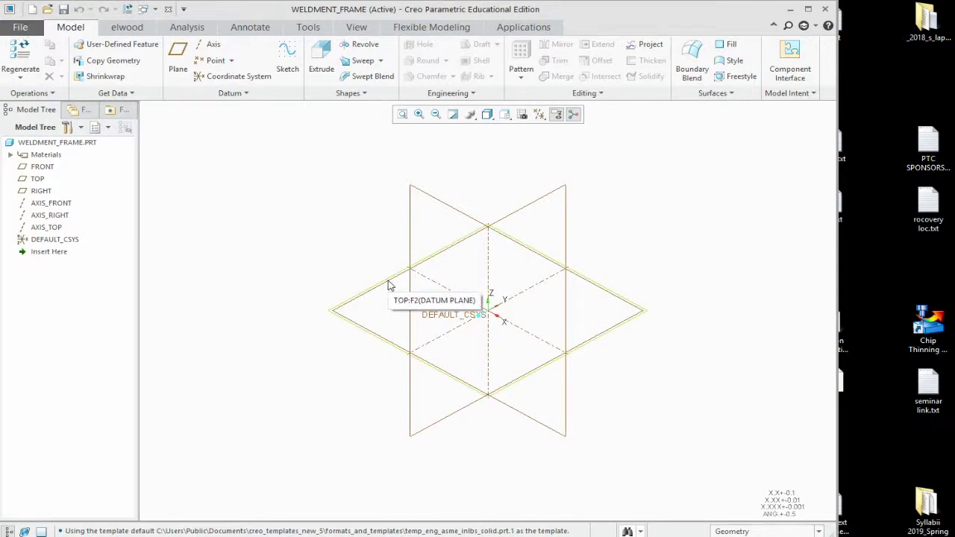
left_click(386, 285)
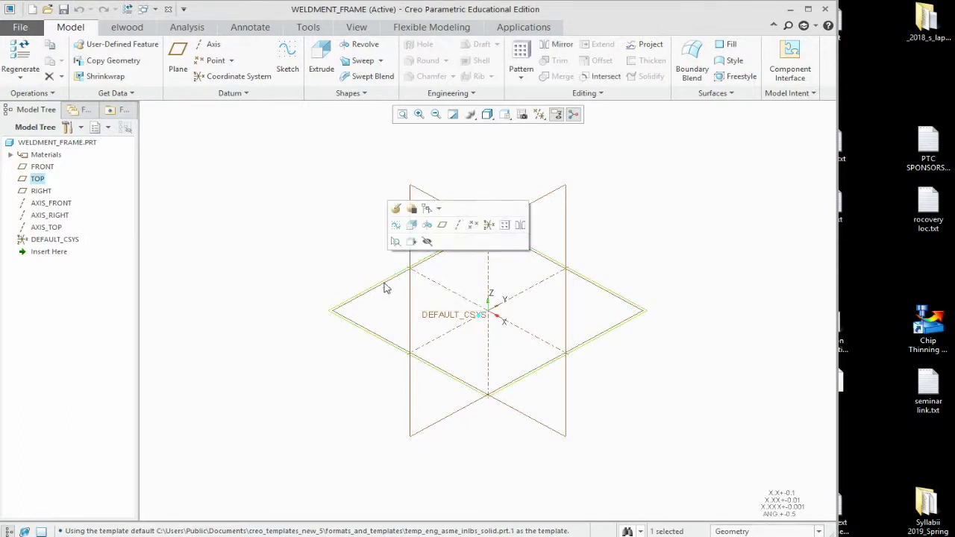
left_click(287, 56)
scroll(550, 346, "down", 3)
Draw a center rectangle with its centre on the origin
left_click(266, 62)
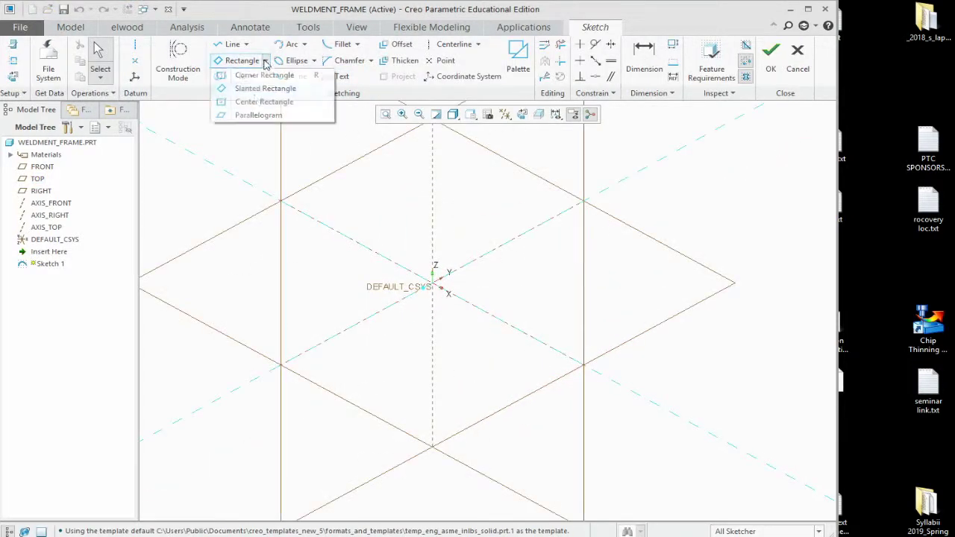
left_click(245, 102)
left_click(437, 286)
left_click(411, 344)
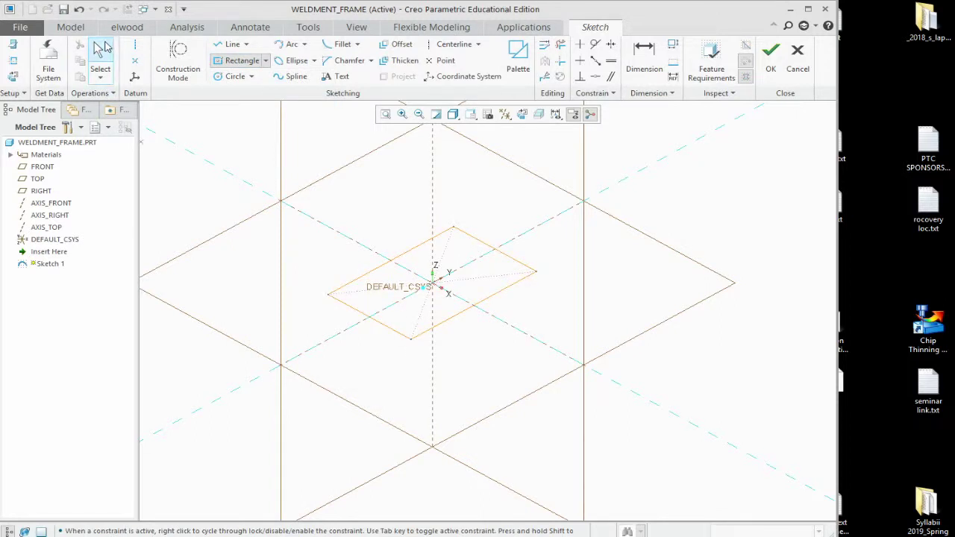
left_click(97, 66)
scroll(423, 291, "down", 5)
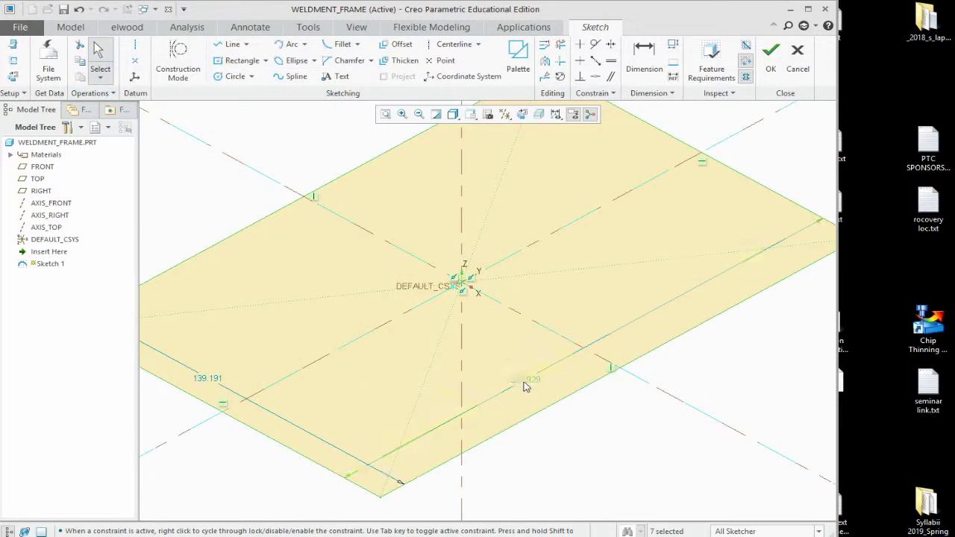
Set the rectangle's side dimensions to 48 and 20, then finish the sketch
double_click(526, 382)
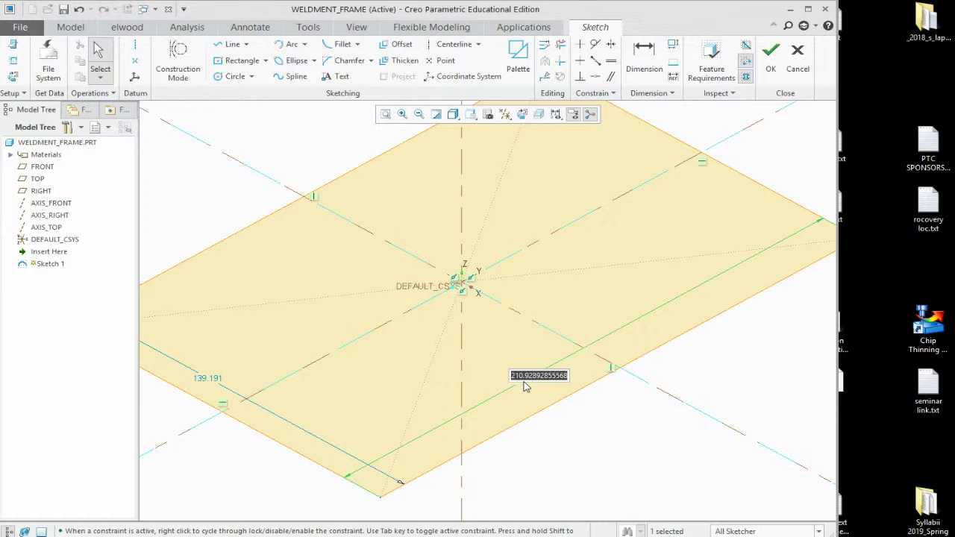
type("48")
key("Return")
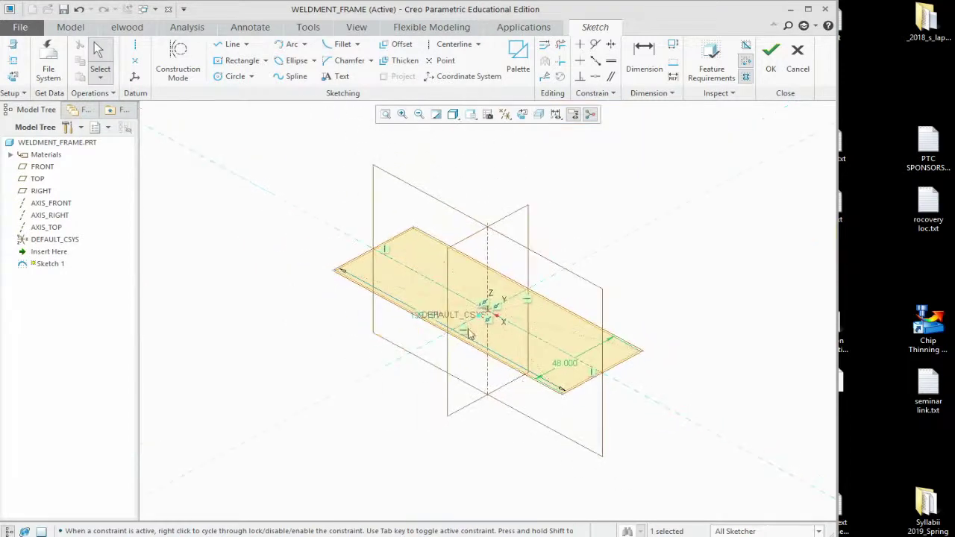
double_click(420, 318)
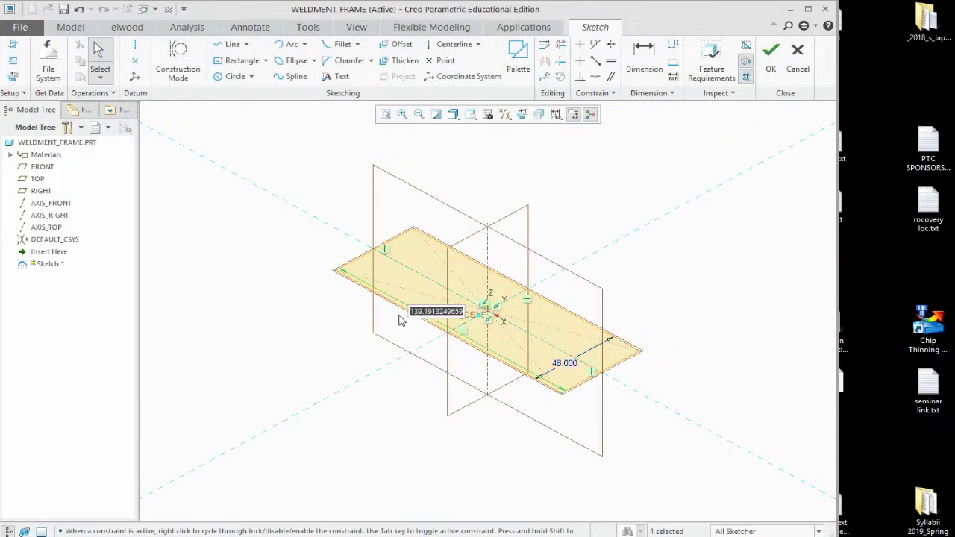
type("20")
key("Return")
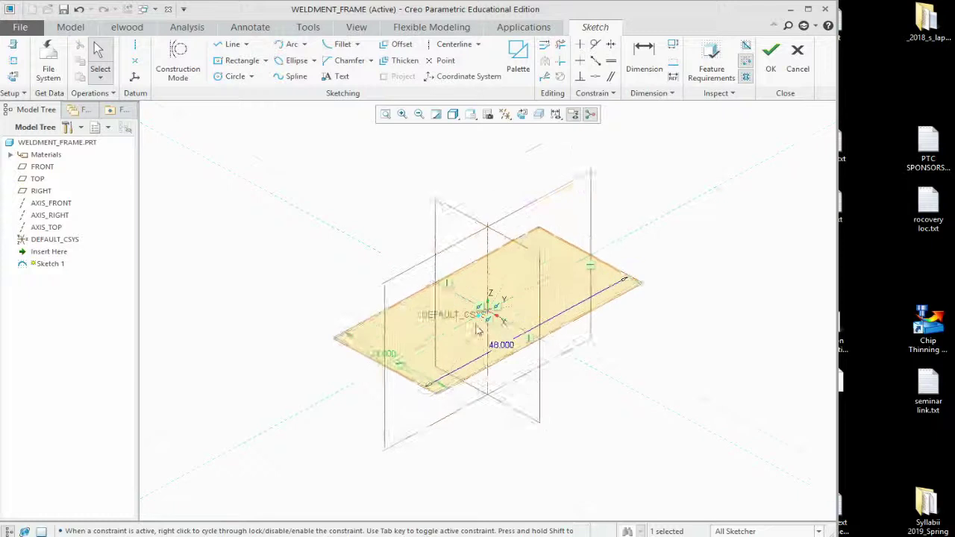
left_click(770, 58)
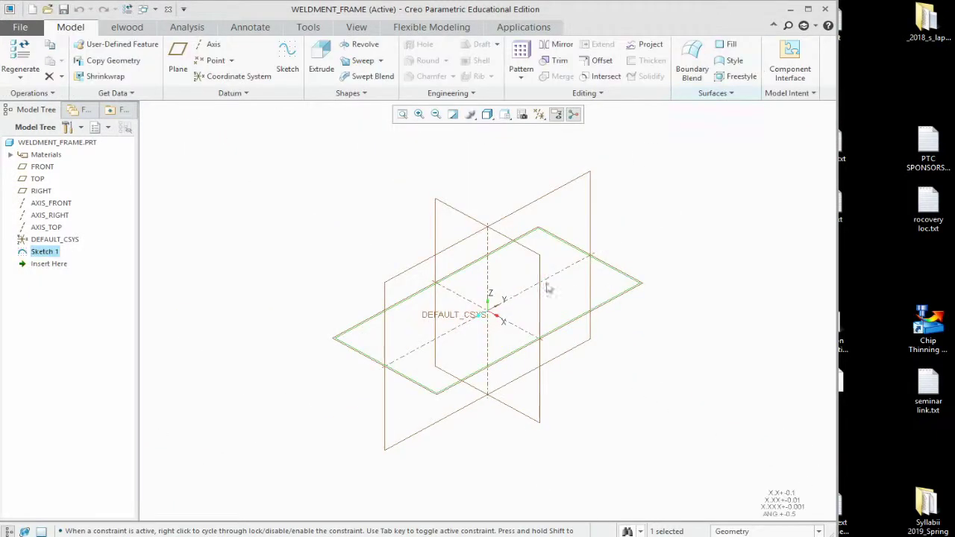
Save the WELDMENT_FRAME part with Ctrl+S, confirming the Save Object dialog
left_click(210, 235)
key("ctrl+s")
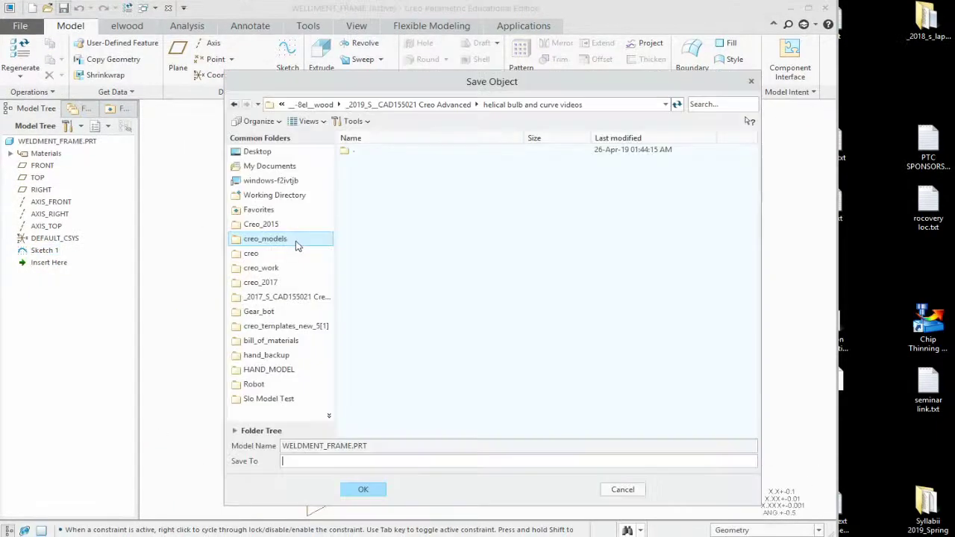
left_click(360, 490)
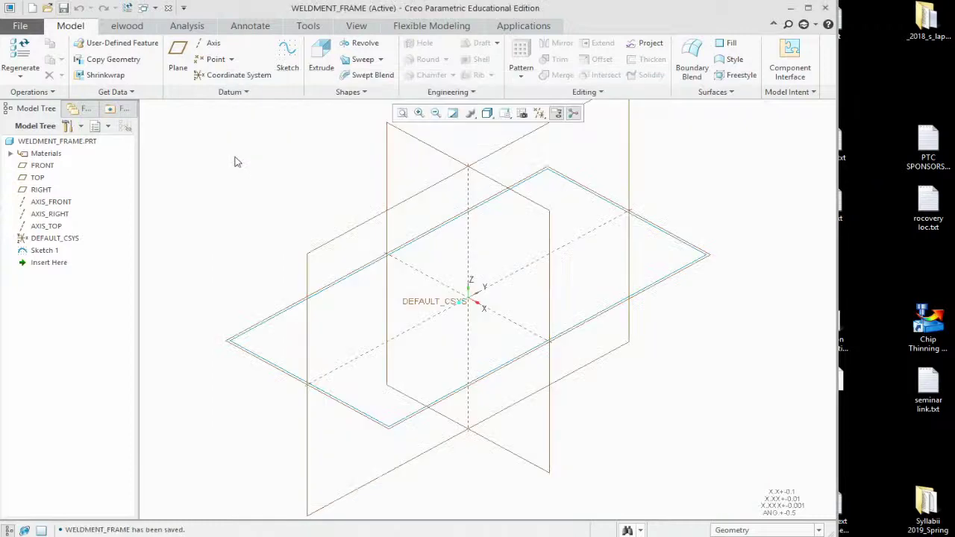
left_click(516, 25)
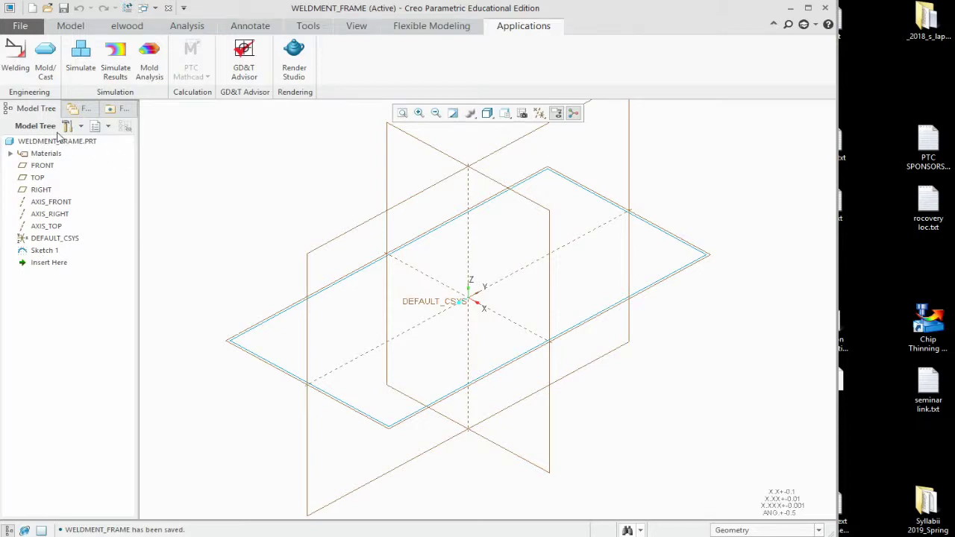
left_click(30, 27)
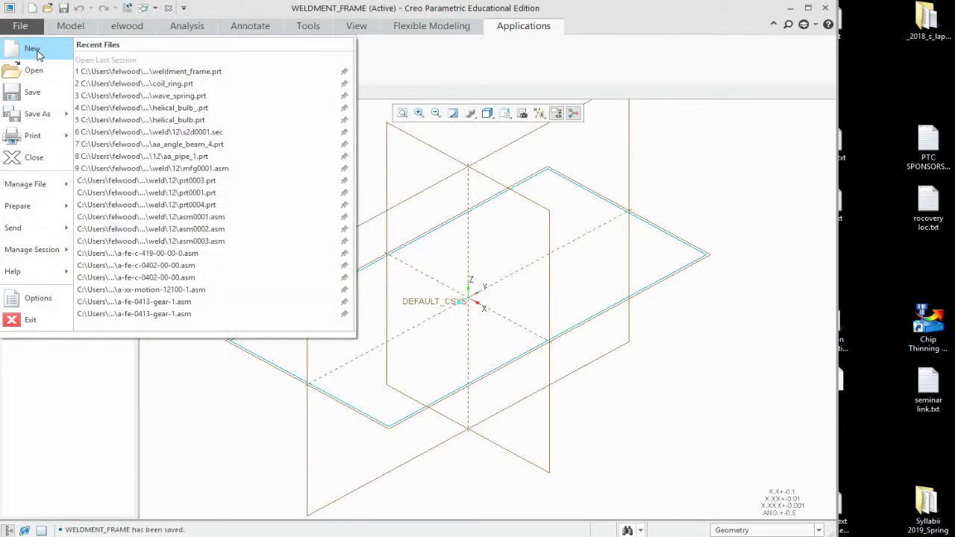
Create a new assembly named WFA-FGE-001
left_click(33, 49)
left_click(396, 243)
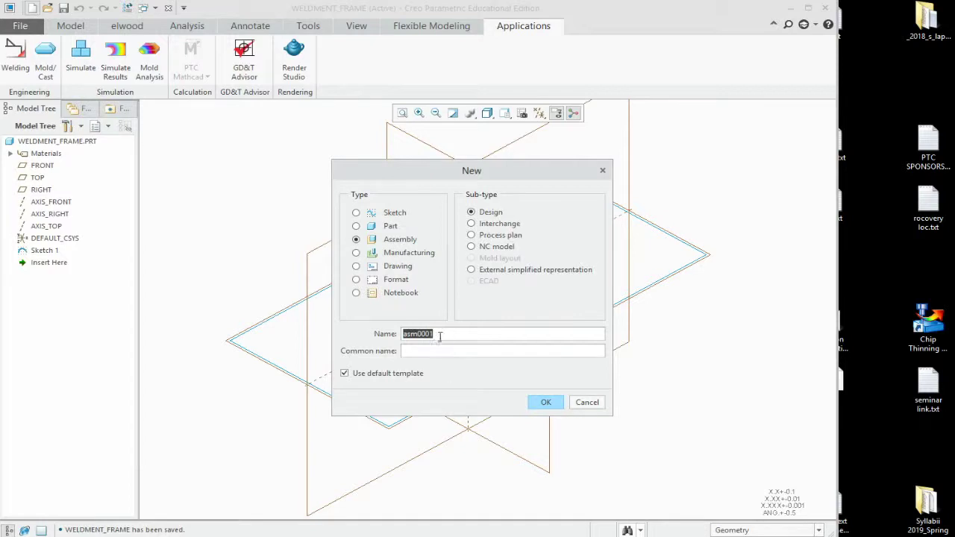
type("w")
key("BackSpace")
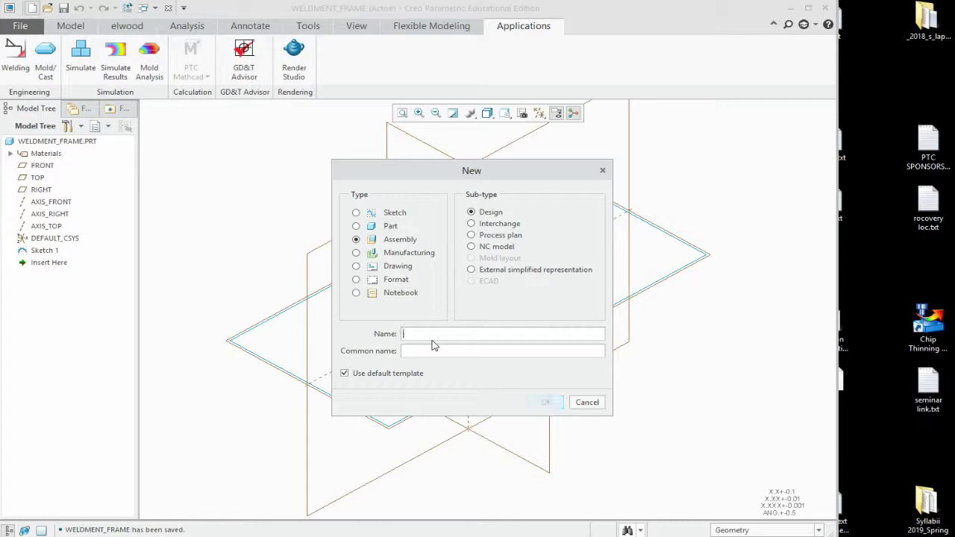
type("WFA-FGE")
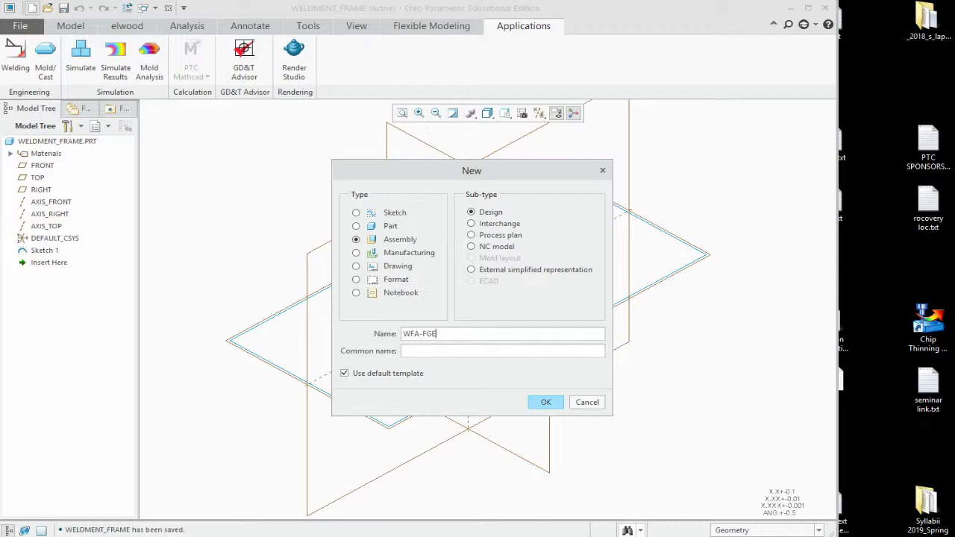
type("-001")
key("Return")
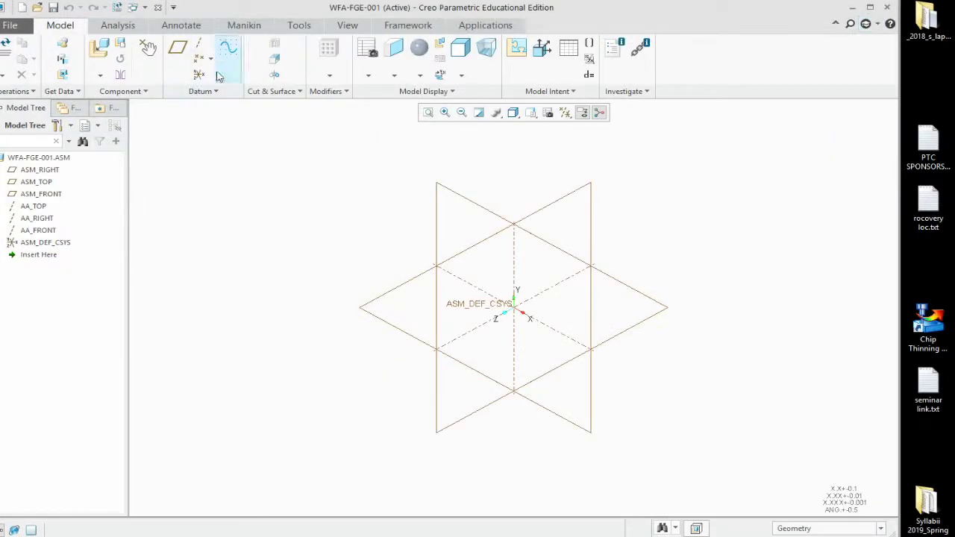
Assemble weldment_frame.prt using the Default placement constraint
left_click(99, 51)
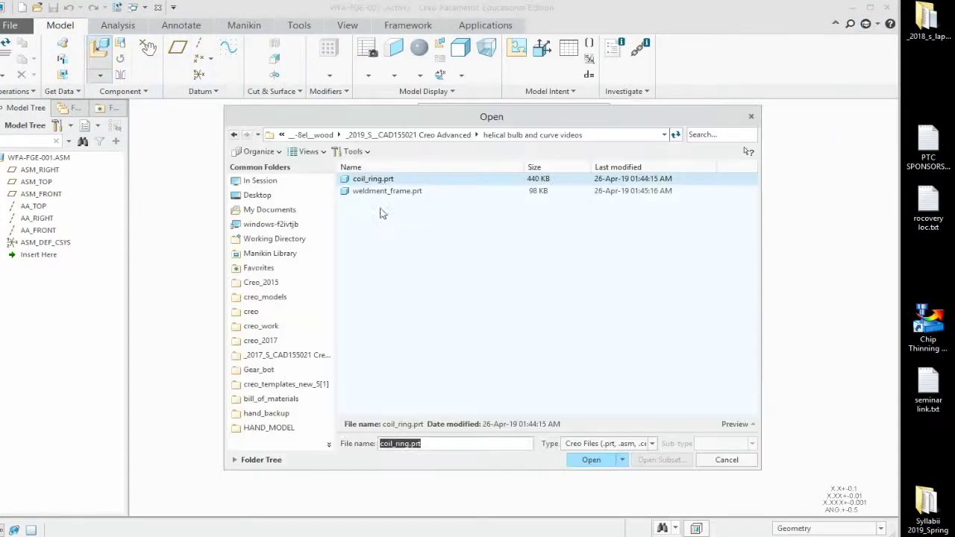
double_click(365, 192)
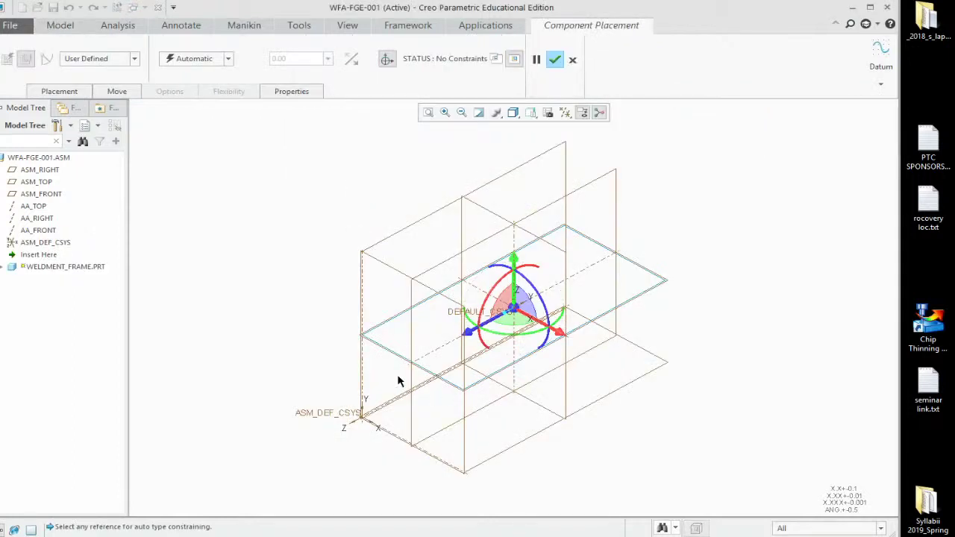
left_click(183, 63)
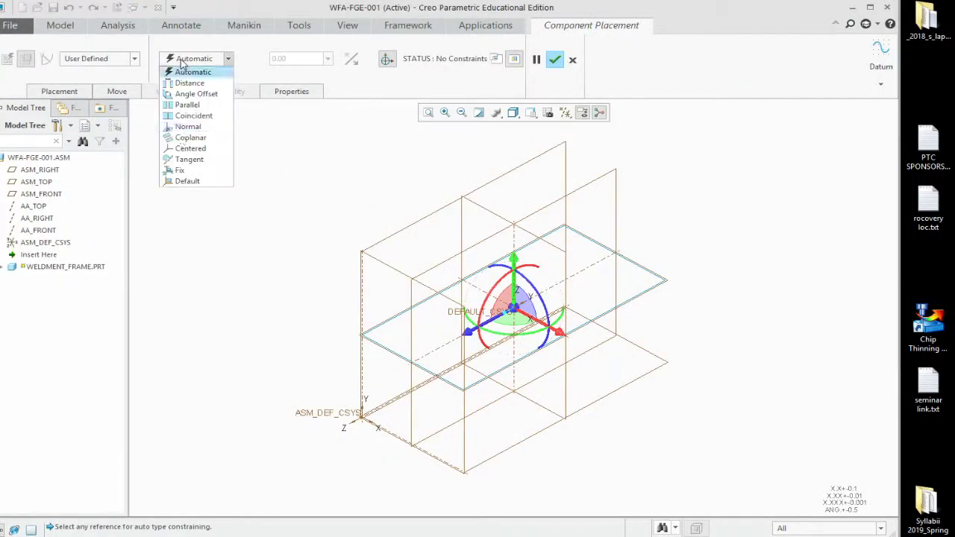
left_click(184, 181)
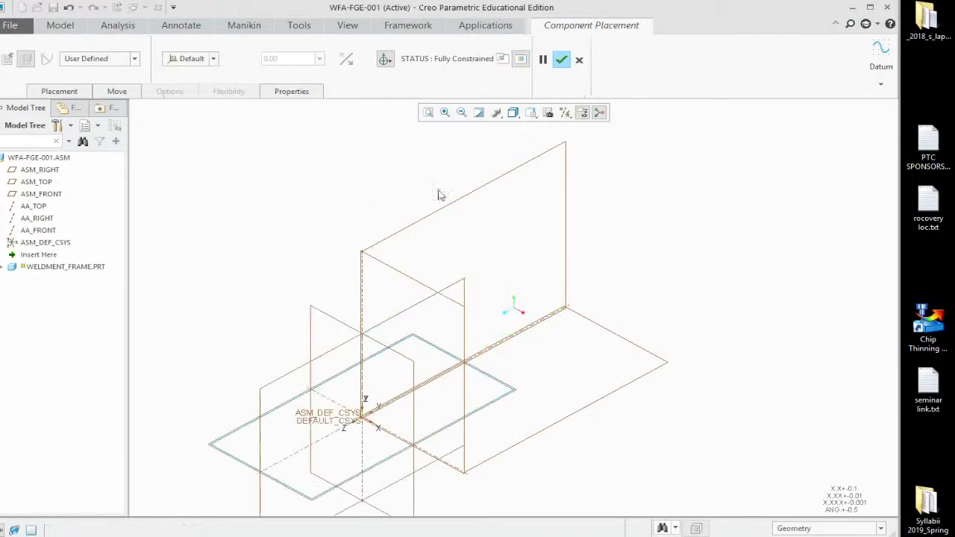
left_click(561, 60)
Save the WFA-FGE-001 assembly
scroll(540, 348, "up", 5)
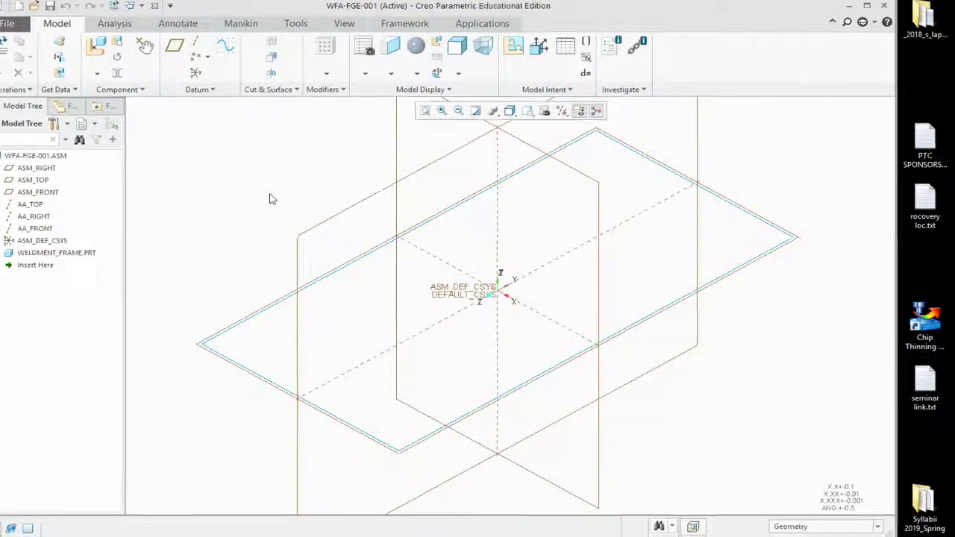
key("ctrl+s")
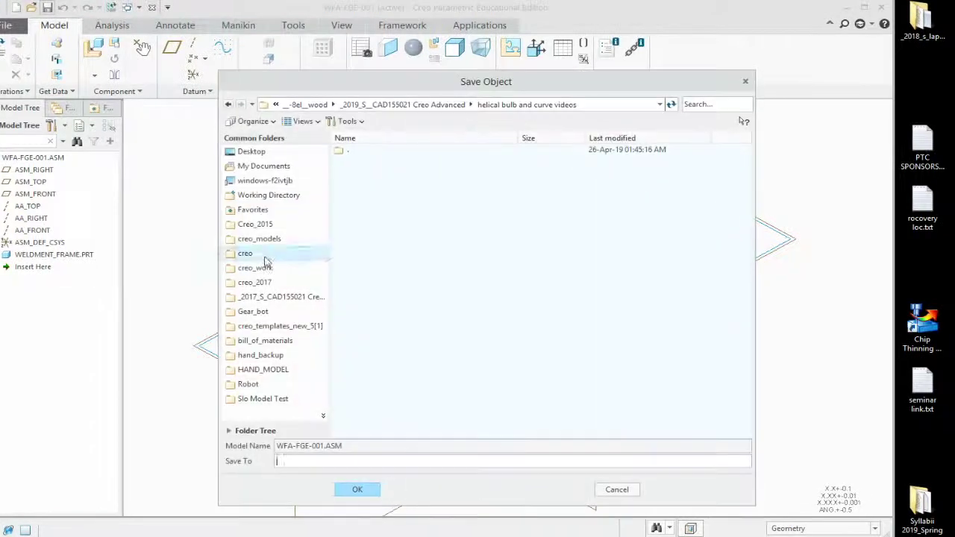
left_click(360, 490)
scroll(326, 426, "down", 3)
scroll(348, 375, "up", 2)
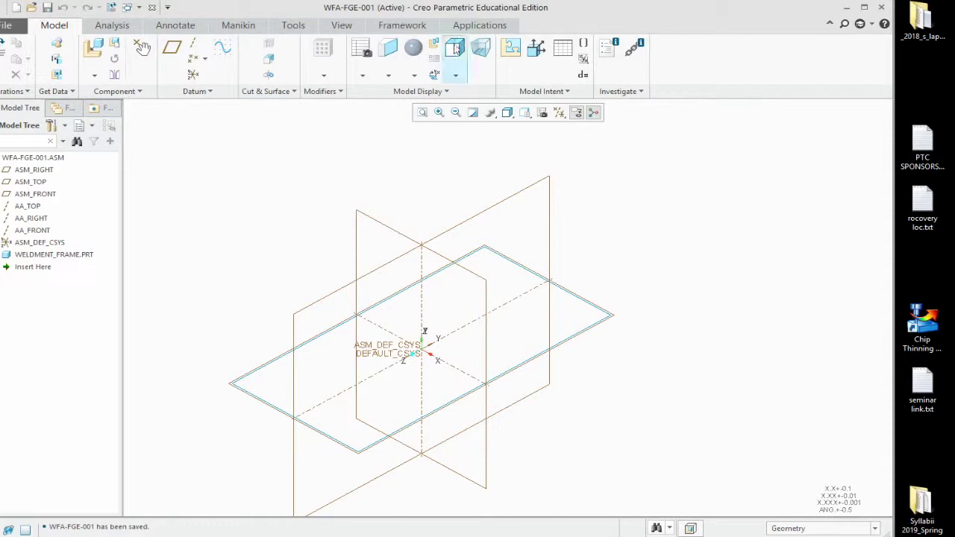
left_click(402, 25)
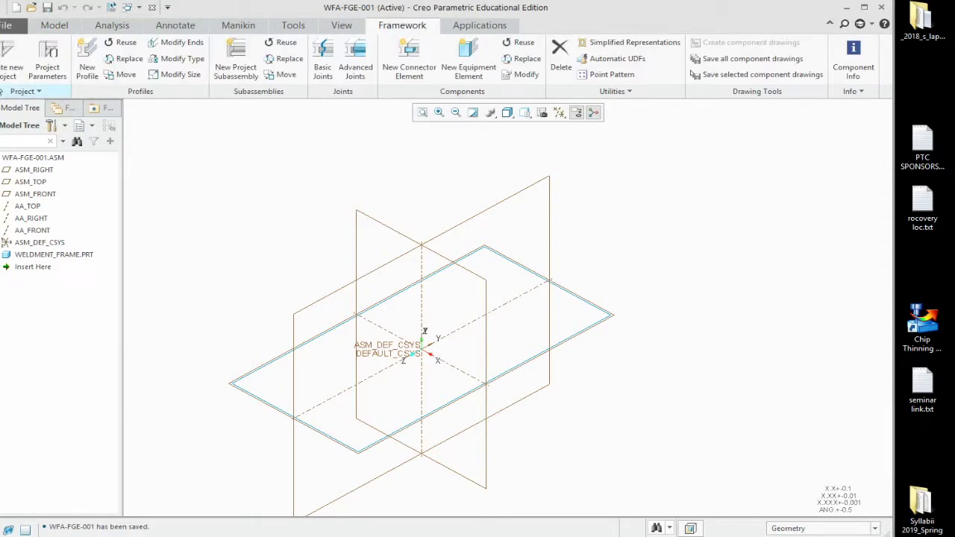
Start a new Framework project with the WFA-FGE-001 shortcut
left_click(12, 65)
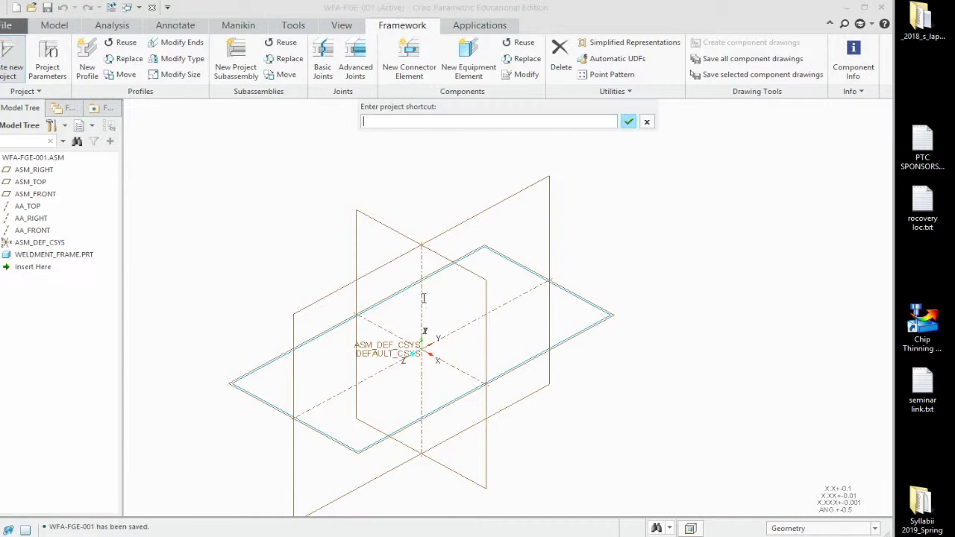
type("WFA-FGE-001")
key("Return")
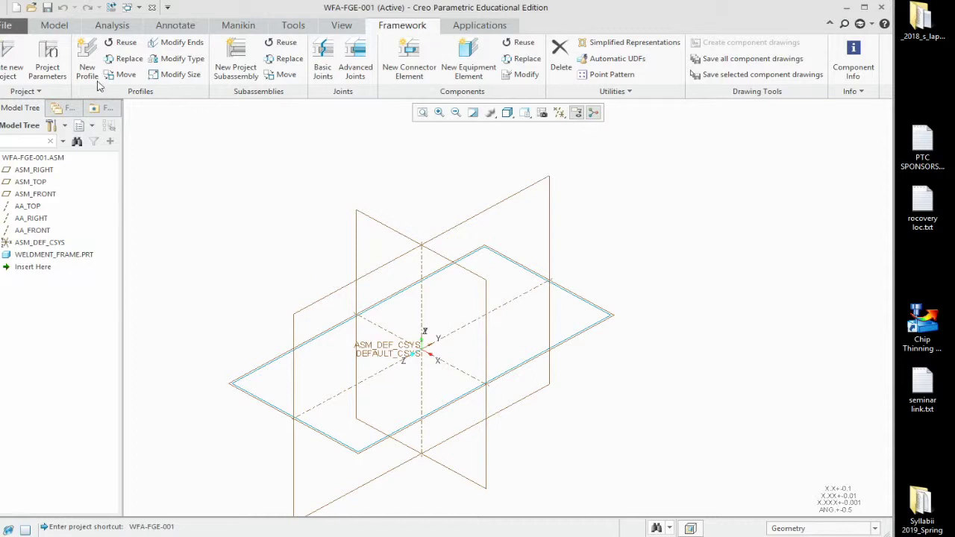
left_click(87, 58)
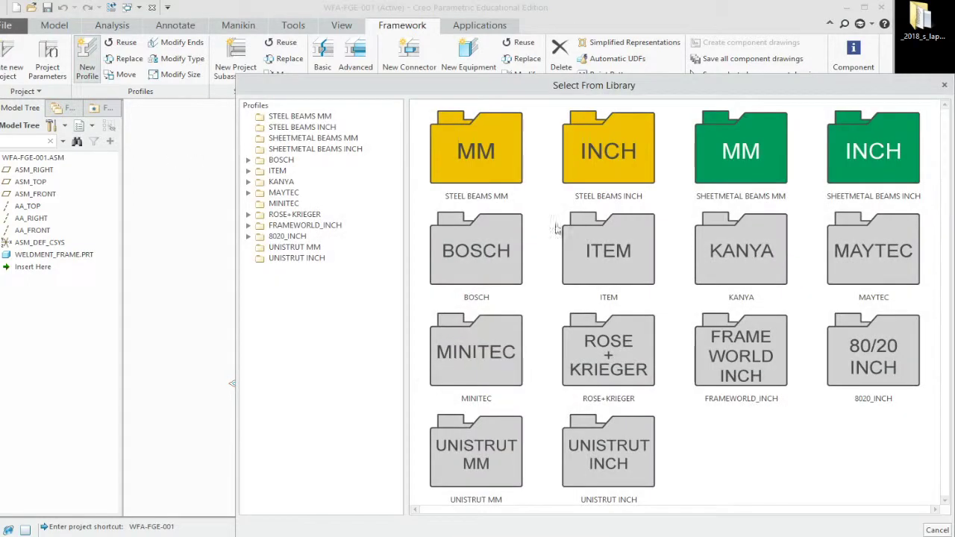
Define a STEEL BEAMS INCH angle beam profile, type L, size L 2 x 2 x 3/16
double_click(597, 164)
double_click(597, 164)
left_click(926, 500)
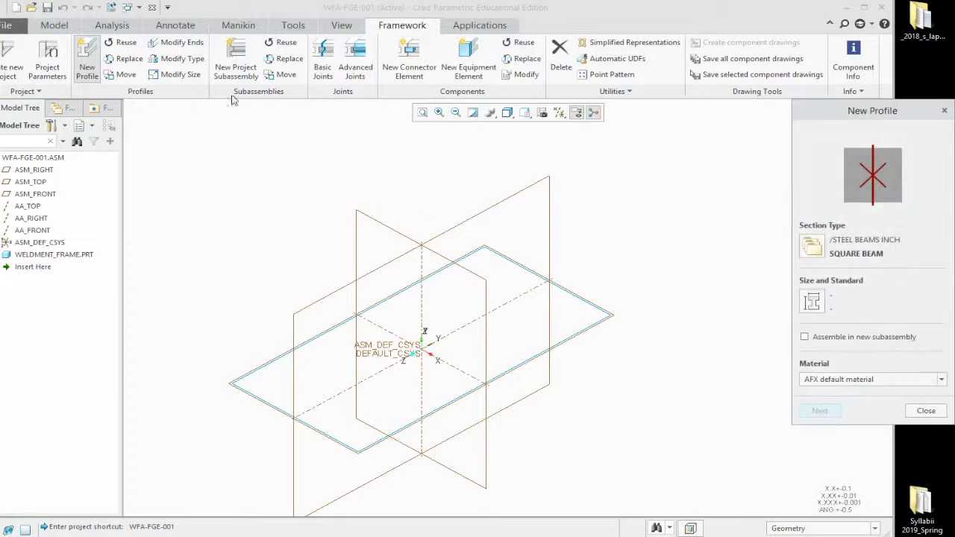
left_click(812, 246)
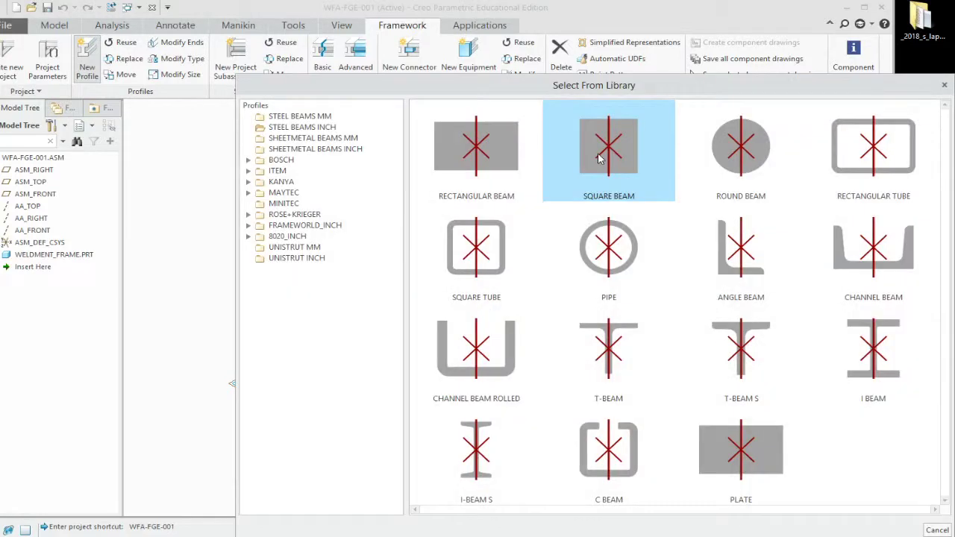
double_click(746, 261)
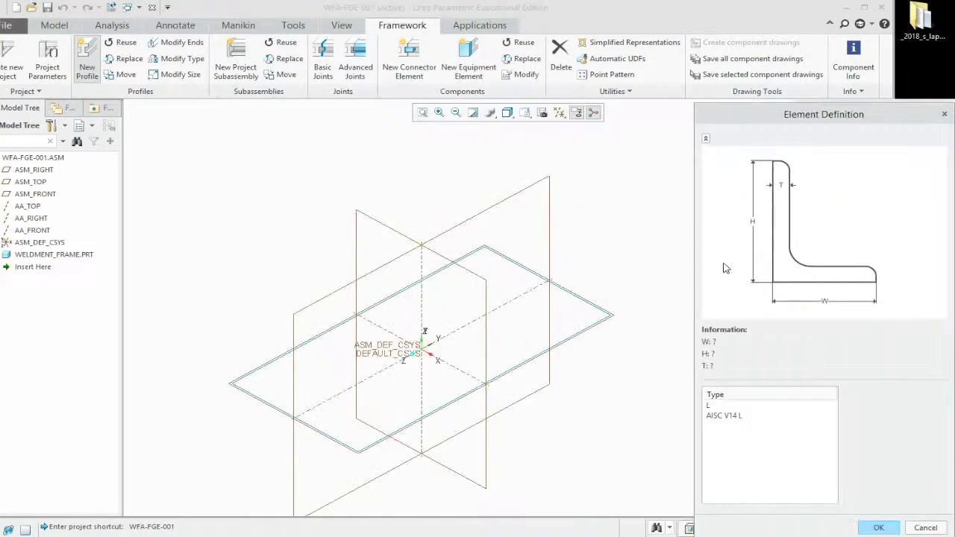
left_click(719, 406)
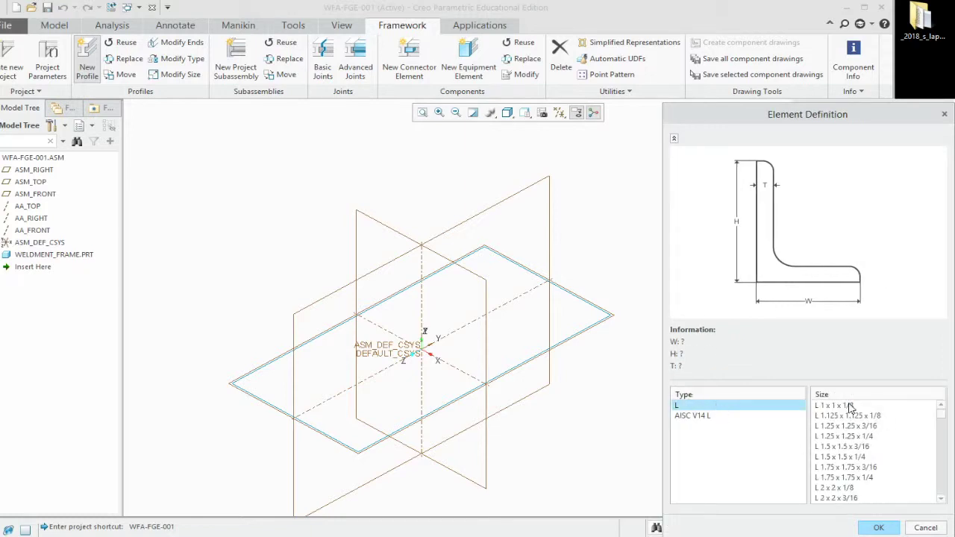
left_click(842, 487)
scroll(842, 496, "down", 1)
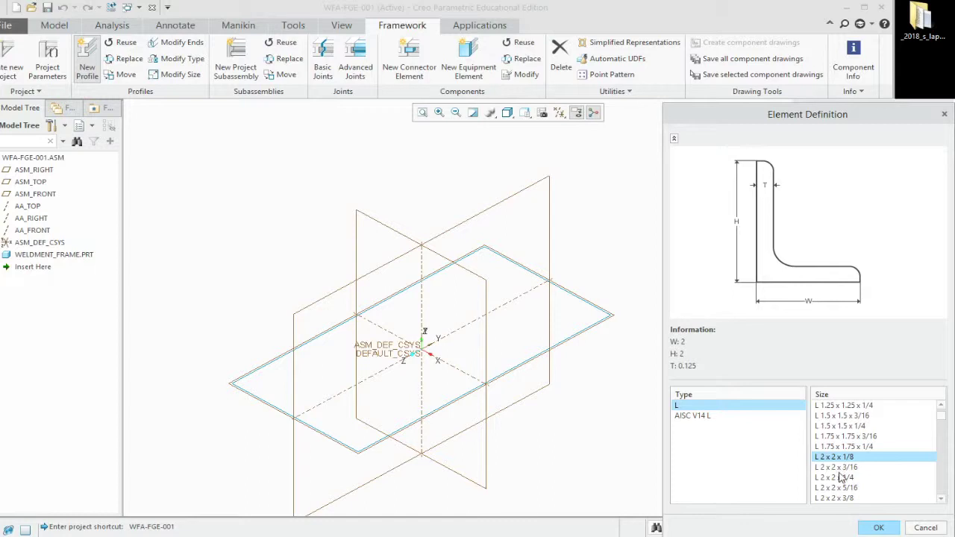
left_click(840, 467)
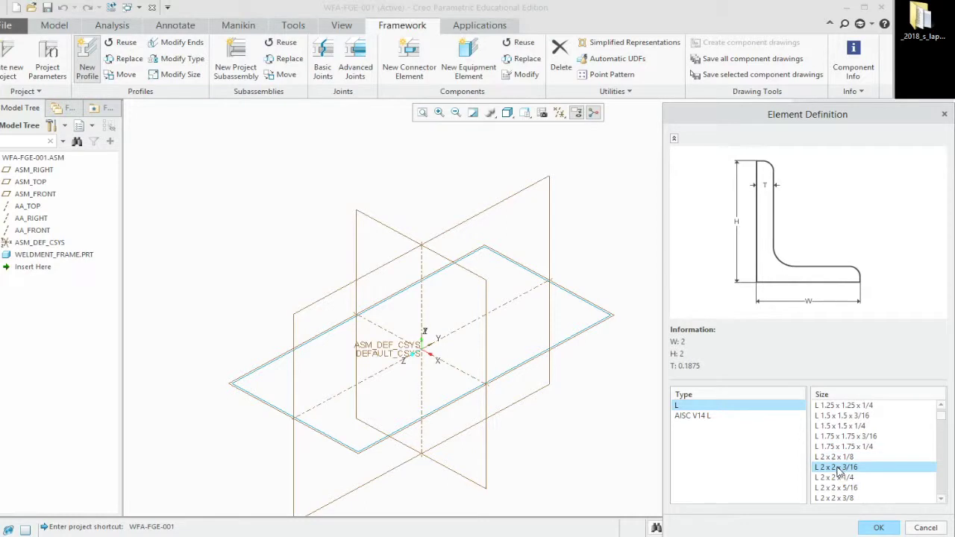
left_click(880, 528)
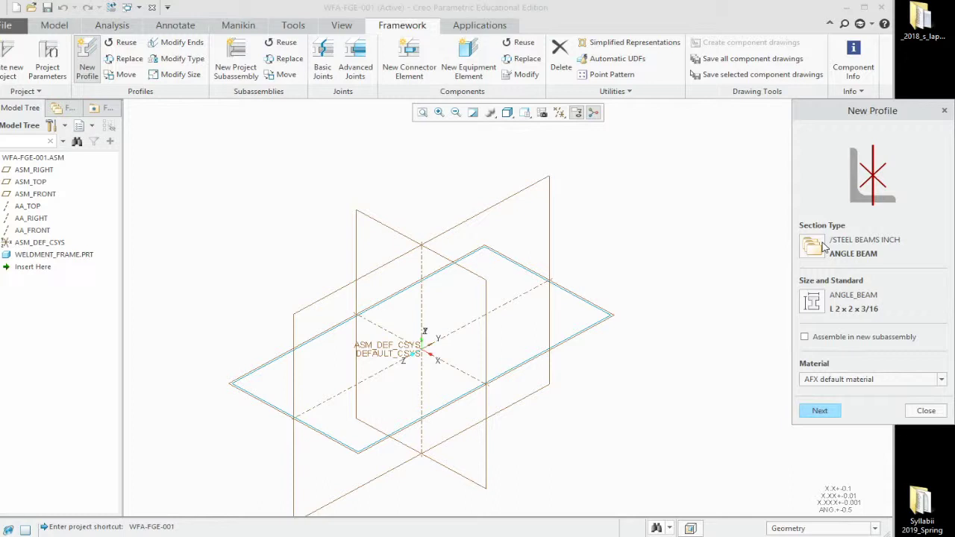
left_click(821, 411)
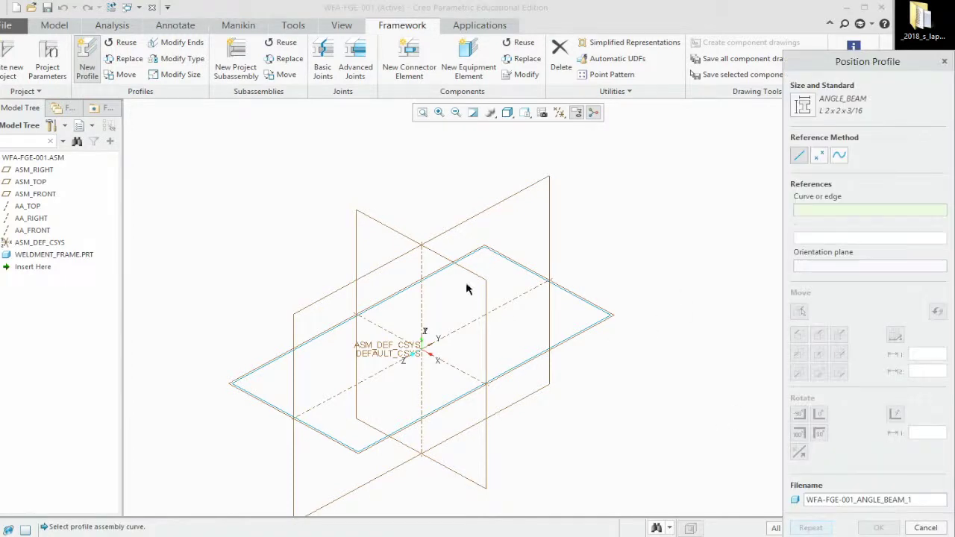
Run the first angle beam along a long sketch edge and orbit to check it
left_click(445, 272)
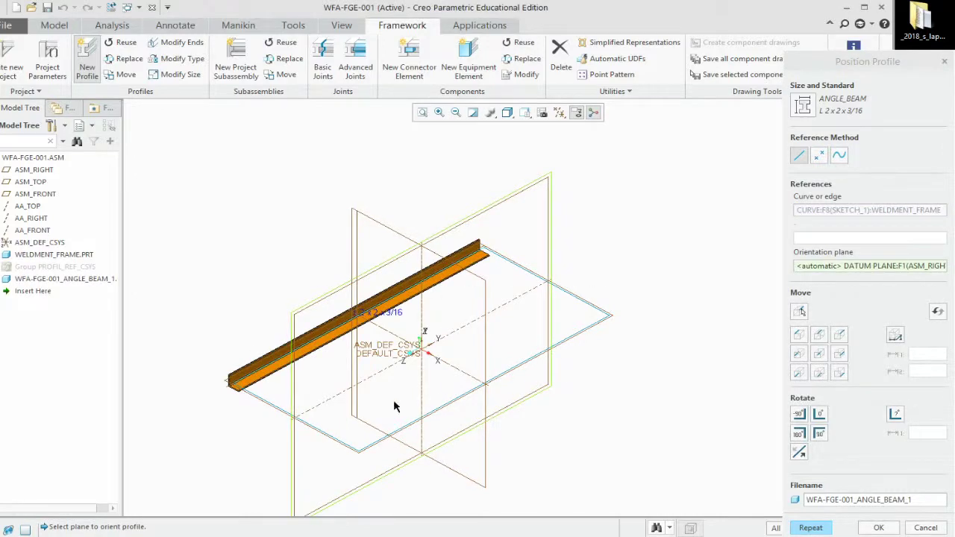
mouse_move(333, 405)
middle_mouse_down()
mouse_move(375, 343)
mouse_move(377, 365)
mouse_move(332, 395)
mouse_move(348, 356)
mouse_move(341, 368)
mouse_move(357, 376)
mouse_move(339, 380)
mouse_move(337, 393)
middle_mouse_up()
scroll(351, 388, "up", 3)
scroll(343, 395, "down", 3)
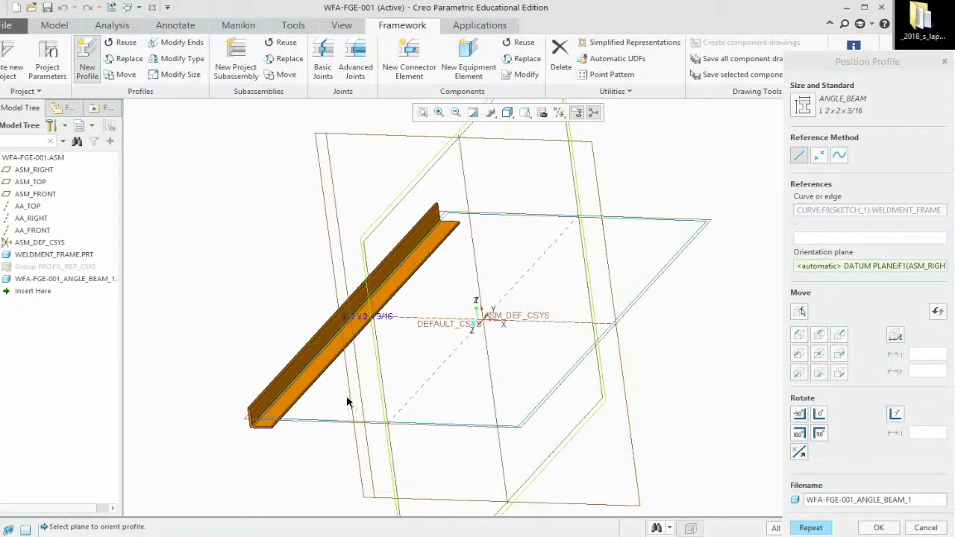
scroll(515, 395, "down", 2)
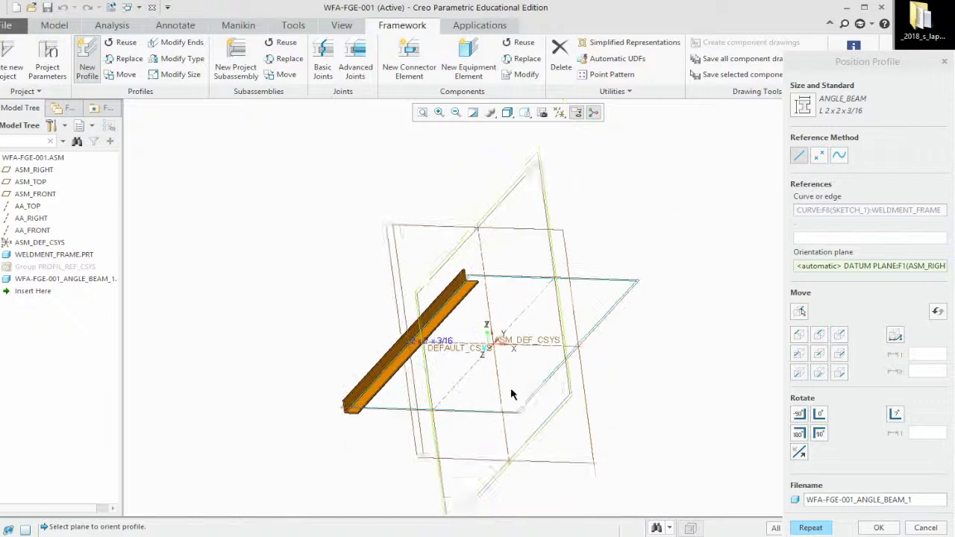
scroll(503, 422, "up", 1)
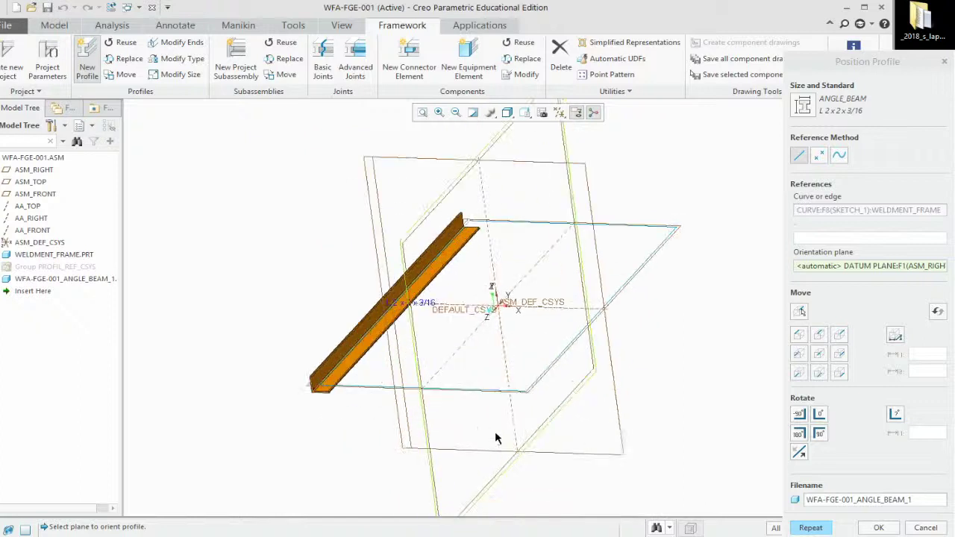
Add a second angle beam on the opposite long edge, rotated -90° with start/end swapped
left_click(812, 527)
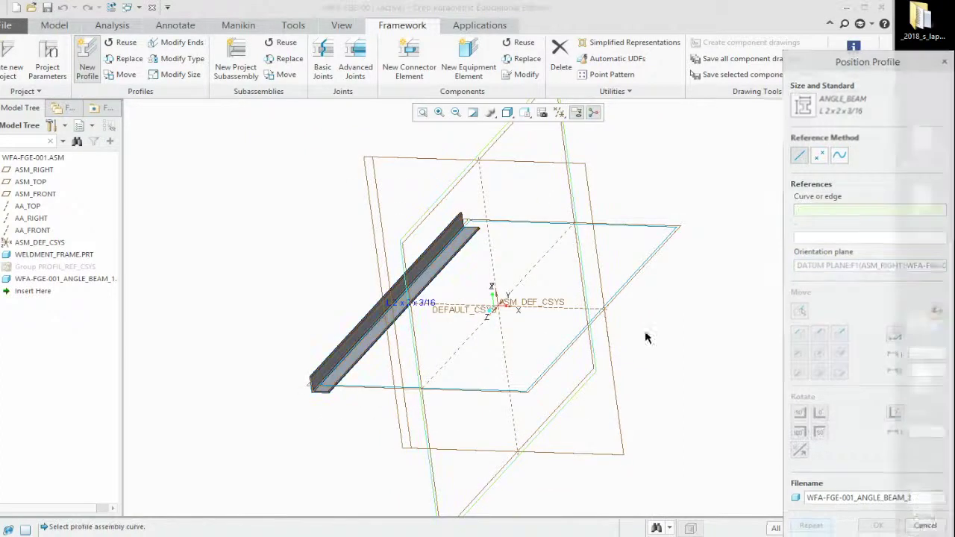
left_click(620, 295)
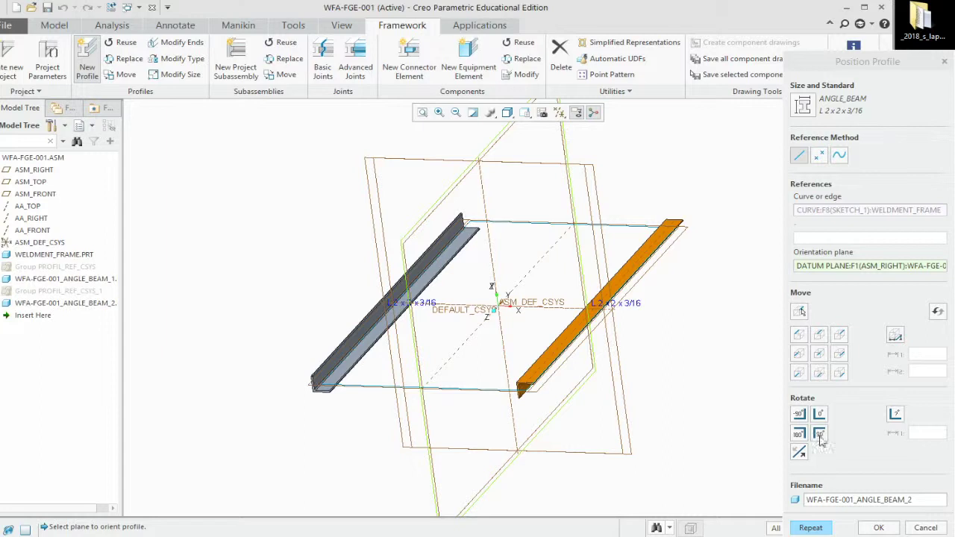
left_click(820, 435)
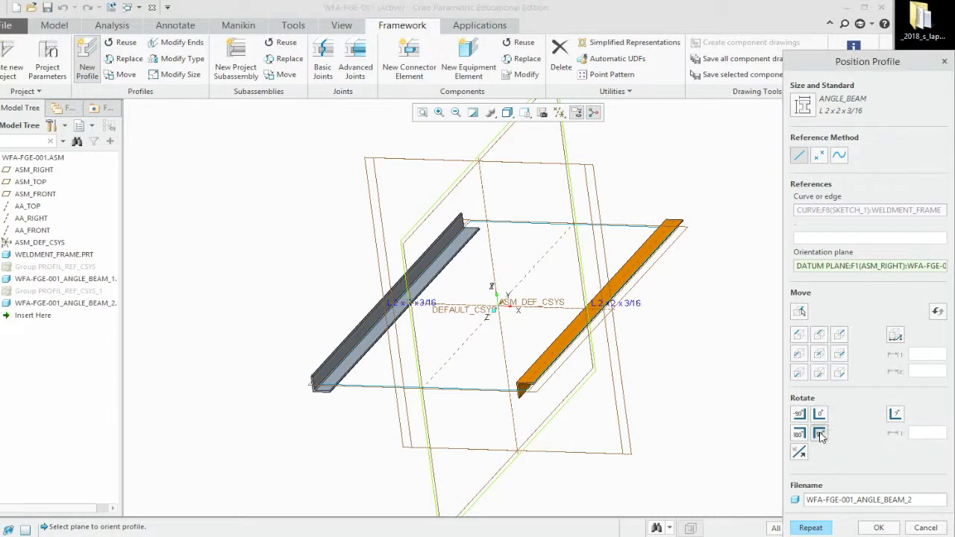
left_click(806, 435)
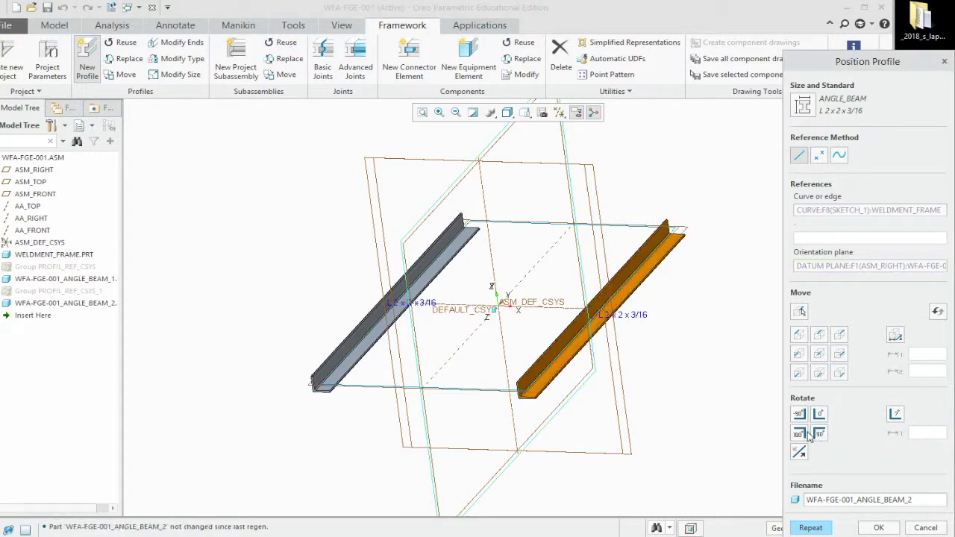
left_click(819, 415)
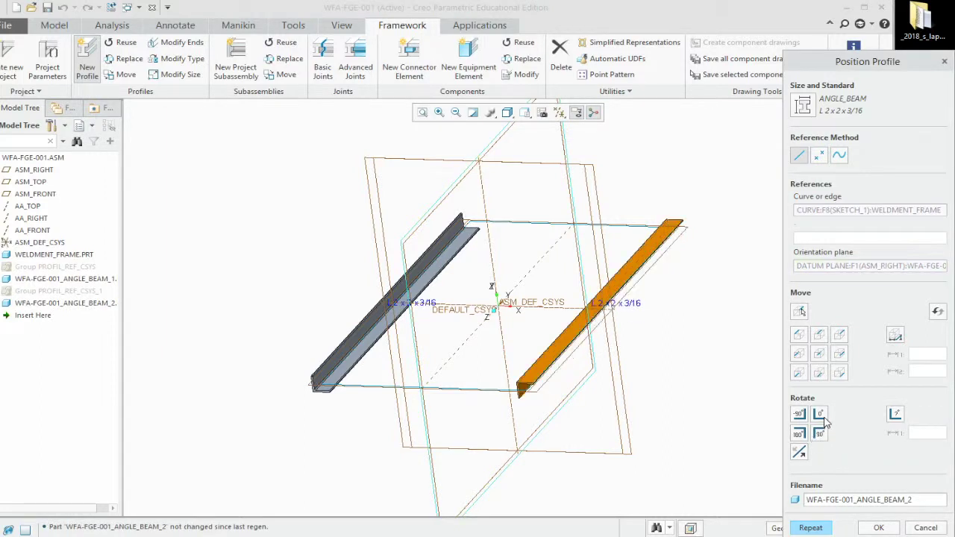
left_click(806, 416)
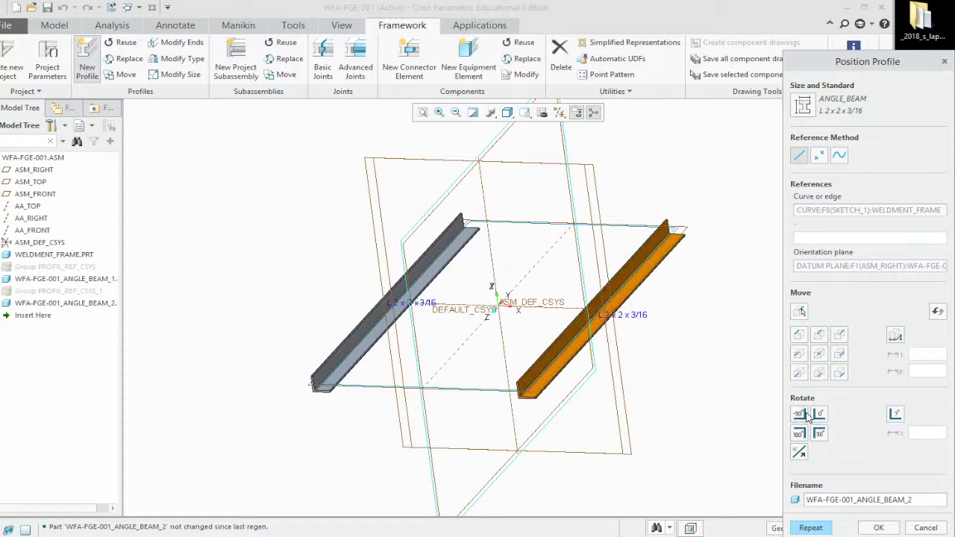
left_click(799, 453)
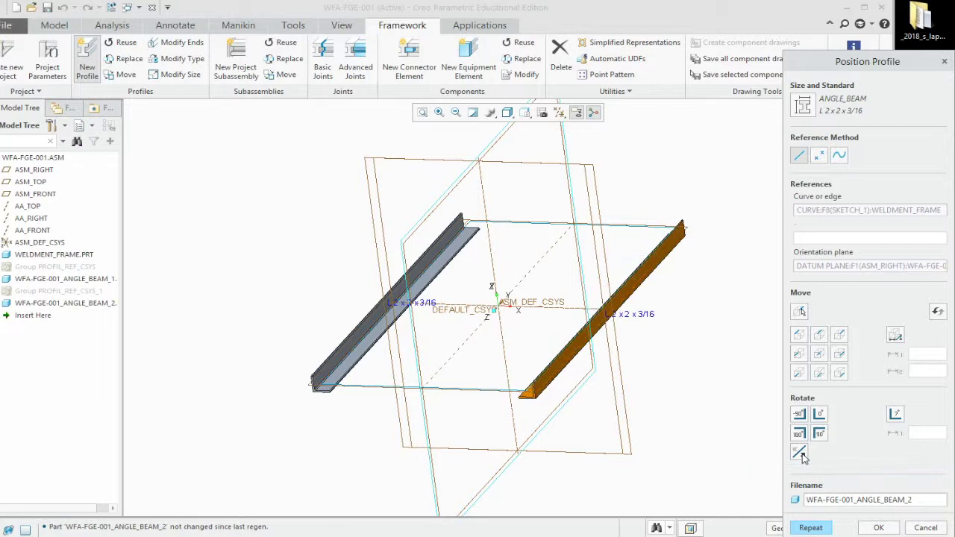
left_click(819, 527)
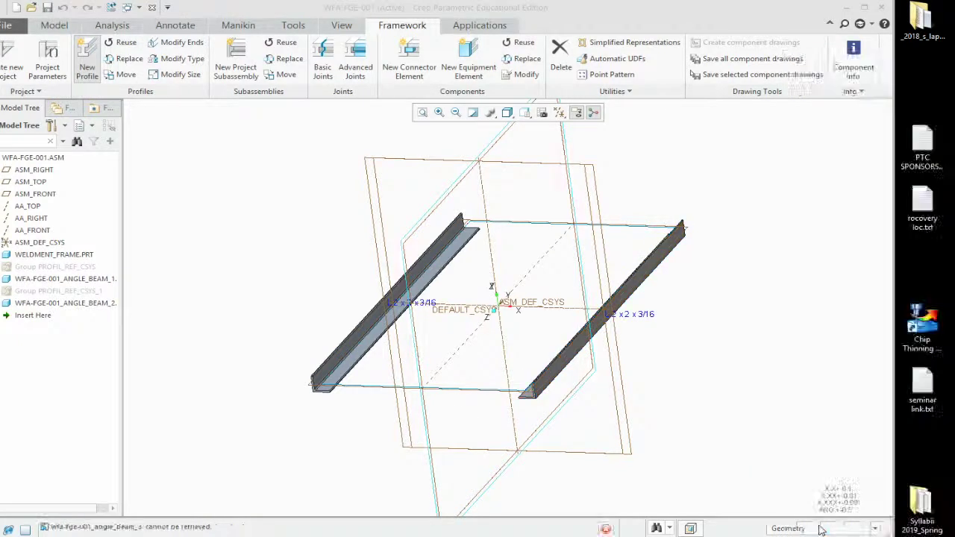
left_click(447, 394)
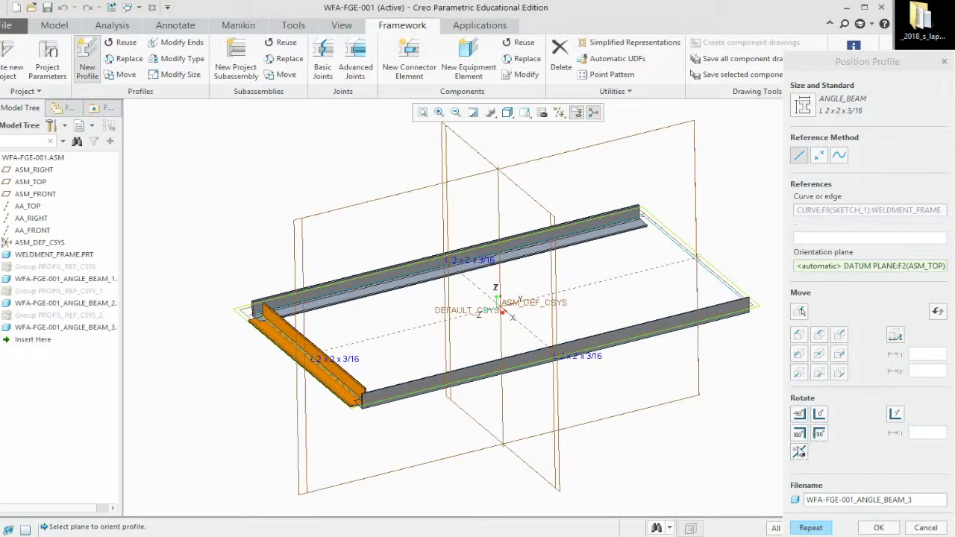
Flip the third short-end beam's profile and shift its anchor to sit flush in the corners
left_click(799, 452)
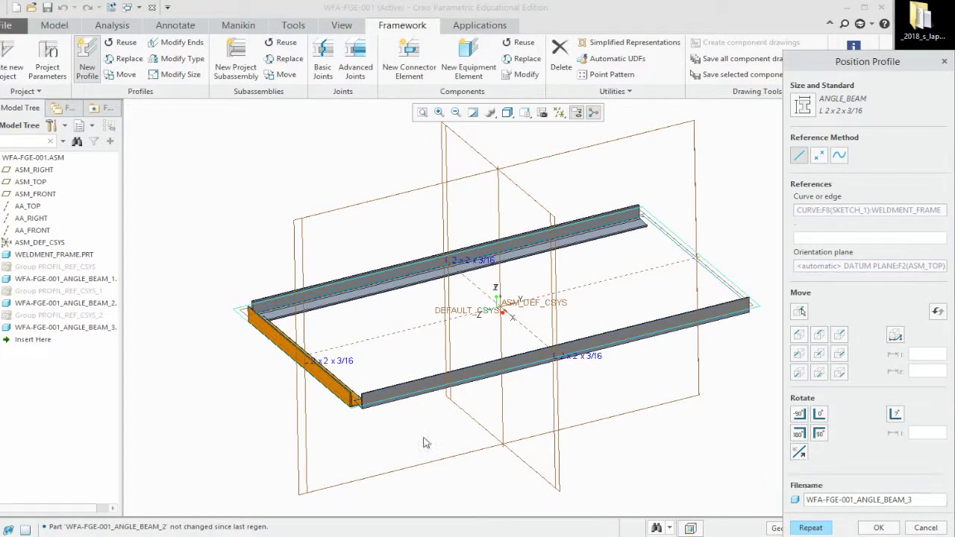
scroll(358, 425, "down", 5)
scroll(358, 414, "up", 5)
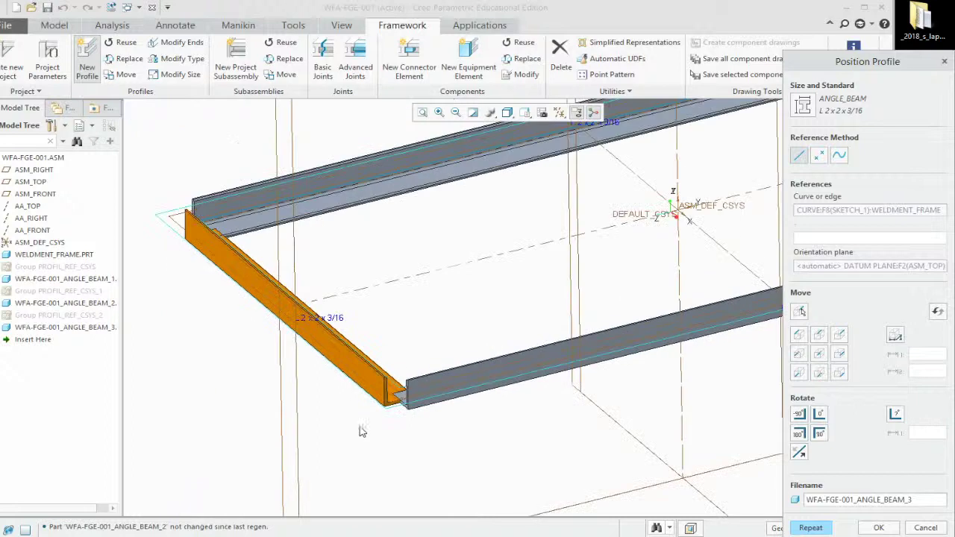
middle_click_drag(419, 429, 392, 434)
scroll(282, 398, "down", 3)
mouse_move(276, 348)
middle_mouse_down()
mouse_move(279, 377)
mouse_move(269, 374)
mouse_move(280, 399)
middle_mouse_up()
scroll(280, 399, "up", 2)
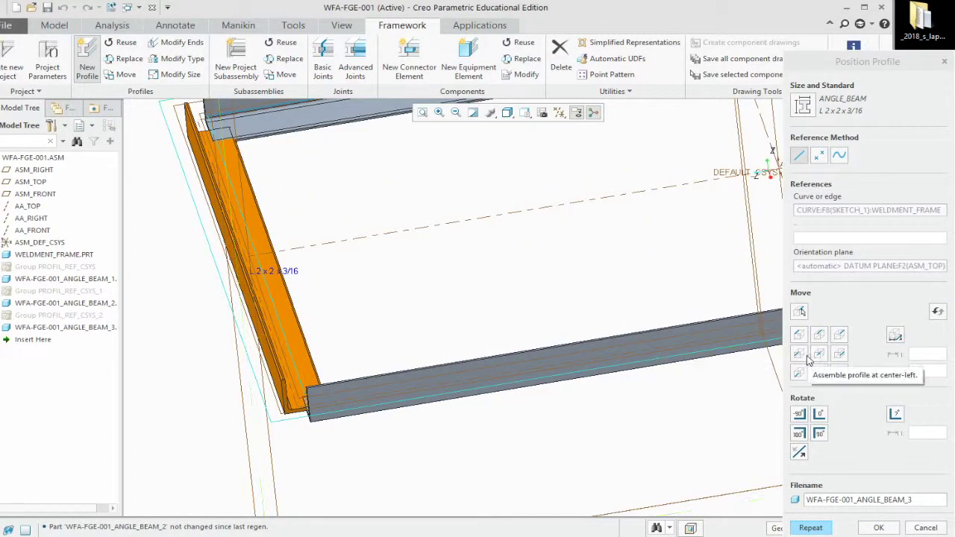
left_click(838, 354)
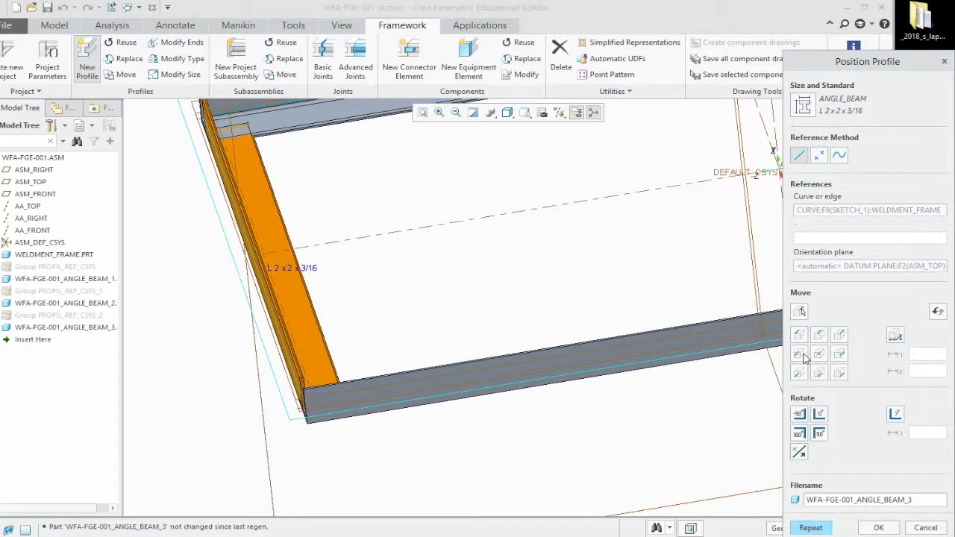
scroll(329, 406, "down", 3)
scroll(593, 381, "up", 1)
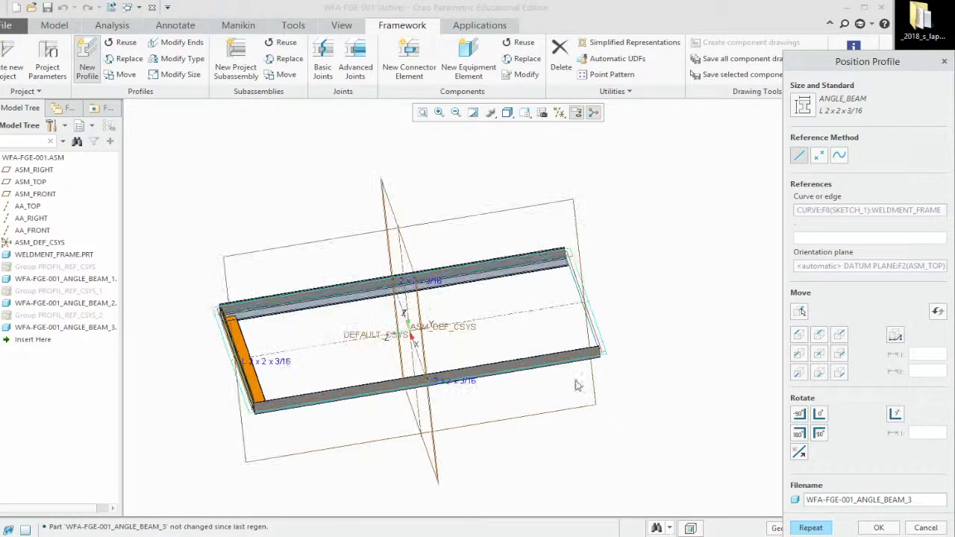
middle_click_drag(534, 417, 555, 424)
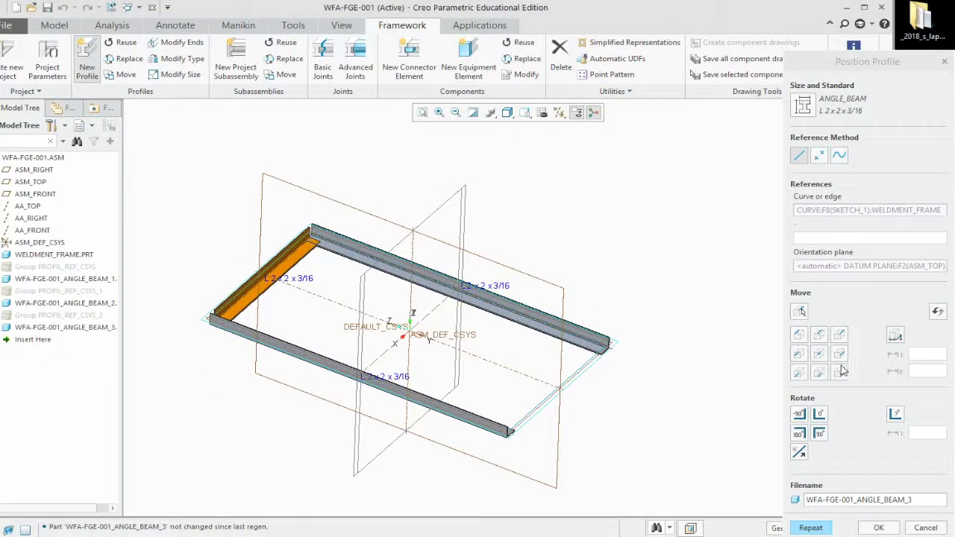
Place the fourth angle beam on the remaining short edge, shifted and flipped, and accept it
left_click(811, 529)
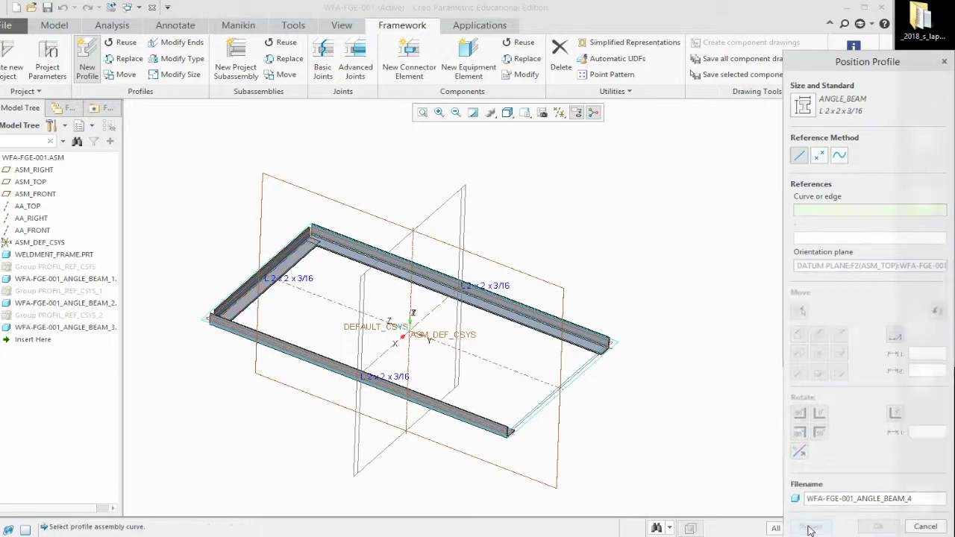
left_click(552, 397)
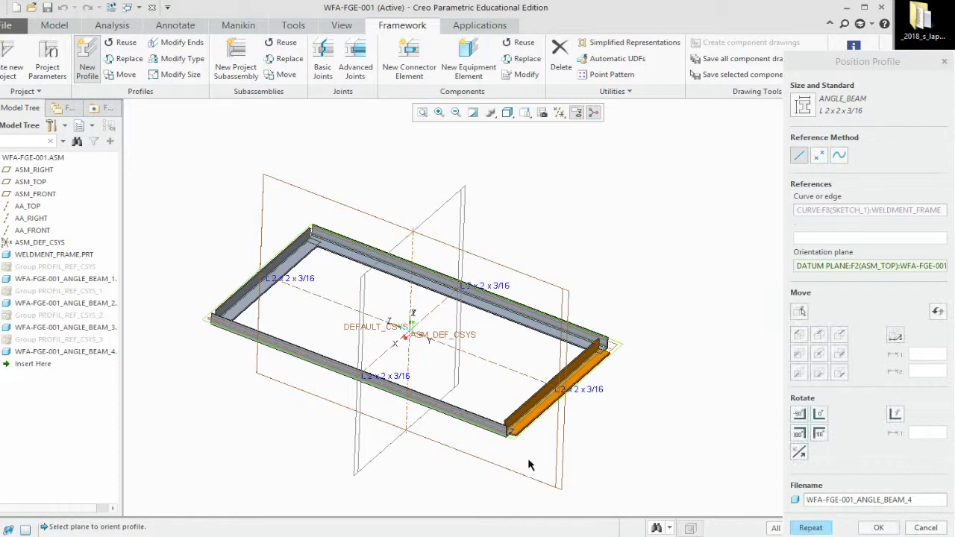
scroll(535, 449, "up", 4)
left_click(839, 355)
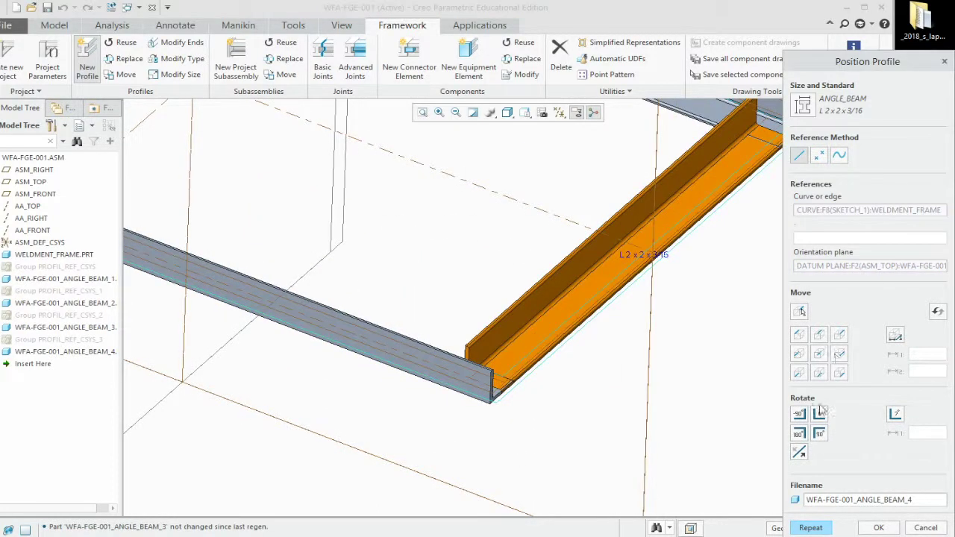
left_click(799, 452)
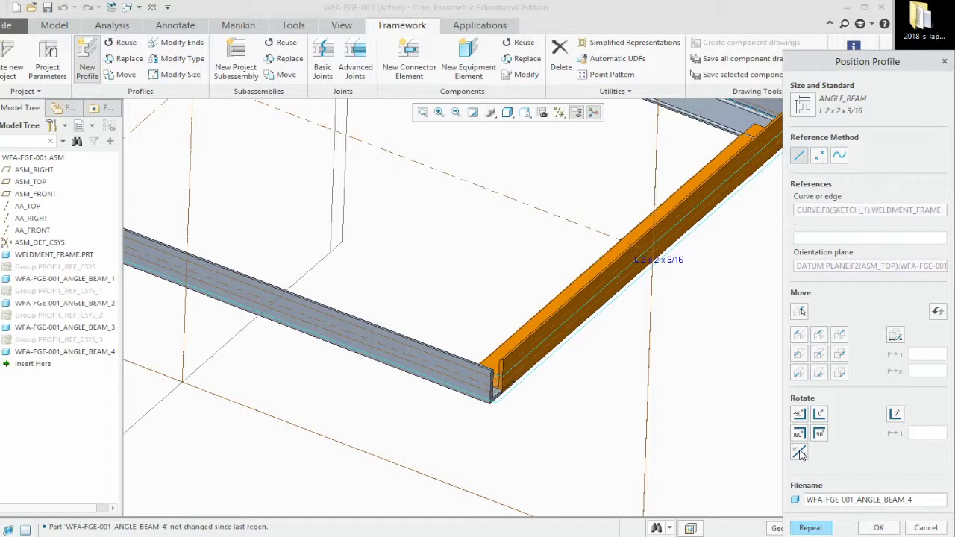
scroll(455, 409, "down", 4)
scroll(451, 406, "up", 3)
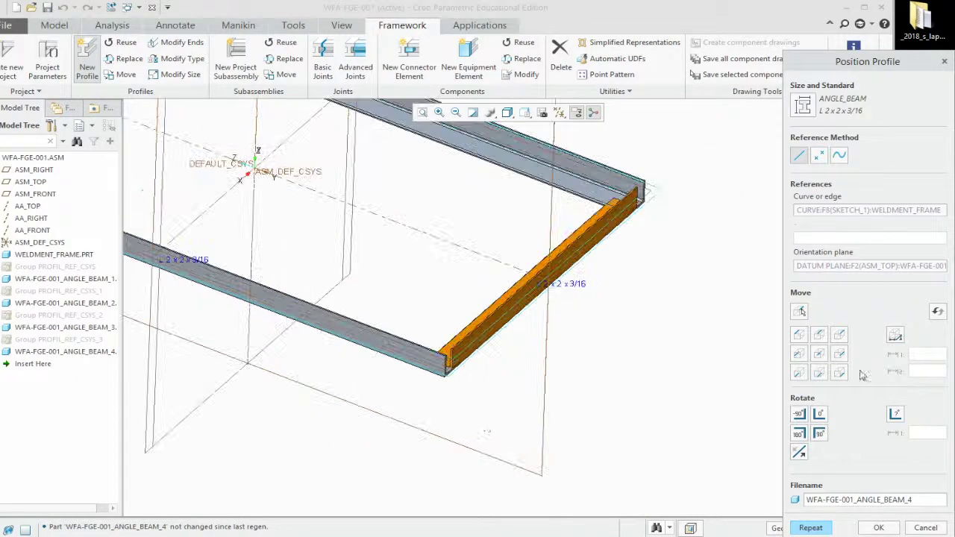
left_click(799, 452)
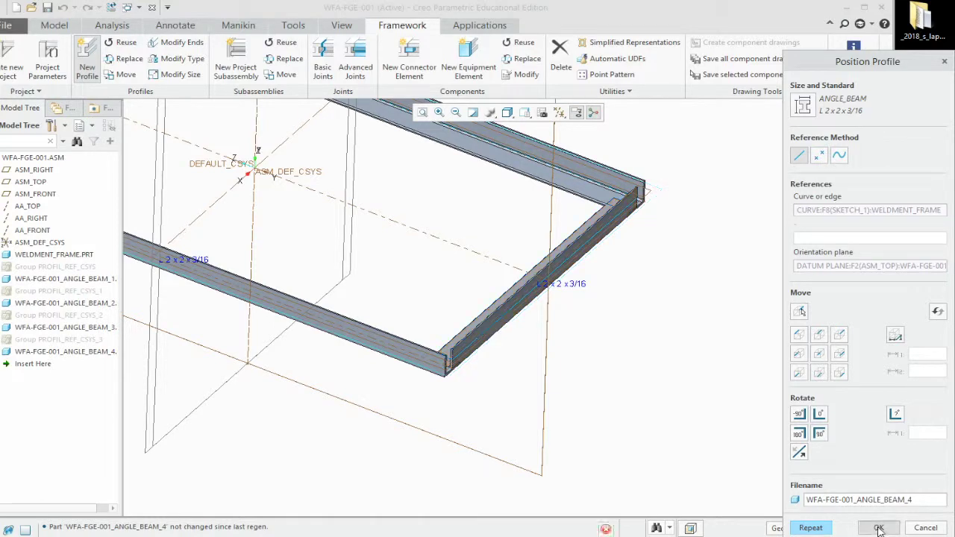
left_click(879, 528)
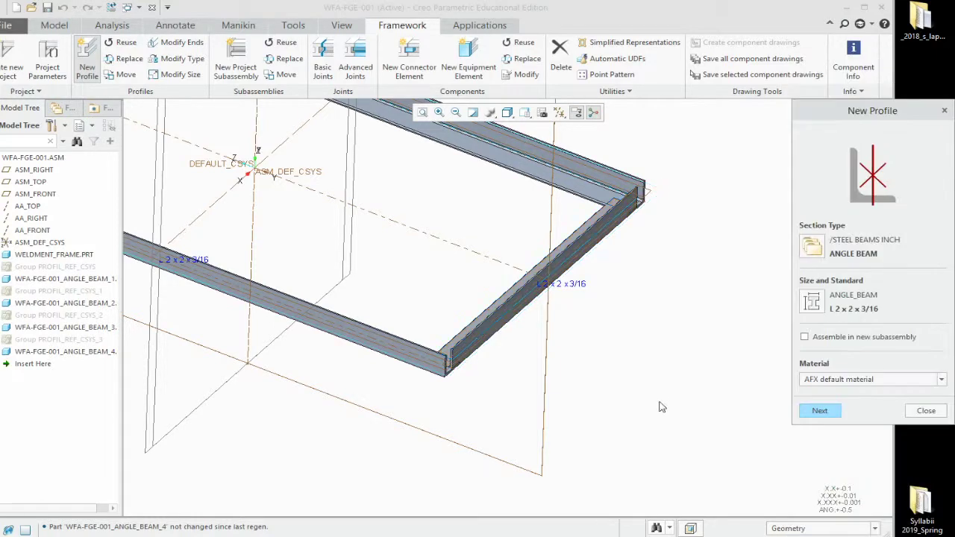
Dismiss the material list and close the New Profile dialog
left_click(942, 379)
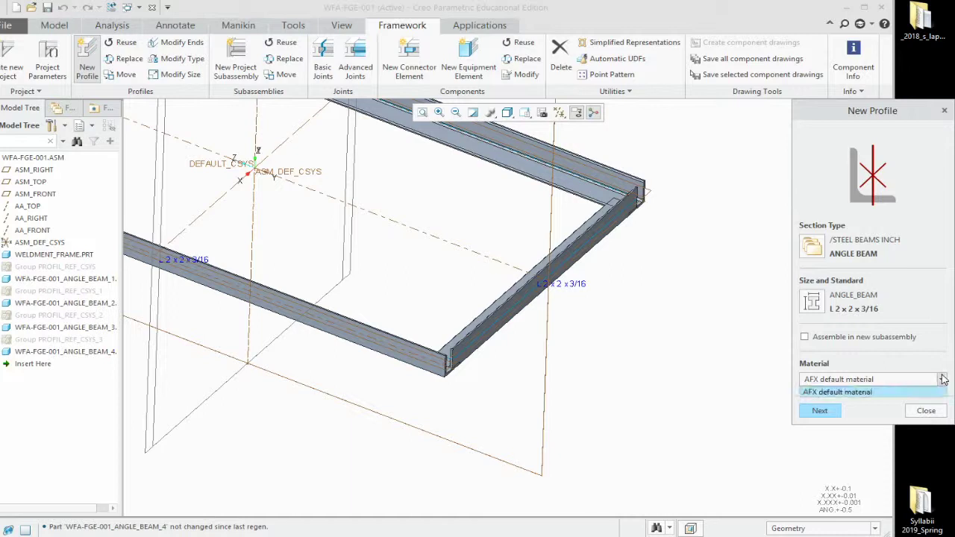
left_click(916, 411)
left_click(919, 412)
Fit and orbit the frame, then open WELDMENT_FRAME.PRT from the Model Tree in its own window
key("ctrl+d")
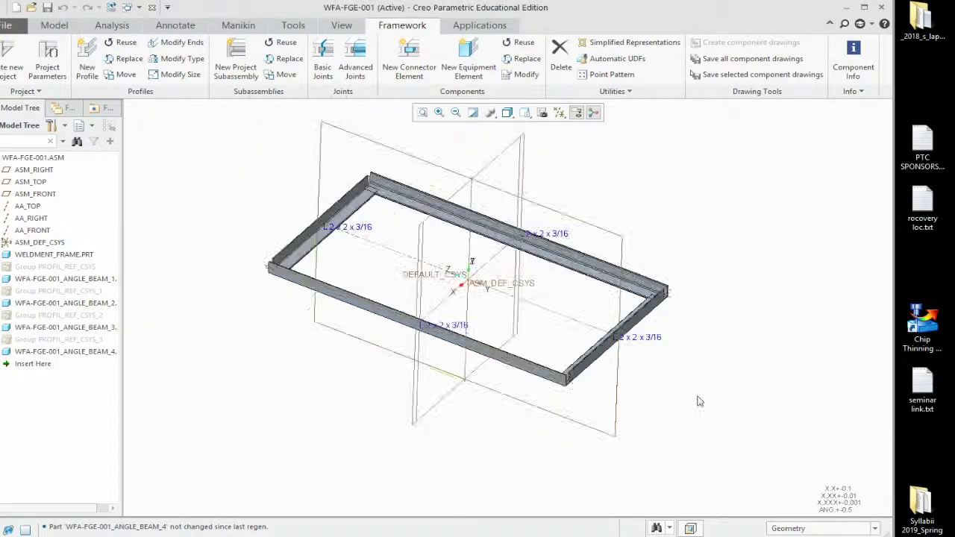
mouse_move(681, 401)
middle_mouse_down()
mouse_move(705, 395)
mouse_move(676, 413)
middle_mouse_up()
scroll(676, 413, "down", 3)
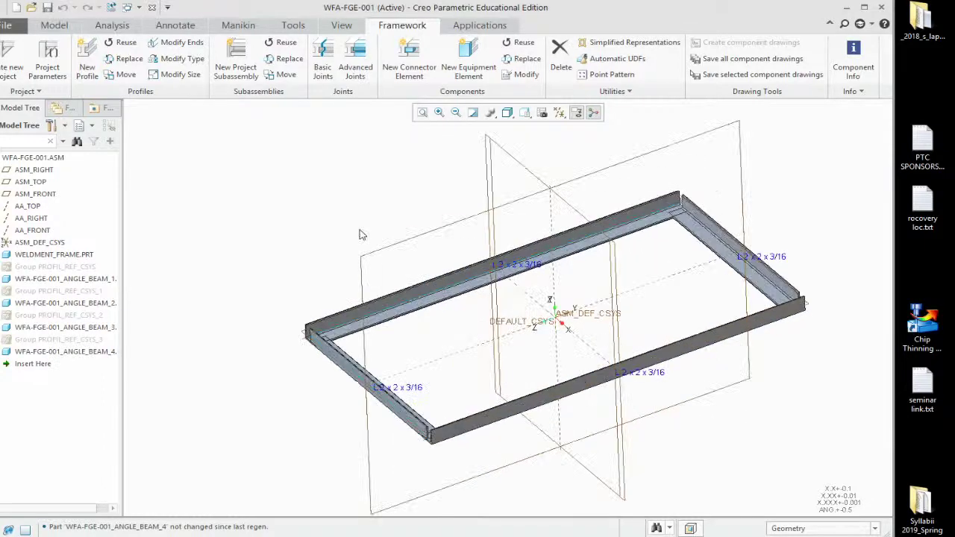
middle_click_drag(362, 231, 362, 246)
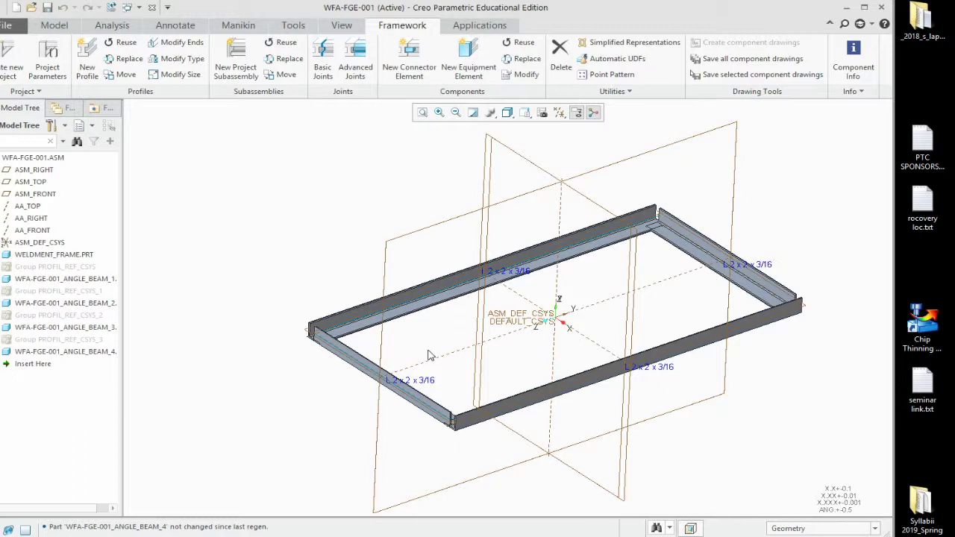
left_click(24, 255)
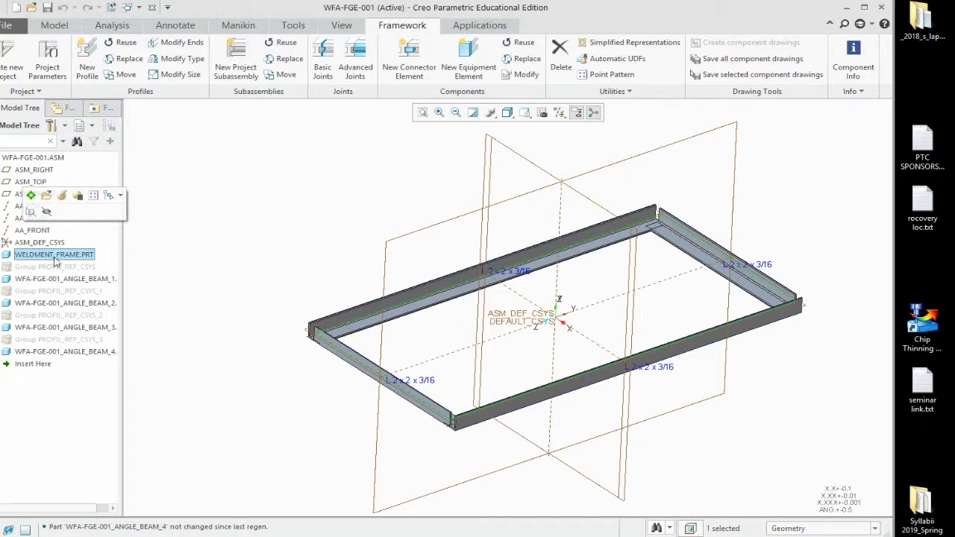
left_click(46, 196)
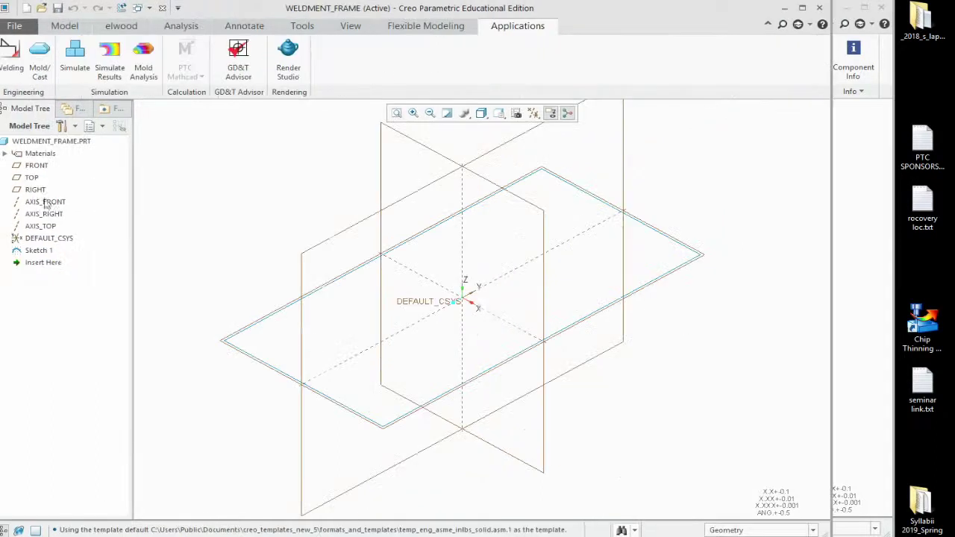
Select the part's TOP datum plane and bring up the Model ribbon tools
mouse_move(296, 332)
middle_mouse_down()
mouse_move(351, 350)
mouse_move(341, 307)
mouse_move(343, 365)
middle_mouse_up()
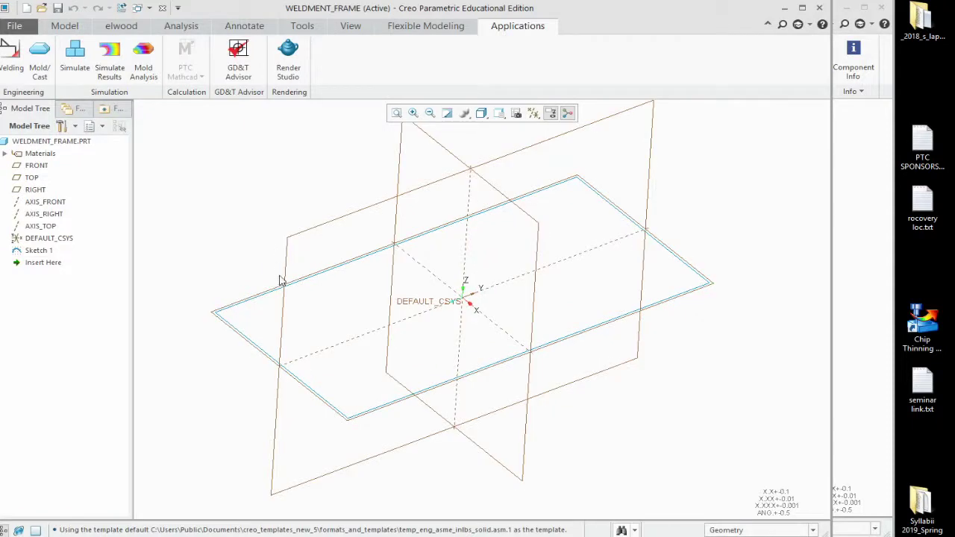
left_click(355, 418)
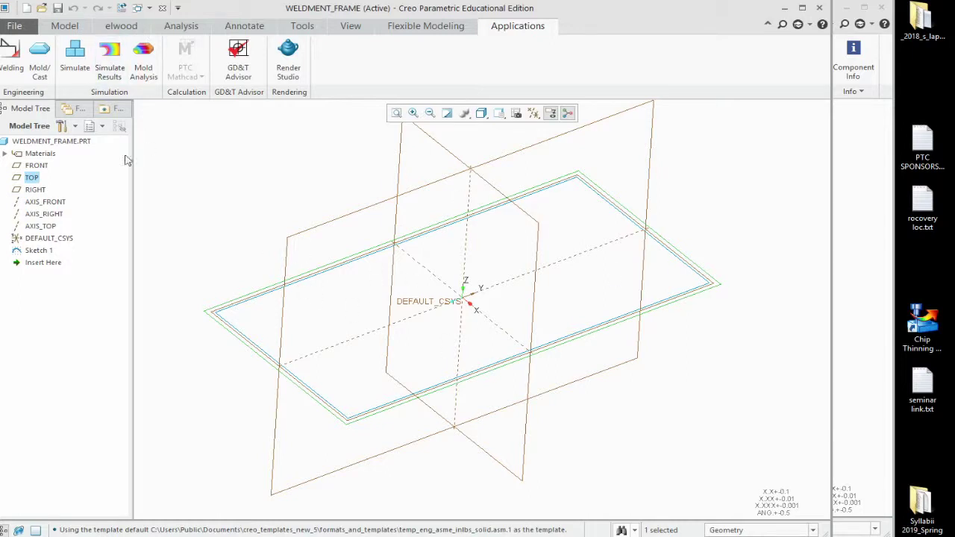
left_click(13, 26)
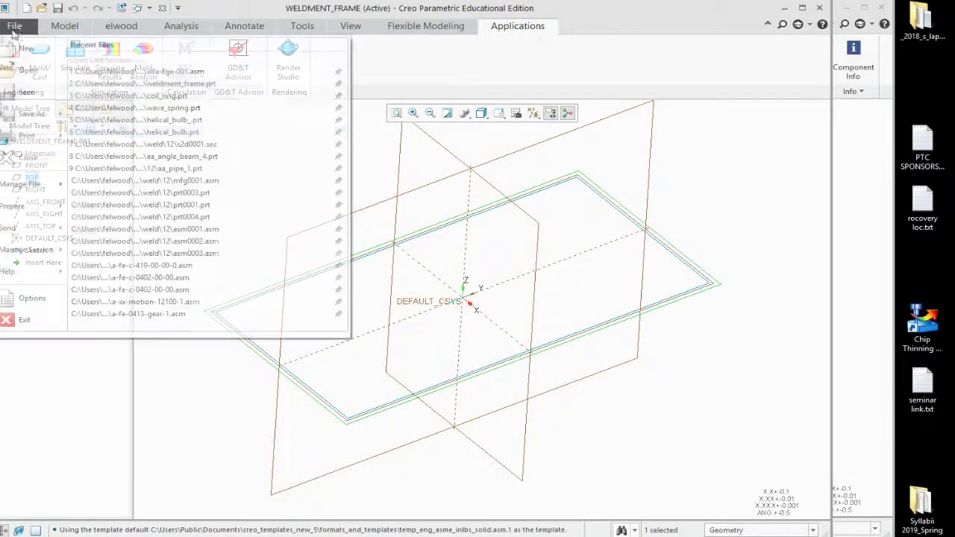
left_click(66, 27)
left_click(66, 26)
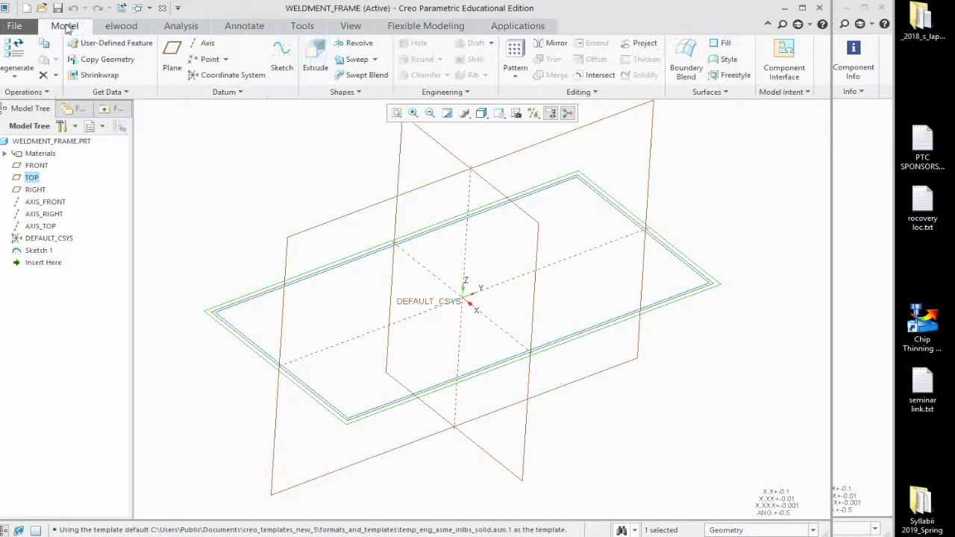
Start Sketch 2 on TOP and draw the first cross line from the rectangle's left edge to the opposite edge
left_click(279, 66)
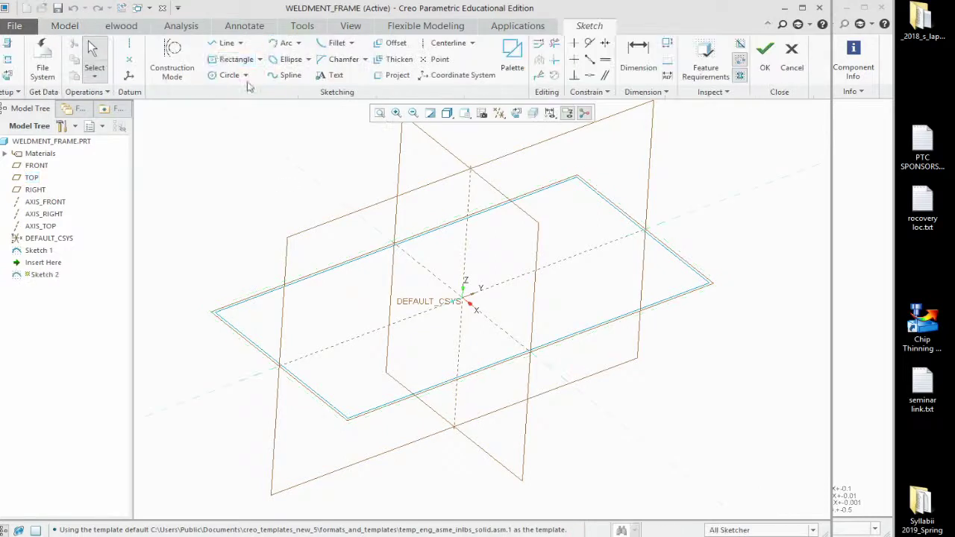
left_click(225, 43)
left_click(325, 275)
left_click(454, 380)
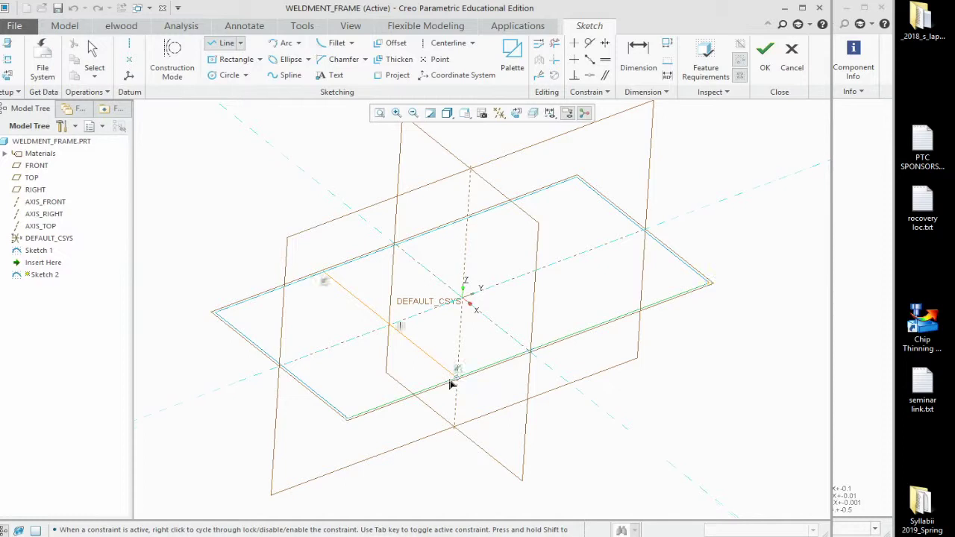
middle_click(525, 235)
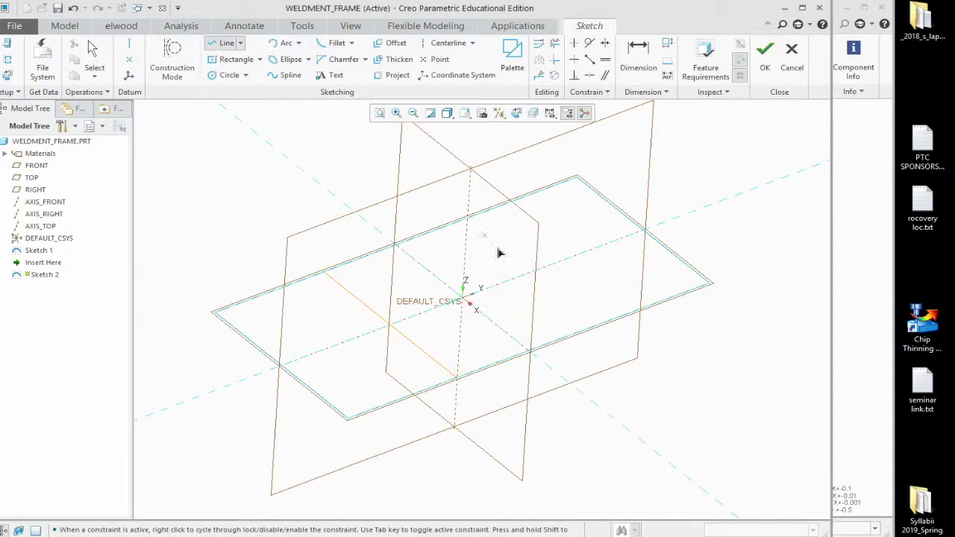
Draw the second cross line from the upper edge across, finish Sketch 2 and save the part
left_click(489, 212)
left_click(619, 316)
left_click(764, 68)
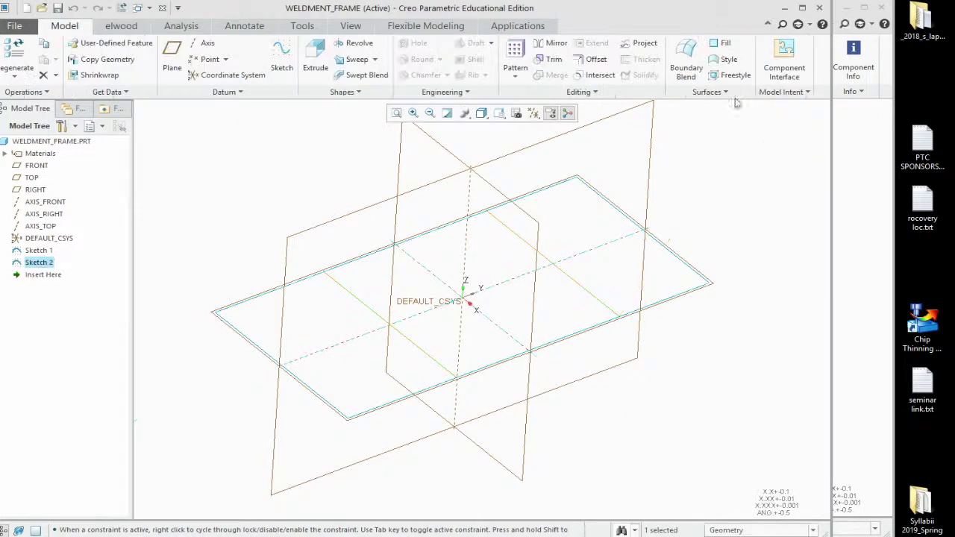
left_click(732, 195)
key("ctrl+s")
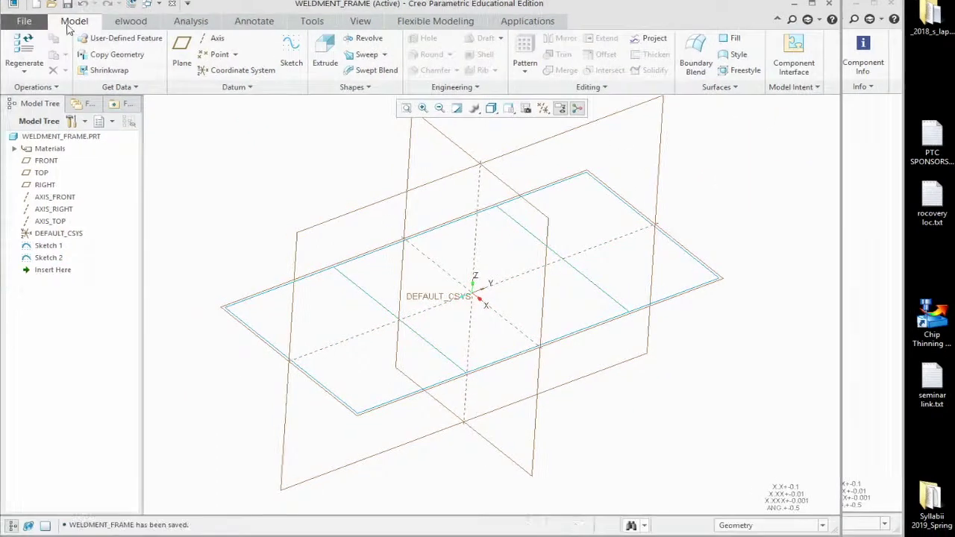
Close the WELDMENT_FRAME part and save the WFA-FGE-001 assembly
left_click(25, 21)
left_click(34, 152)
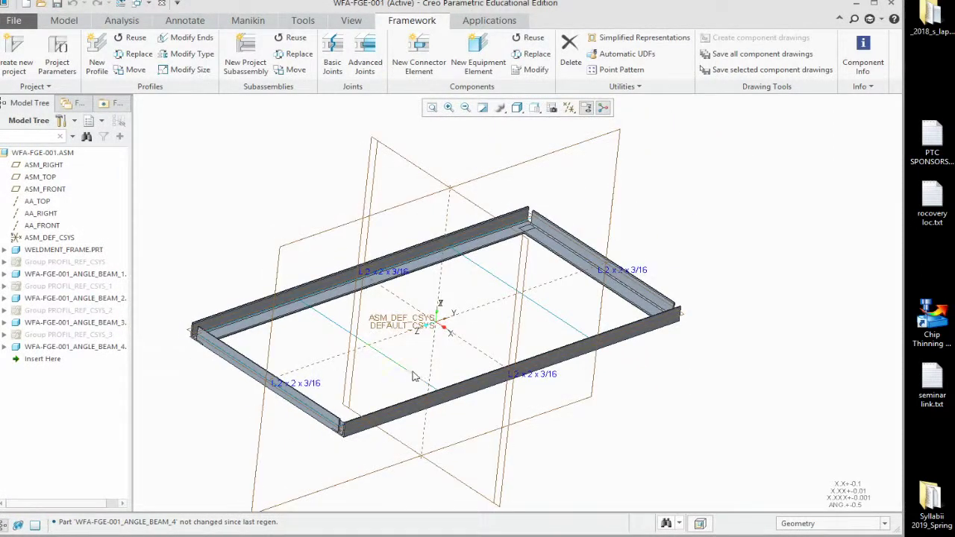
key("ctrl+s")
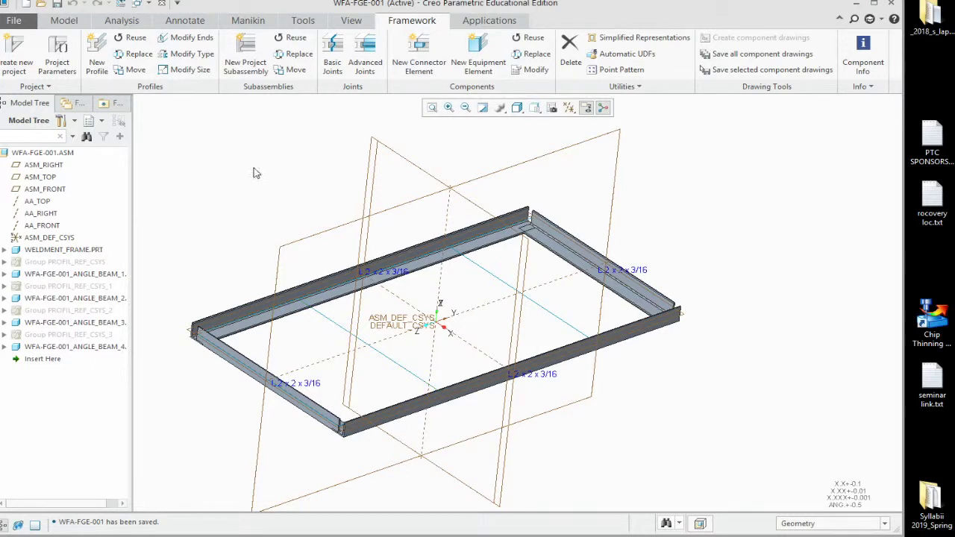
Start a new channel beam profile and pick size C 3 x 4.1 from the C (decimal) series
left_click(97, 57)
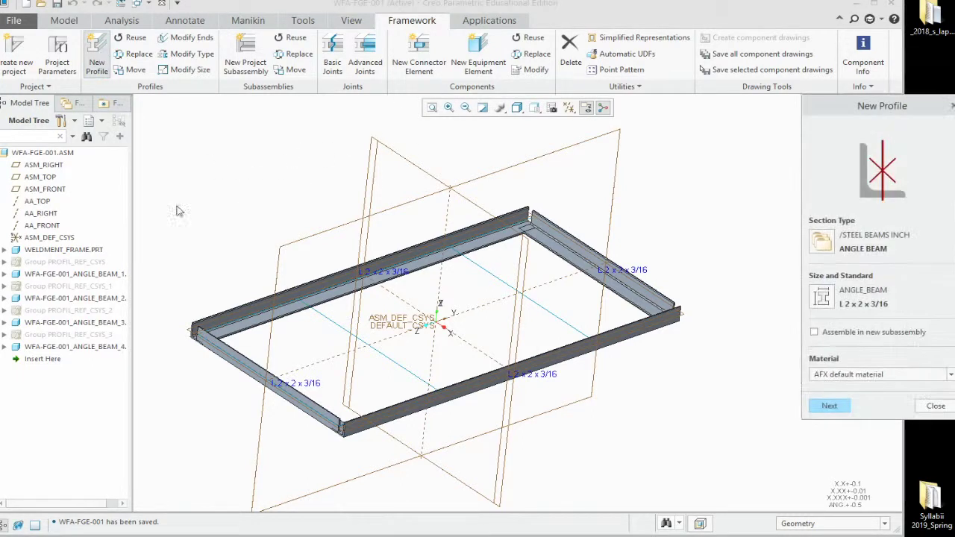
left_click(821, 243)
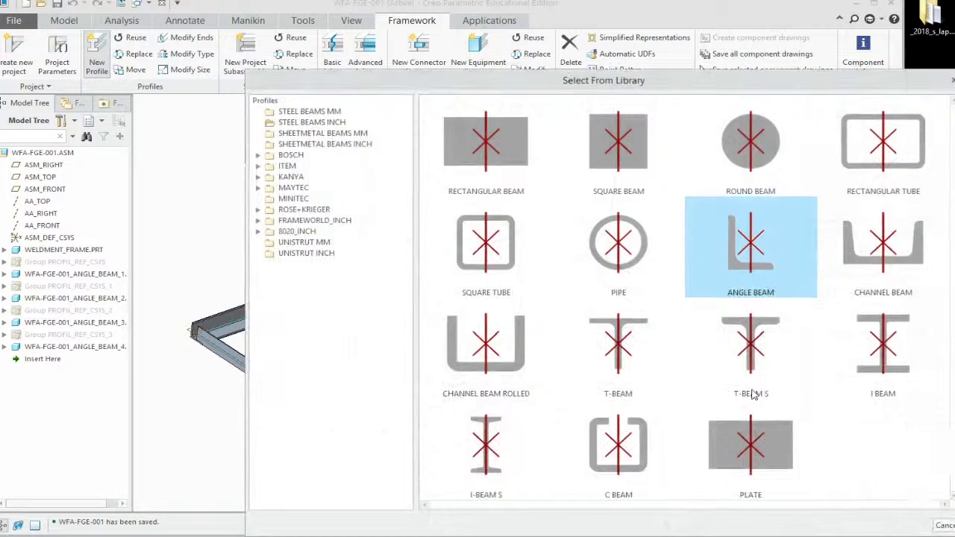
left_click(884, 256)
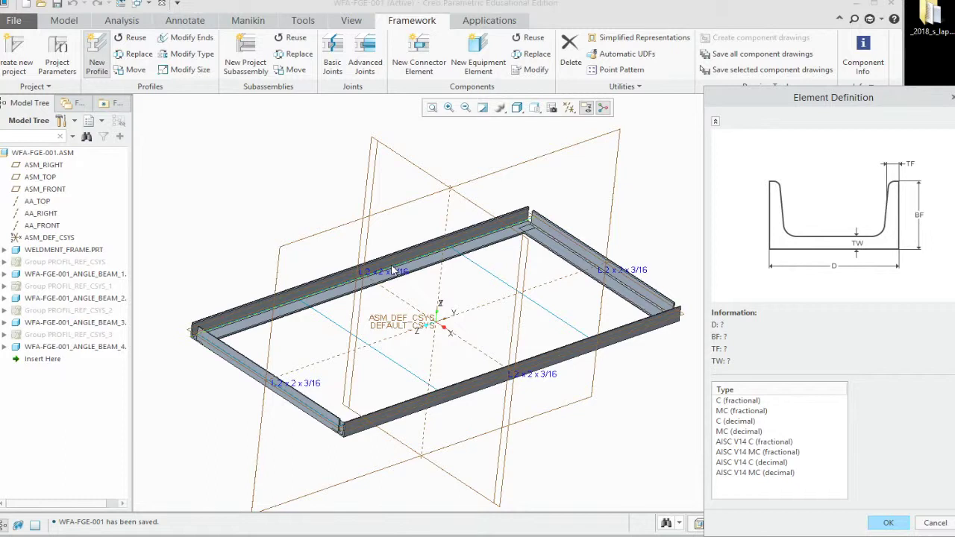
left_click(746, 403)
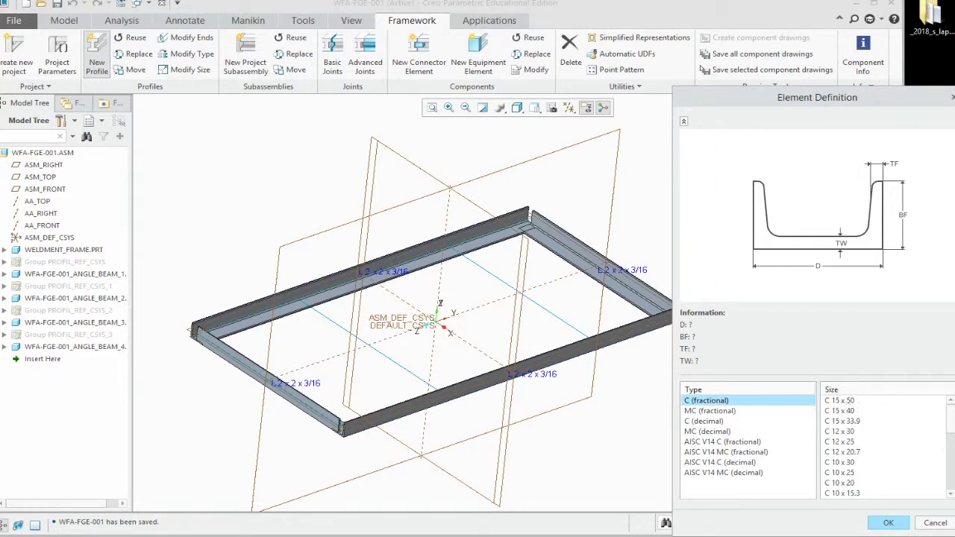
left_click_drag(952, 425, 952, 483)
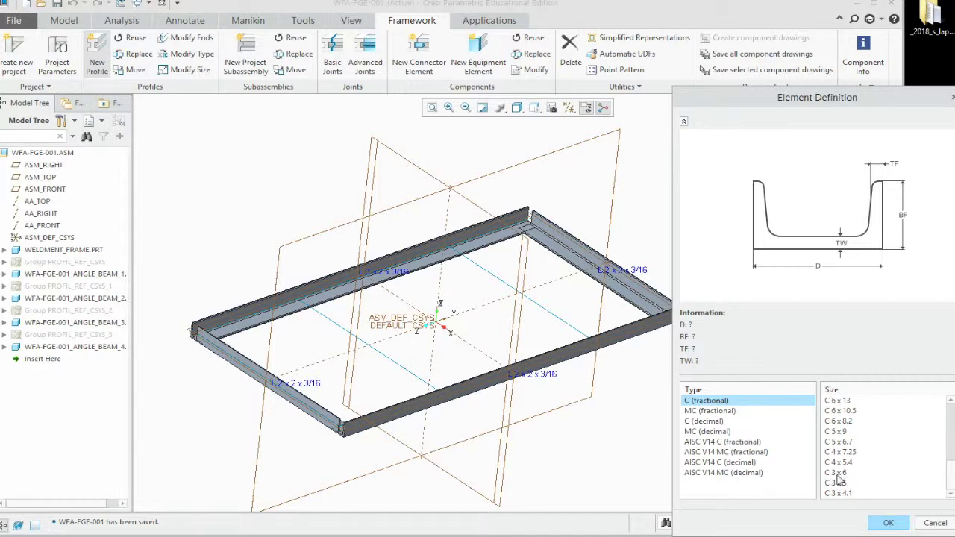
left_click(713, 411)
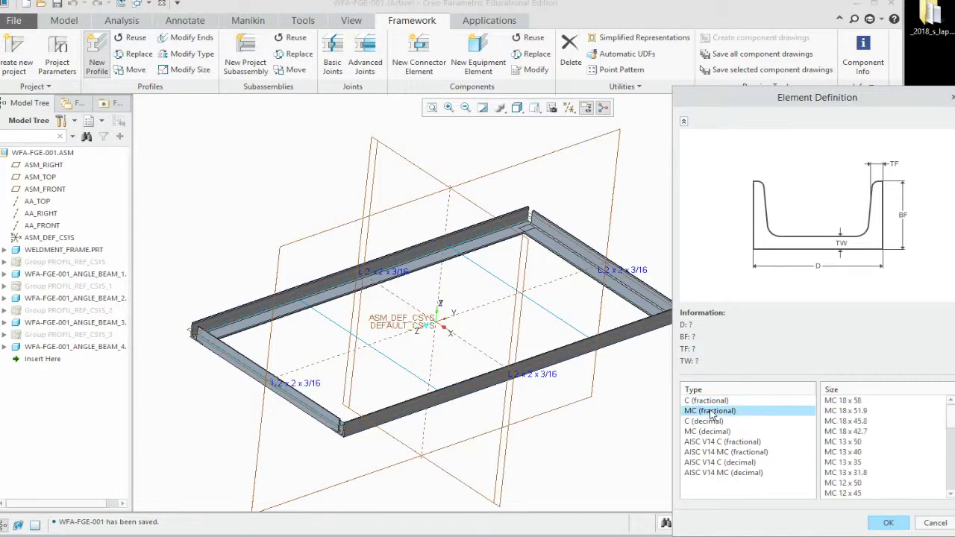
left_click_drag(952, 422, 949, 485)
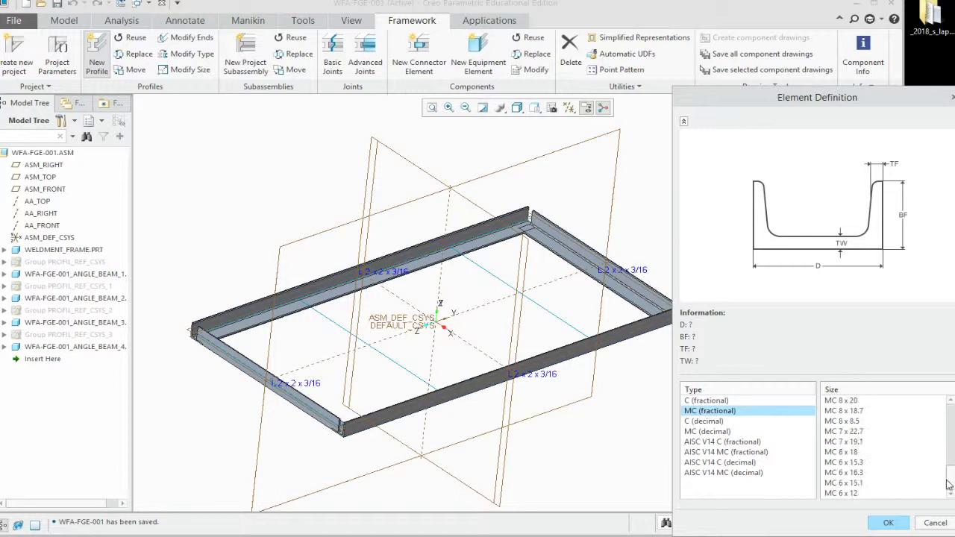
left_click(702, 421)
left_click_drag(945, 420, 949, 485)
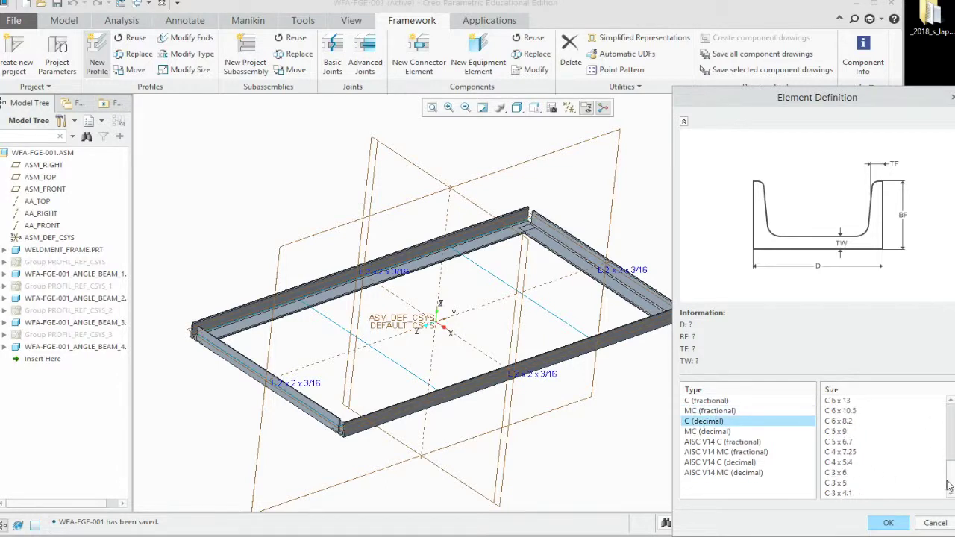
left_click(841, 494)
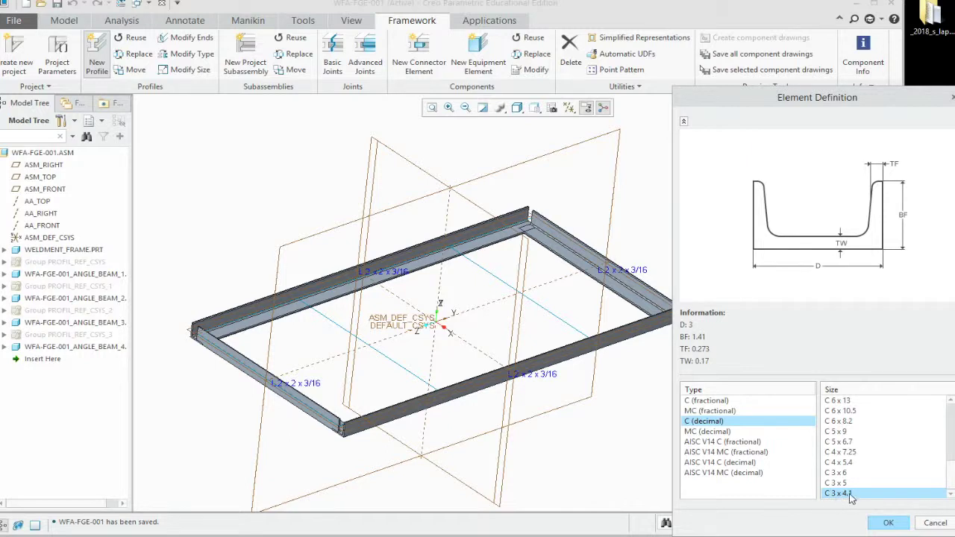
left_click(899, 527)
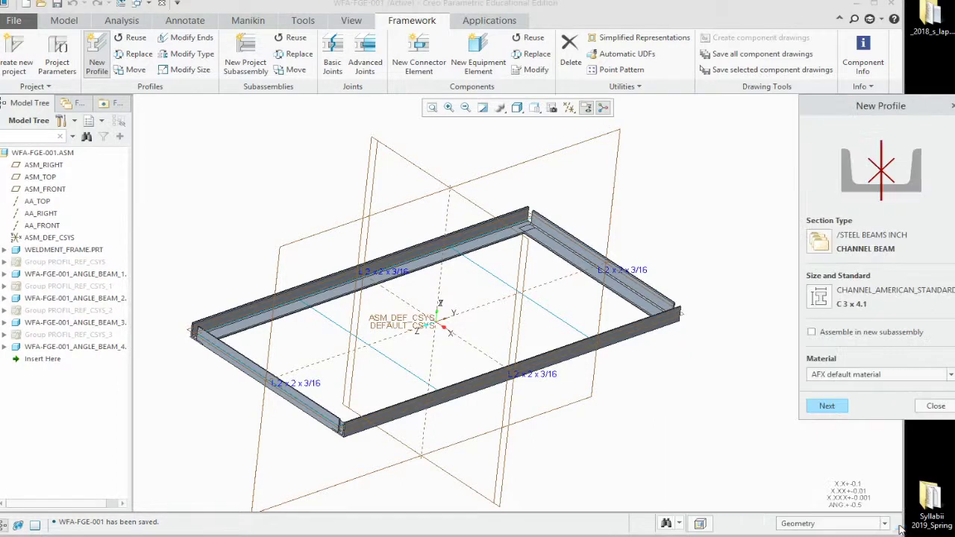
Move on to positioning and turn the C 3 x 4.1 channel 90° upright, inspecting it
left_click(834, 412)
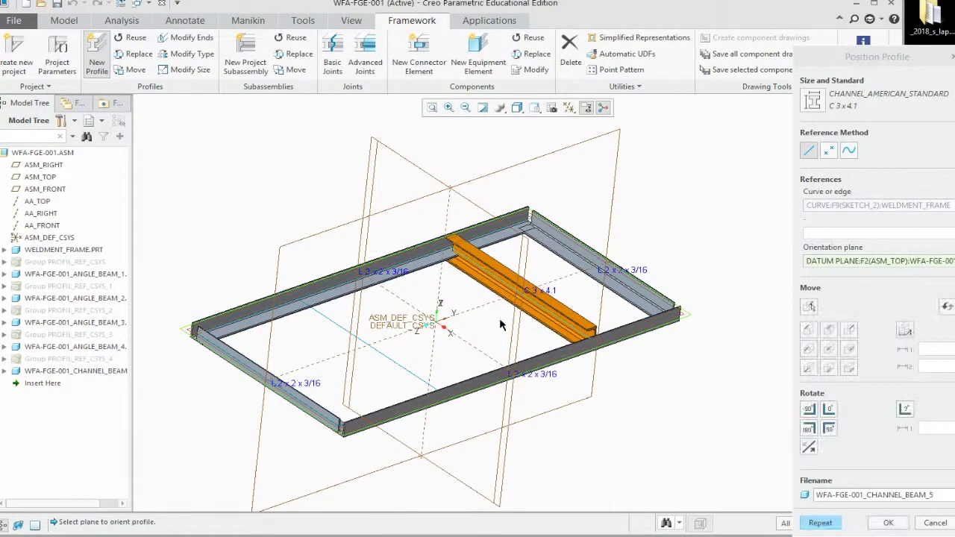
scroll(500, 325, "up", 5)
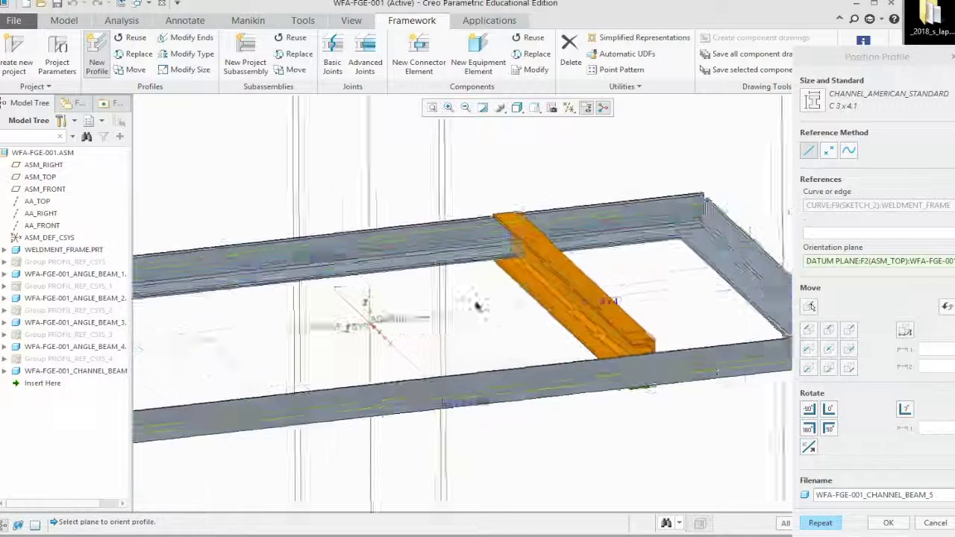
scroll(612, 319, "up", 3)
scroll(577, 336, "down", 3)
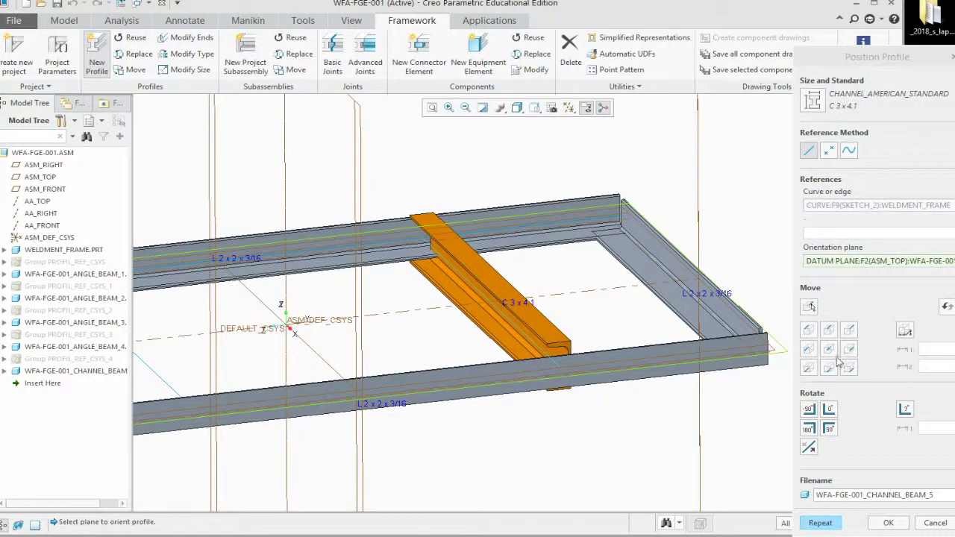
left_click(828, 429)
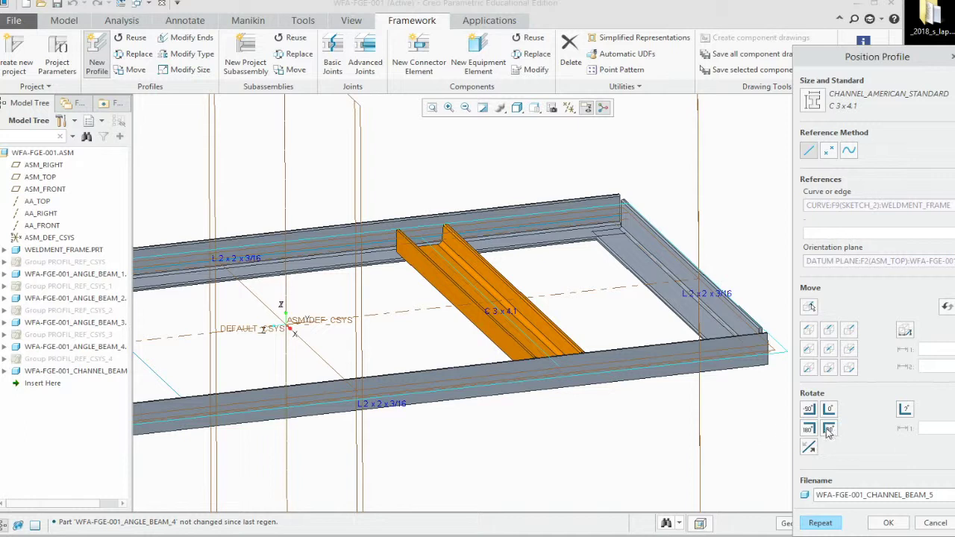
middle_click_drag(558, 376, 544, 403)
scroll(554, 377, "down", 5)
scroll(552, 425, "up", 3)
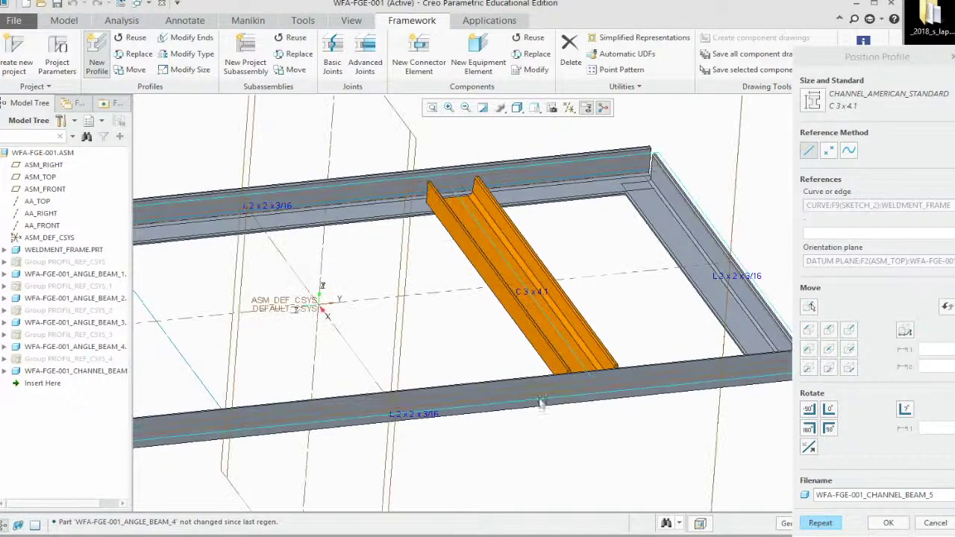
Try the 90° and 180° rotations until the channel's flanges face down
left_click(809, 410)
left_click(810, 428)
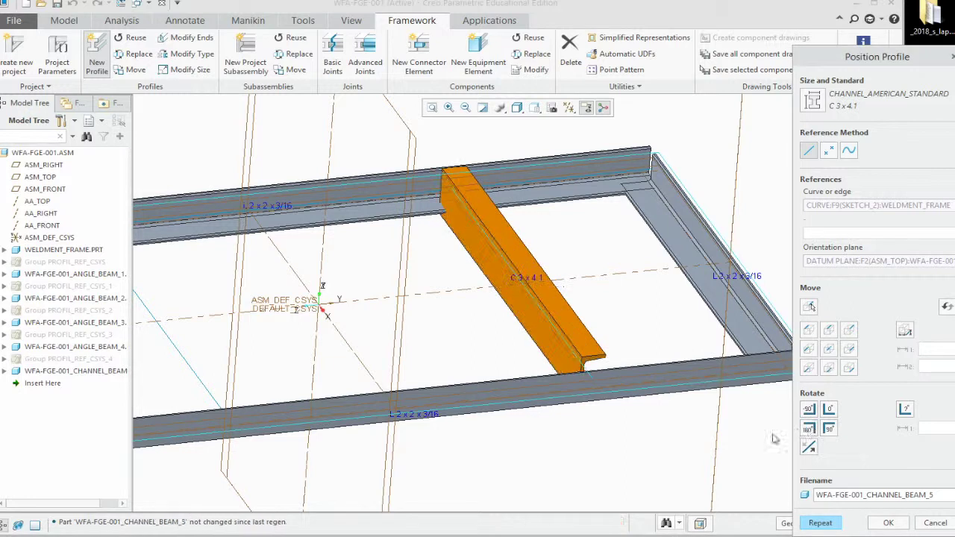
left_click(831, 410)
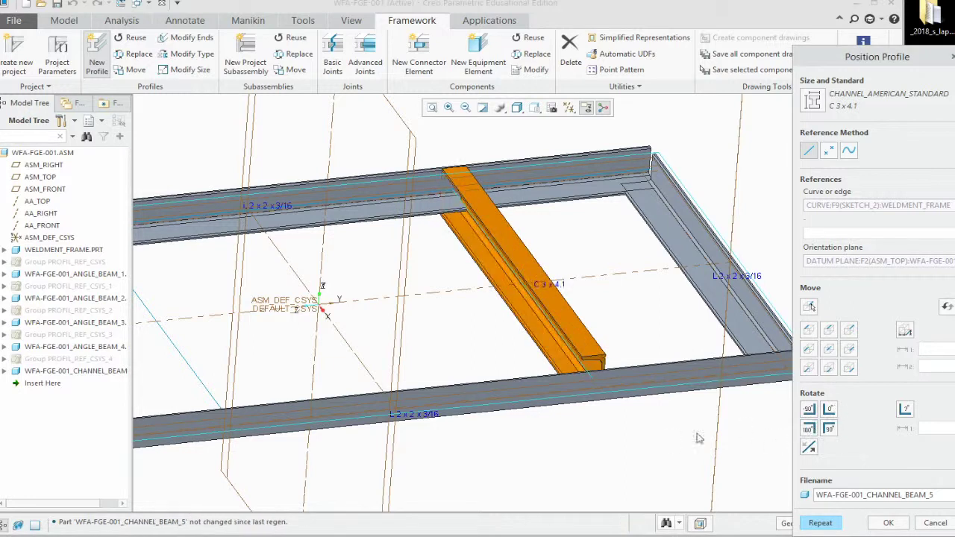
left_click(829, 430)
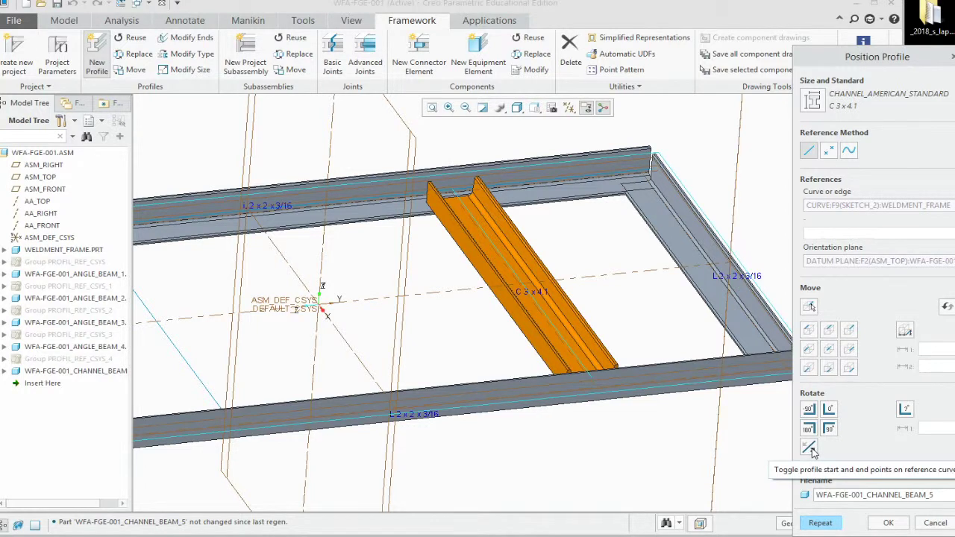
left_click(810, 448)
scroll(523, 418, "down", 3)
scroll(479, 435, "up", 4)
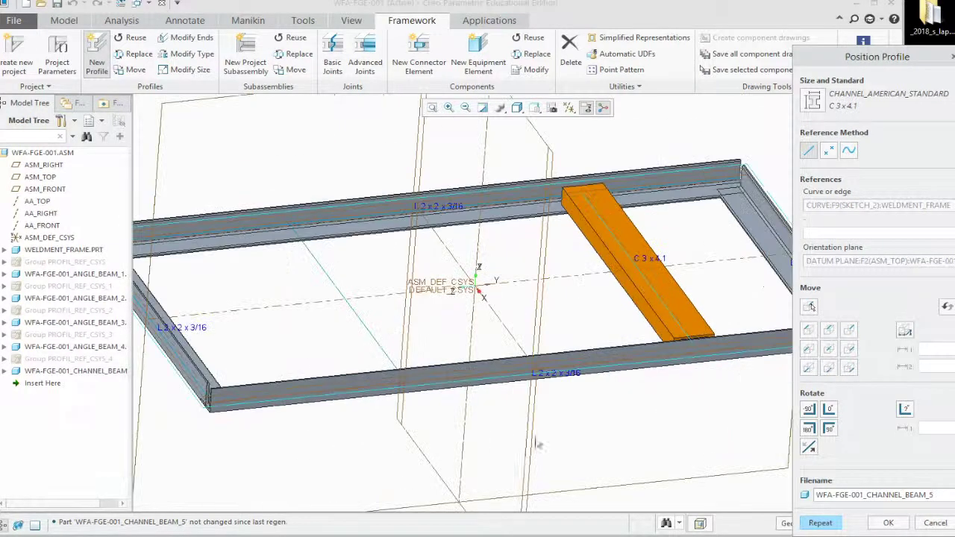
middle_click_drag(479, 436, 661, 491)
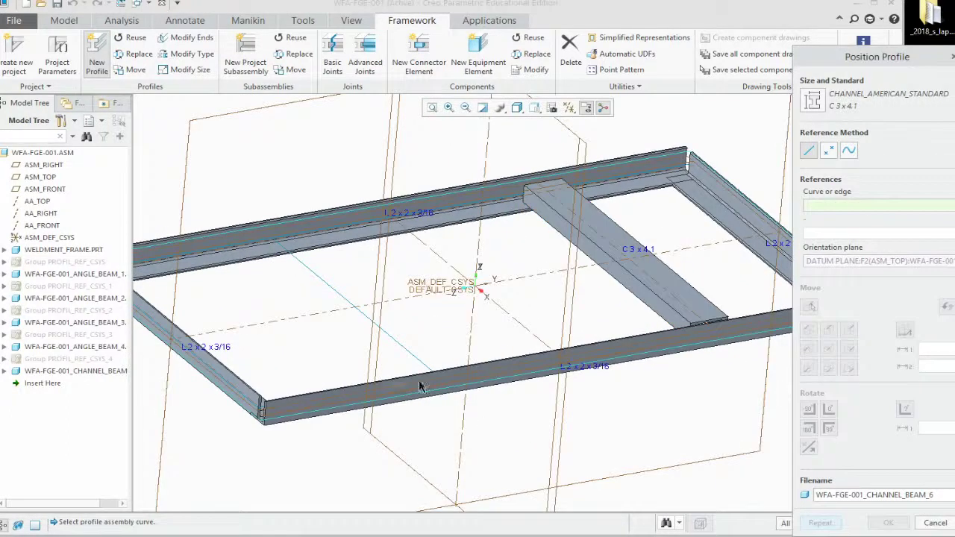
Place the second C 3 x 4.1 channel on the other cross line, flanges facing down
left_click(403, 349)
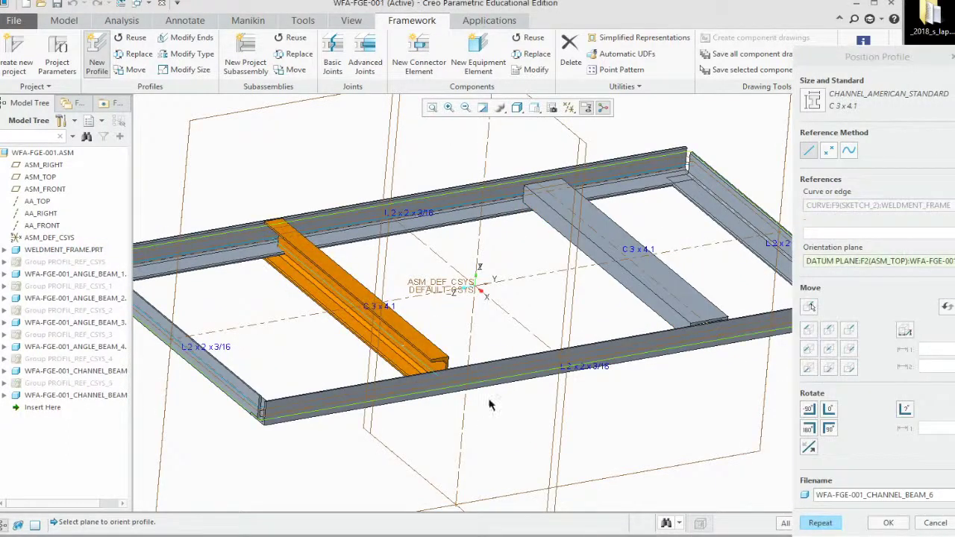
left_click(828, 429)
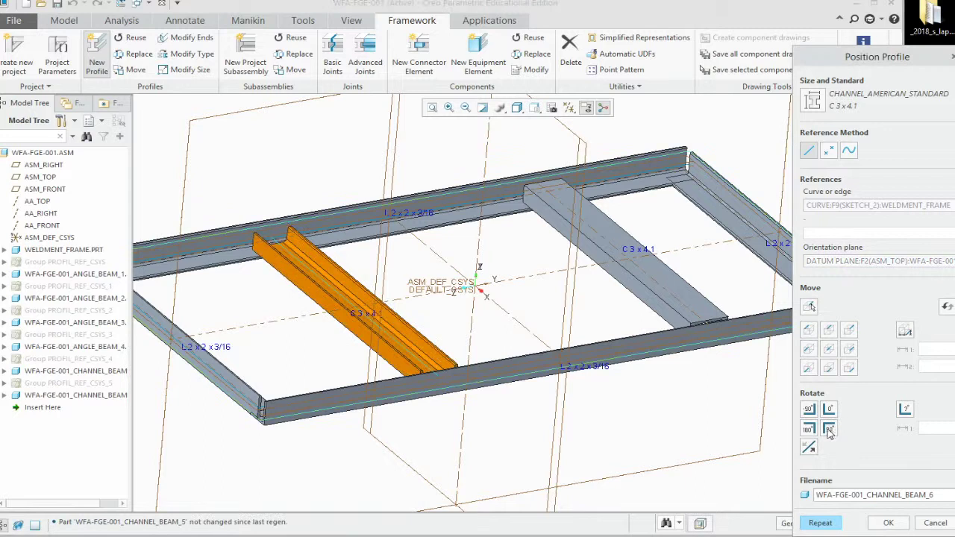
left_click(809, 450)
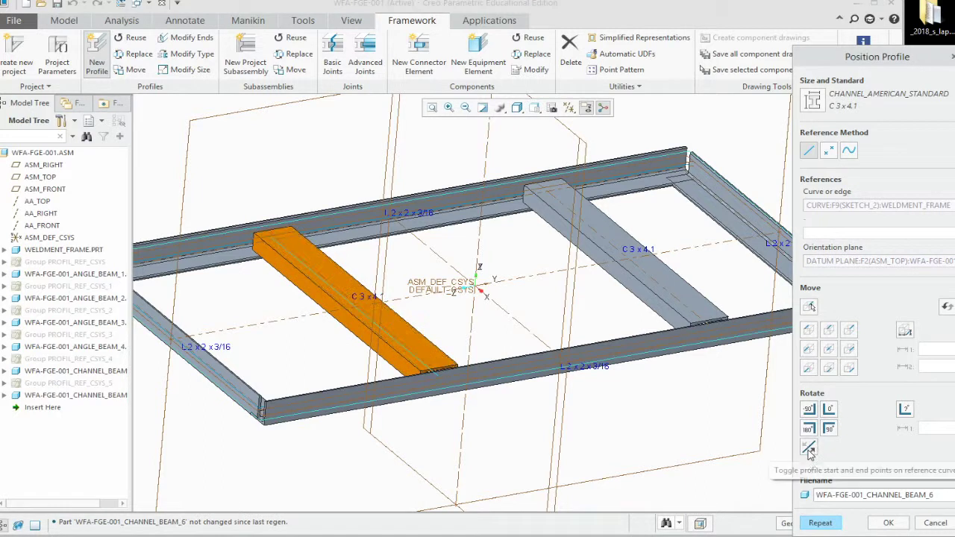
left_click(889, 523)
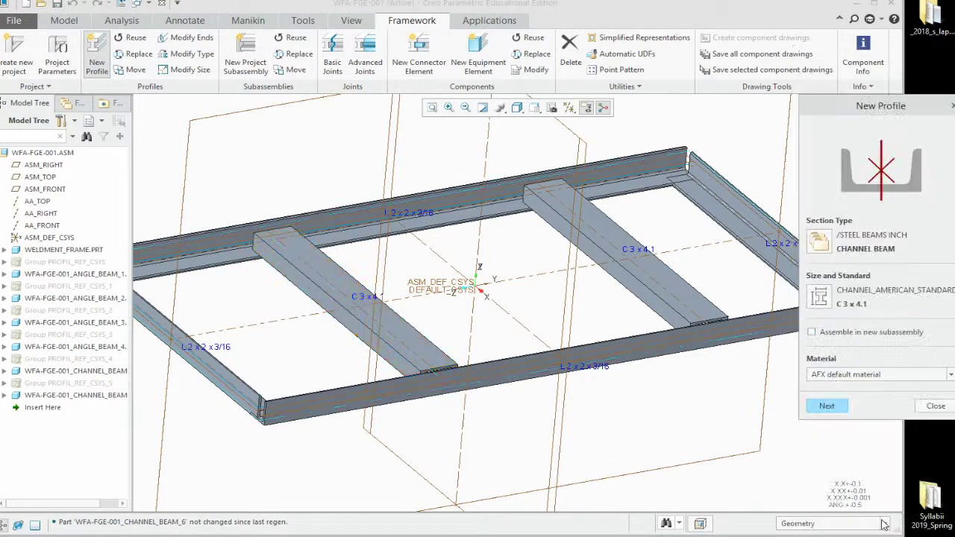
Cancel the unneeded third channel, close New Profile and view the whole frame
left_click(828, 406)
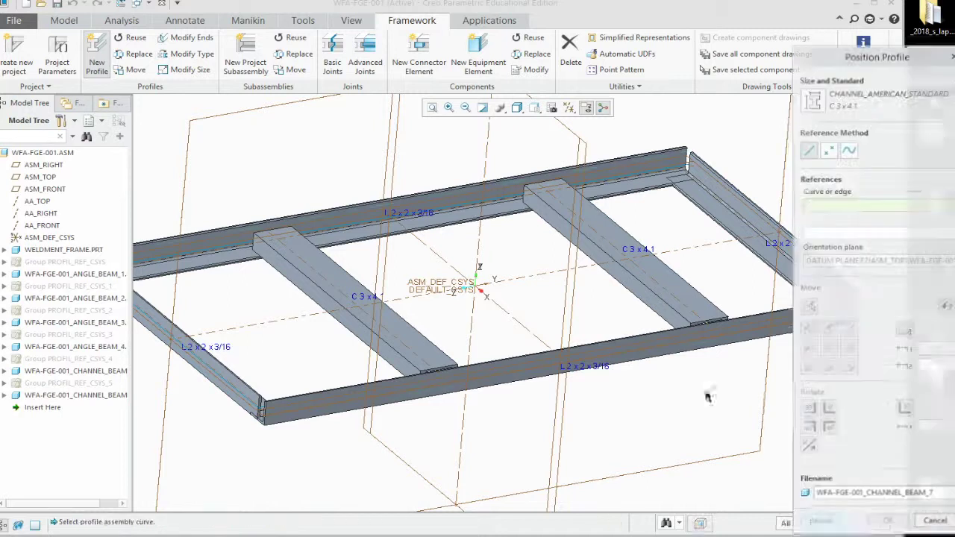
left_click(934, 523)
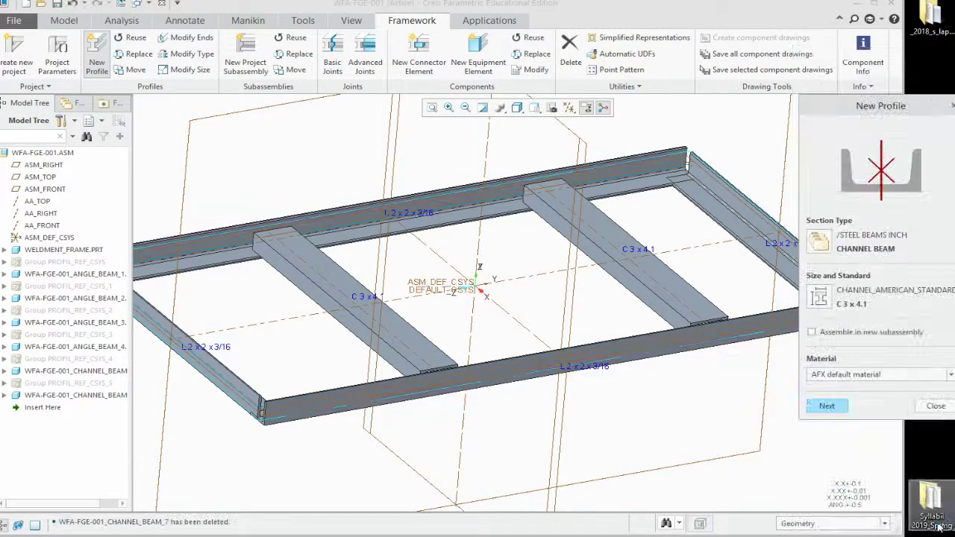
left_click(936, 406)
key("ctrl+d")
middle_click_drag(527, 365, 536, 376)
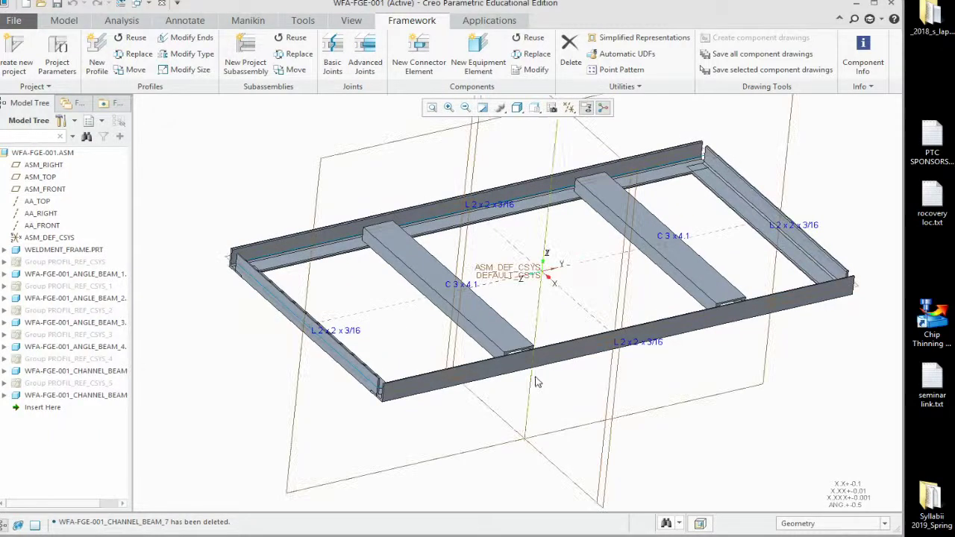
Regenerate the parts, save WFA-FGE-001 and begin a basic joint between profiles
left_click(123, 5)
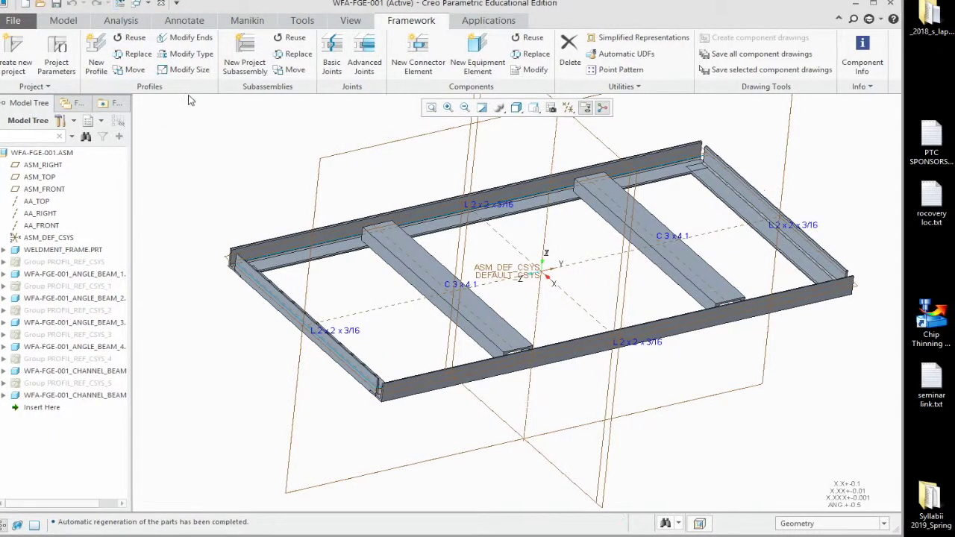
key("ctrl+s")
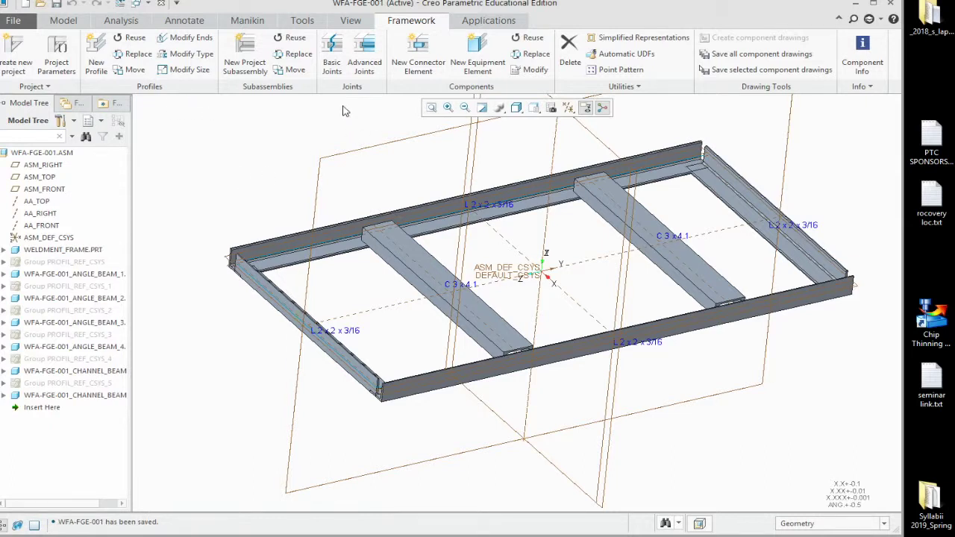
left_click(332, 60)
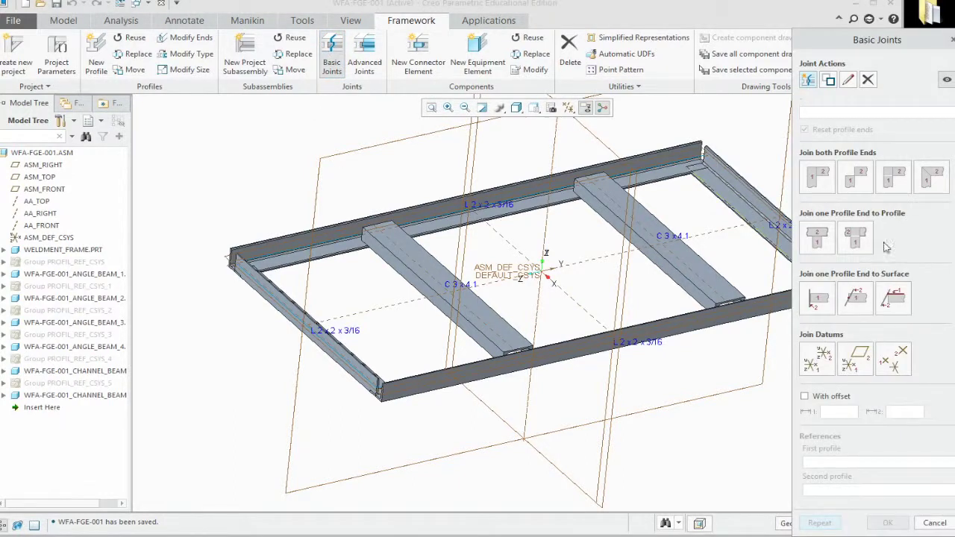
Choose a corner joint and pick the upper-left angle beam and its neighbour as the two profiles
scroll(234, 299, "up", 5)
scroll(314, 250, "down", 2)
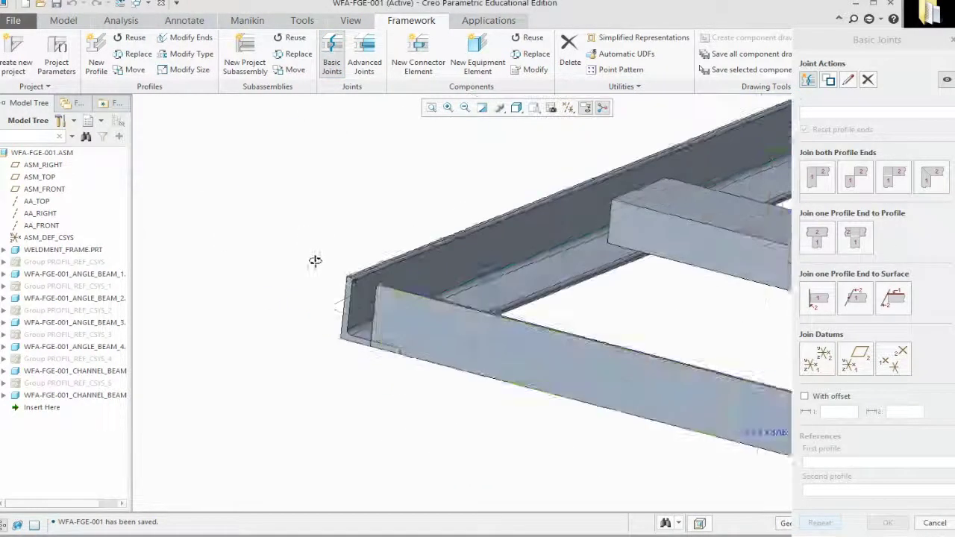
scroll(317, 269, "up", 1)
scroll(469, 398, "up", 4)
scroll(409, 411, "down", 3)
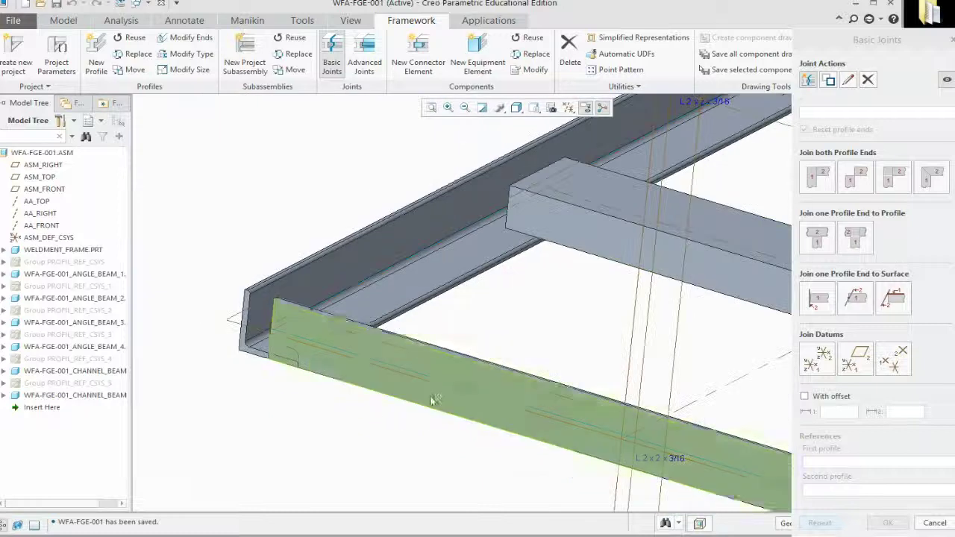
left_click(818, 177)
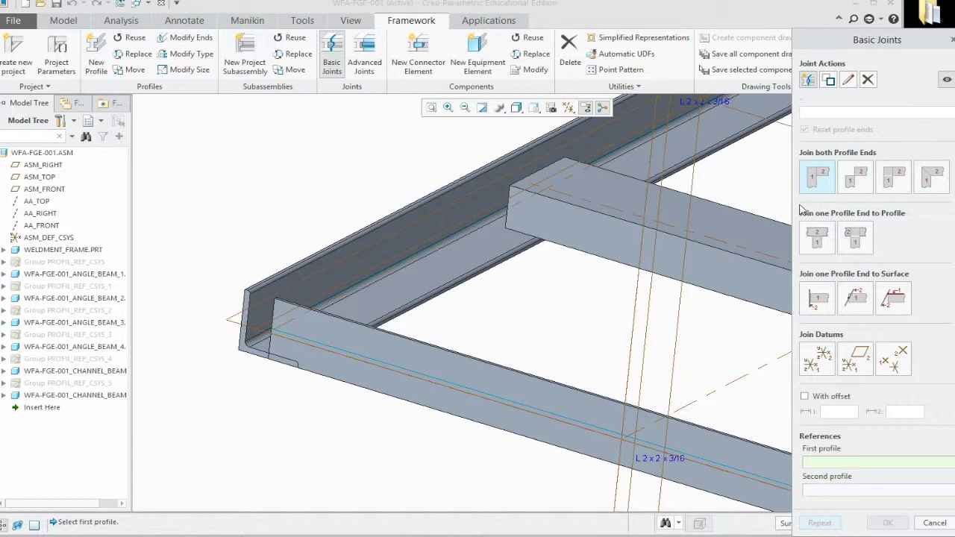
left_click(265, 312)
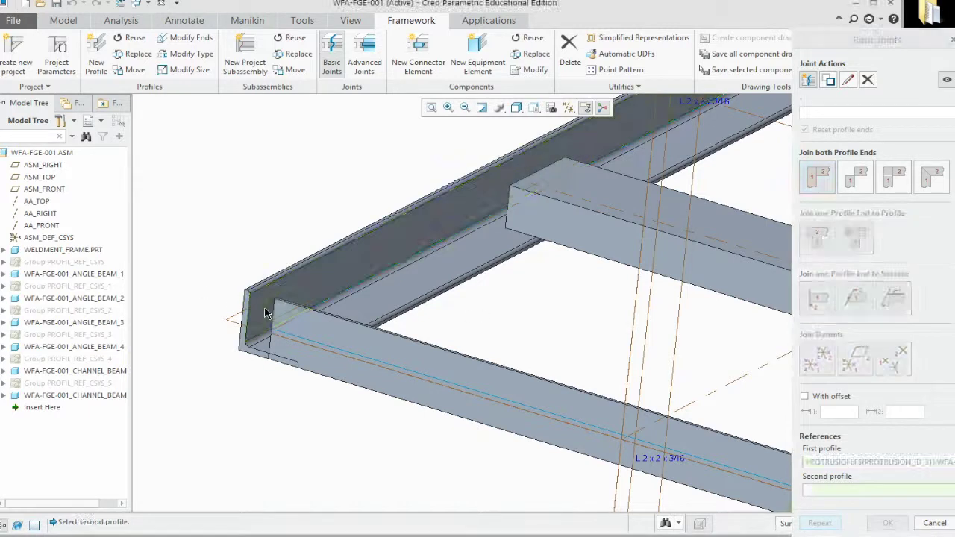
left_click(332, 350)
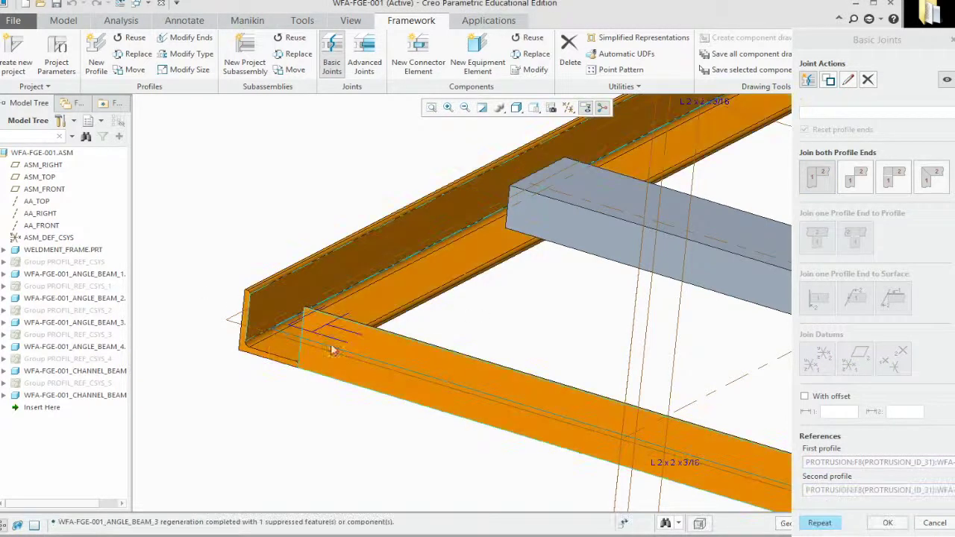
middle_click_drag(335, 399, 323, 372)
scroll(324, 375, "down", 6)
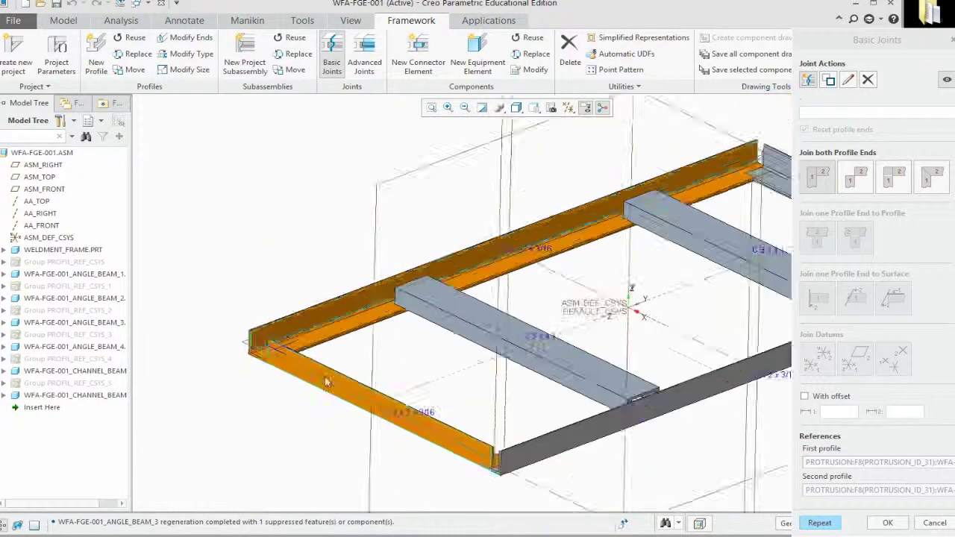
scroll(332, 412, "up", 2)
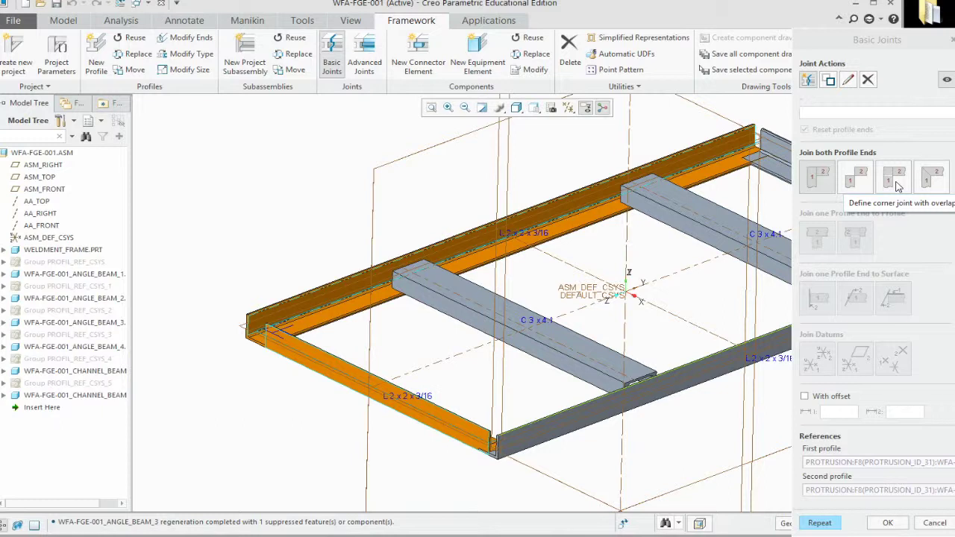
Make it an overlapping corner joint and inspect the trimmed corner from below
left_click(896, 179)
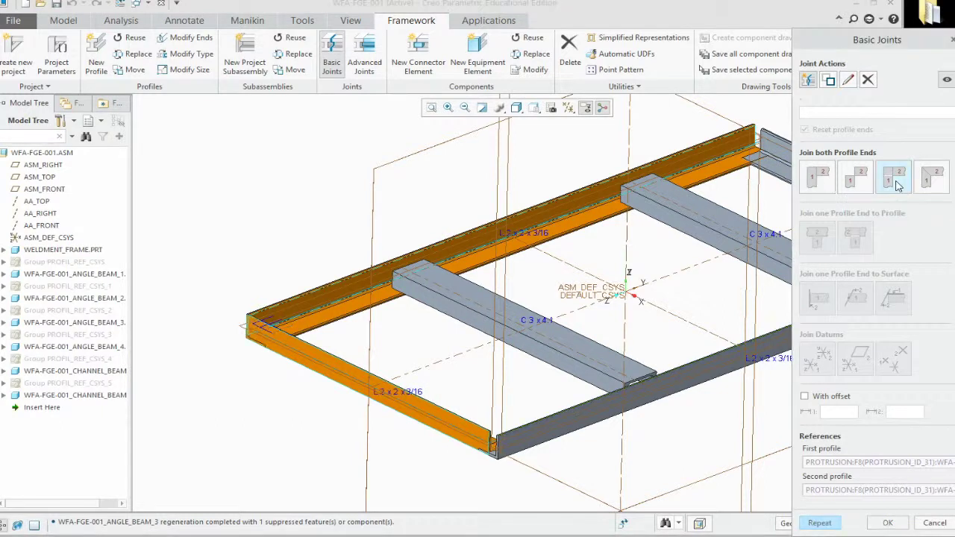
scroll(234, 338, "up", 3)
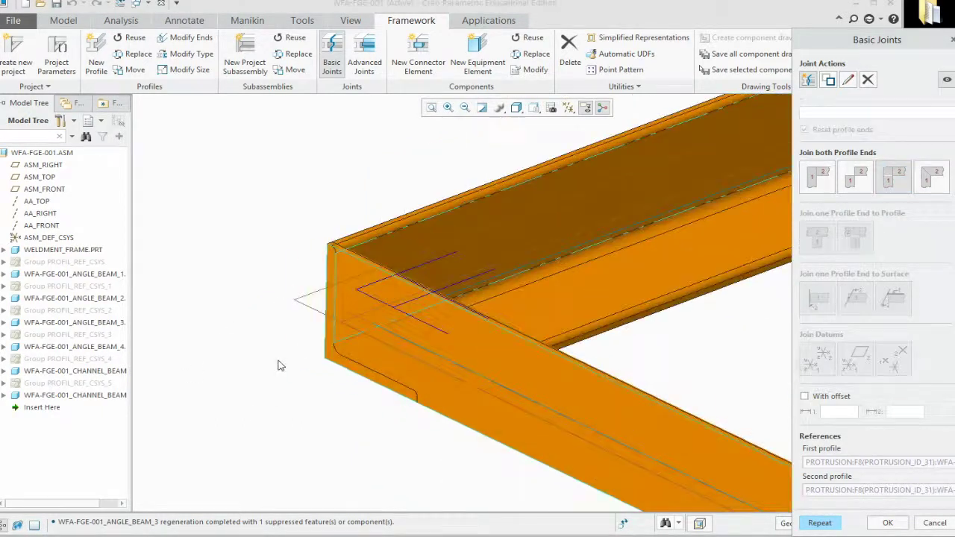
scroll(328, 366, "up", 2)
middle_click_drag(328, 367, 362, 383)
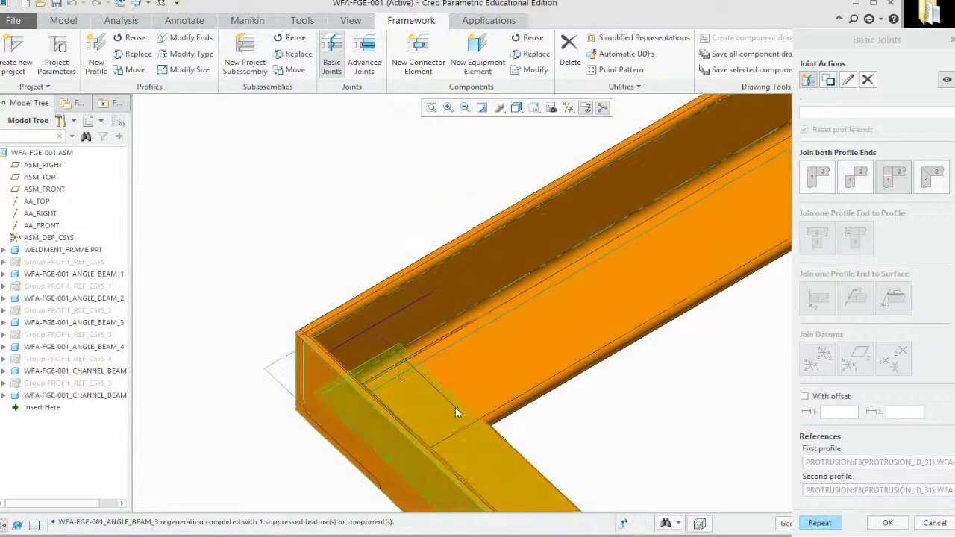
scroll(354, 396, "up", 4)
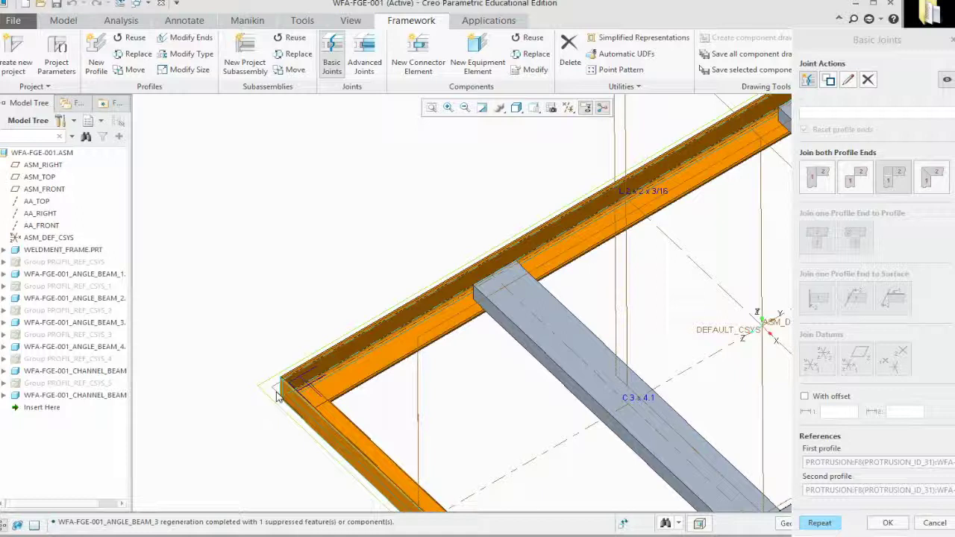
scroll(367, 440, "down", 2)
middle_click_drag(325, 449, 364, 376)
scroll(348, 411, "down", 3)
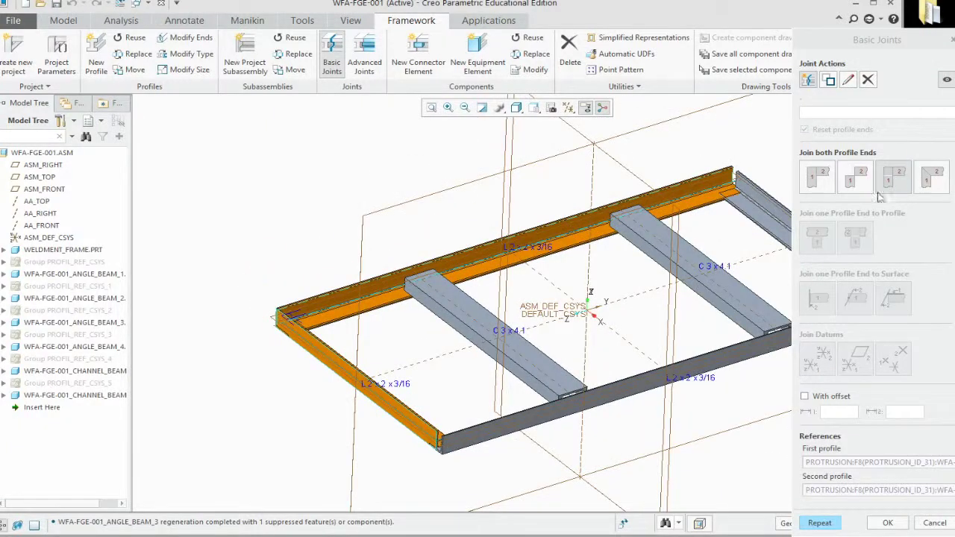
left_click(819, 524)
Join the two angle beams at the second frame corner with the corner joint
middle_click_drag(386, 469, 478, 458)
key("ctrl+d")
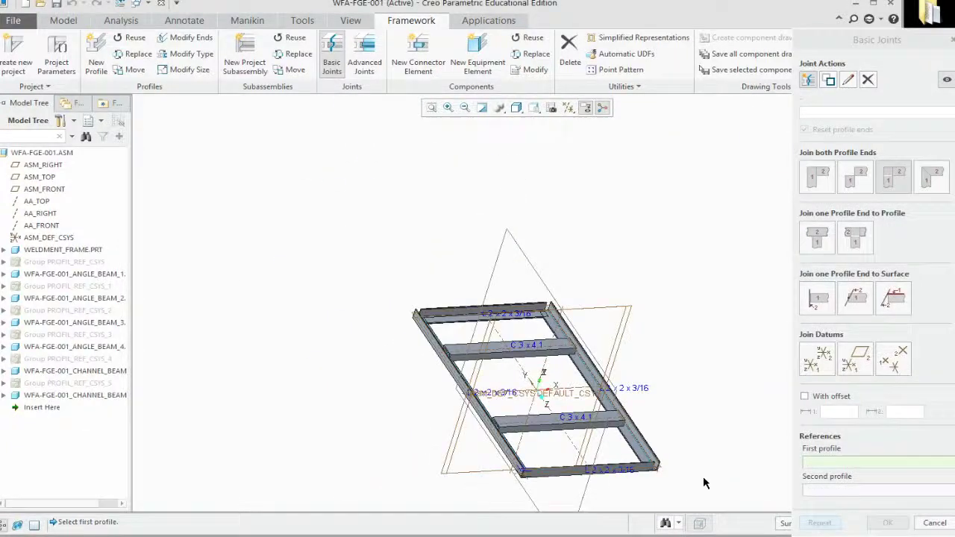
scroll(666, 491, "up", 5)
scroll(709, 494, "up", 3)
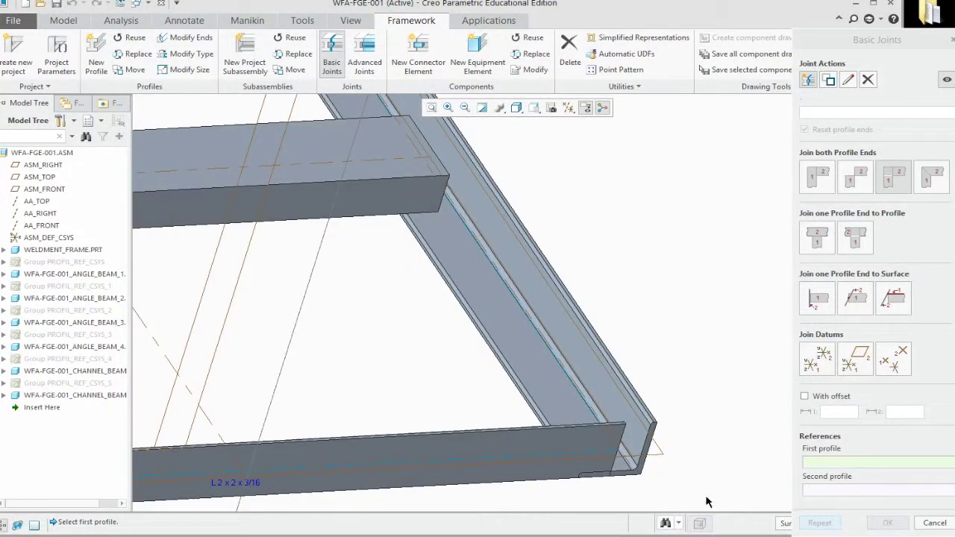
left_click(635, 431)
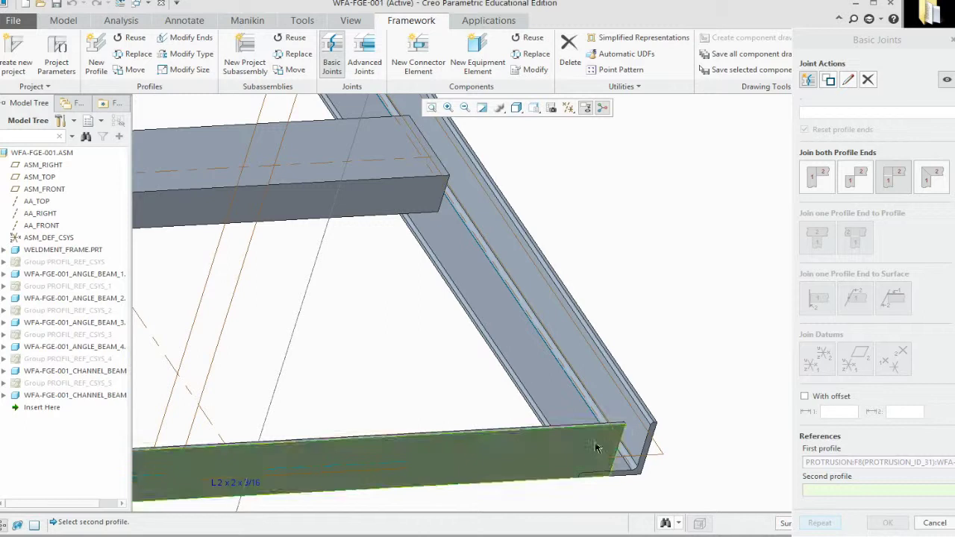
left_click(596, 447)
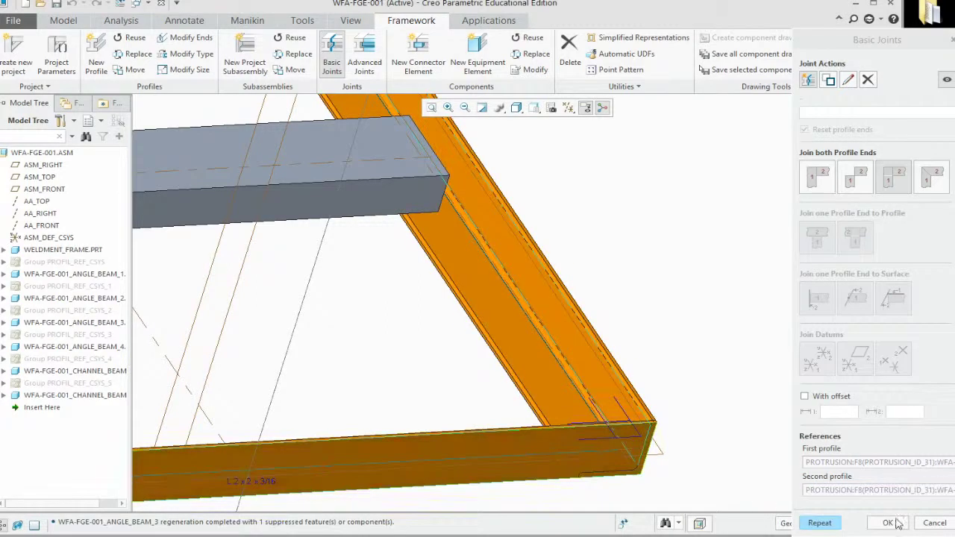
left_click(897, 527)
scroll(649, 358, "up", 5)
middle_click_drag(650, 359, 497, 345)
scroll(514, 350, "down", 5)
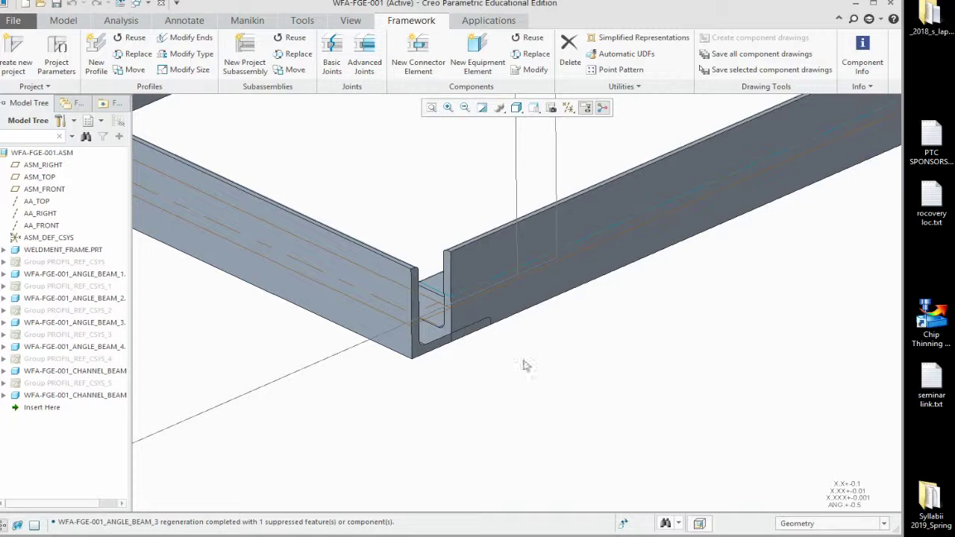
Add an overlapping corner joint between the left and right beams at the third corner
left_click(334, 58)
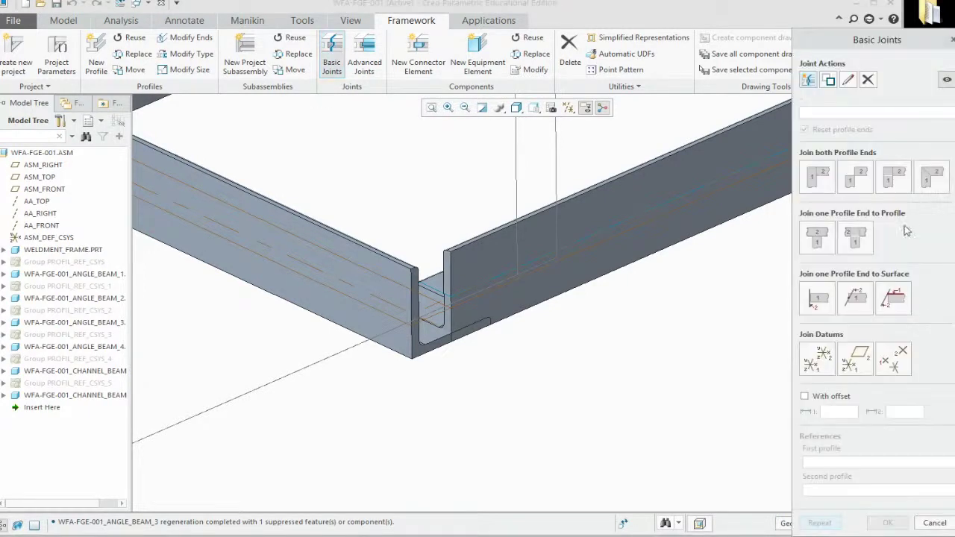
left_click(895, 185)
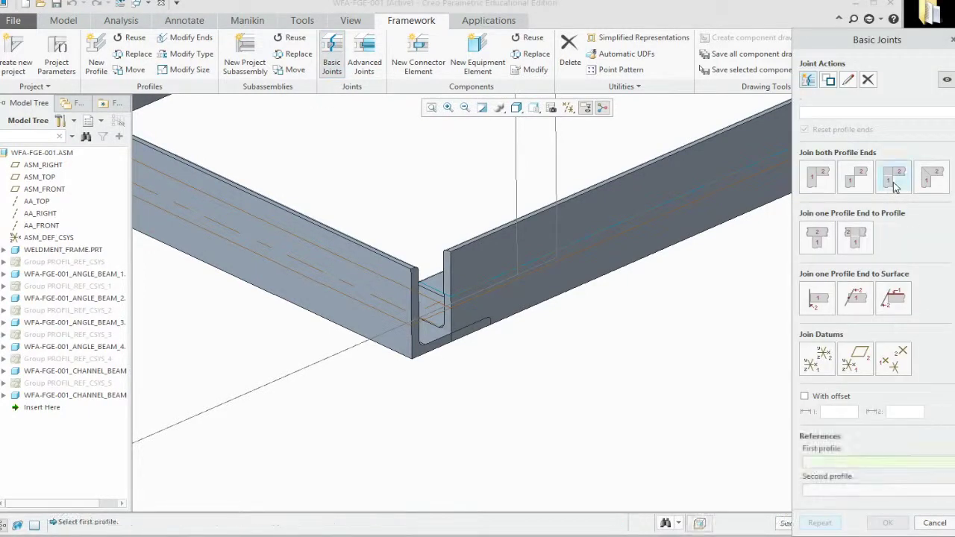
left_click(368, 300)
left_click(514, 289)
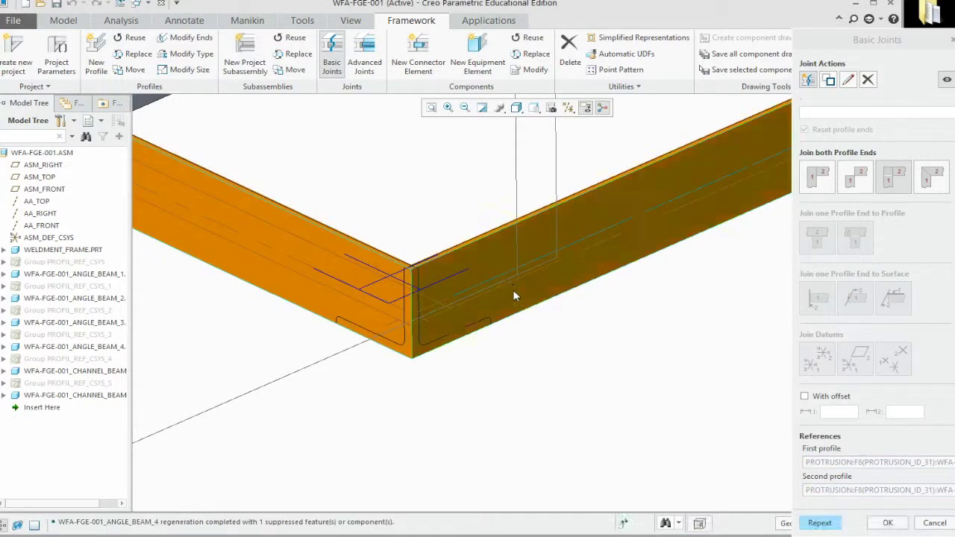
left_click(887, 524)
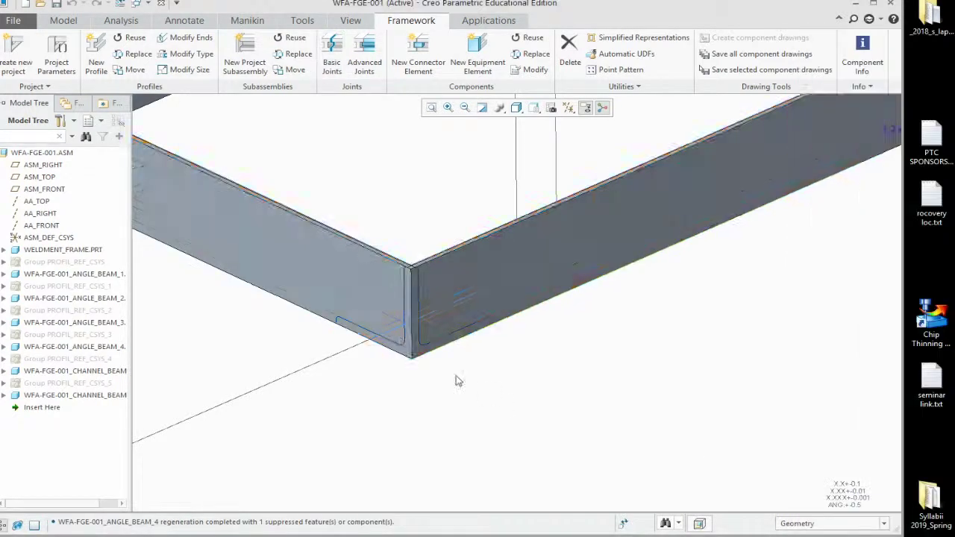
scroll(486, 393, "down", 5)
scroll(735, 241, "up", 4)
scroll(735, 241, "up", 2)
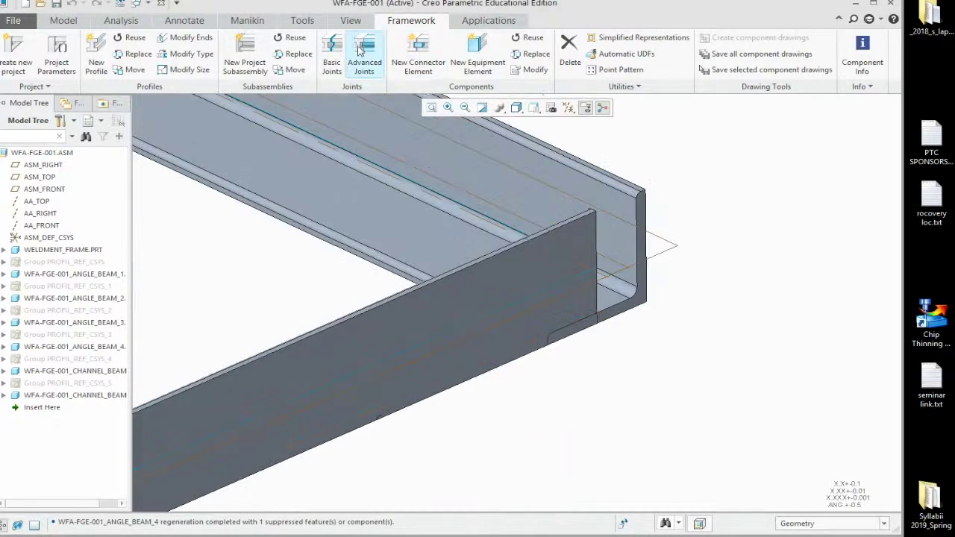
Add an overlapping corner joint between the back and front beams at the last corner
left_click(331, 51)
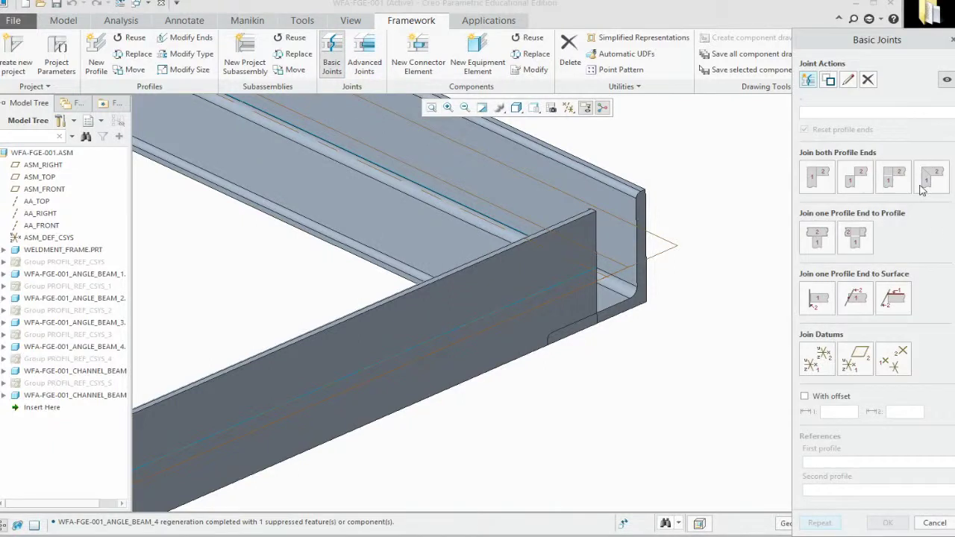
left_click(896, 182)
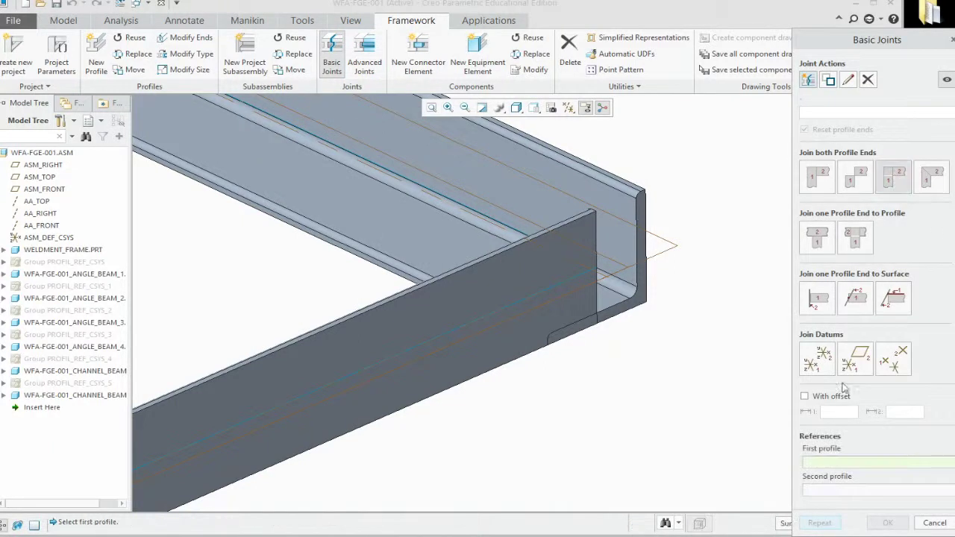
left_click(622, 241)
left_click(589, 279)
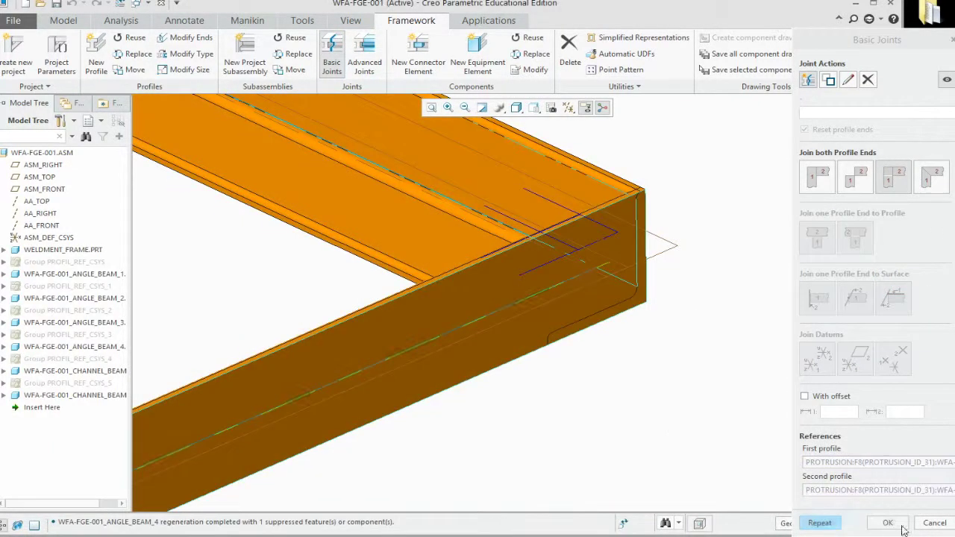
left_click(888, 523)
scroll(755, 419, "down", 5)
scroll(649, 376, "up", 6)
scroll(635, 364, "down", 5)
scroll(576, 344, "up", 5)
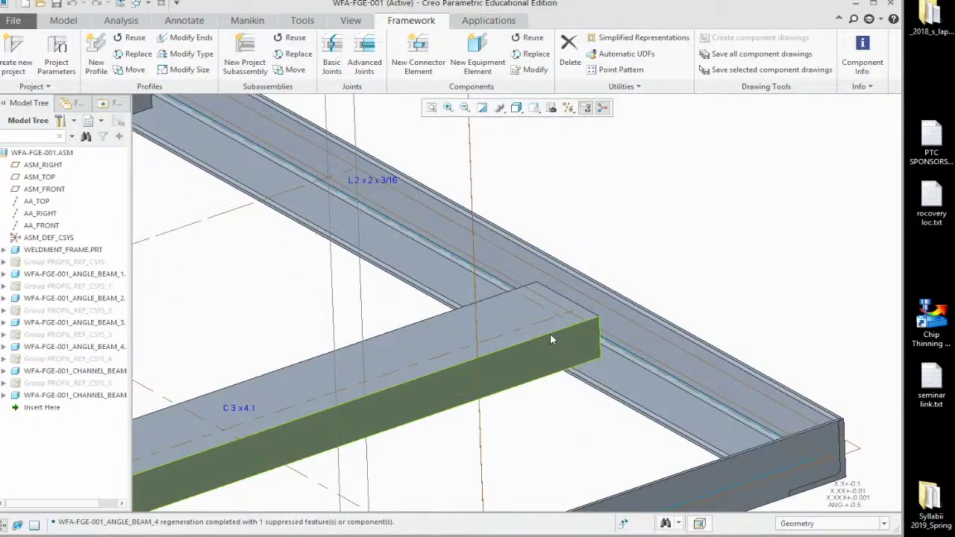
Join the first C 3 x 4.1 channel end to its angle beam, extending it into the beam
left_click(332, 62)
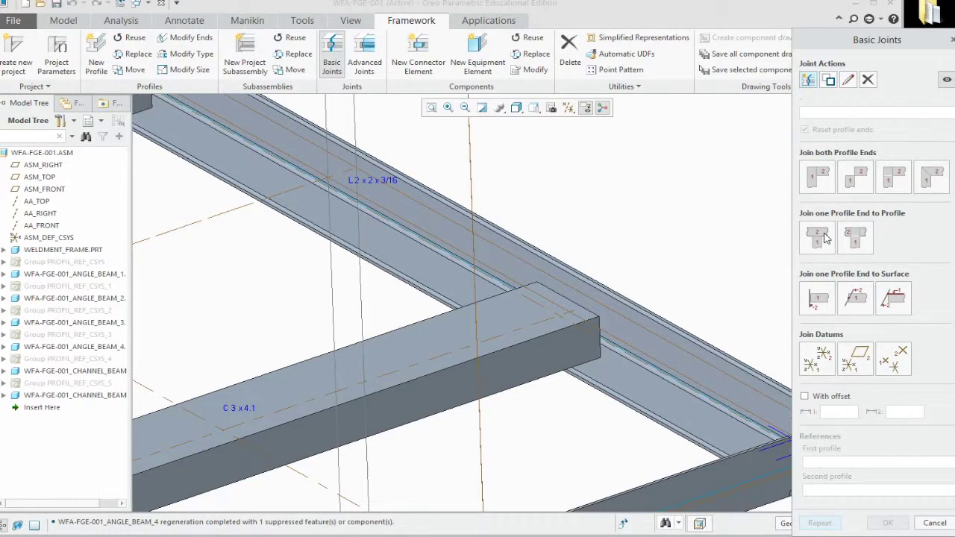
left_click(818, 238)
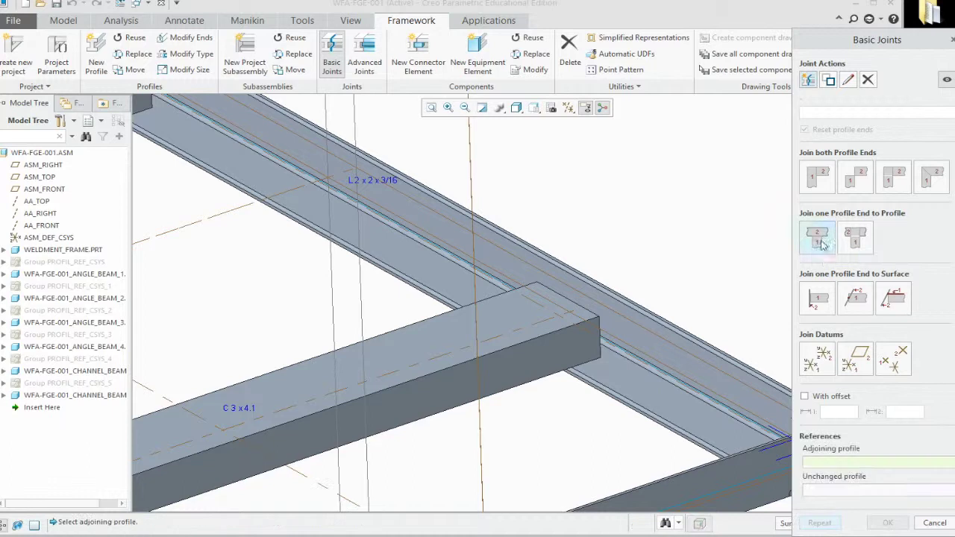
left_click(525, 362)
left_click(641, 365)
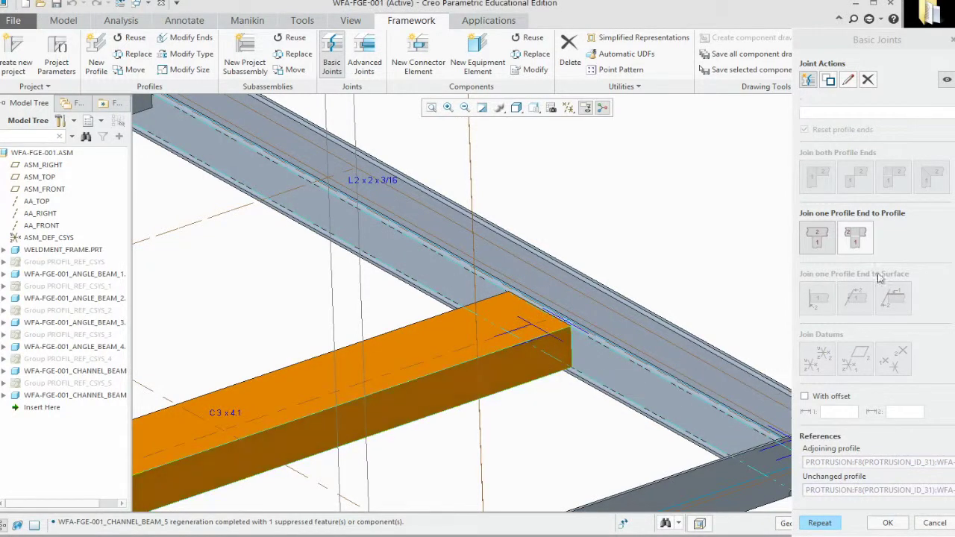
left_click(858, 239)
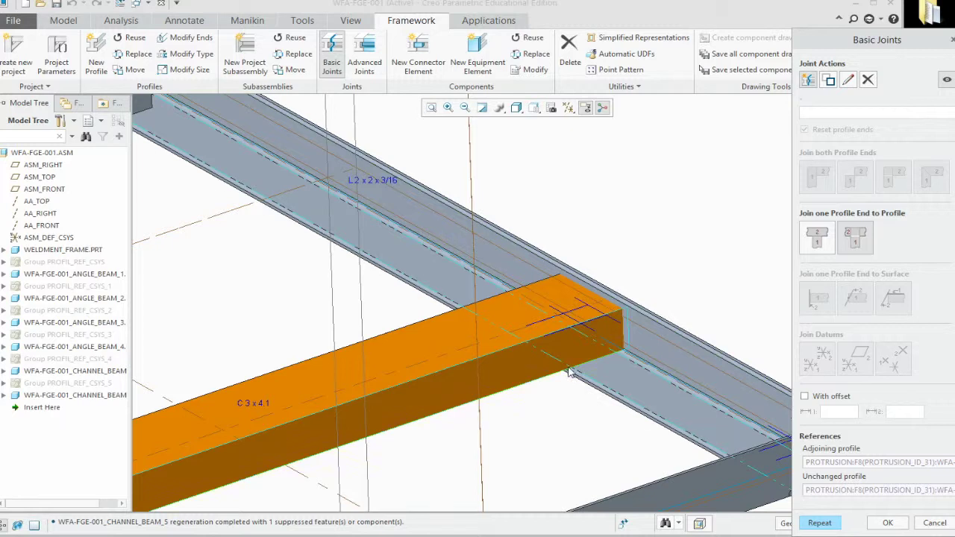
scroll(734, 341, "down", 5)
middle_click_drag(635, 366, 537, 298)
Join the other channel's end to the adjacent angle beam, which stays unchanged
left_click(819, 523)
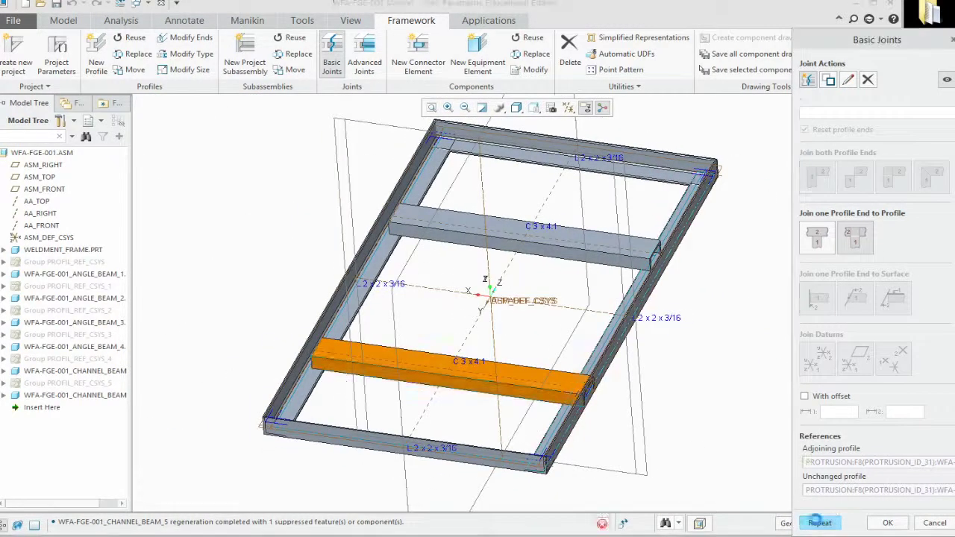
scroll(328, 345, "up", 5)
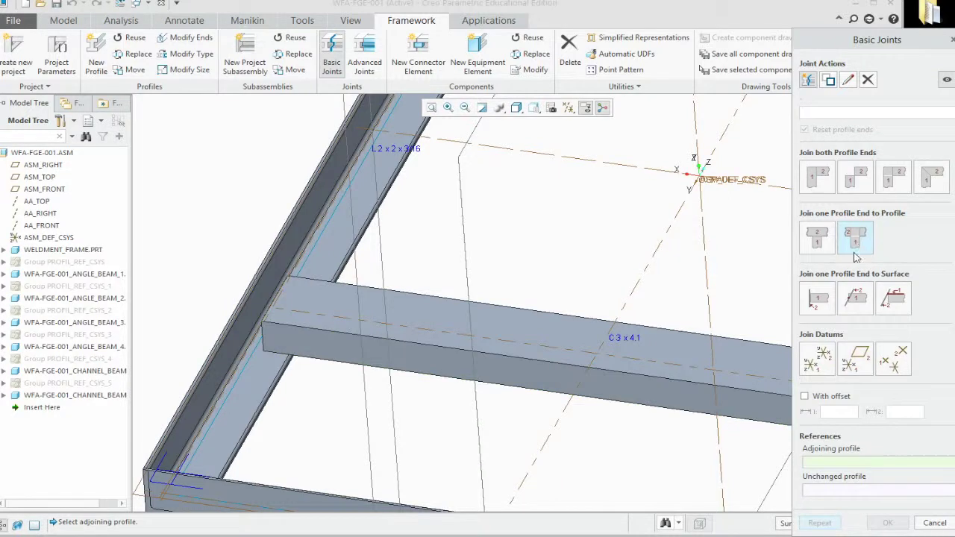
left_click(368, 331)
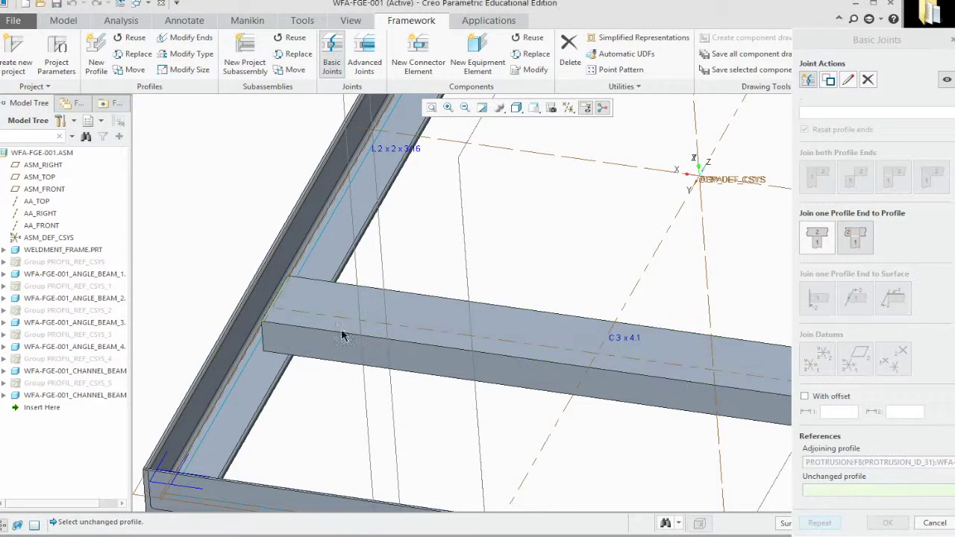
left_click(243, 365)
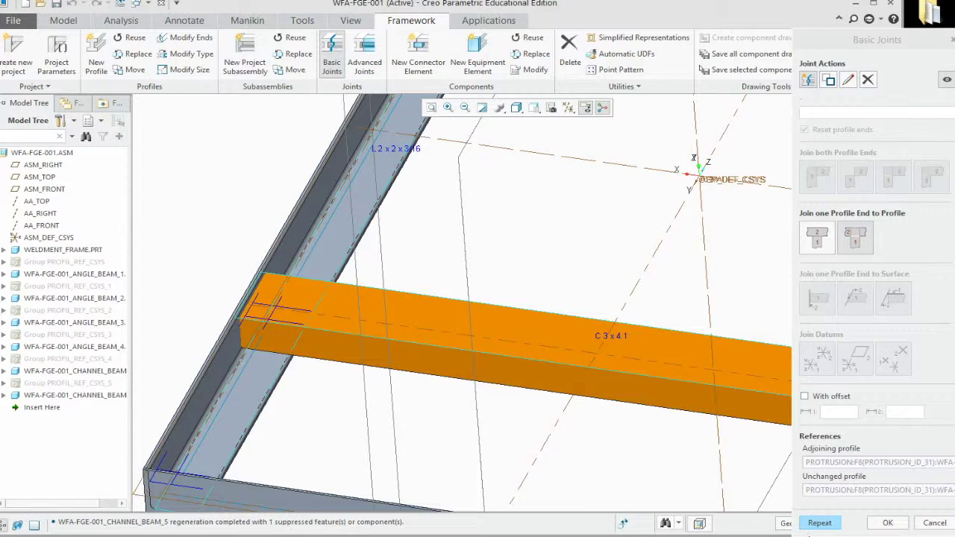
Join the next channel end to its angle beam with a profile-end-to-profile joint
left_click(818, 523)
scroll(678, 256, "down", 4)
scroll(619, 321, "up", 6)
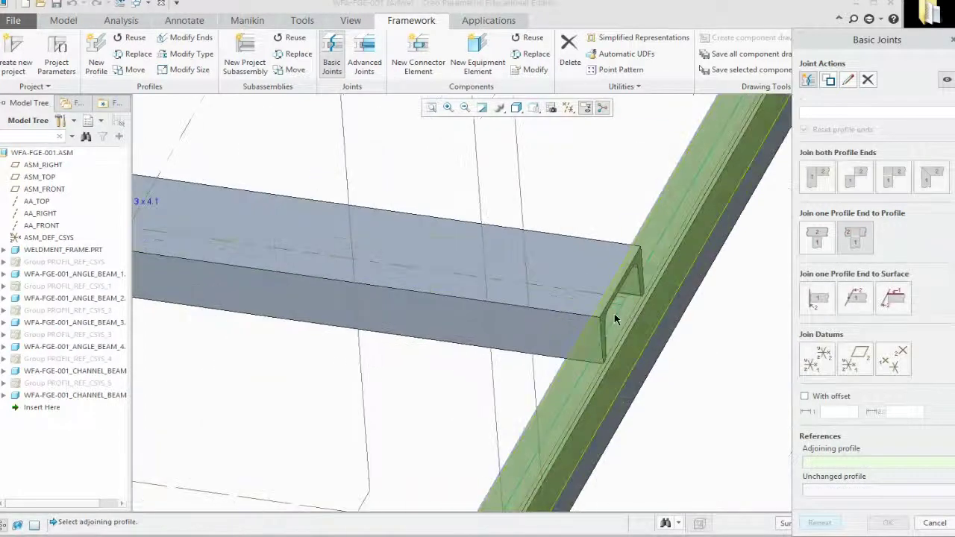
middle_click_drag(609, 307, 629, 326)
scroll(426, 313, "down", 3)
scroll(352, 277, "up", 3)
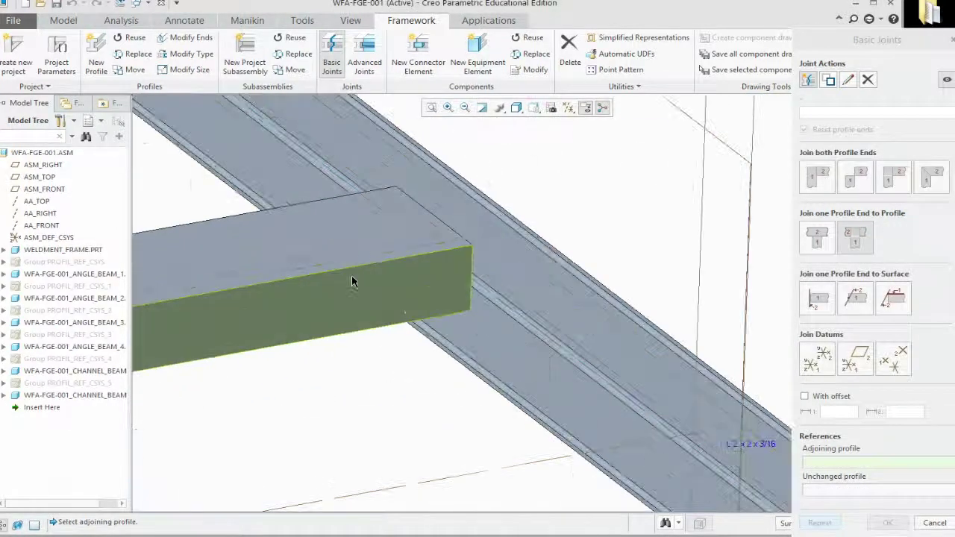
left_click(856, 238)
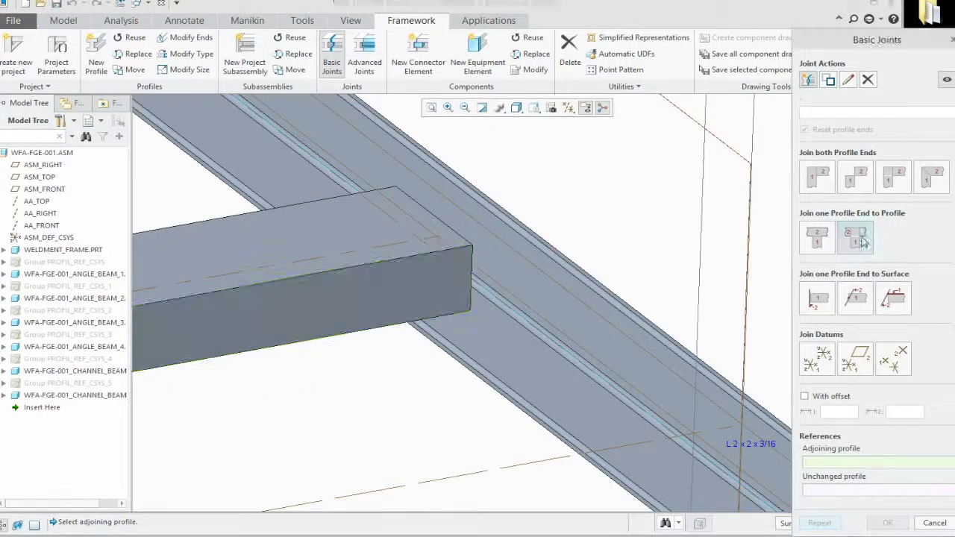
left_click(448, 285)
left_click(494, 333)
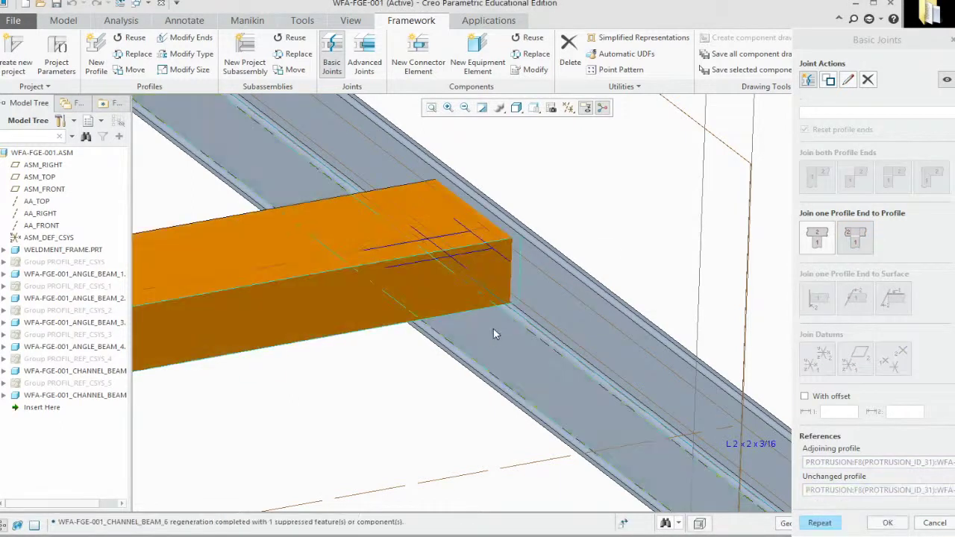
Join the last channel end to its angle beam and confirm the joints
scroll(629, 341, "down", 5)
left_click(841, 527)
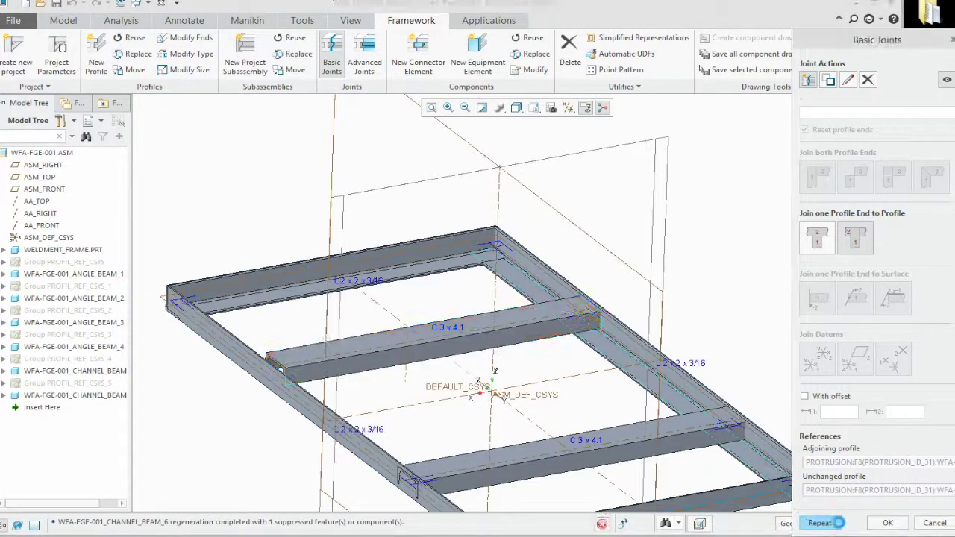
middle_click_drag(586, 388, 432, 319)
scroll(431, 319, "up", 5)
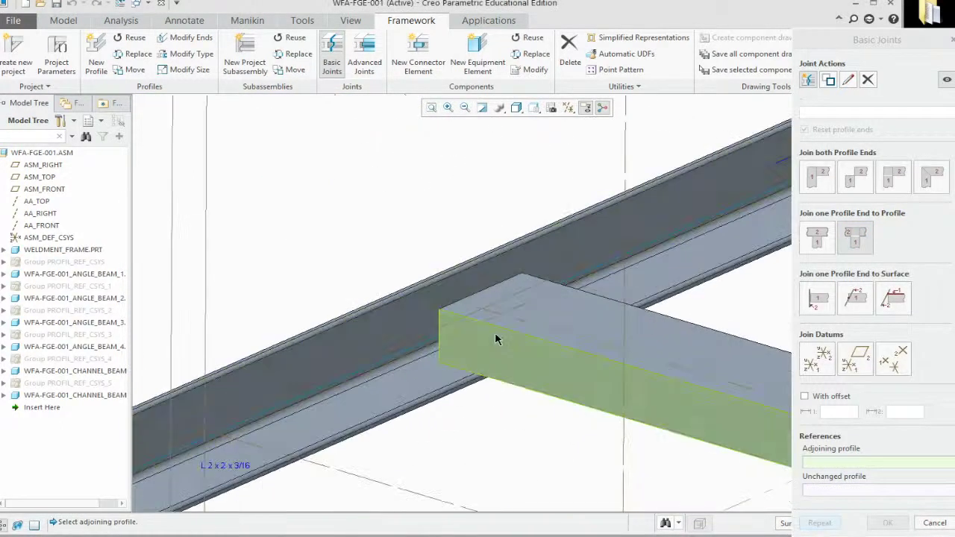
left_click(502, 350)
left_click(416, 363)
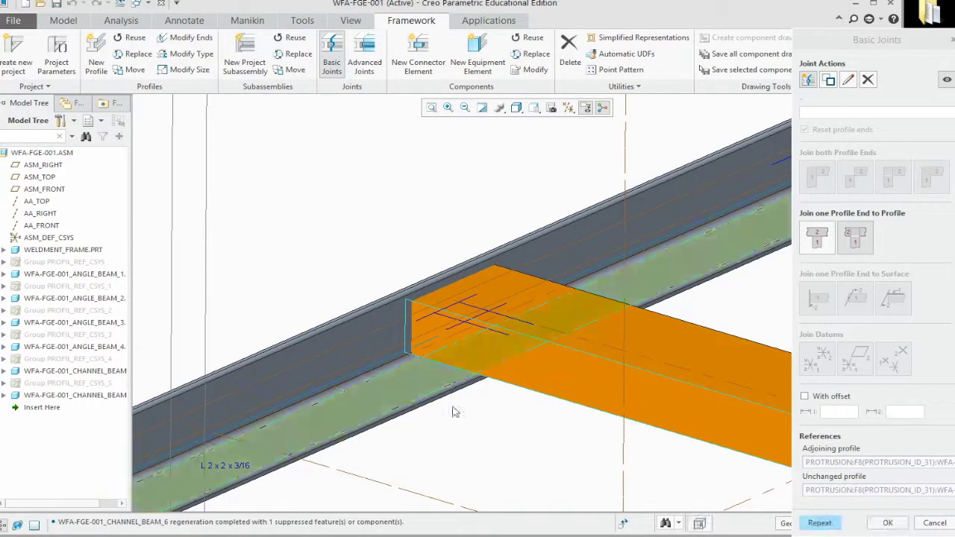
left_click(888, 523)
scroll(500, 298, "down", 5)
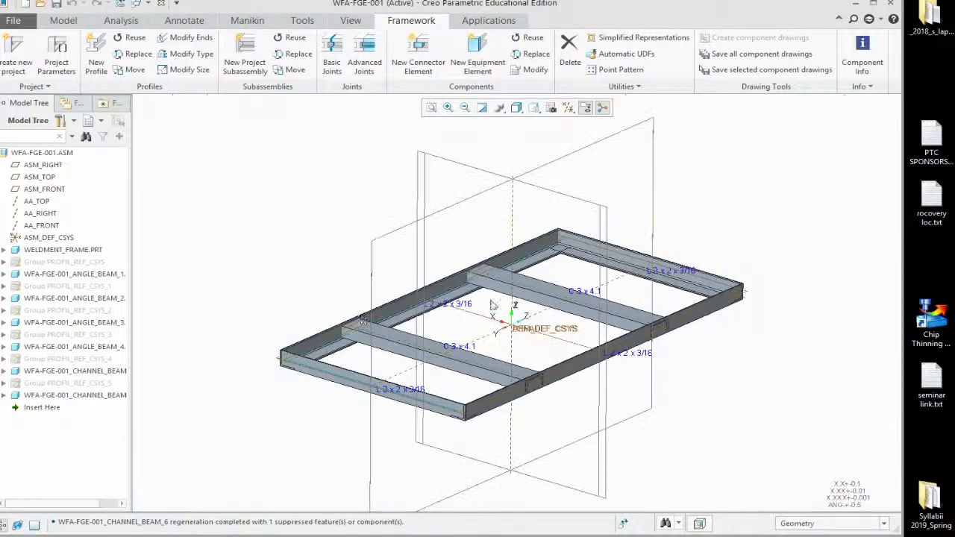
Save the WFA-FGE-001 frame assembly
scroll(399, 386, "up", 5)
scroll(399, 386, "up", 3)
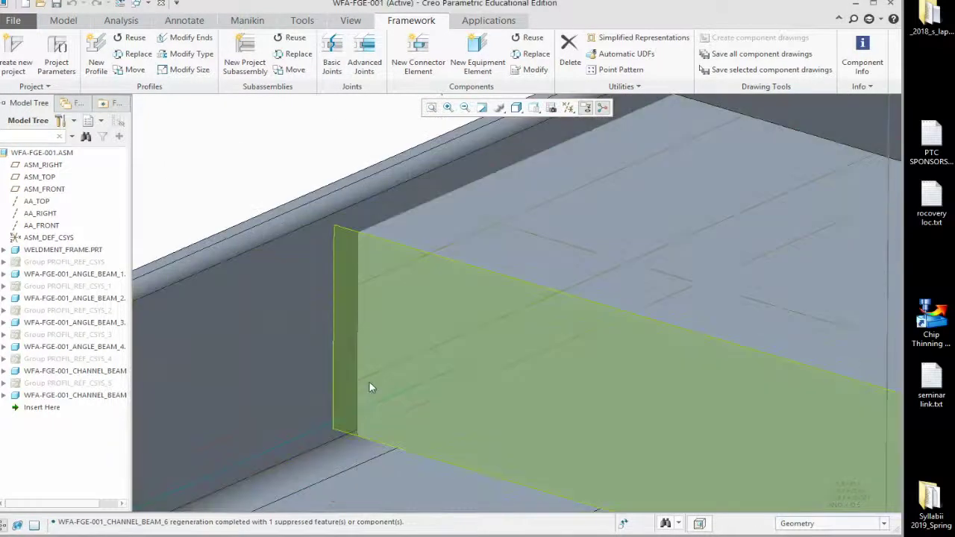
scroll(417, 411, "down", 2)
scroll(418, 411, "down", 3)
scroll(403, 383, "up", 4)
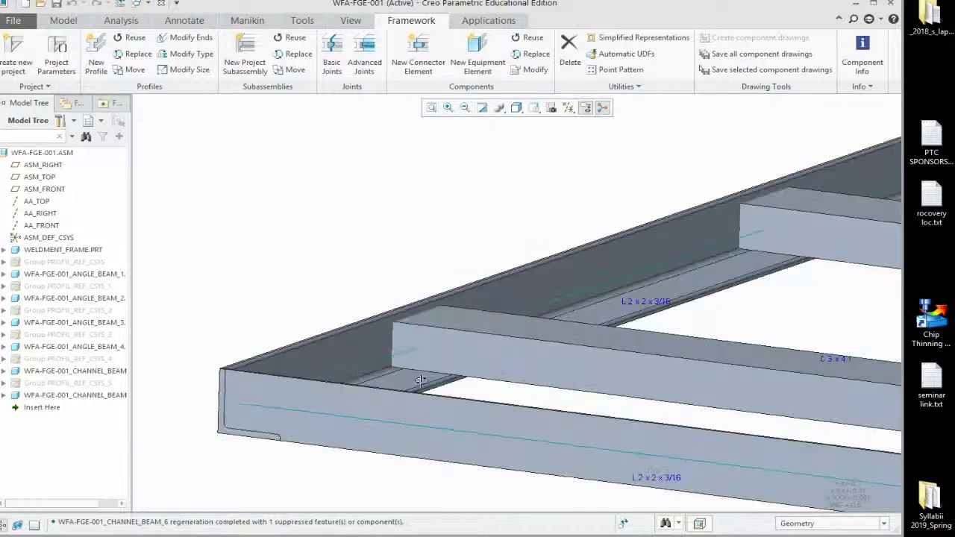
scroll(403, 383, "down", 3)
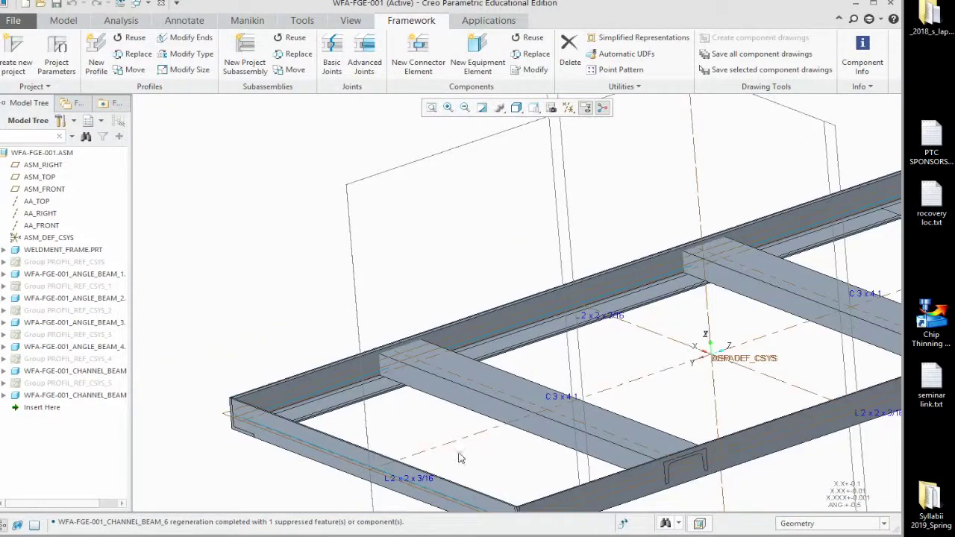
scroll(457, 432, "down", 2)
middle_click_drag(473, 426, 319, 482)
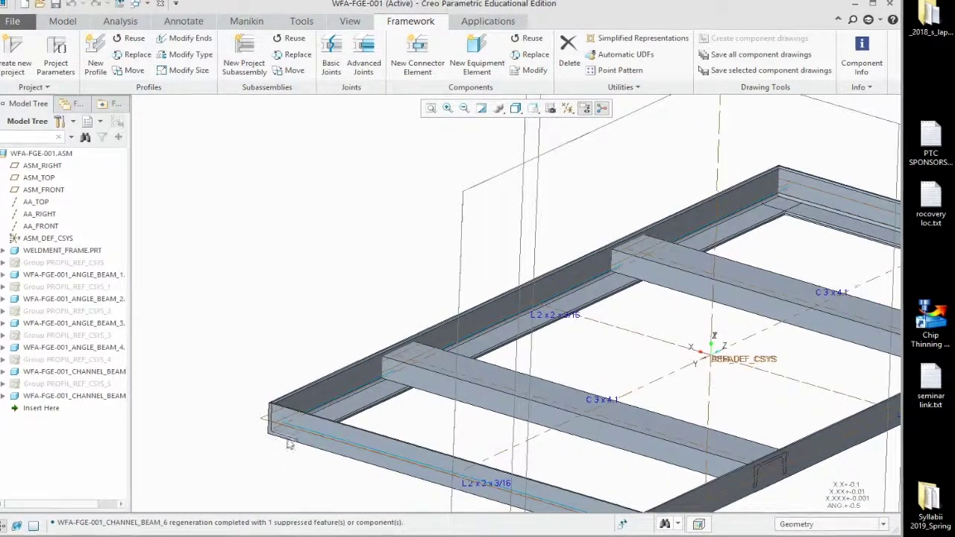
left_click(53, 4)
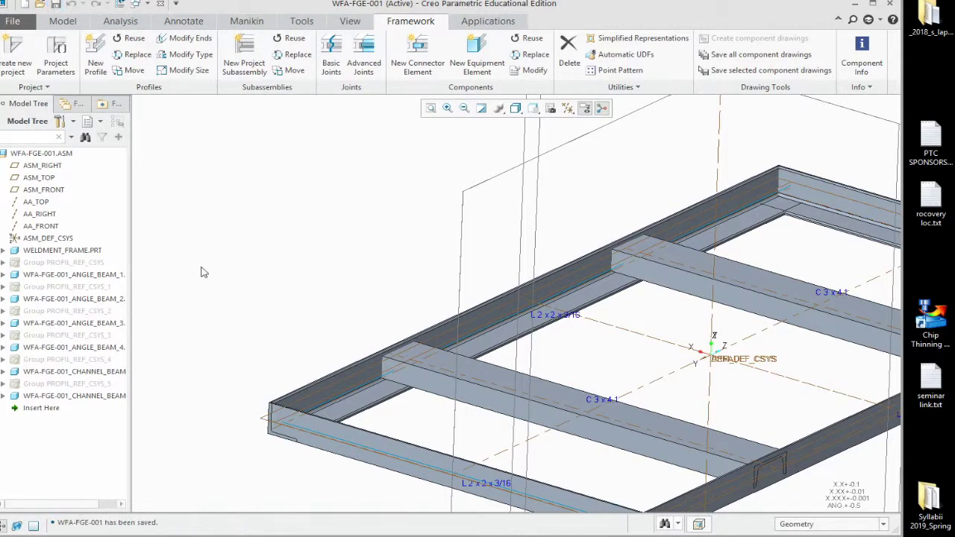
Select WFA-FGE-001_ANGLE_BEAM_4 in the Model Tree and activate it for editing
scroll(321, 448, "up", 5)
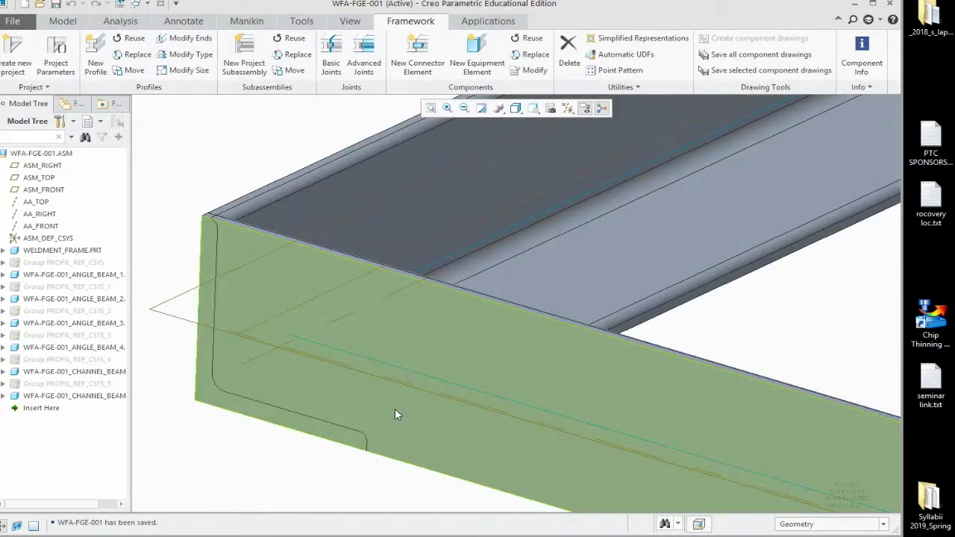
left_click(395, 411)
scroll(394, 410, "down", 3)
mouse_move(395, 445)
middle_mouse_down()
mouse_move(340, 446)
mouse_move(359, 451)
mouse_move(390, 422)
mouse_move(403, 431)
middle_mouse_up()
scroll(388, 462, "up", 3)
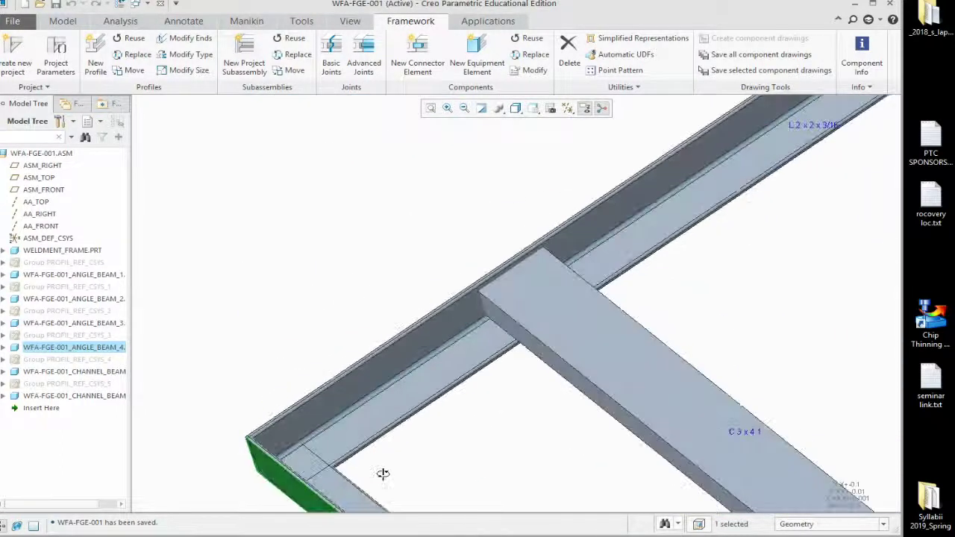
middle_click_drag(390, 478, 368, 473)
scroll(290, 481, "down", 3)
middle_click_drag(290, 480, 302, 376)
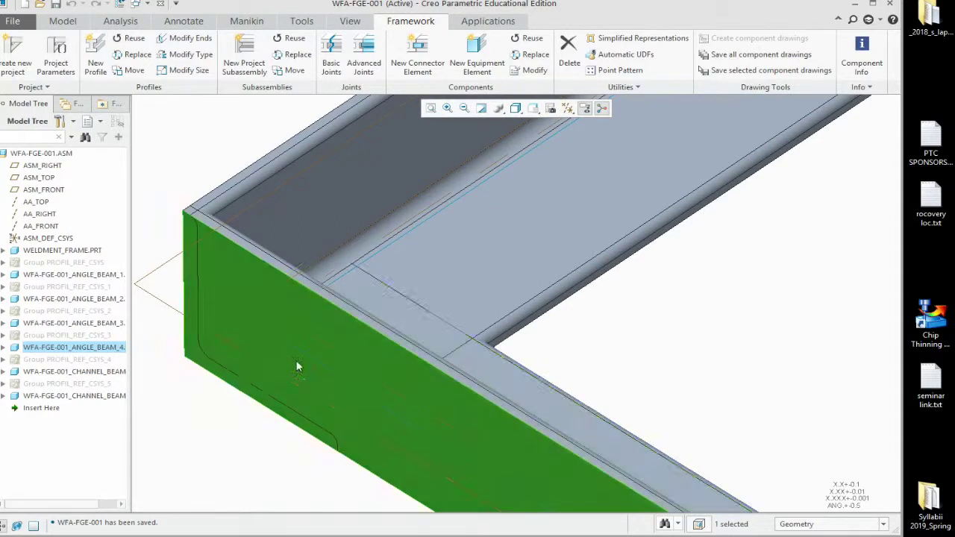
scroll(291, 369, "up", 3)
middle_click_drag(301, 380, 380, 484)
scroll(352, 421, "down", 3)
left_click(53, 348, "ctrl")
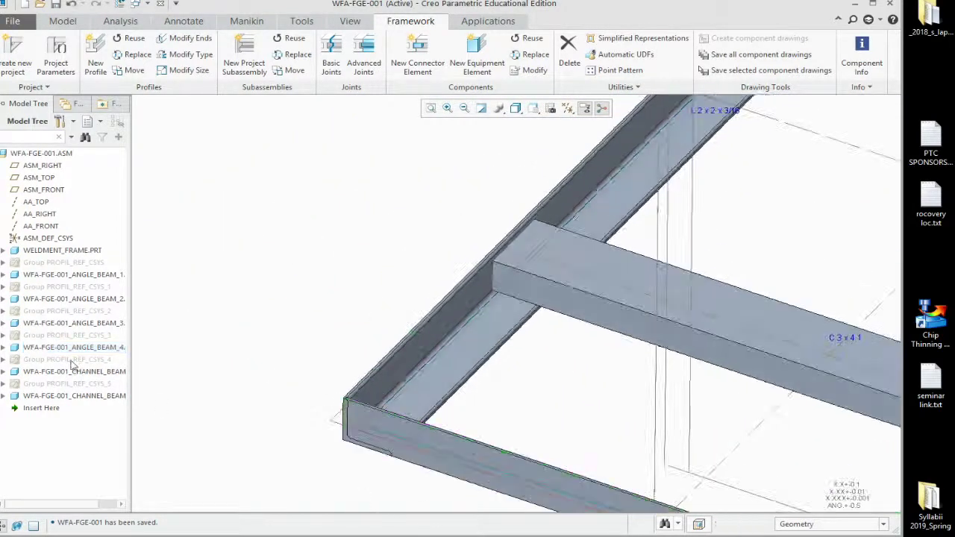
left_click(52, 349)
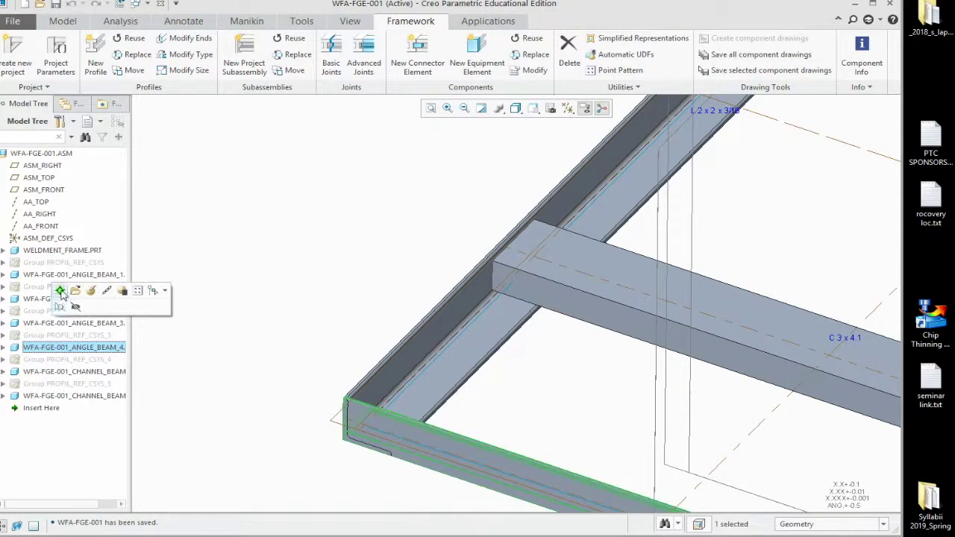
left_click(60, 291)
Start an extrude sketched on ANGLE_BEAM_4's end face
mouse_move(354, 470)
middle_mouse_down()
mouse_move(364, 444)
mouse_move(367, 459)
middle_mouse_up()
scroll(485, 336, "up", 5)
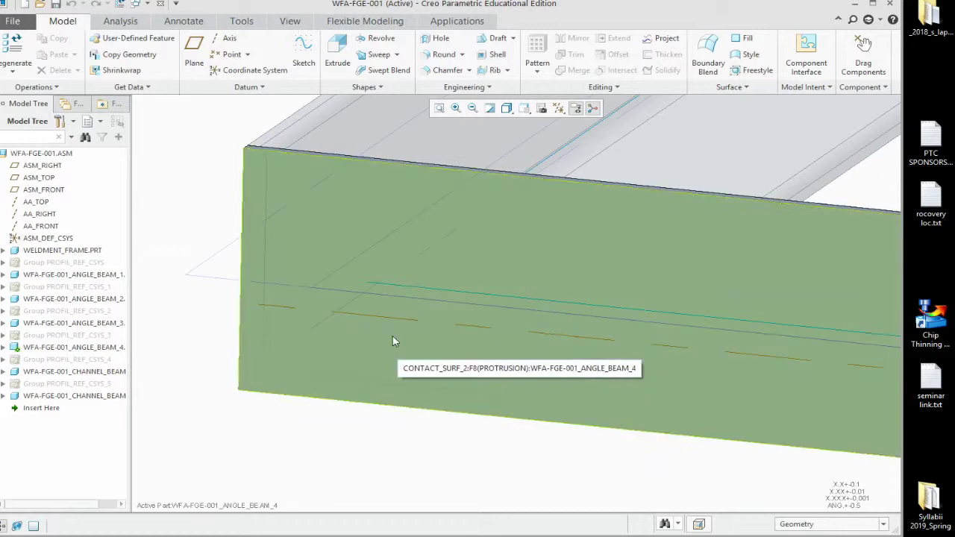
left_click(394, 341)
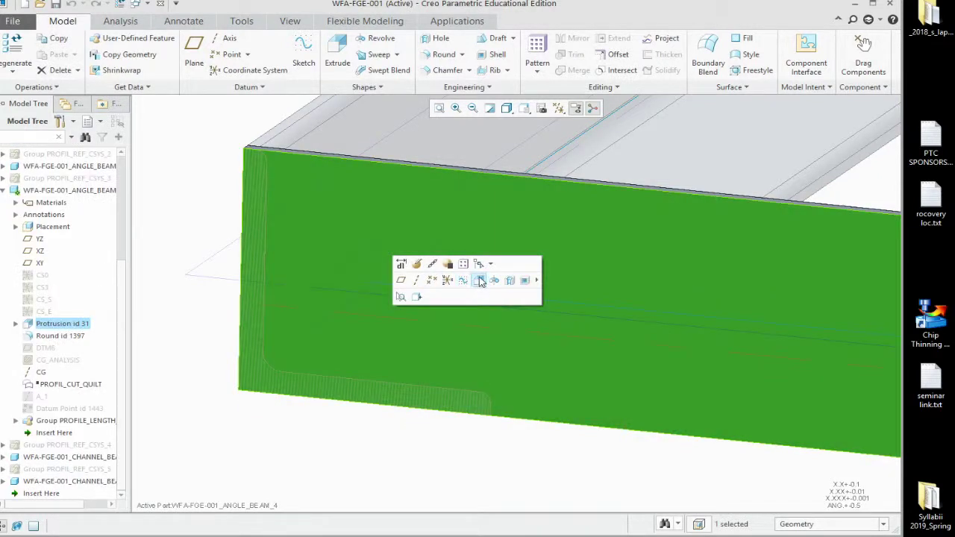
left_click(479, 281)
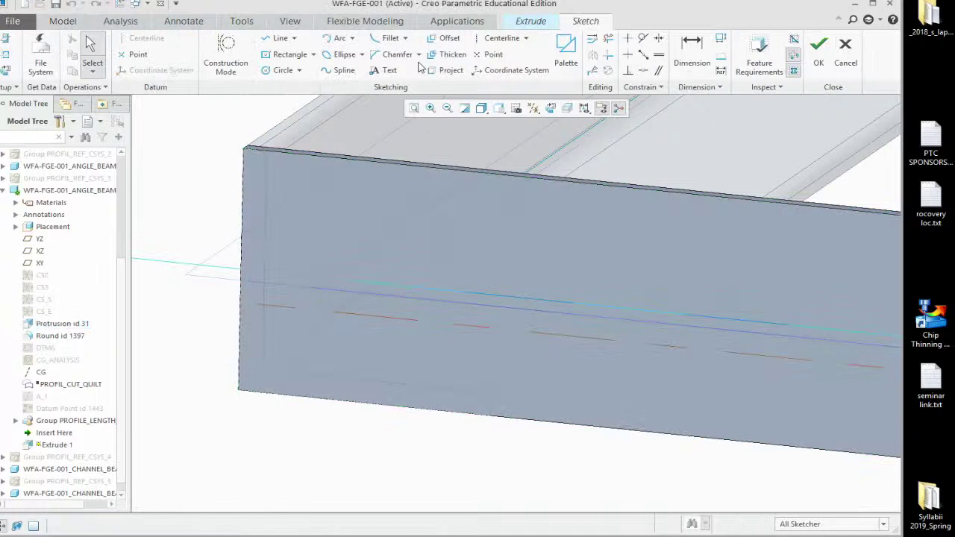
Project the face's bottom, inner, corner arc, left and top-left edges as sketch references
left_click(439, 71)
left_click(492, 416)
left_click(461, 390)
left_click(269, 368)
left_click(264, 315)
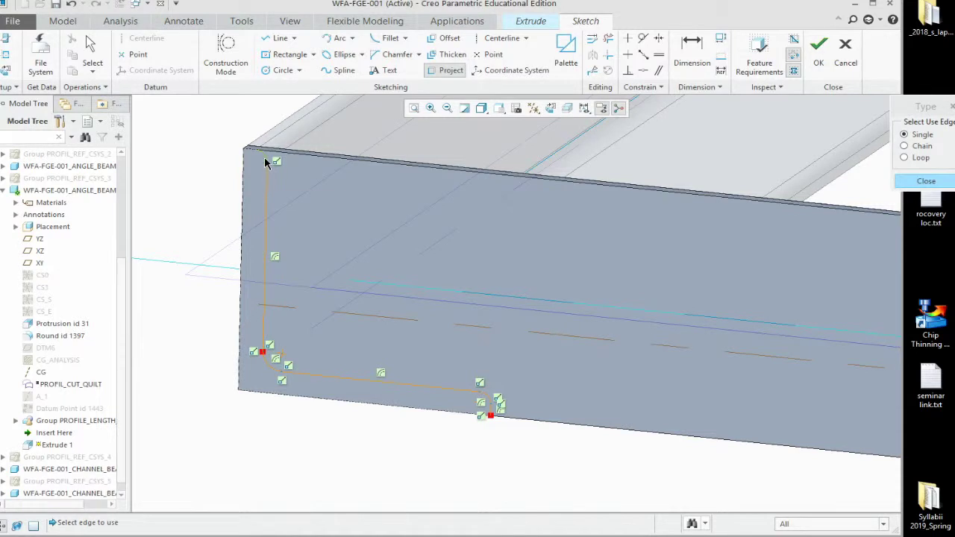
left_click(264, 156)
left_click(242, 194)
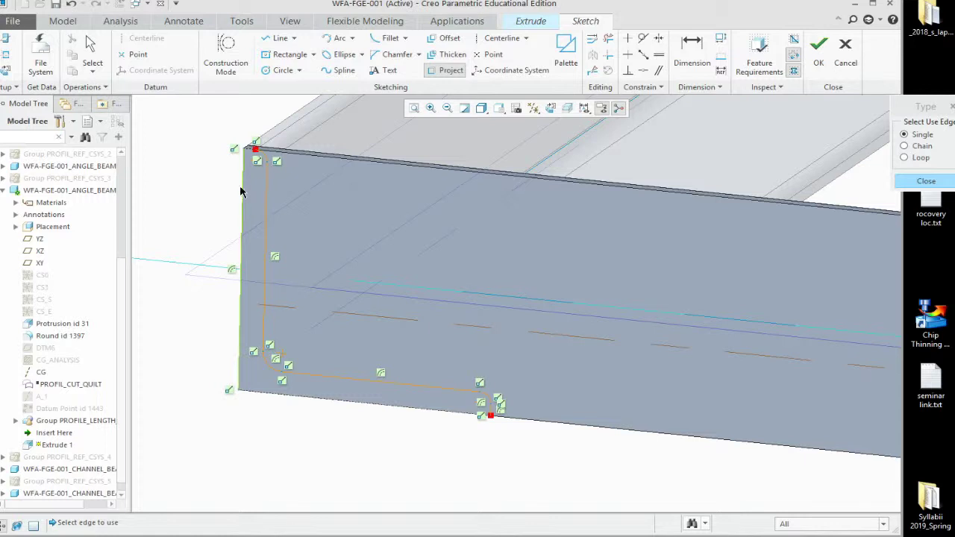
left_click(250, 153)
scroll(205, 385, "down", 5)
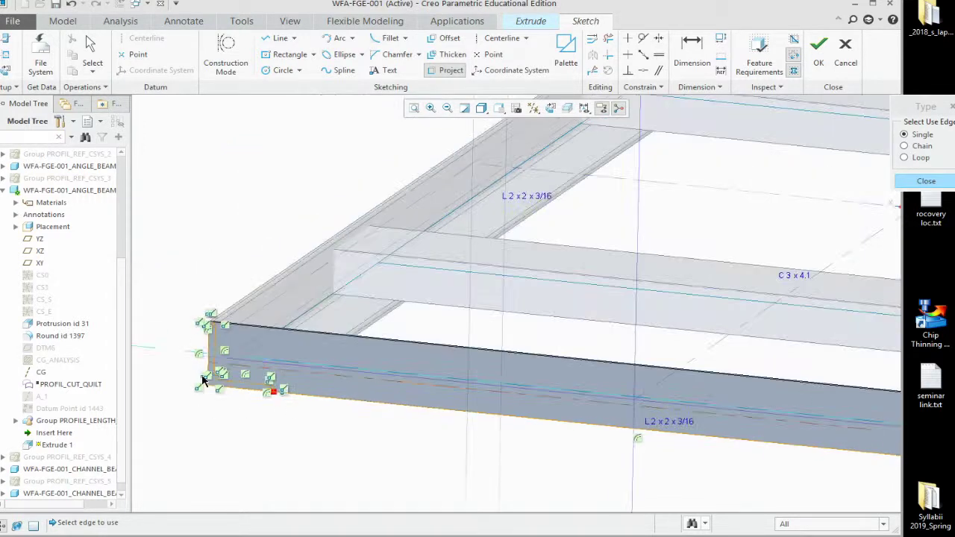
middle_click(317, 419)
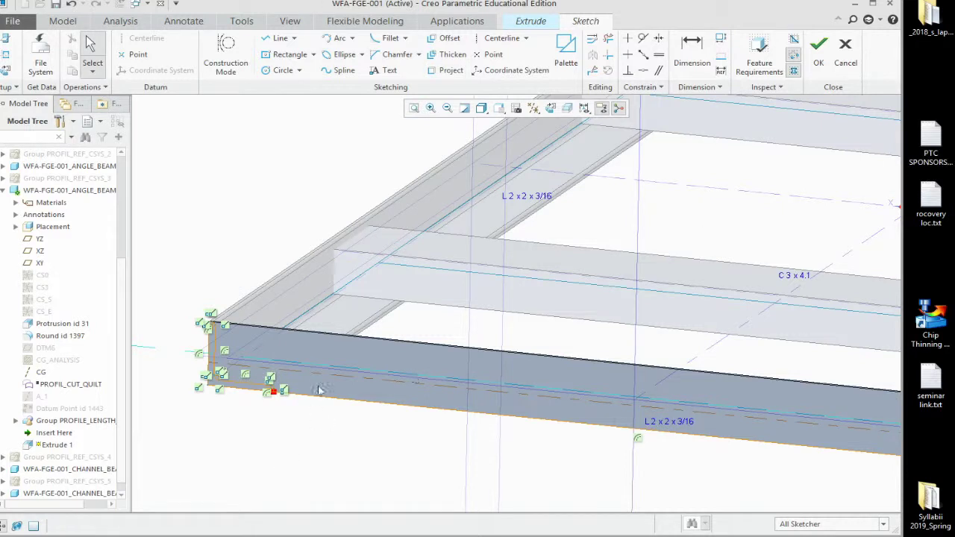
scroll(282, 433, "up", 5)
middle_click_drag(272, 360, 272, 398)
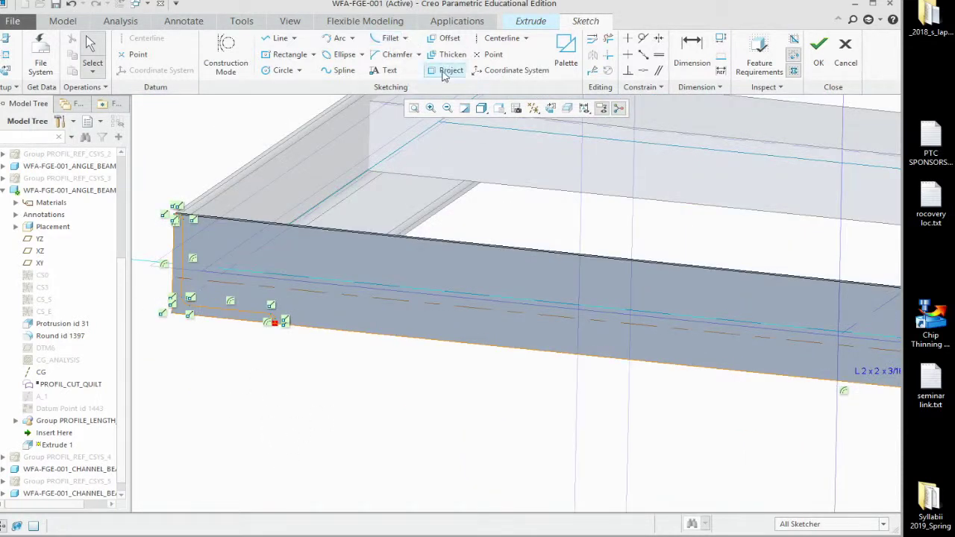
left_click(608, 38)
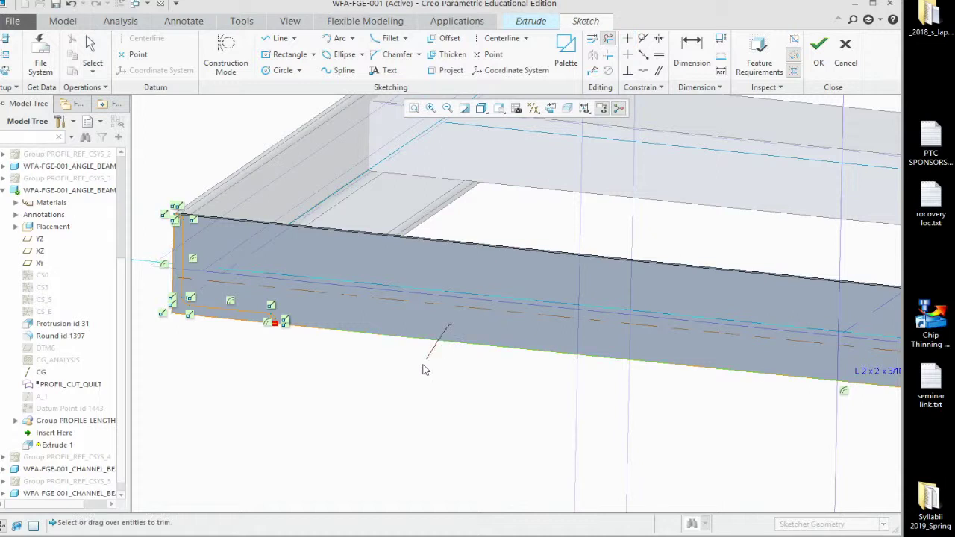
Update the sketch's placement references
mouse_move(420, 373)
middle_mouse_down()
mouse_move(326, 405)
mouse_move(289, 298)
middle_mouse_up()
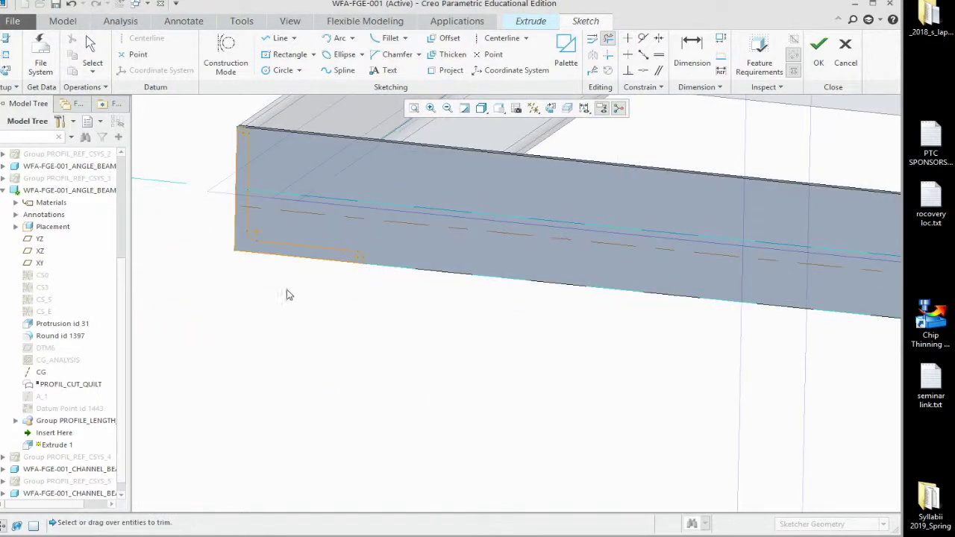
left_click(91, 51)
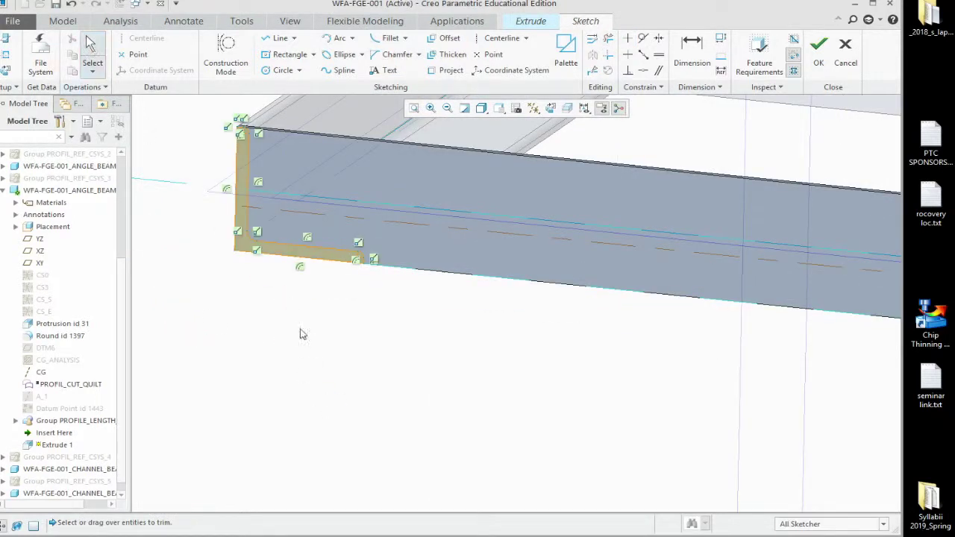
scroll(277, 385, "down", 5)
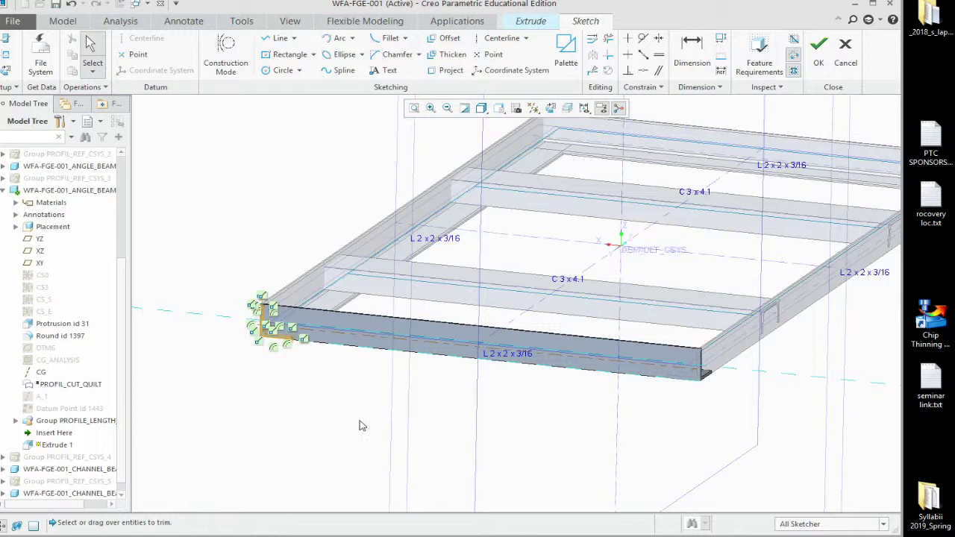
scroll(360, 426, "down", 6)
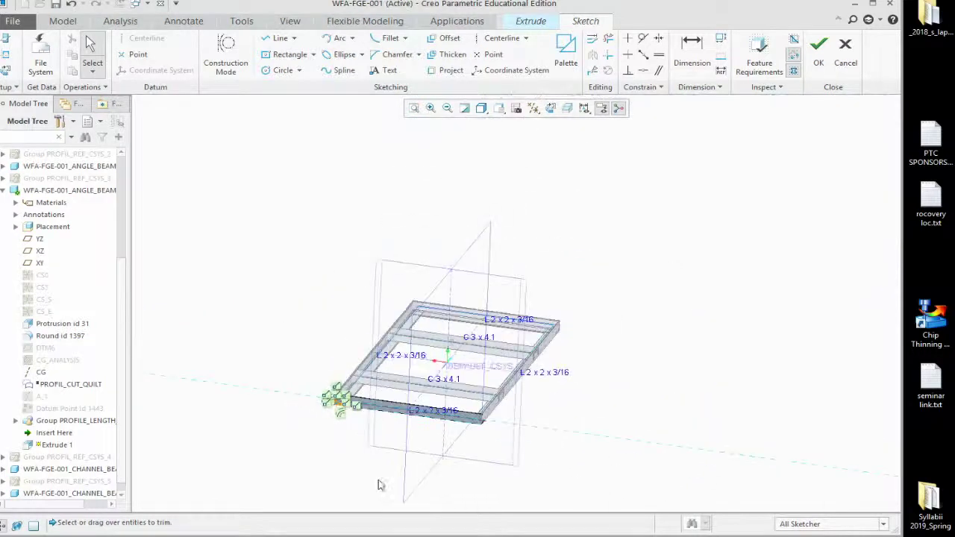
scroll(360, 436, "up", 3)
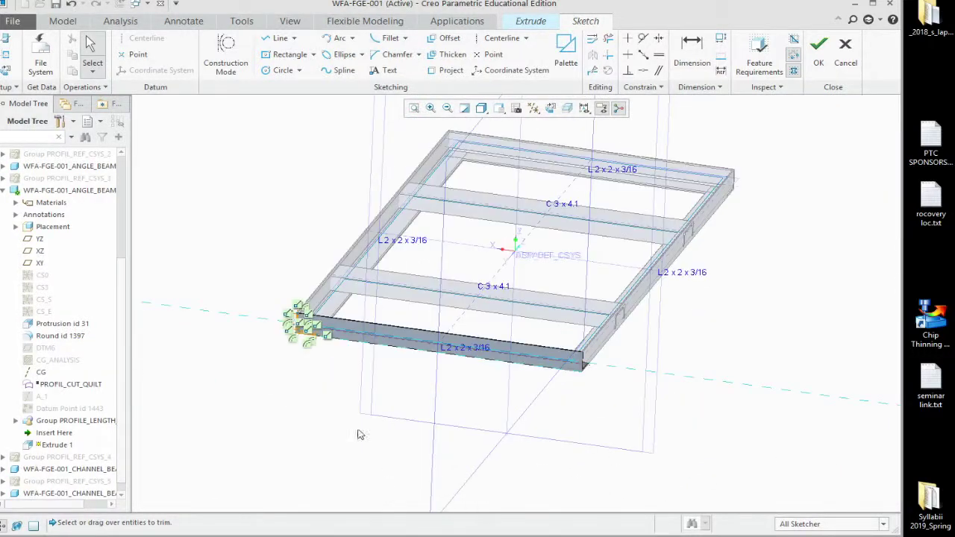
left_click(6, 55)
left_click(439, 385)
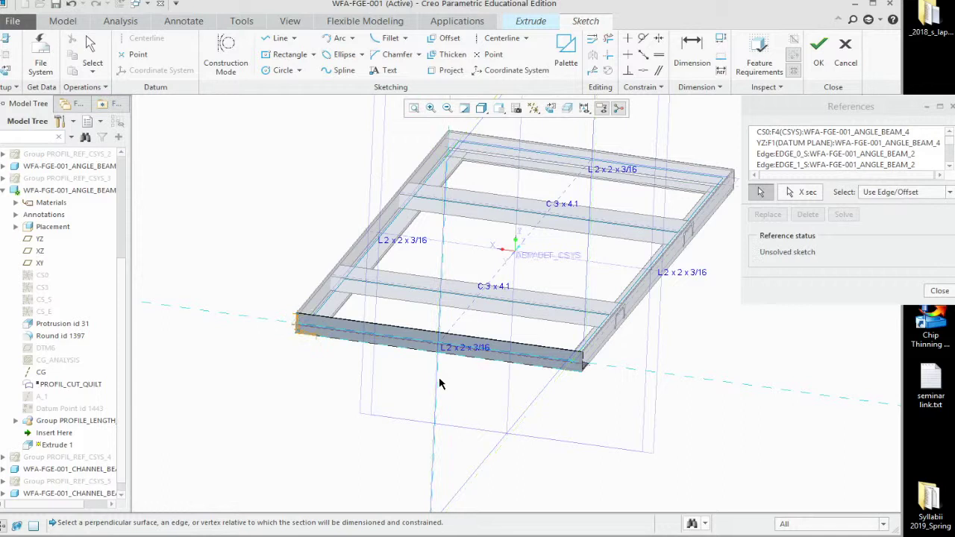
left_click(940, 291)
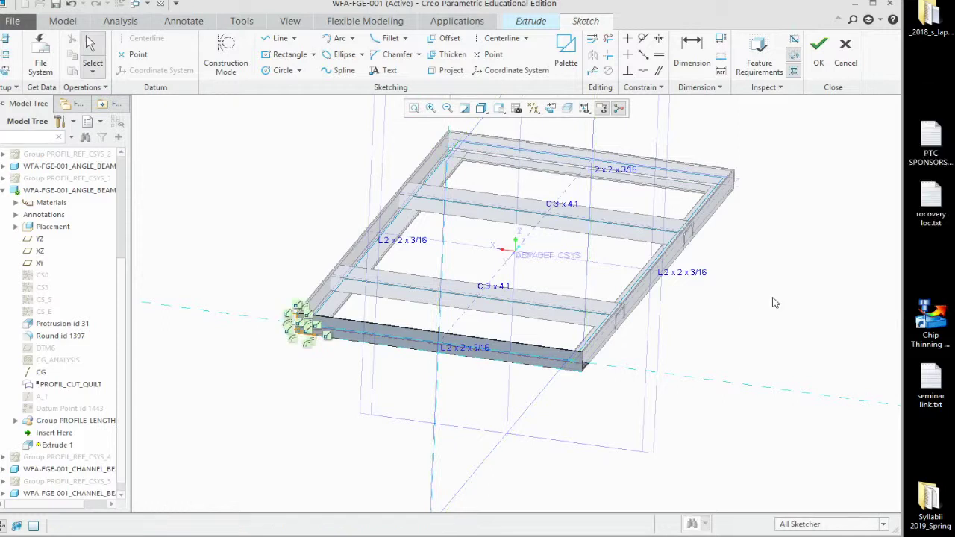
Draw a vertical centerline, mirror the end profile across it, and finish the sketch
left_click(496, 38)
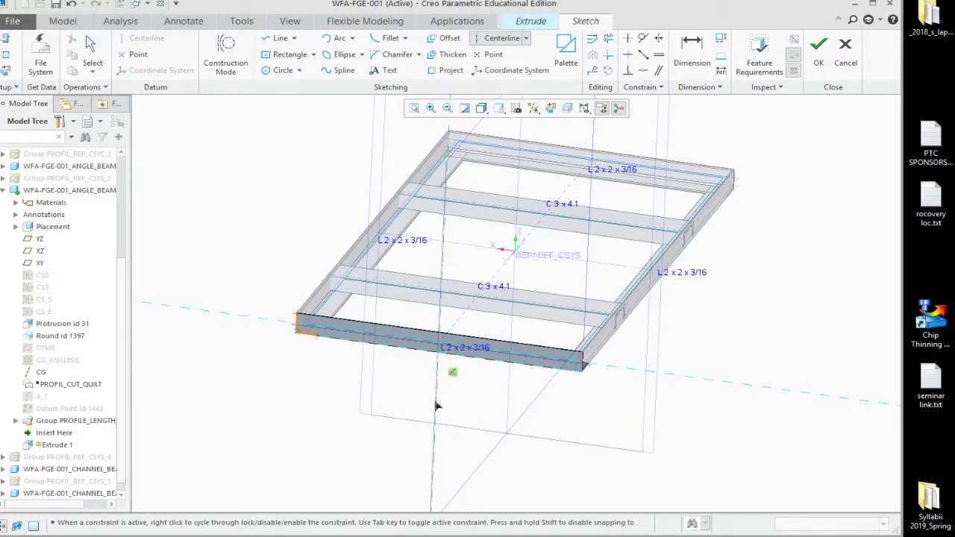
left_click(95, 46)
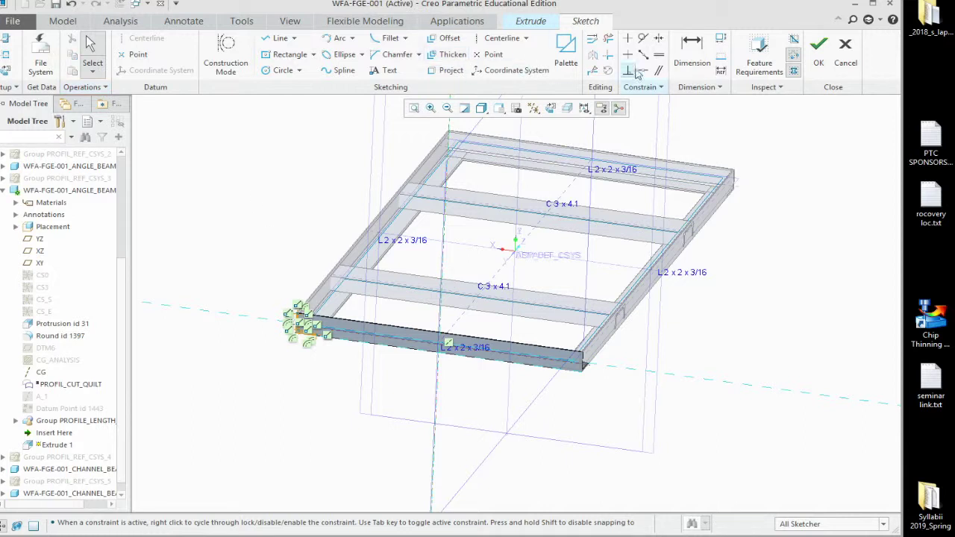
left_click_drag(272, 249, 341, 371)
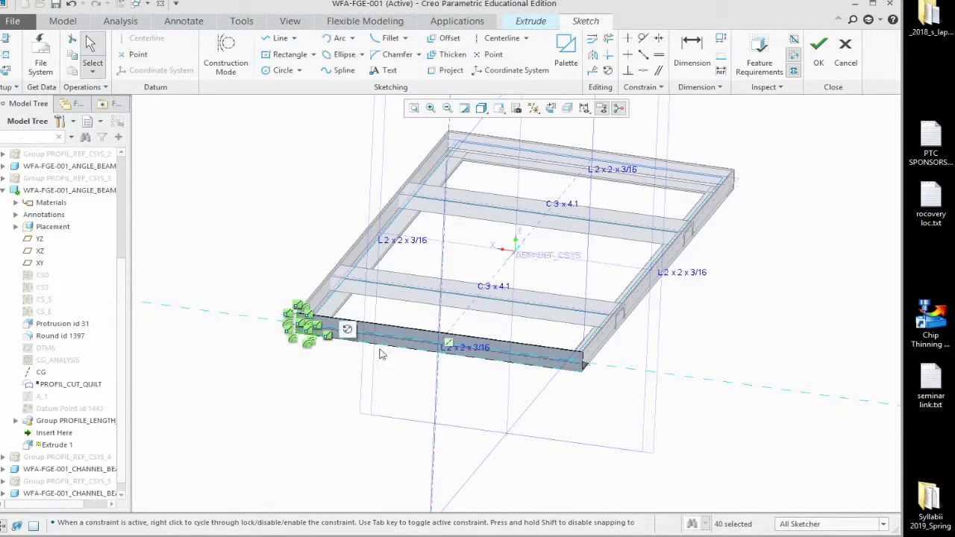
left_click(594, 55)
left_click(439, 388)
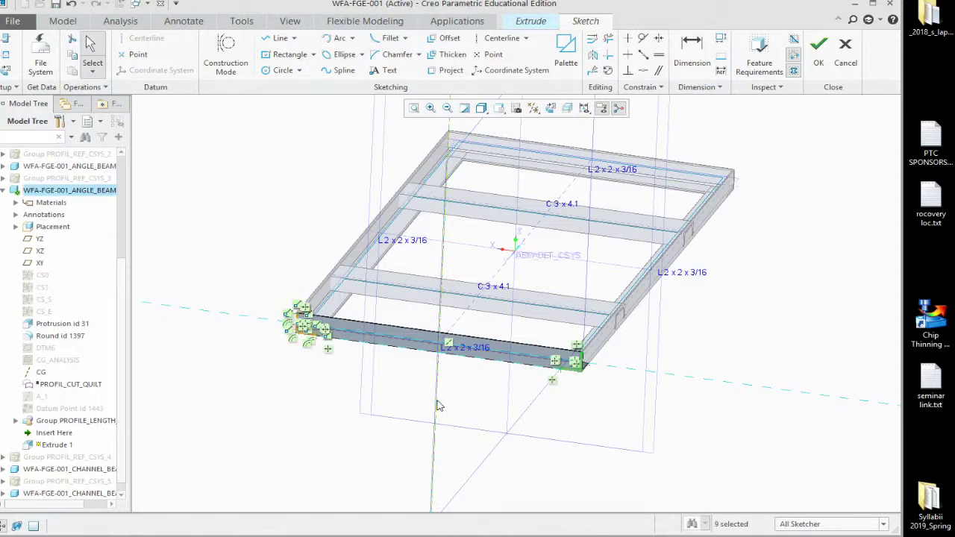
scroll(575, 387, "down", 5)
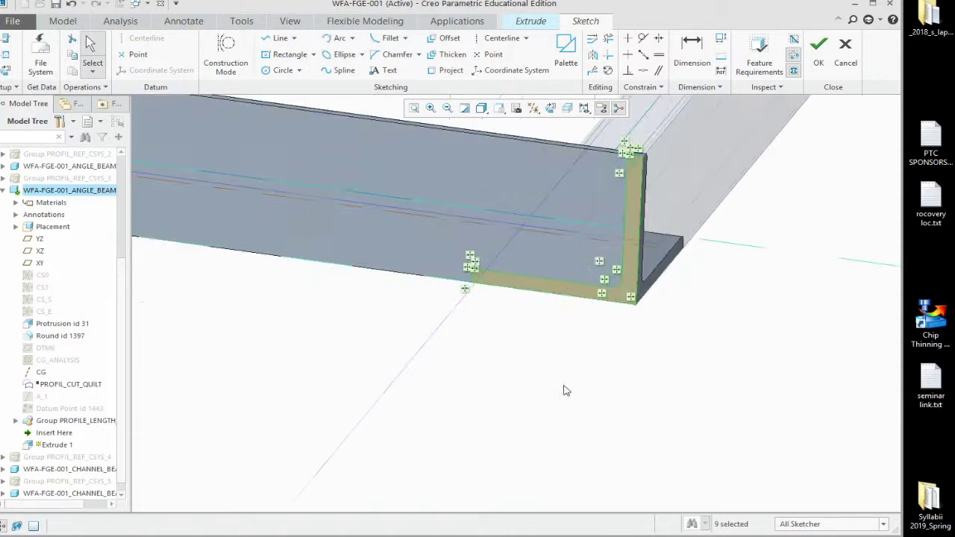
left_click(819, 51)
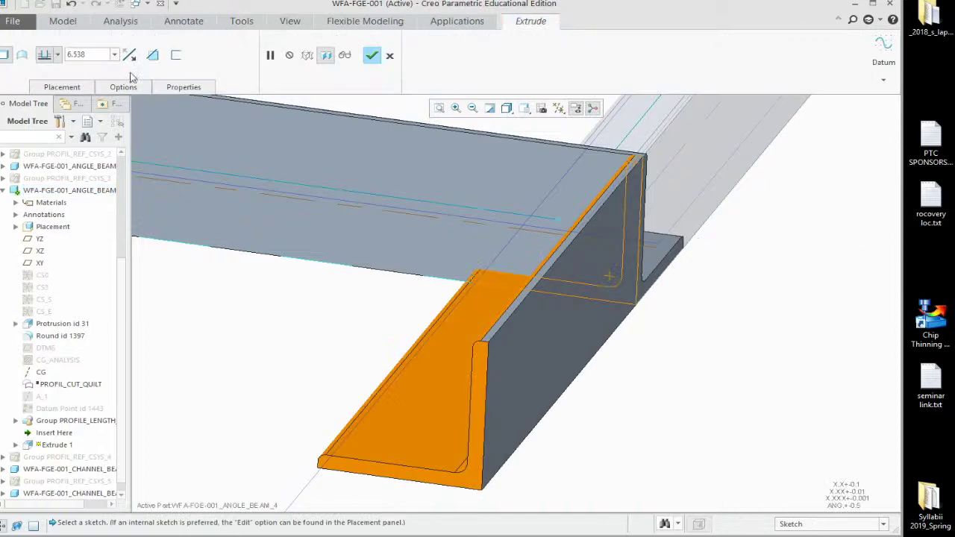
Complete Extrude 1 as a 3.219-deep remove-material cut on ANGLE_BEAM_4
scroll(504, 405, "down", 5)
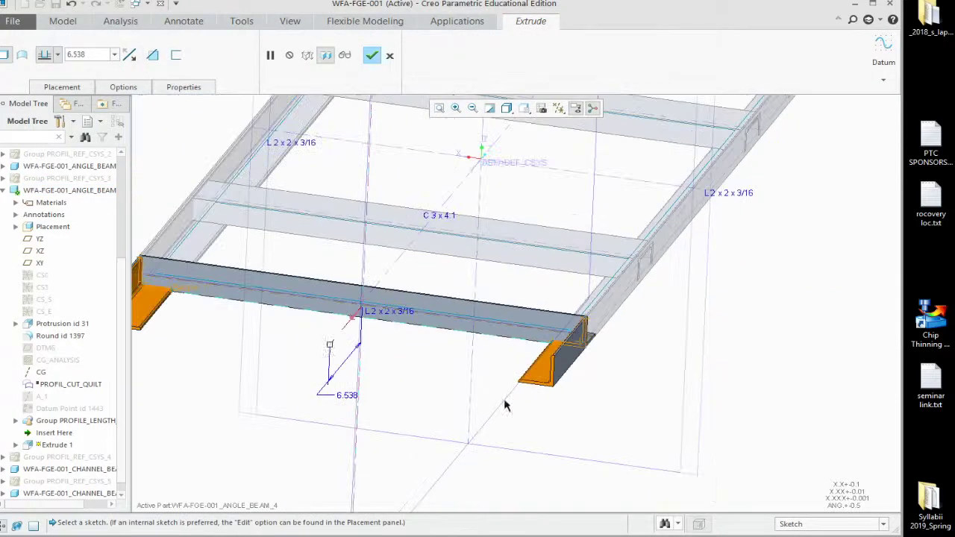
left_click_drag(331, 349, 391, 304)
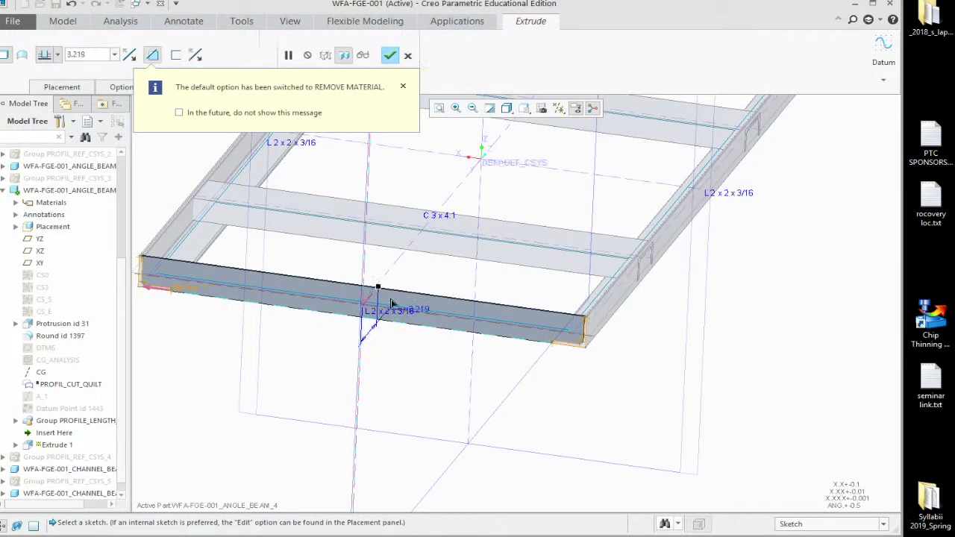
scroll(571, 358, "up", 5)
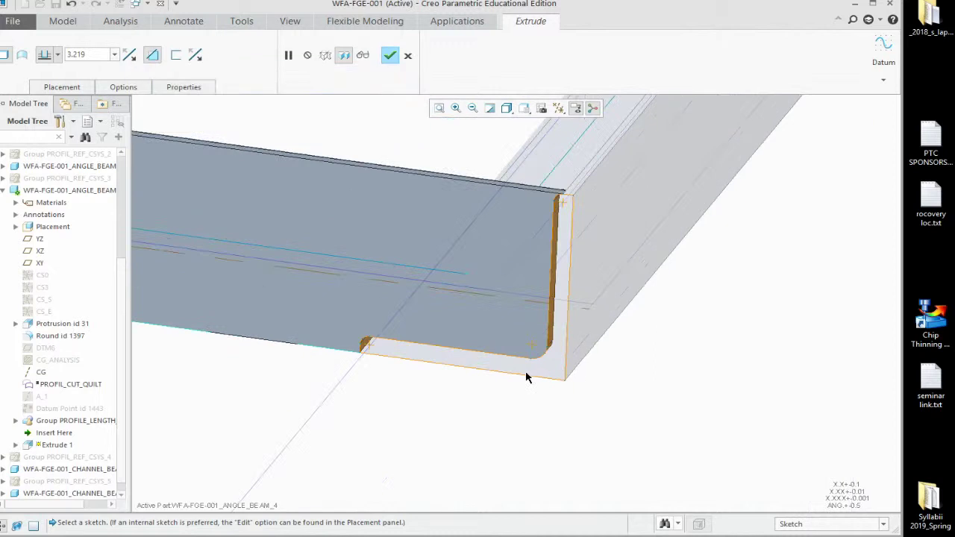
scroll(601, 394, "down", 5)
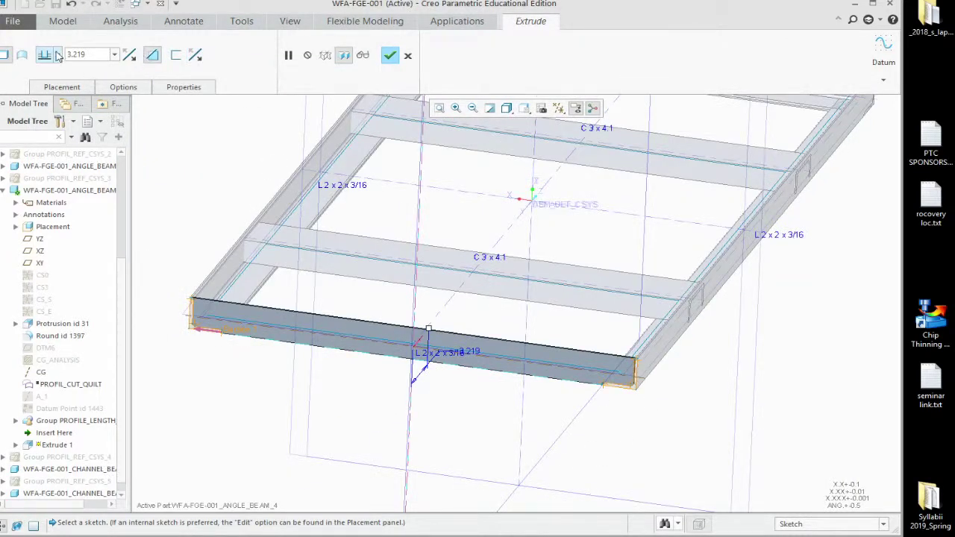
left_click(389, 57)
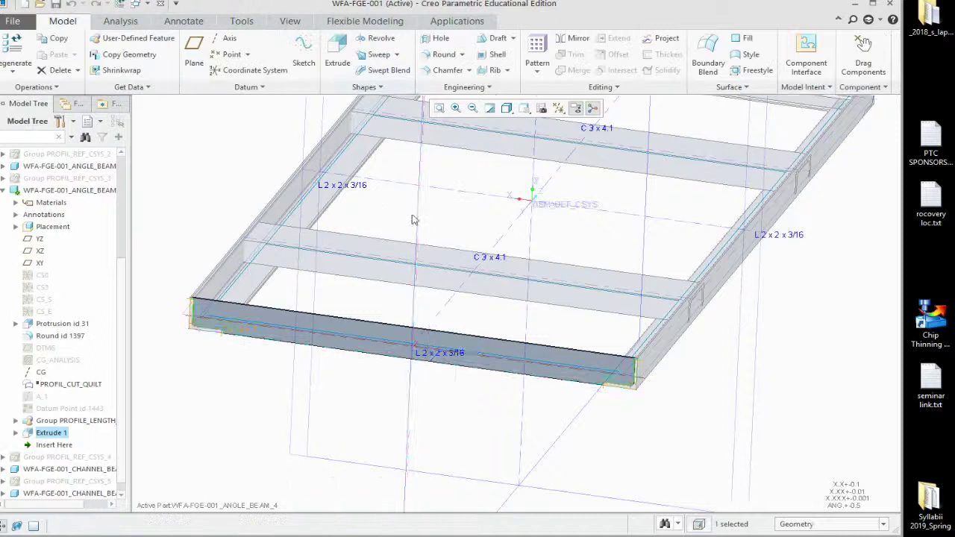
Activate the top-level WFA-FGE-001.ASM assembly from the Model Tree
scroll(452, 279, "down", 5)
middle_click_drag(448, 283, 379, 328)
left_click(280, 272)
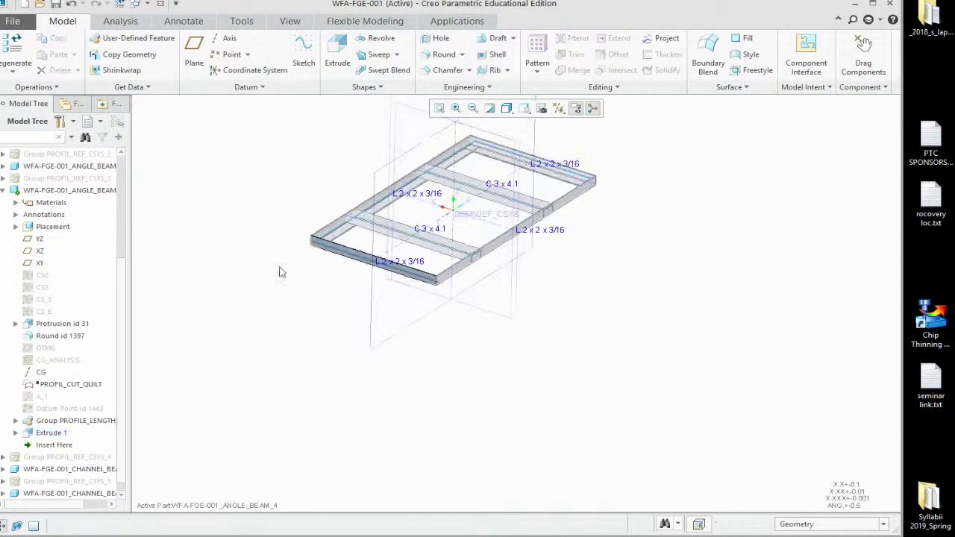
scroll(121, 196, "up", 4)
right_click(43, 153)
left_click(62, 114)
left_click(403, 300)
Zoom in and out to inspect the trimmed beam ends
scroll(456, 280, "up", 8)
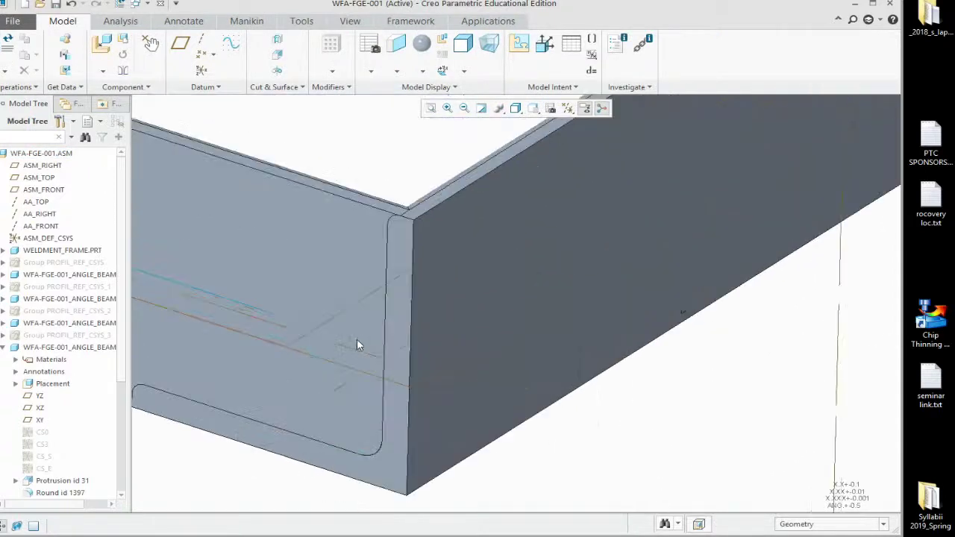
scroll(367, 341, "down", 8)
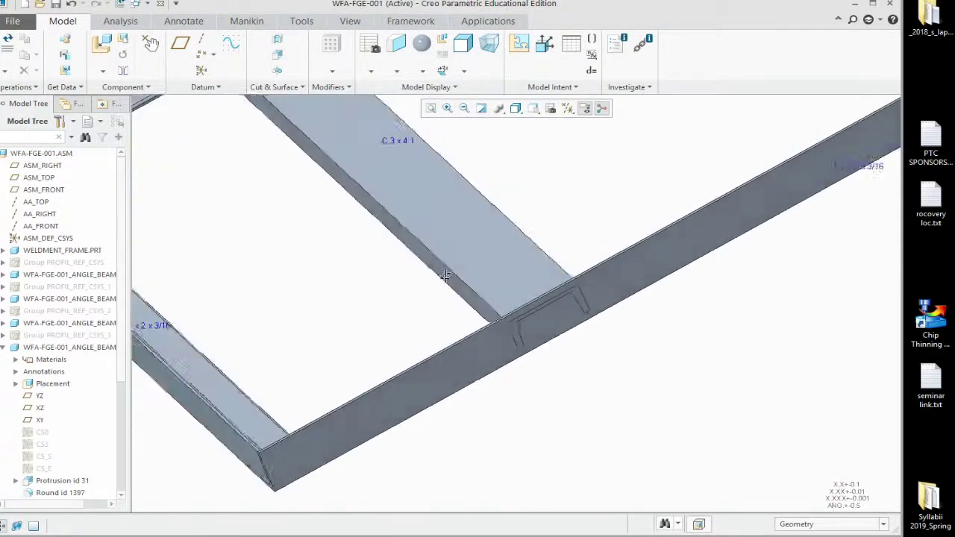
scroll(186, 205, "up", 6)
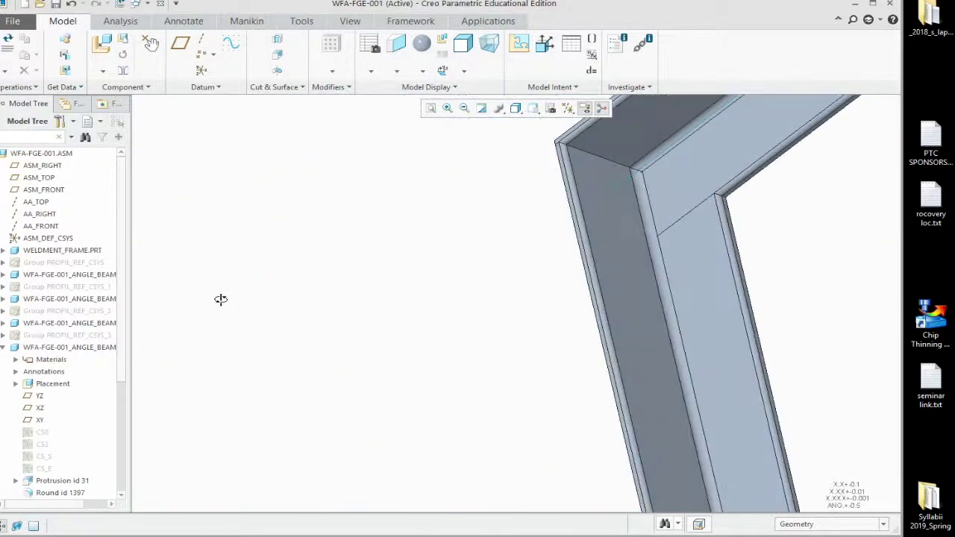
scroll(221, 299, "down", 8)
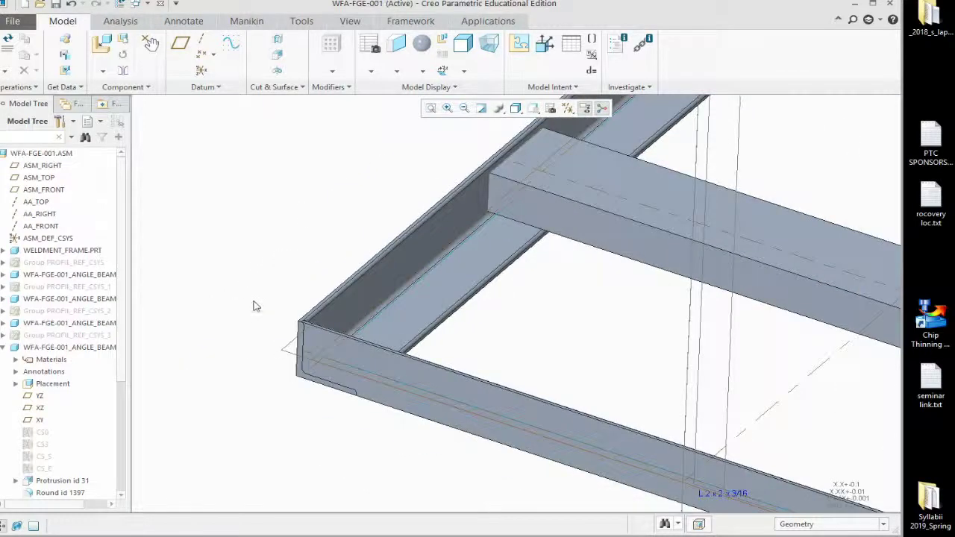
scroll(510, 323, "up", 10)
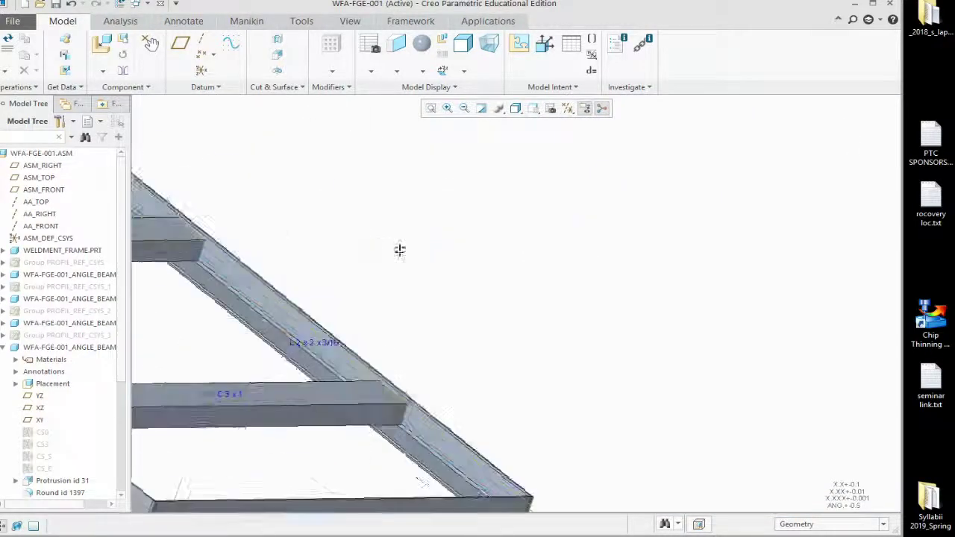
scroll(302, 439, "down", 8)
scroll(412, 390, "up", 5)
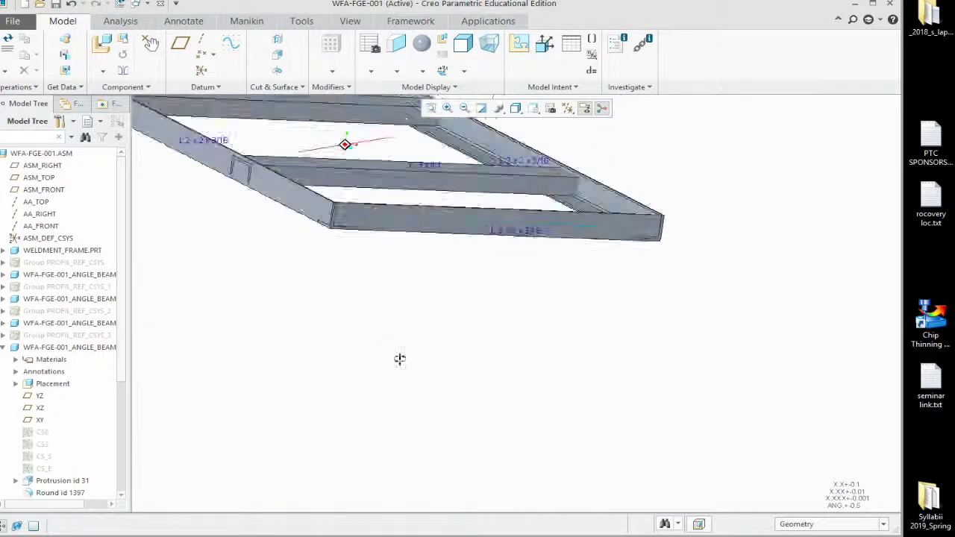
scroll(314, 292, "down", 3)
scroll(315, 293, "up", 5)
Activate the front angle beam ANGLE_BEAM_3 and start an extrude sketch on its face
left_click(311, 279)
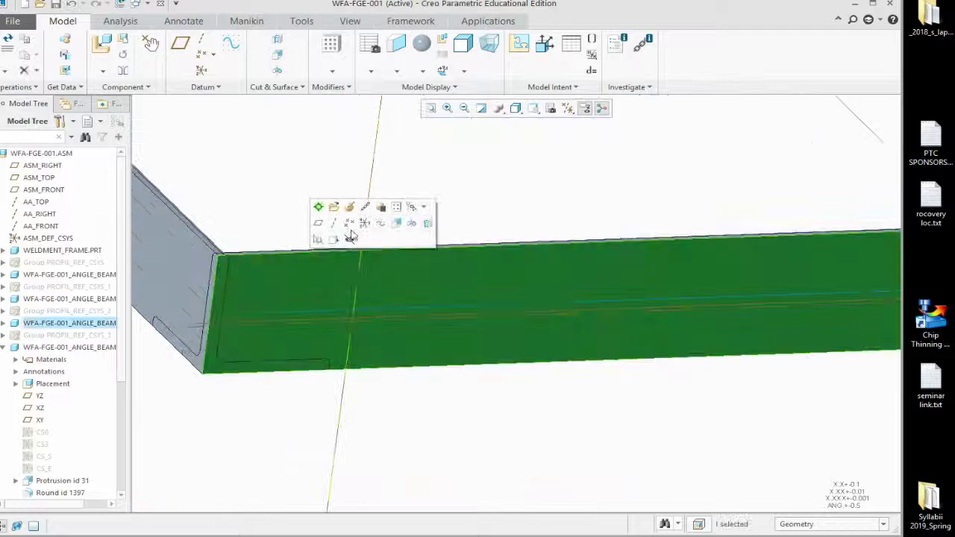
left_click(319, 207)
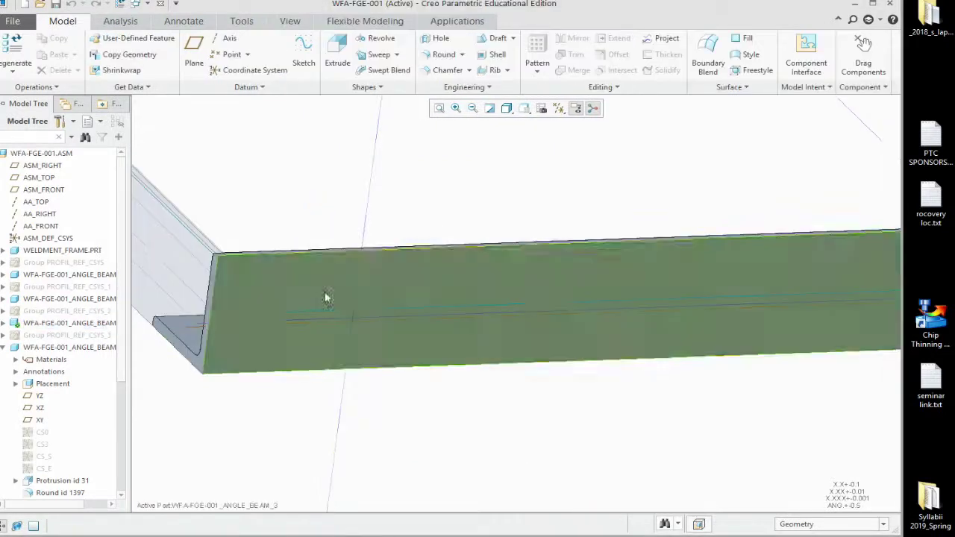
left_click(325, 298)
left_click(411, 236)
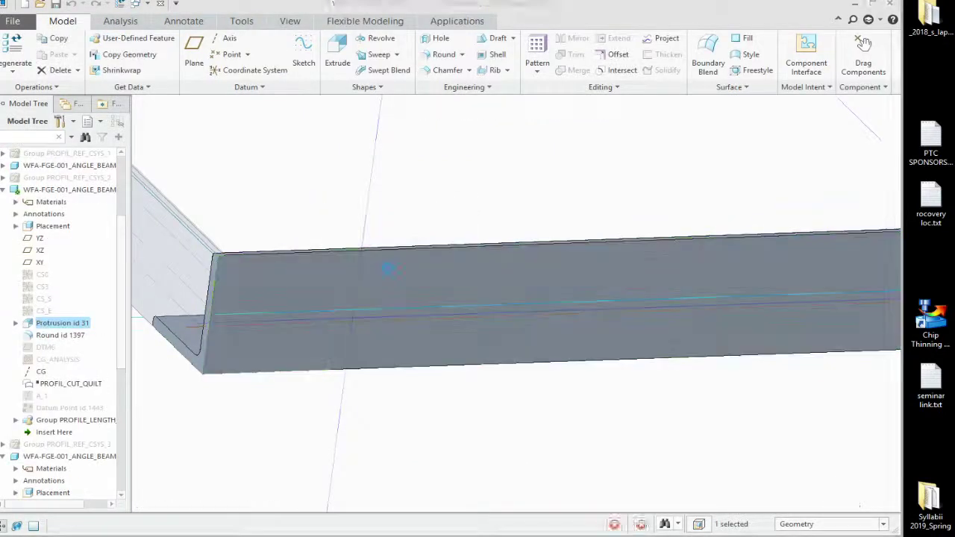
Project the beam's corner edges, fillet arcs and bottom edge into the sketch
left_click(448, 70)
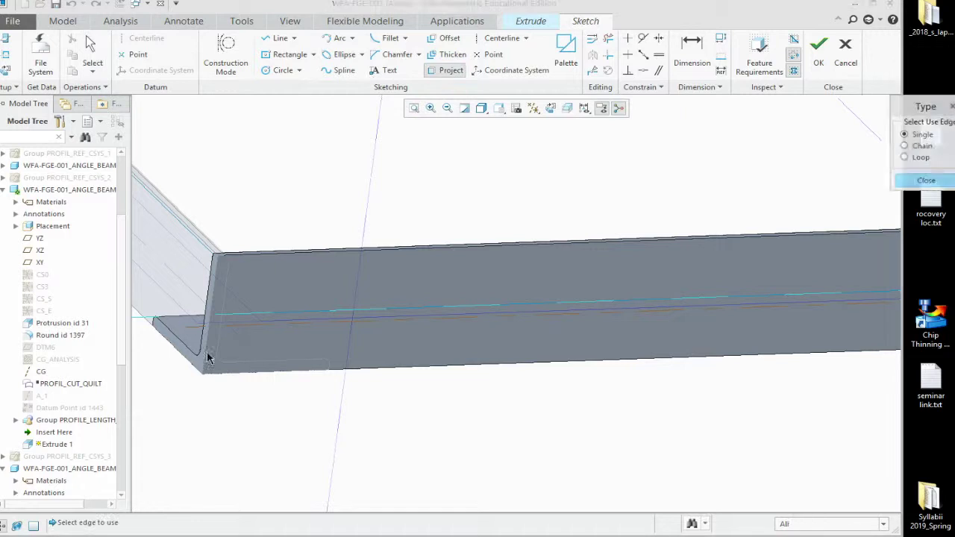
scroll(228, 268, "up", 3)
left_click(221, 216)
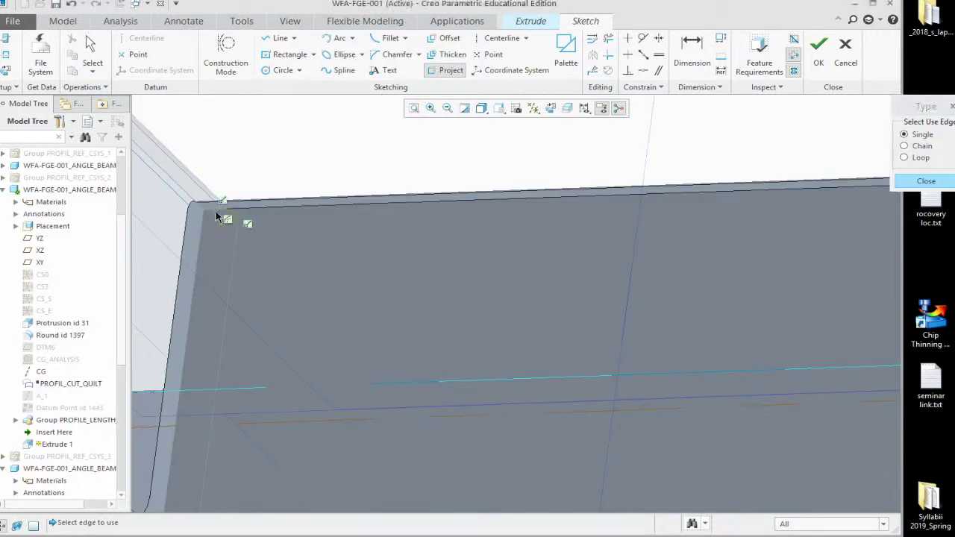
left_click(202, 227)
scroll(231, 286, "down", 3)
scroll(268, 385, "up", 3)
left_click(252, 386)
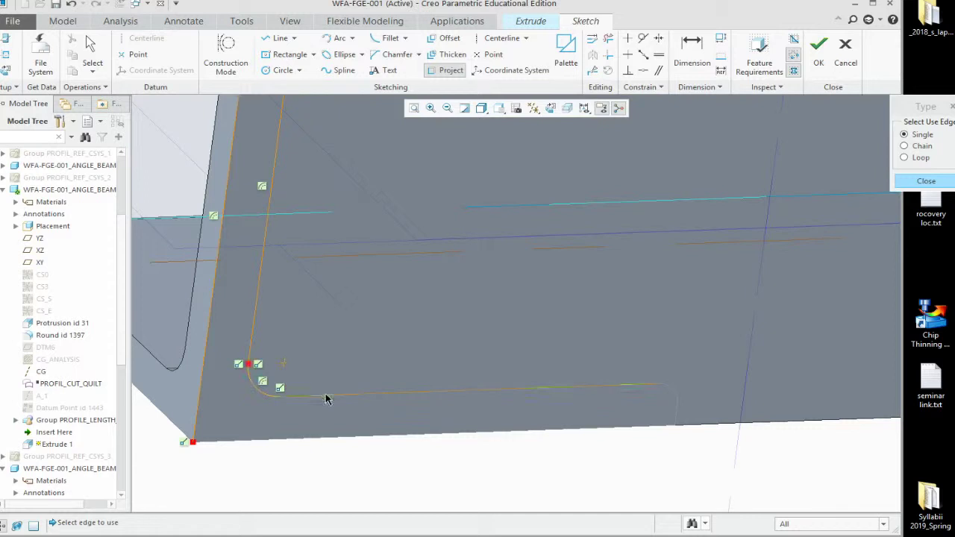
left_click(331, 395)
left_click(673, 393)
Draw a line at the fillet end and add a new sketch reference on the beam
left_click(282, 39)
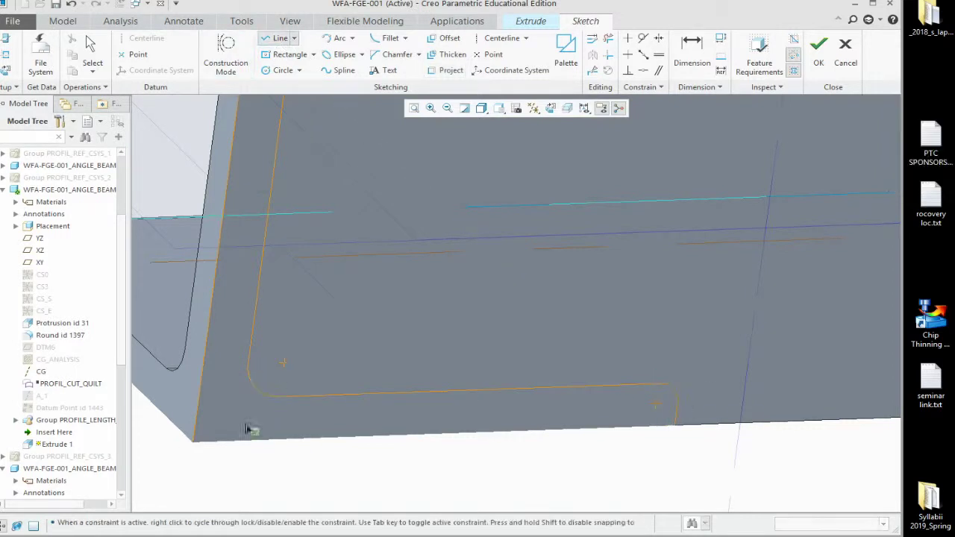
left_click(676, 427)
scroll(298, 326, "down", 5)
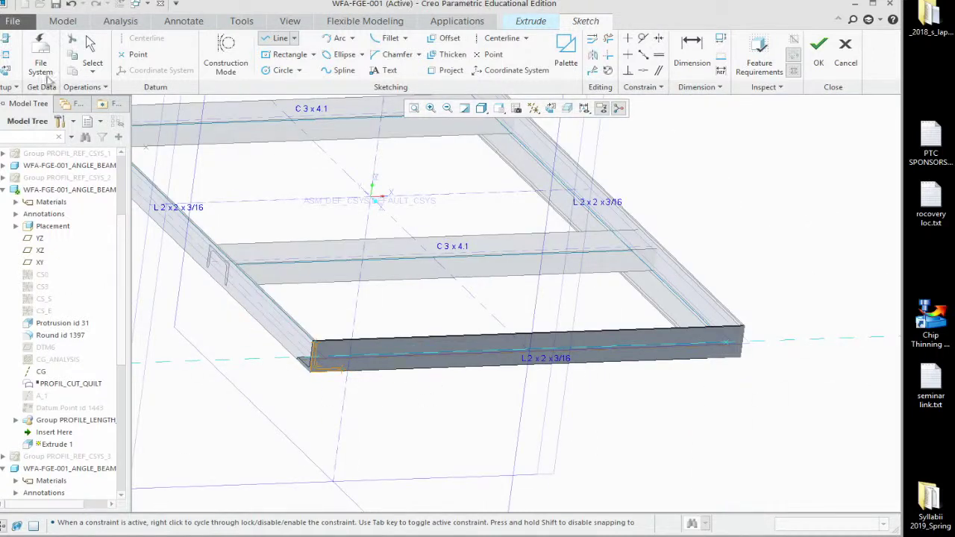
left_click(6, 56)
key("ctrl+d")
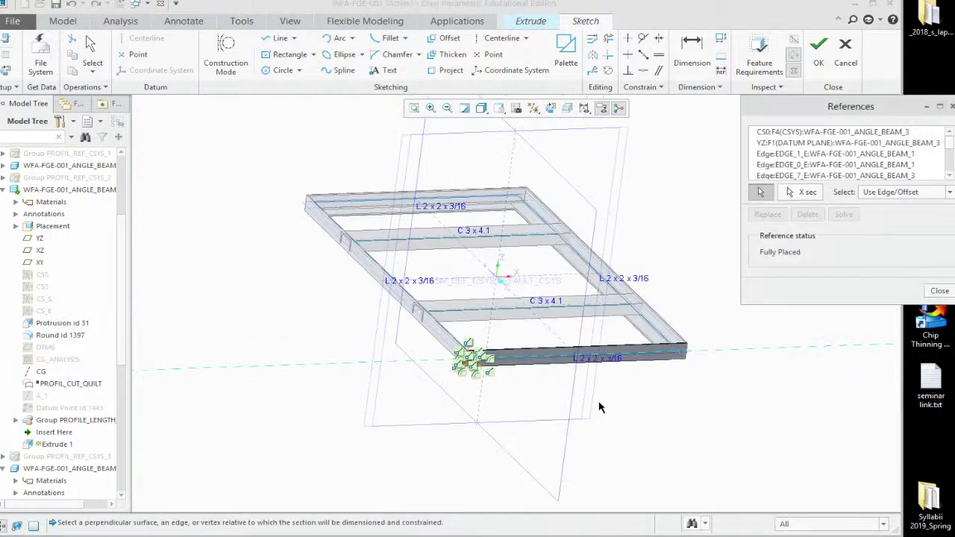
left_click(550, 503)
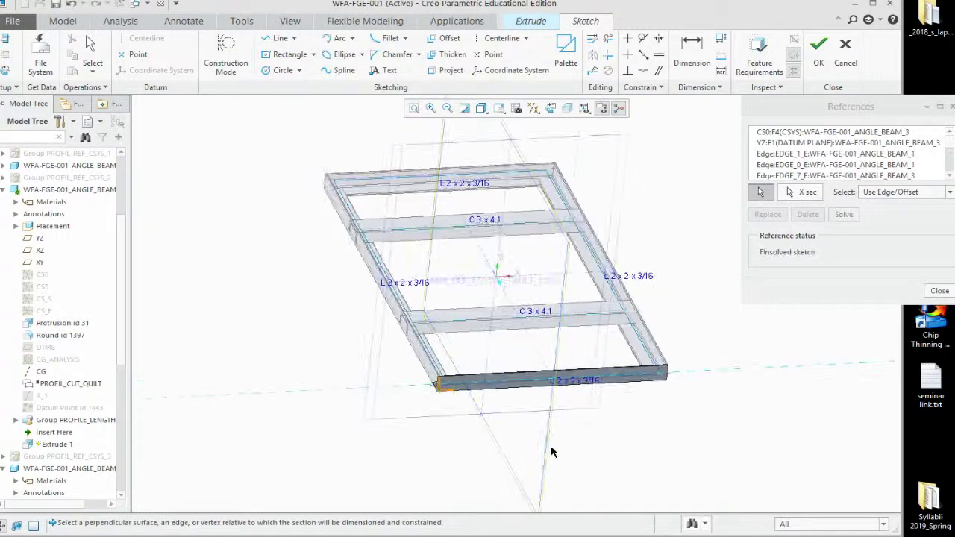
left_click(939, 291)
scroll(552, 440, "up", 3)
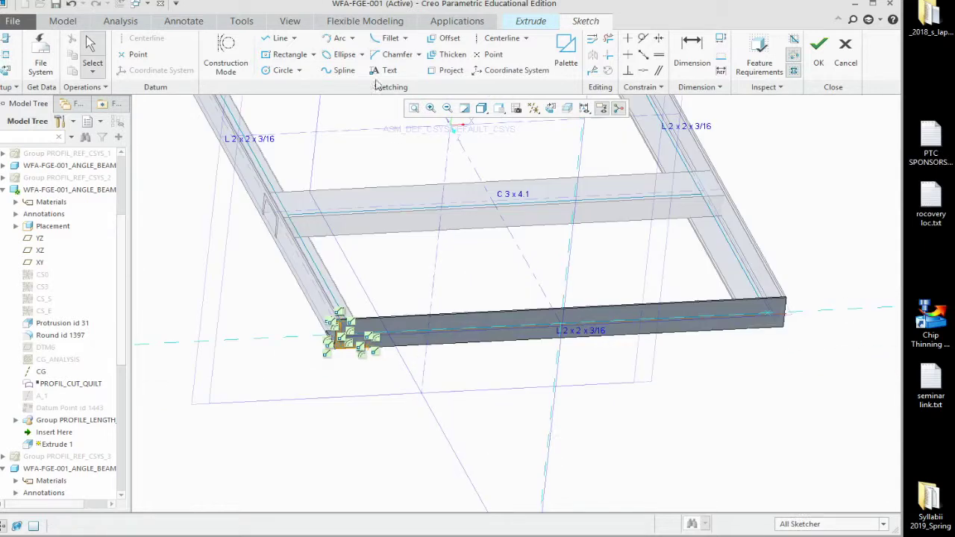
Mirror the end profile about a centerline and finish a 6.538 remove-material extrude cut
left_click(512, 42)
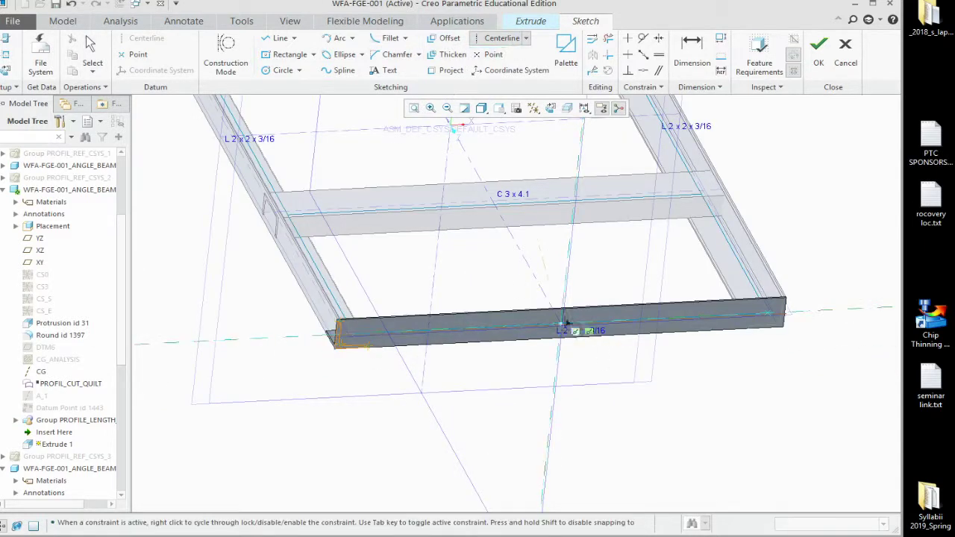
middle_click(316, 283)
left_click_drag(261, 262, 440, 414)
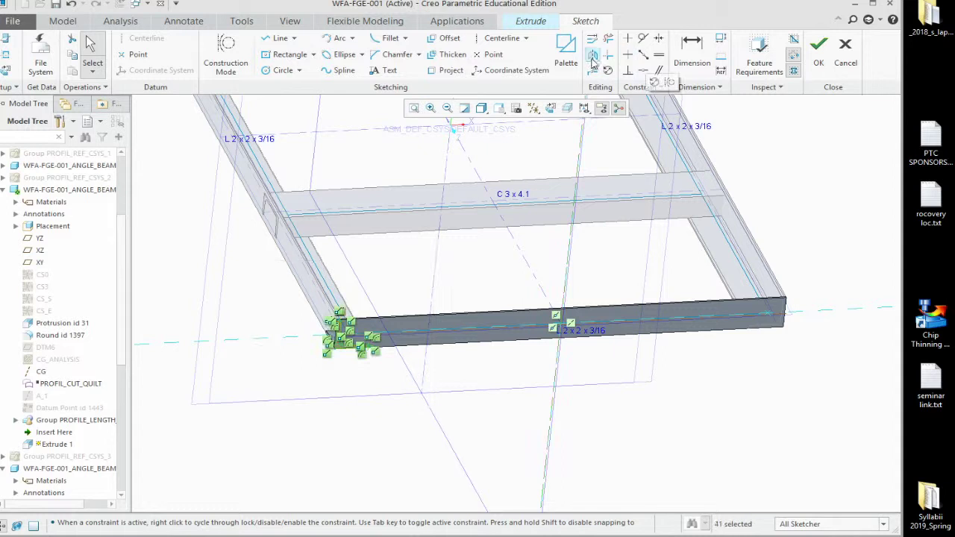
left_click(592, 54)
left_click(559, 373)
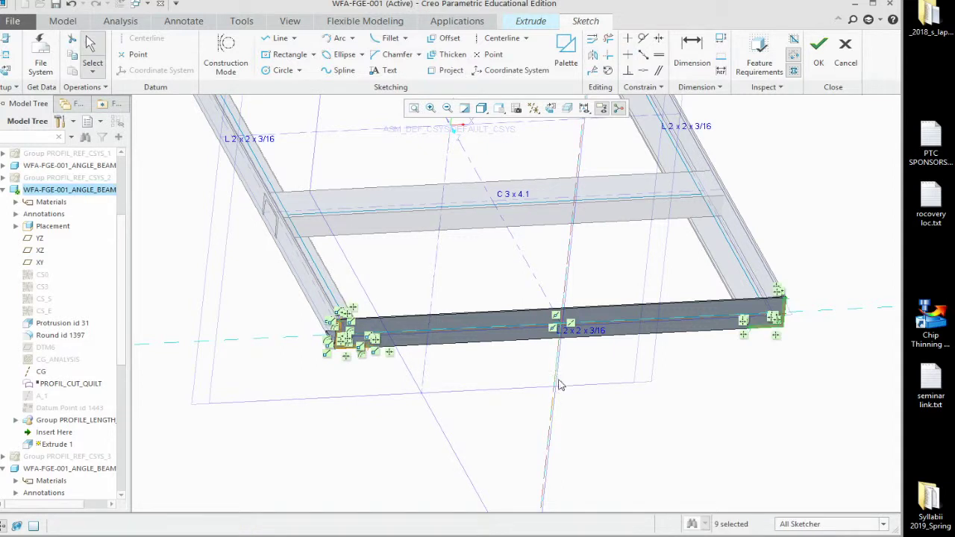
left_click(818, 46)
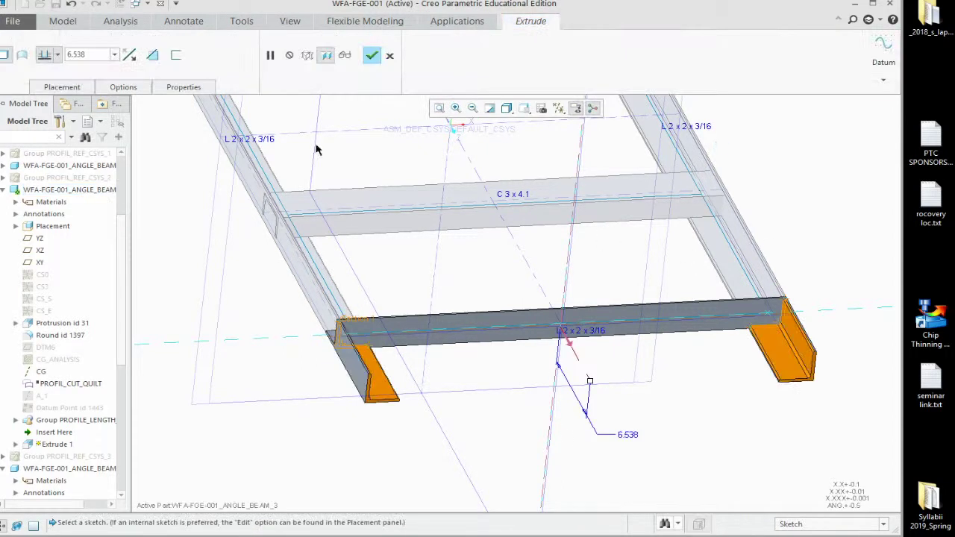
left_click(154, 56)
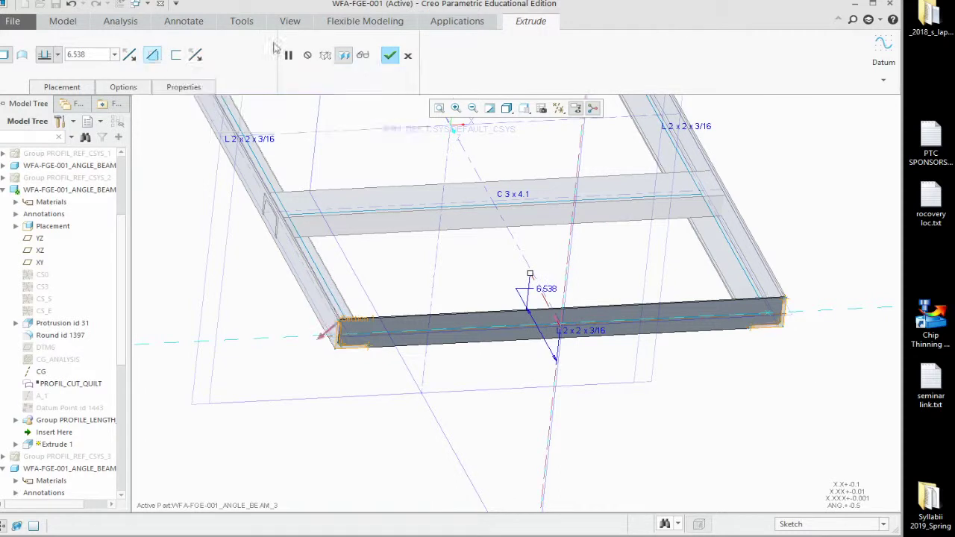
left_click(389, 57)
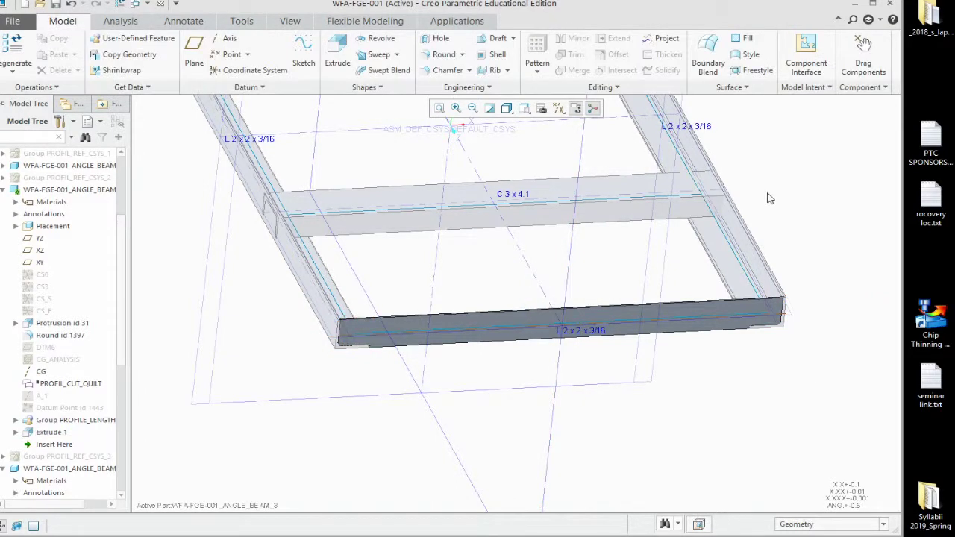
Reactivate the top-level frame assembly and orbit to a low oblique view of the frame
scroll(124, 187, "up", 10)
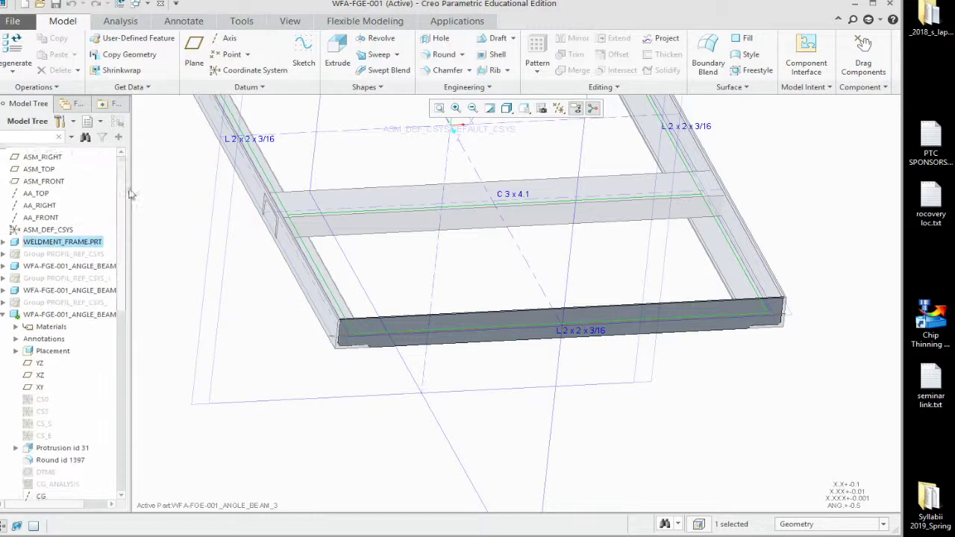
left_click(21, 155)
left_click(24, 100)
left_click(177, 305)
middle_click_drag(177, 306, 273, 367)
scroll(297, 368, "down", 3)
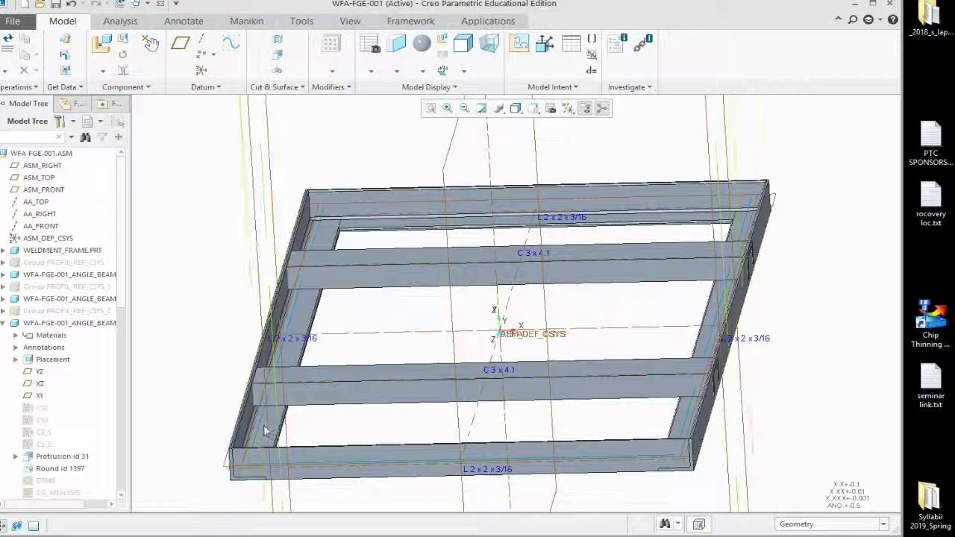
scroll(273, 366, "up", 10)
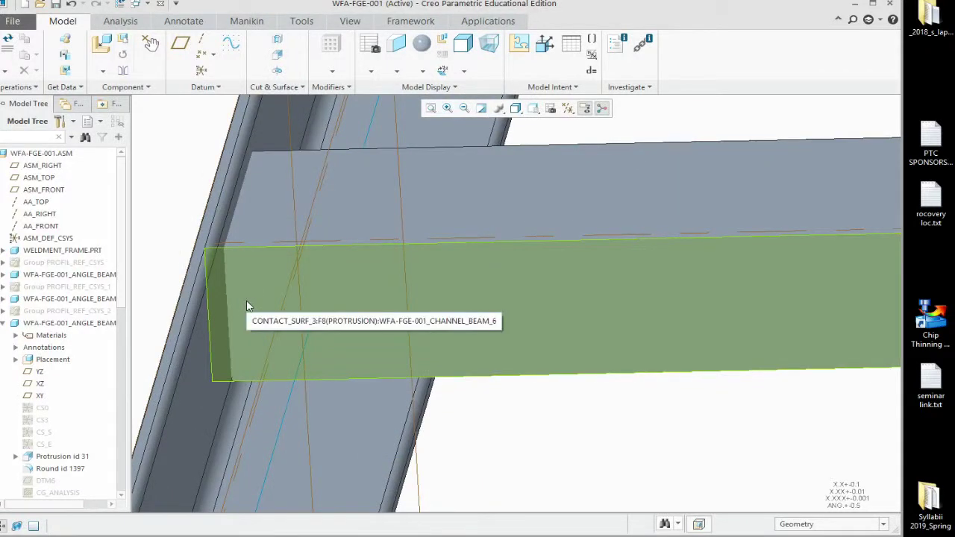
scroll(425, 397, "down", 5)
middle_click_drag(423, 397, 181, 269)
scroll(181, 268, "up", 4)
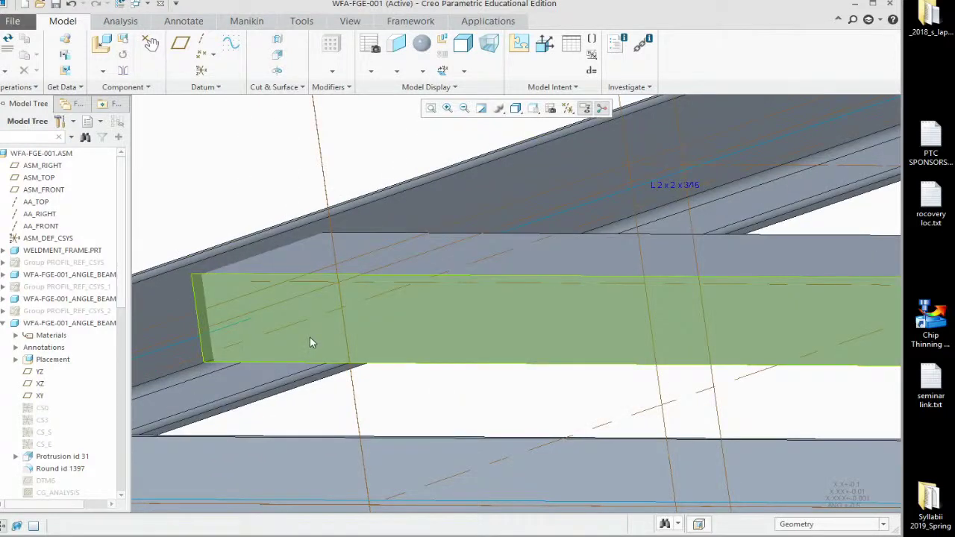
Activate the C 3x4.1 channel beam part and start an extrude sketched on its face
left_click(309, 337)
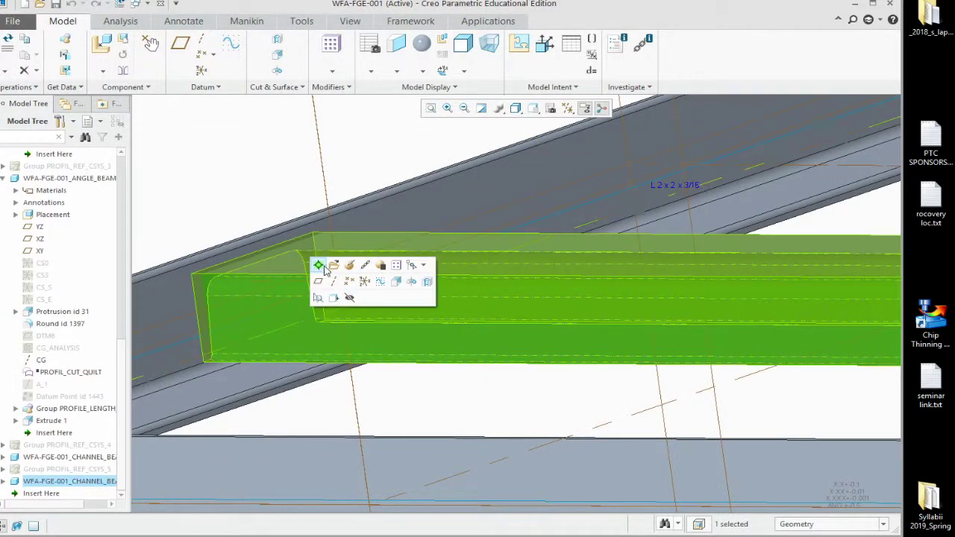
left_click(320, 266)
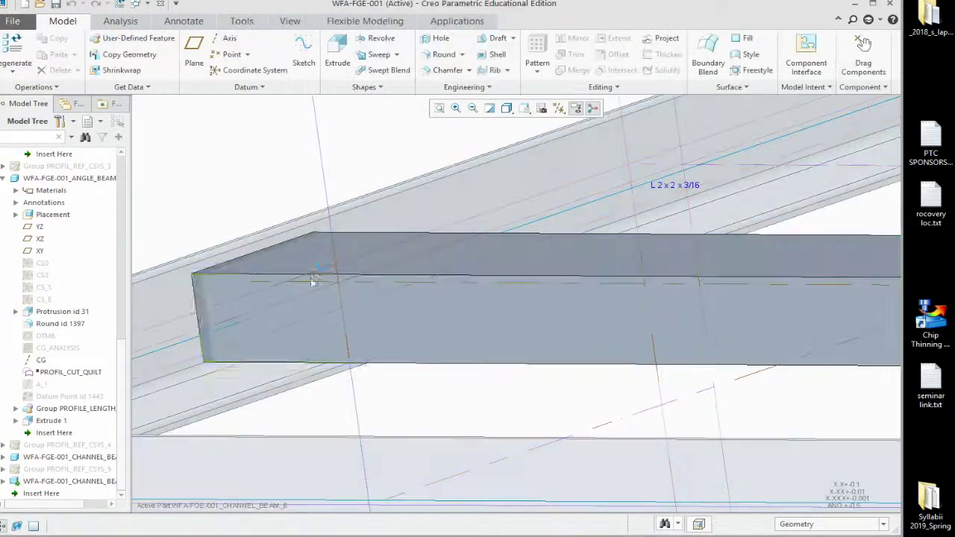
left_click(272, 314)
scroll(271, 320, "down", 2)
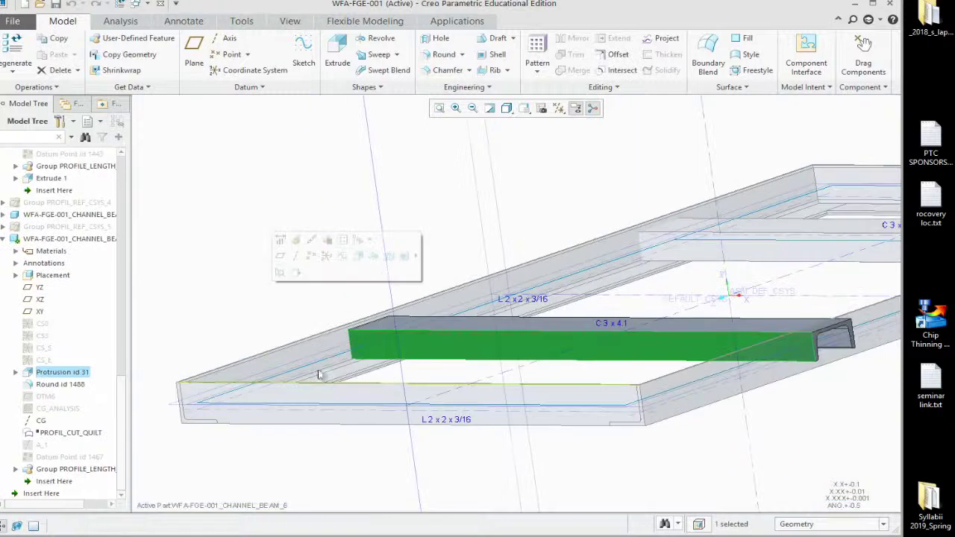
scroll(307, 254, "up", 2)
left_click(338, 60)
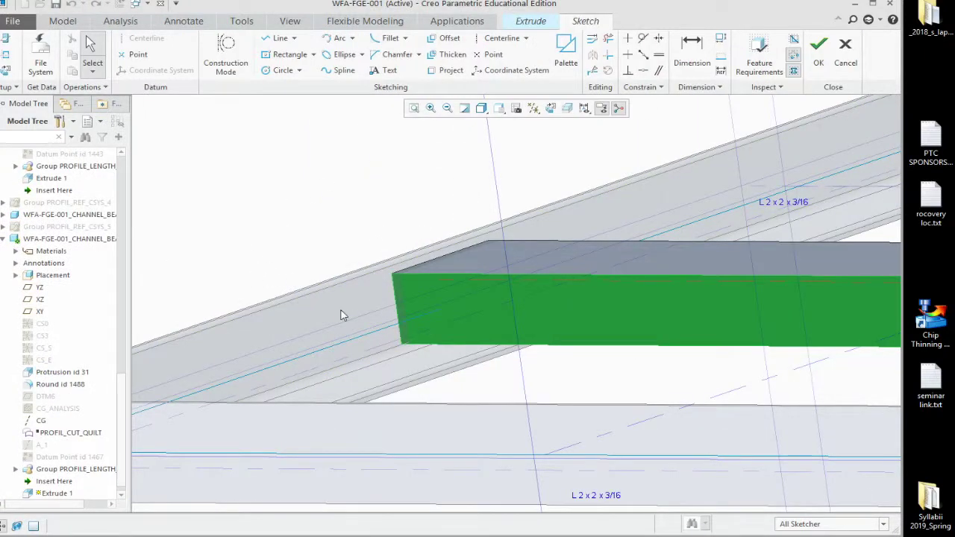
Project the channel end's top and side edges into the extrude sketch
scroll(394, 251, "down", 3)
middle_click_drag(395, 251, 528, 181)
scroll(528, 181, "up", 5)
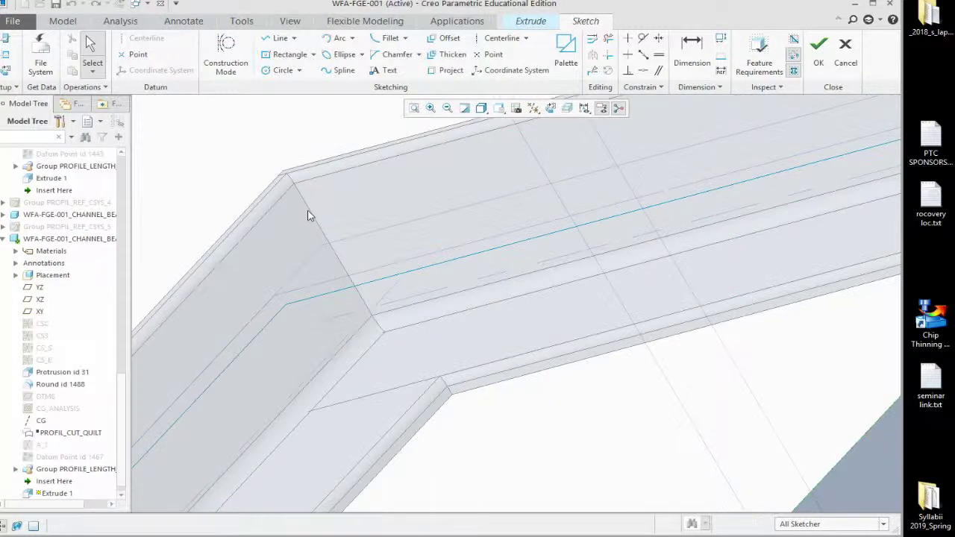
left_click(449, 70)
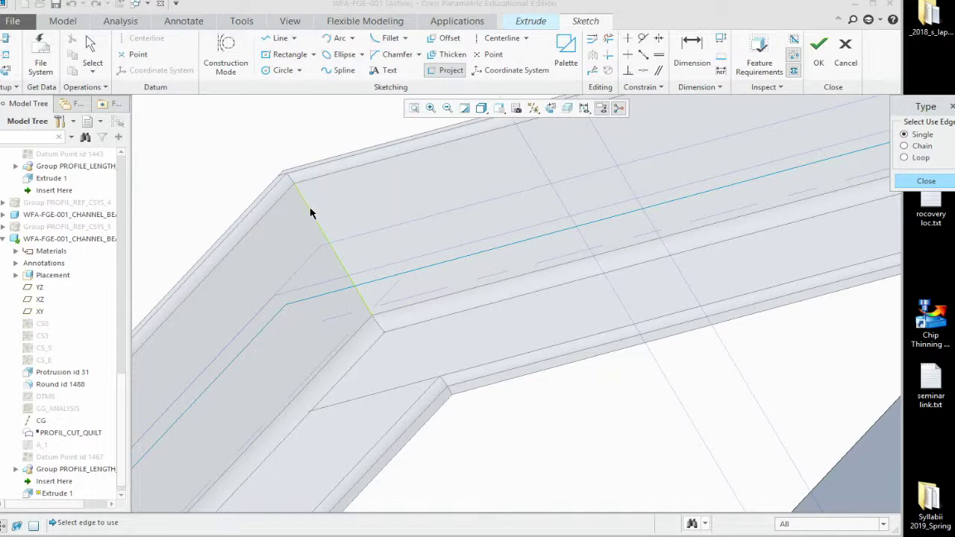
scroll(311, 213, "down", 3)
middle_click_drag(345, 327, 279, 411)
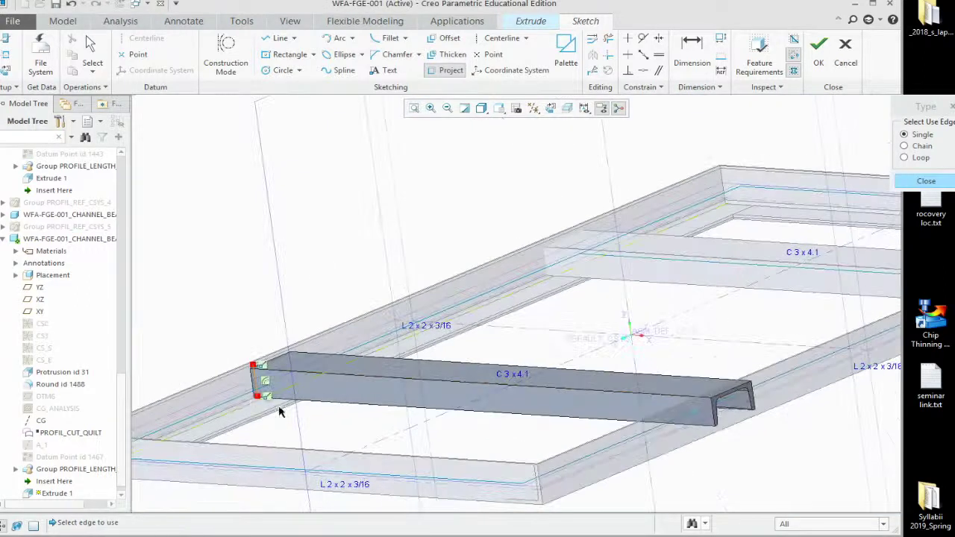
scroll(241, 410, "up", 5)
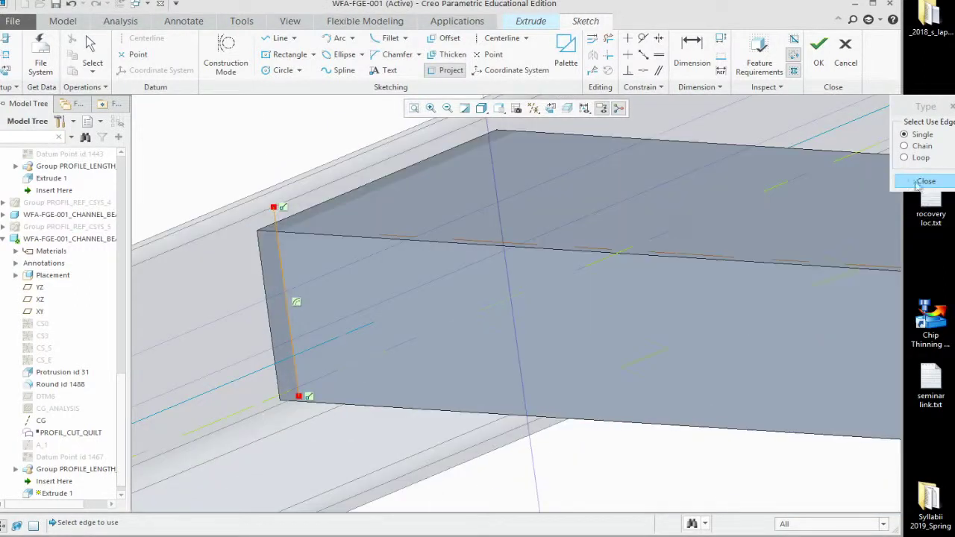
left_click(262, 230)
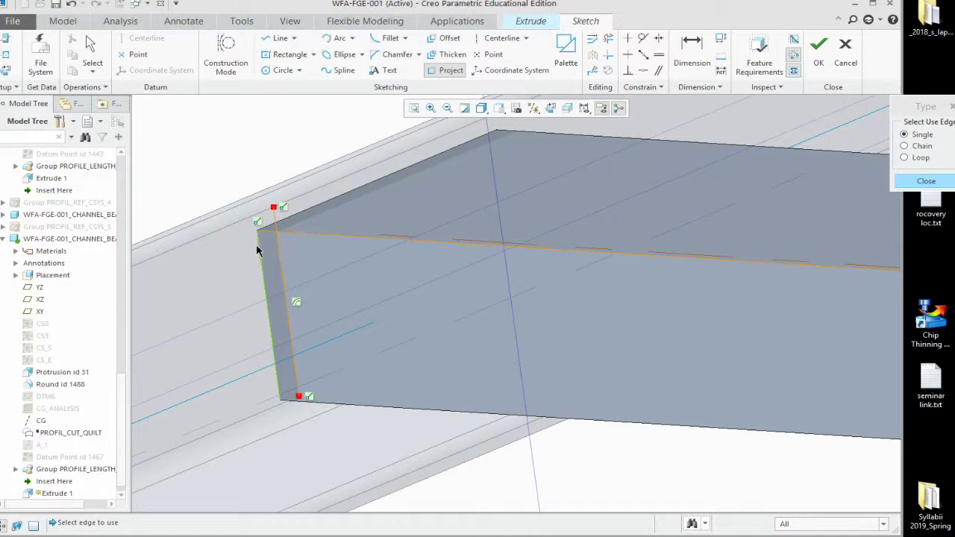
left_click(257, 256)
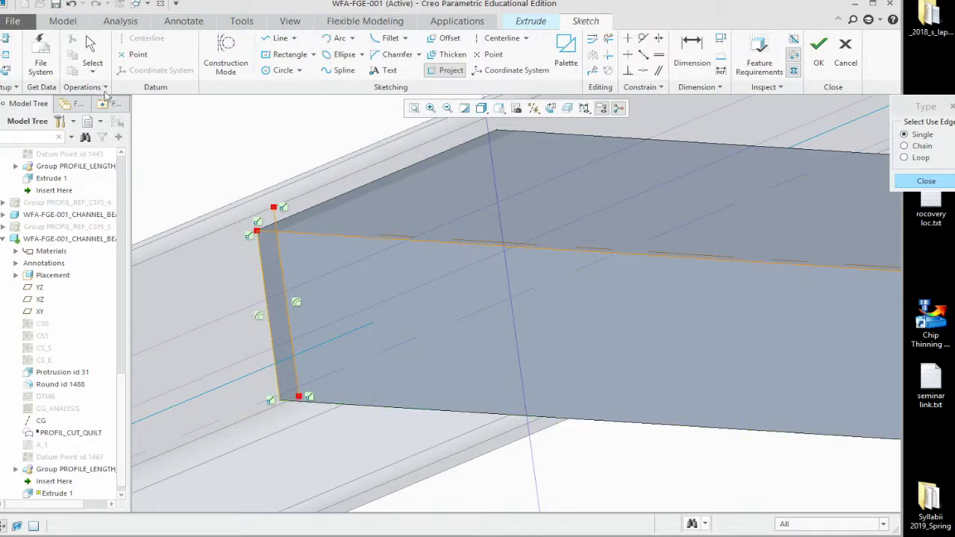
Undo the last projected edge and project the channel end's bottom and side edges instead
left_click(70, 6)
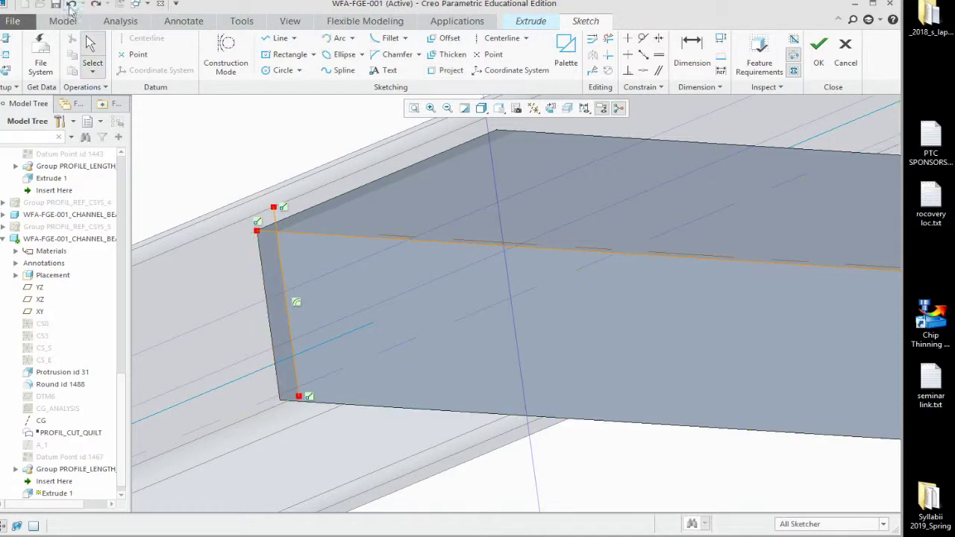
left_click(448, 70)
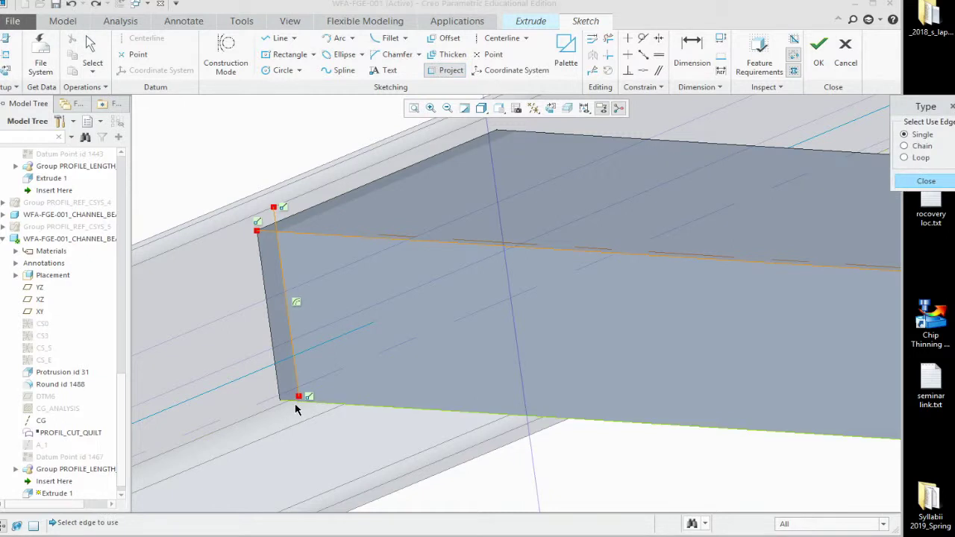
left_click(295, 409)
left_click(275, 366)
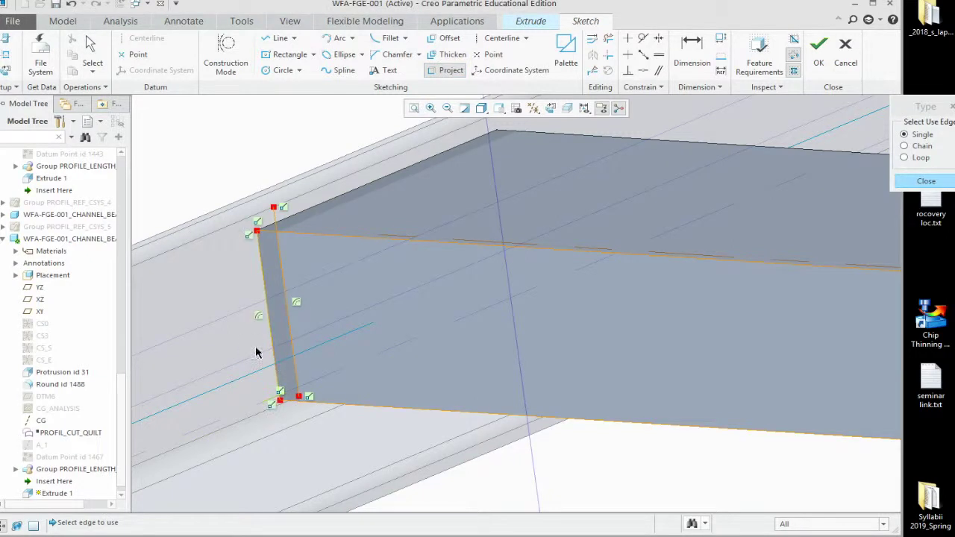
scroll(256, 411, "down", 3)
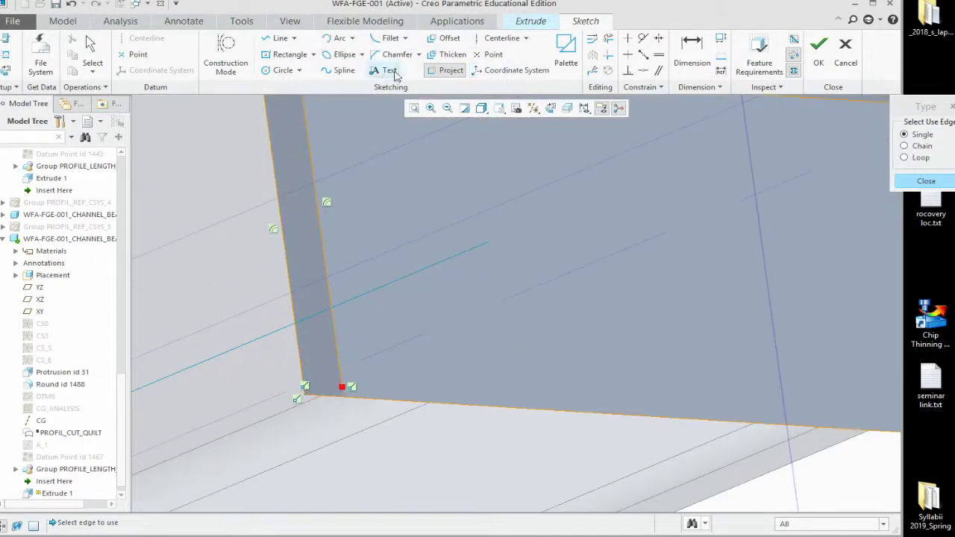
scroll(326, 143, "up", 5)
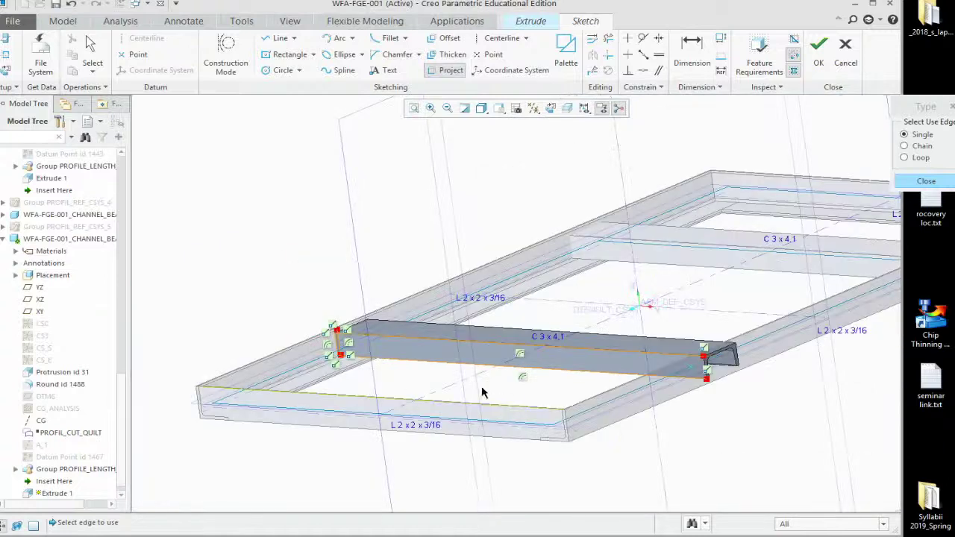
scroll(468, 378, "down", 1)
scroll(466, 375, "down", 2)
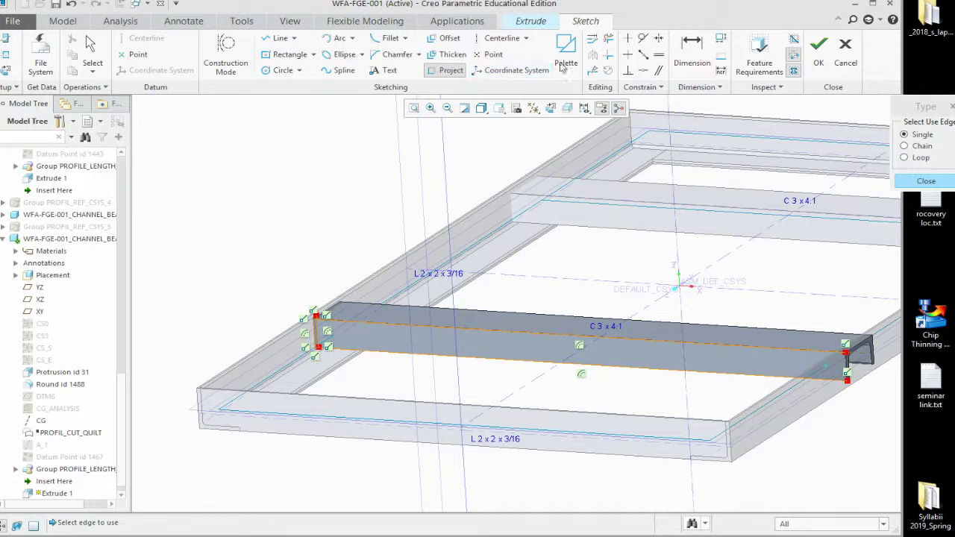
left_click(608, 39)
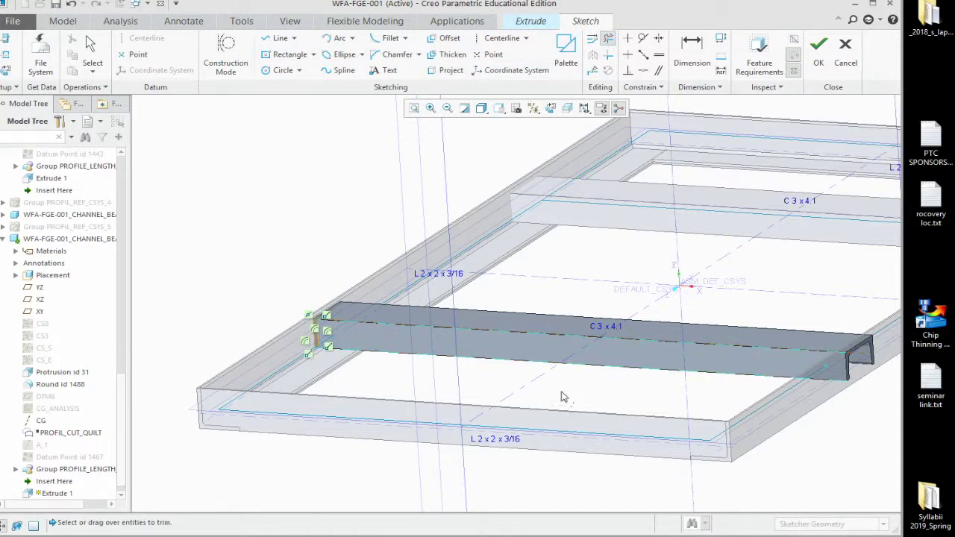
Draw a centerline across the beam and a line from the beam corner along its edge
left_click(502, 38)
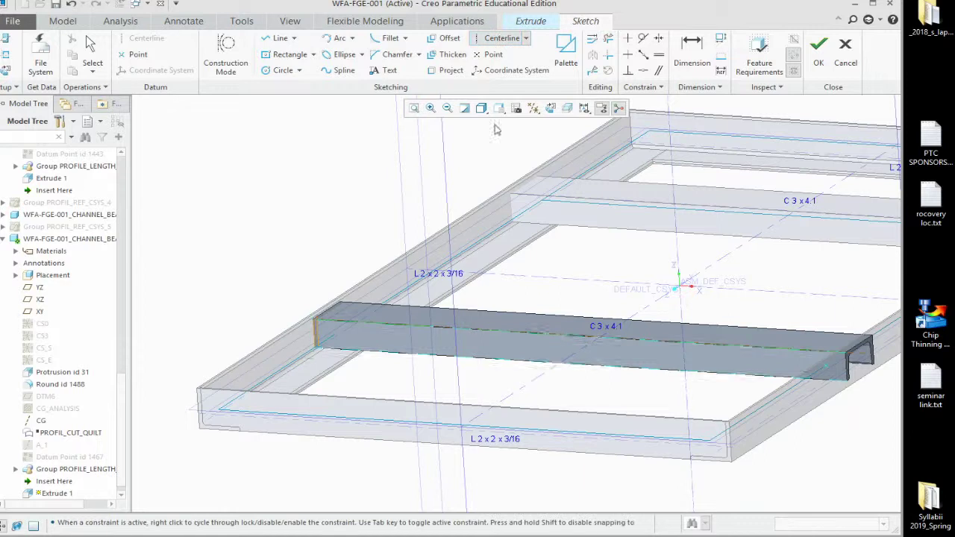
left_click(582, 336)
left_click(584, 374)
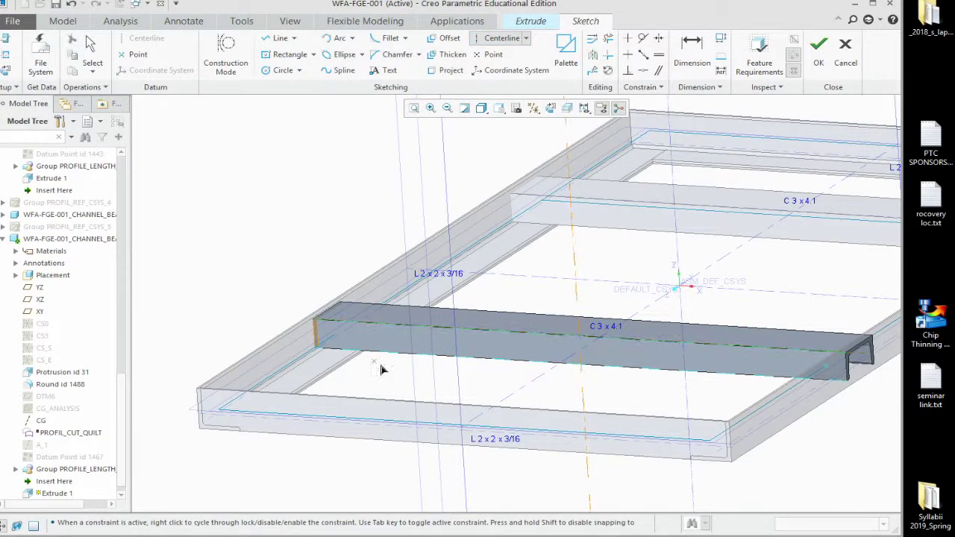
scroll(314, 369, "down", 5)
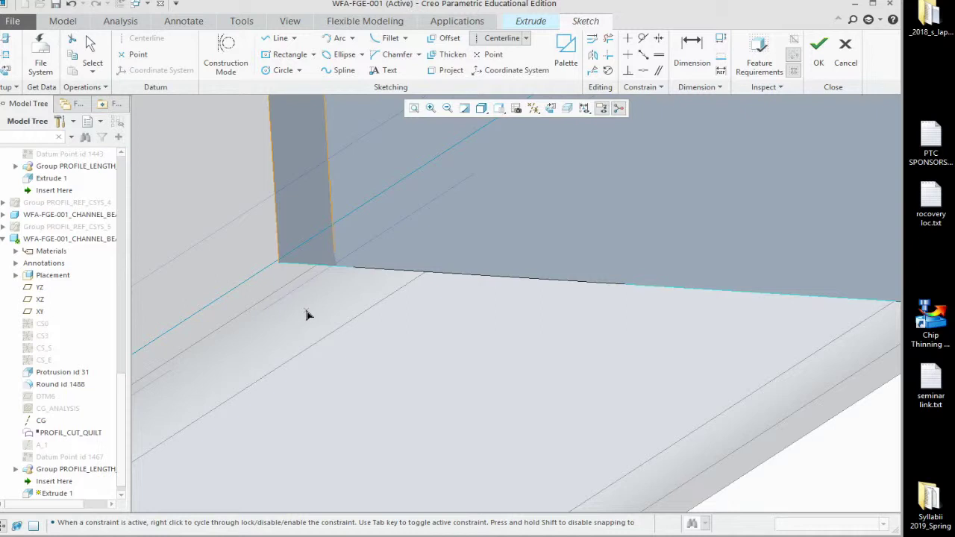
left_click(277, 38)
left_click(278, 261)
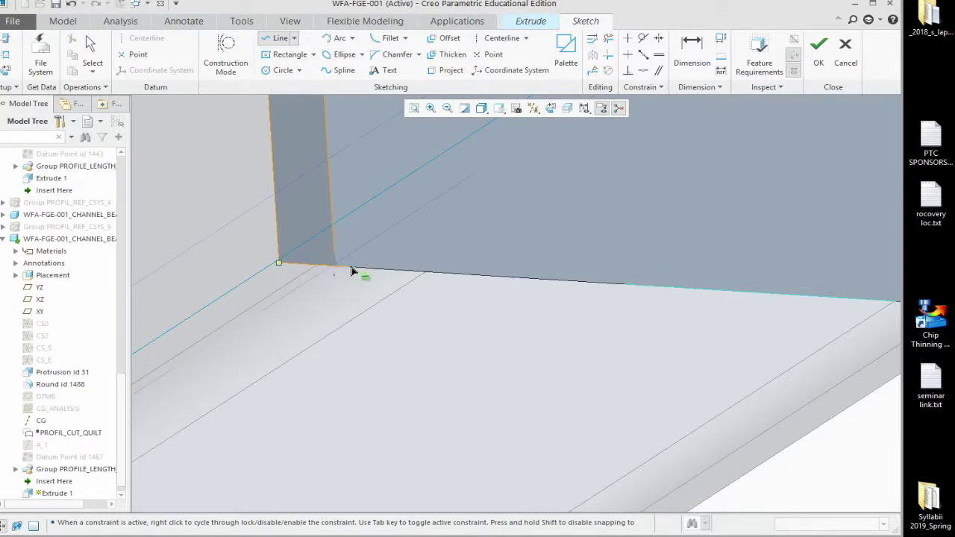
left_click(437, 275)
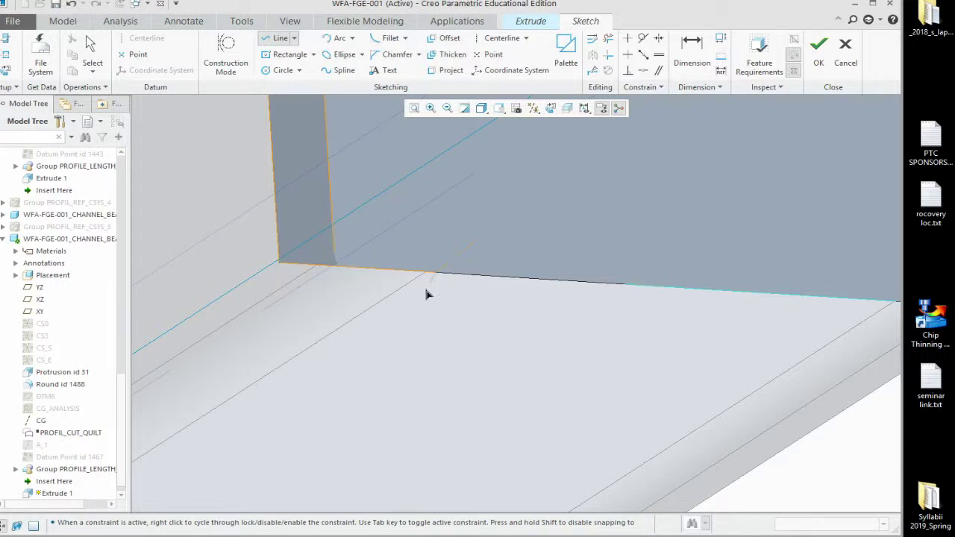
Corner-trim the excess segments so the lines meet in a clean corner
left_click(608, 55)
left_click(328, 263)
middle_click_drag(321, 269, 397, 327)
scroll(397, 327, "down", 5)
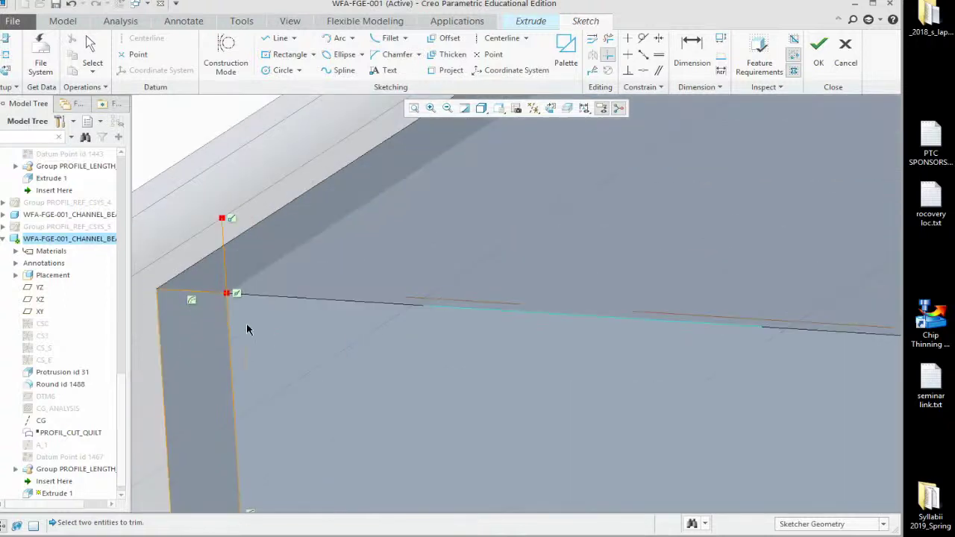
left_click(201, 293)
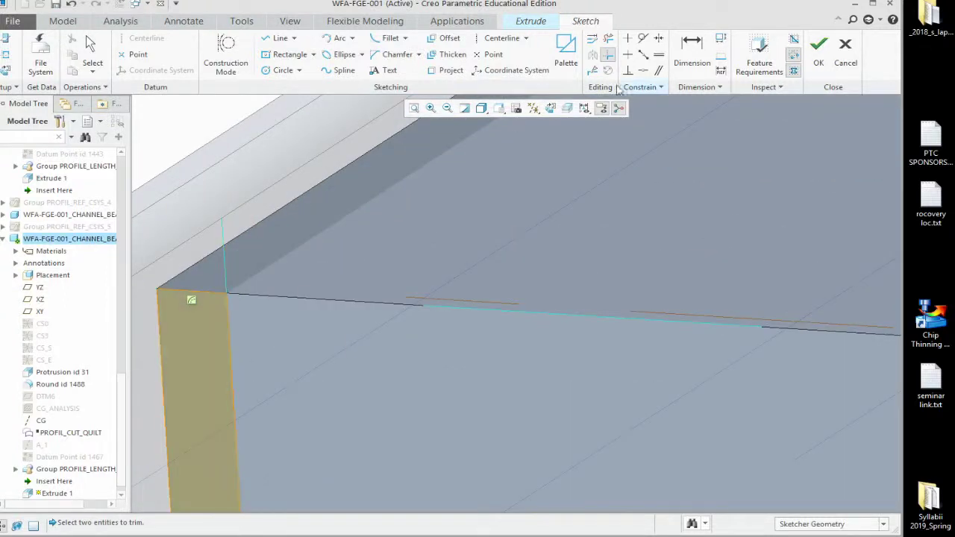
scroll(200, 222, "up", 8)
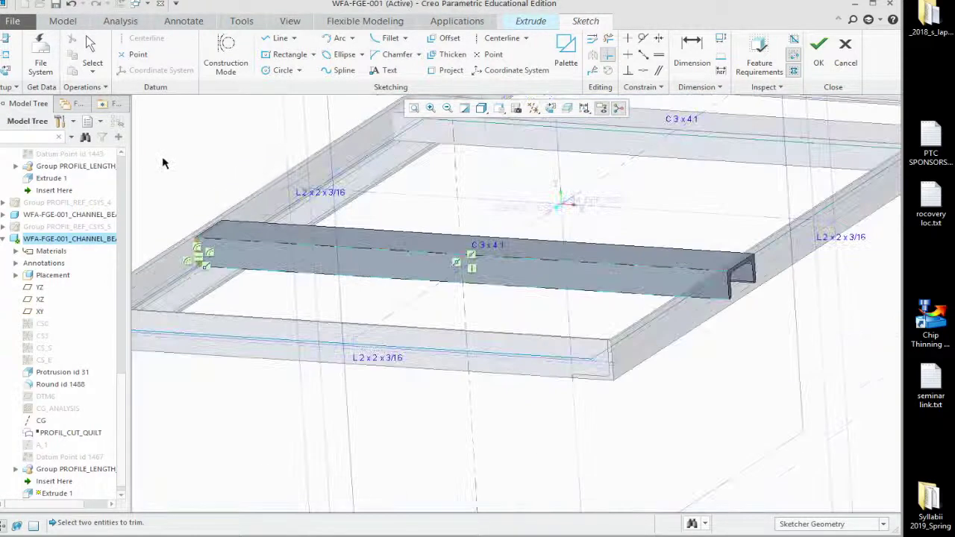
middle_click(172, 203)
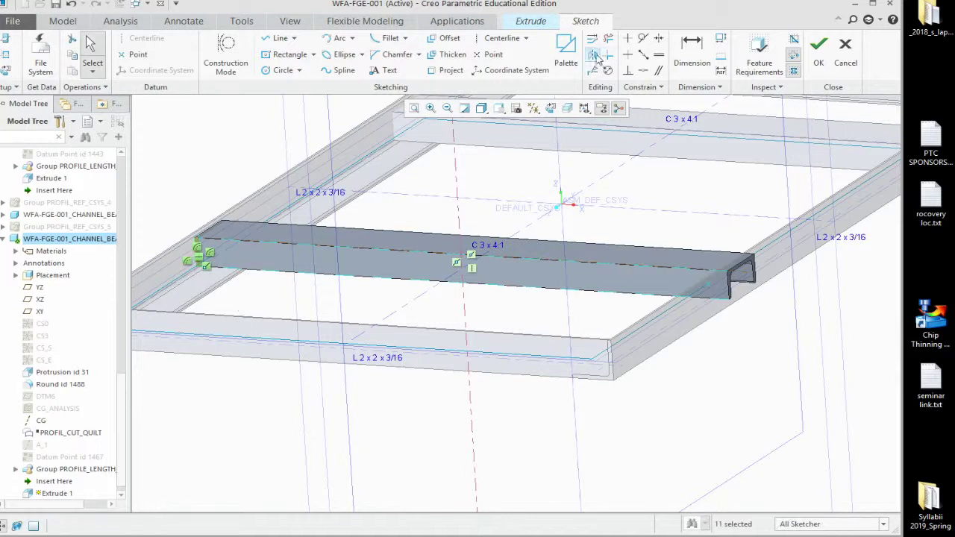
Mirror the end profile about the centerline to the opposite beam end
left_click(591, 55)
left_click(467, 313)
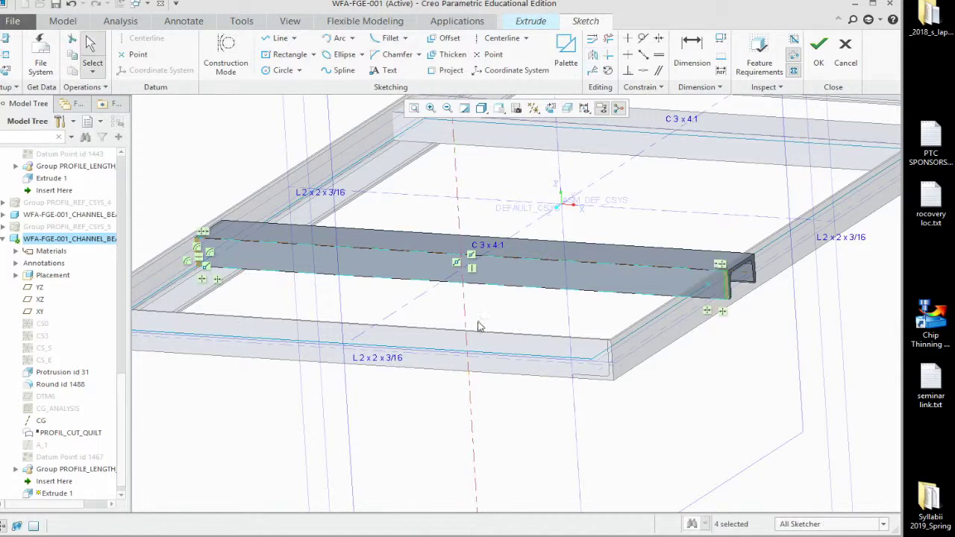
scroll(608, 339, "down", 2)
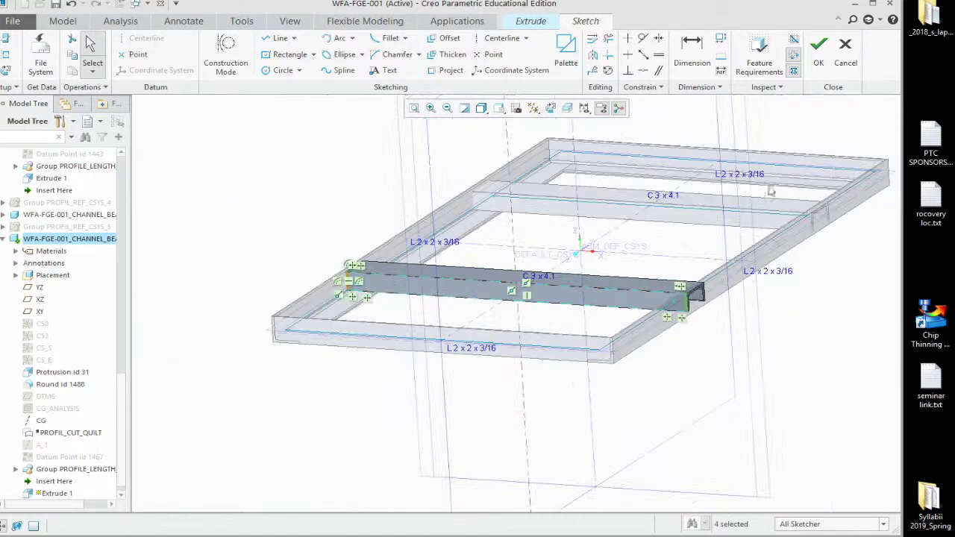
Finish the sketch as a remove-material extrude on CHANNEL_BEAM_6, then reactivate the frame assembly
left_click(819, 50)
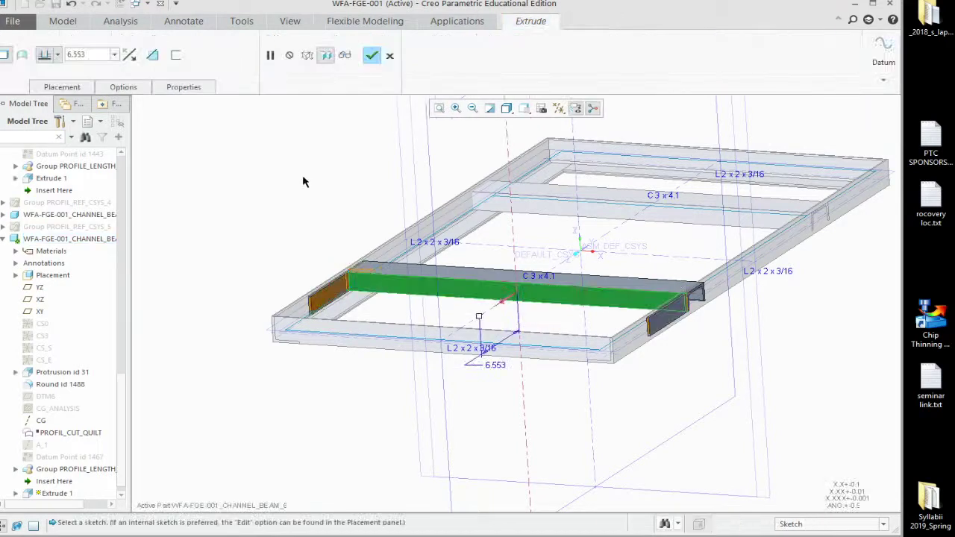
left_click(152, 55)
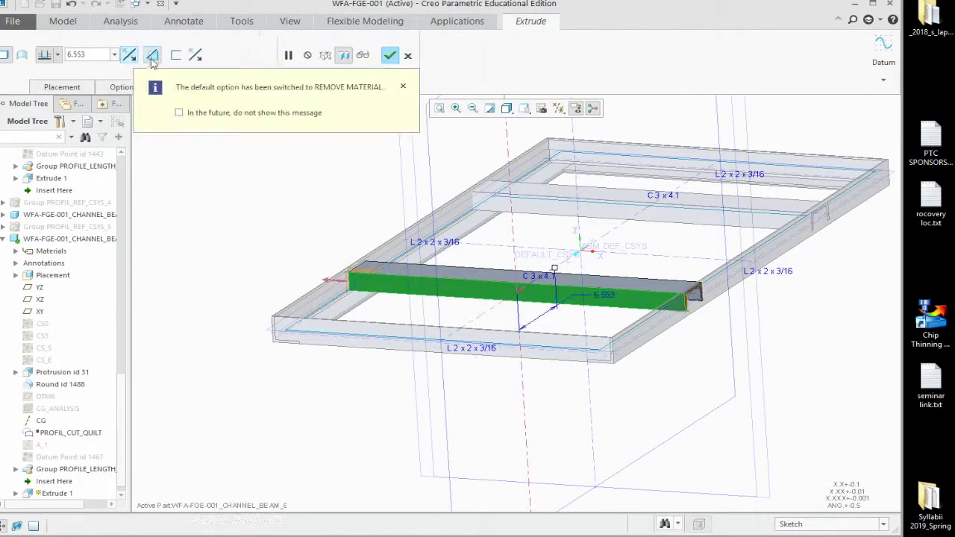
left_click(390, 55)
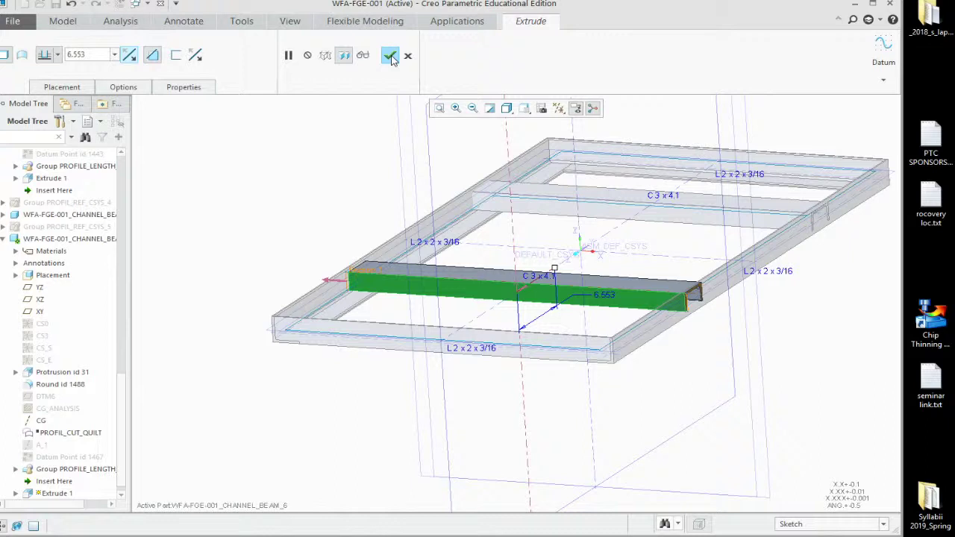
scroll(251, 261, "down", 4)
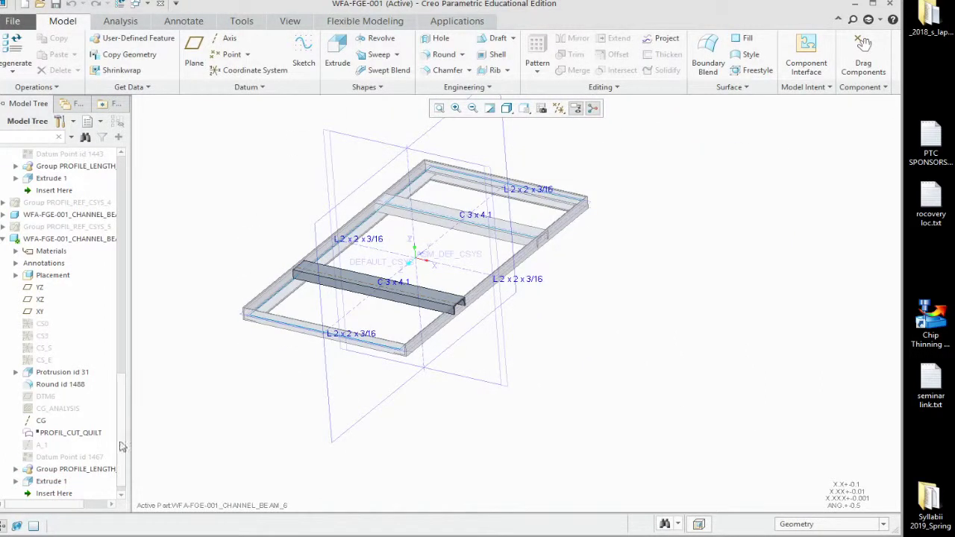
scroll(123, 181, "up", 10)
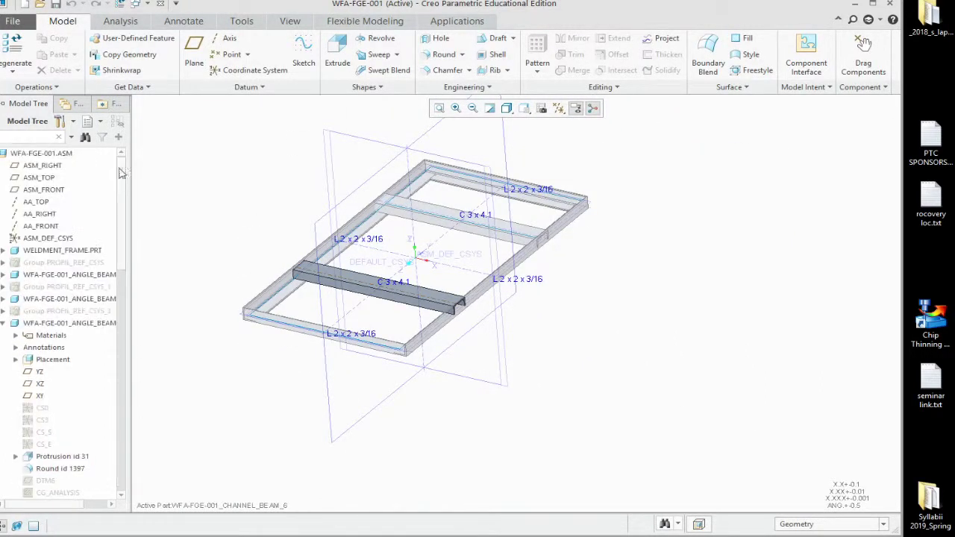
left_click(45, 155)
left_click(52, 103)
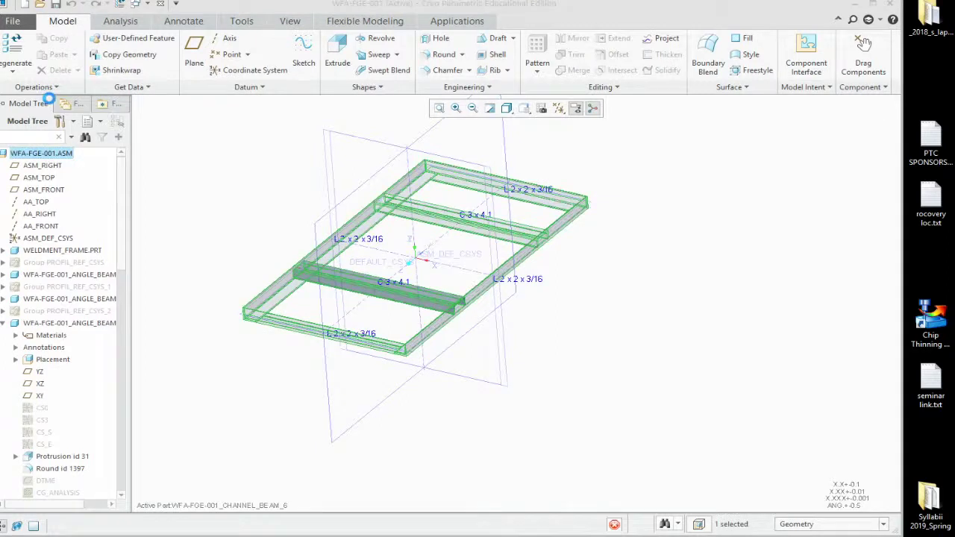
Regenerate the frame assembly and save it with Ctrl+S
left_click(224, 210)
left_click(120, 5)
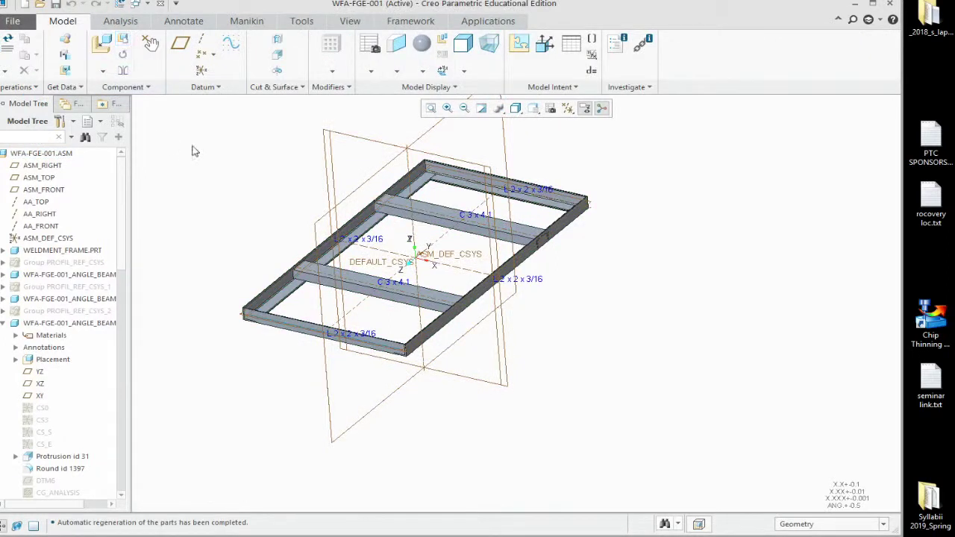
key("ctrl+s")
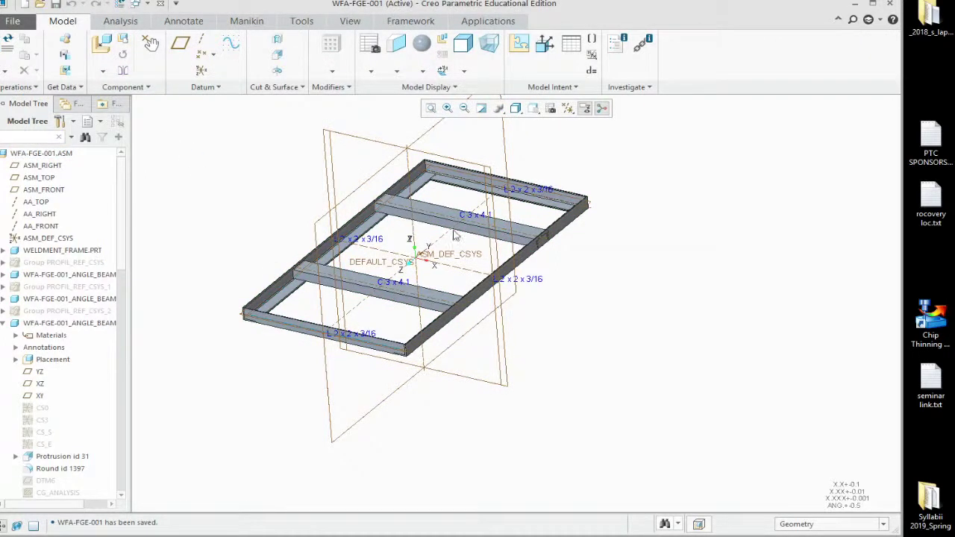
Activate the other C3x4.1 channel beam and start an extrude sketched on its front face
scroll(456, 235, "up", 5)
left_click(408, 189)
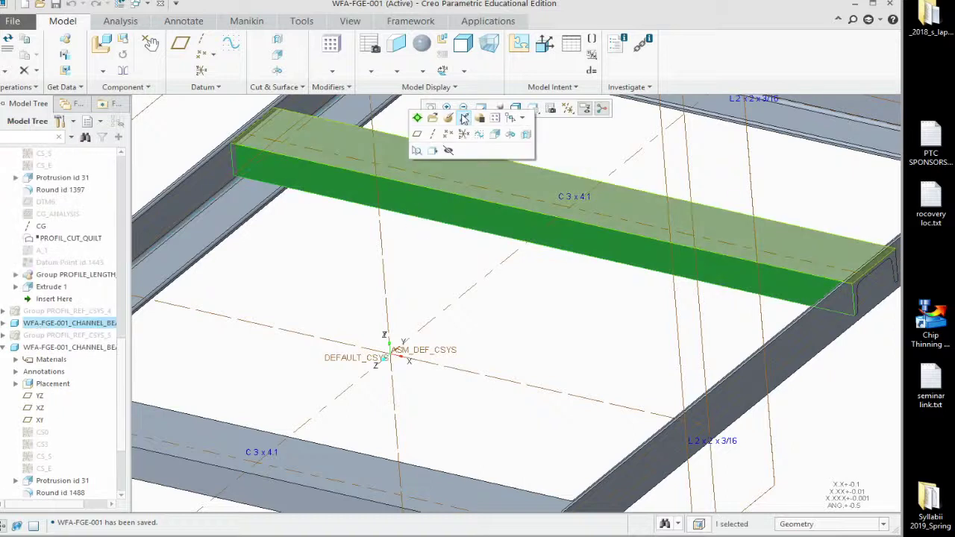
left_click(417, 119)
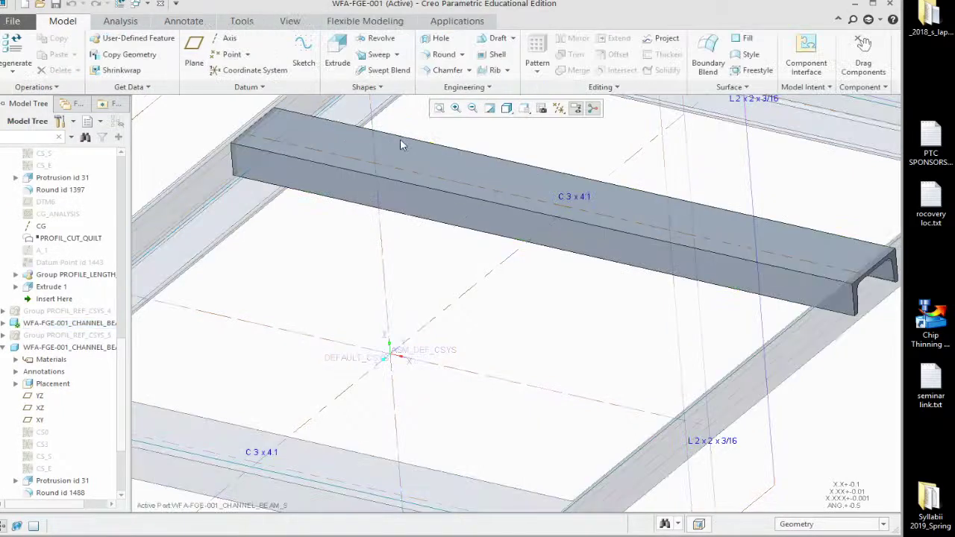
left_click(395, 206)
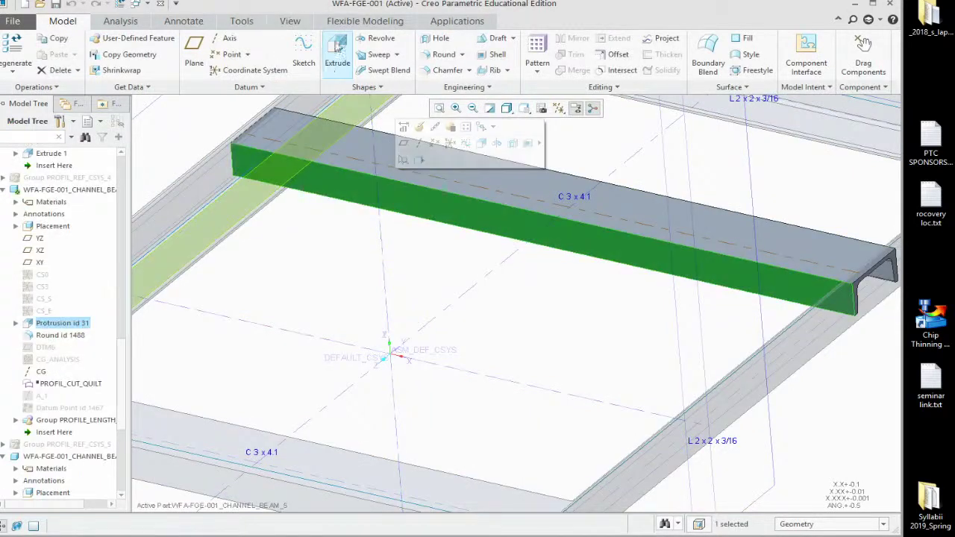
left_click(337, 62)
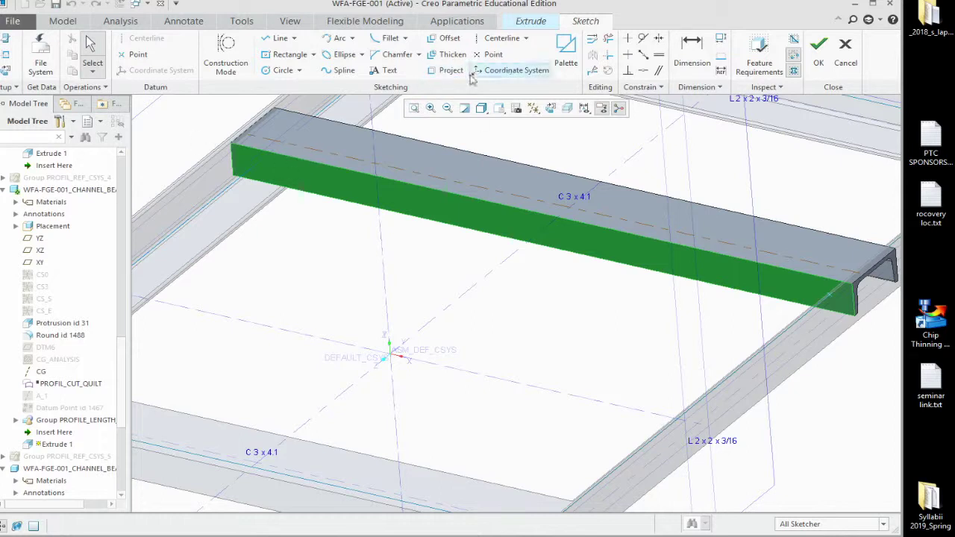
left_click(446, 70)
Project the channel face's edge loop into the sketch
left_click(903, 158)
left_click(507, 223)
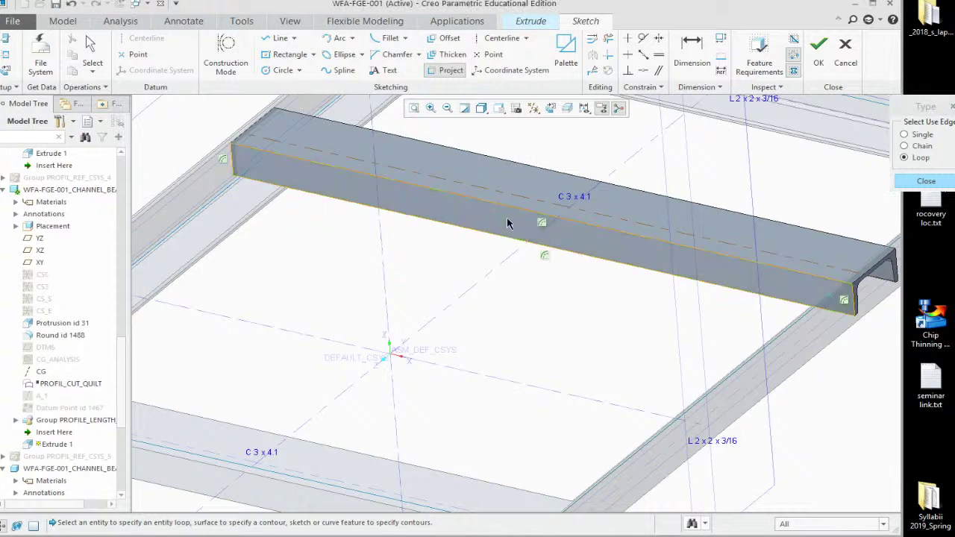
left_click(943, 183)
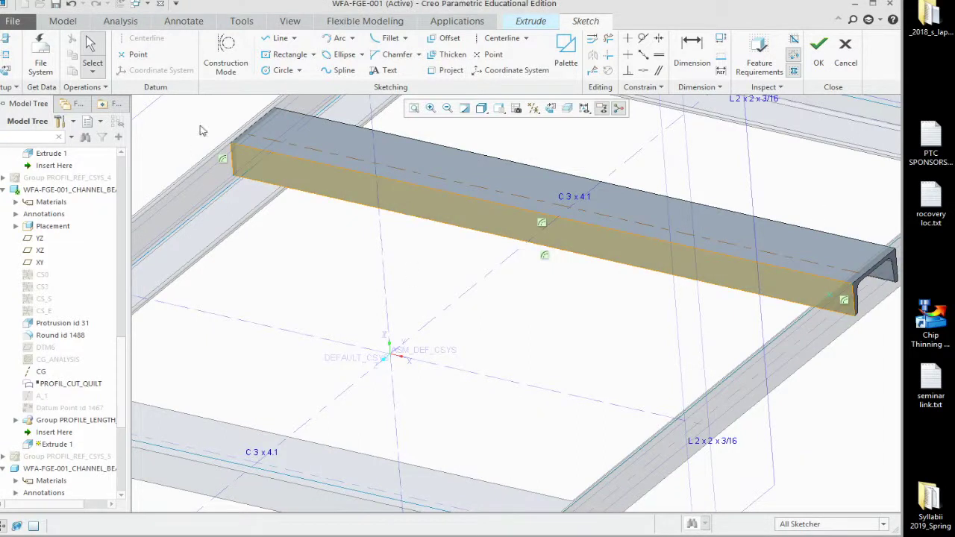
scroll(200, 131, "down", 3)
scroll(676, 229, "up", 6)
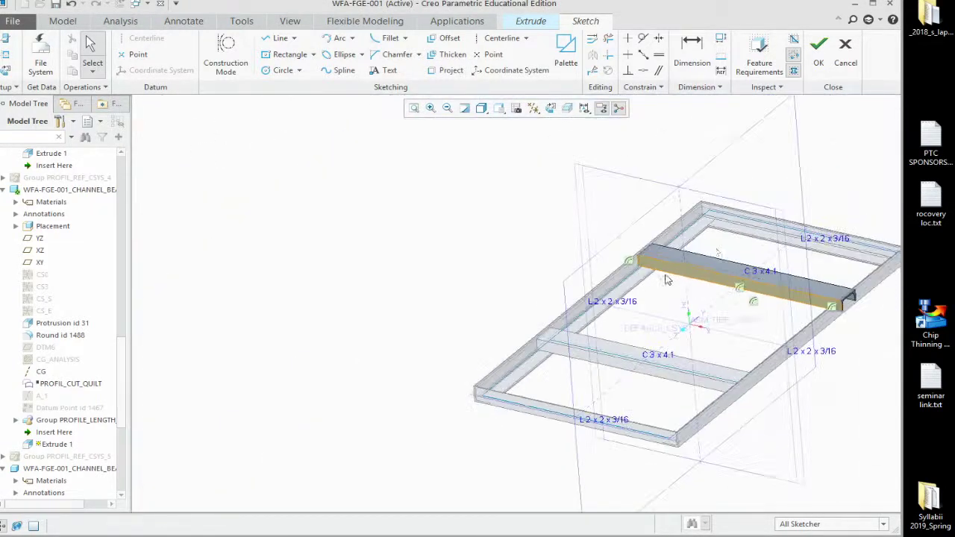
scroll(668, 280, "down", 4)
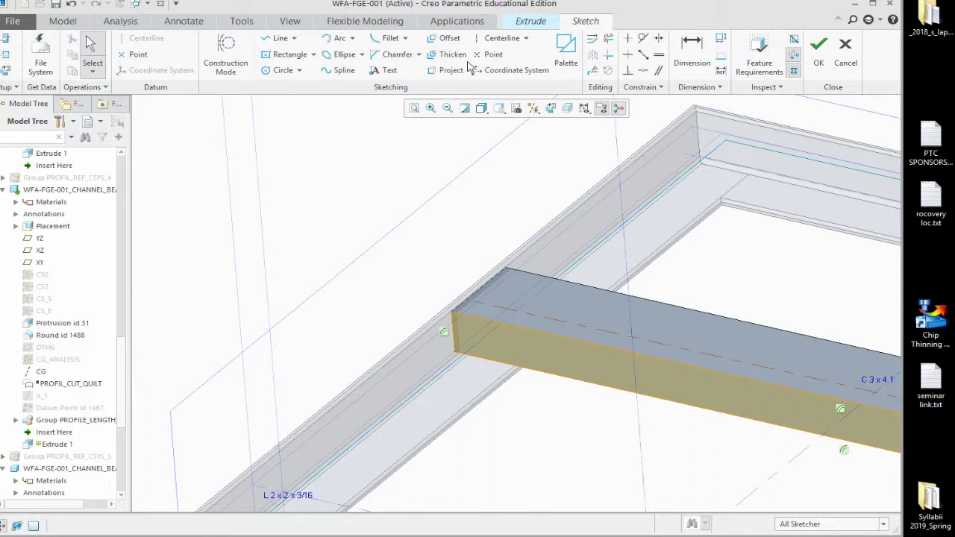
Project the channel end's edges, then try repositioning a constrained sketch corner
left_click(450, 70)
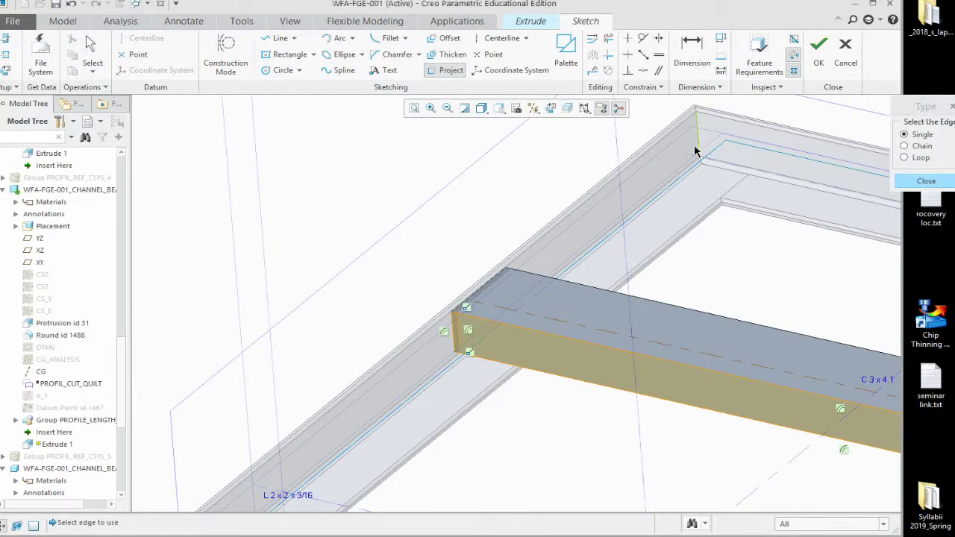
scroll(490, 214, "up", 4)
scroll(754, 269, "down", 5)
middle_click_drag(734, 272, 490, 220)
scroll(710, 305, "up", 4)
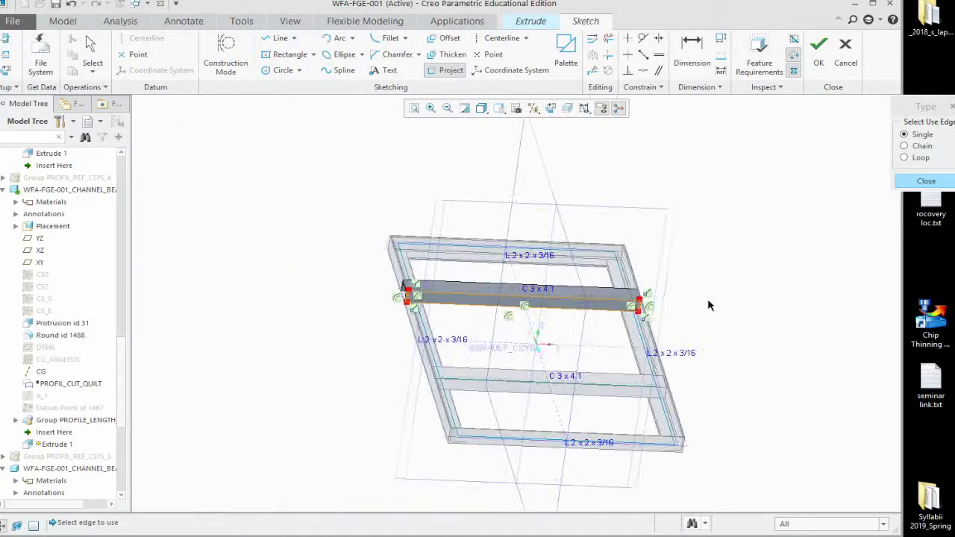
left_click(925, 181)
scroll(518, 304, "down", 6)
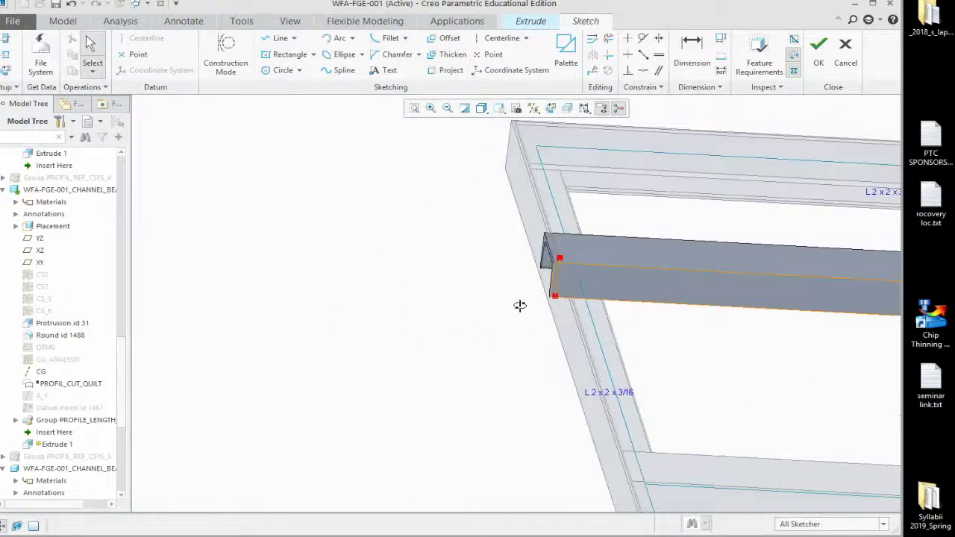
scroll(634, 311, "down", 3)
middle_click_drag(635, 311, 375, 257)
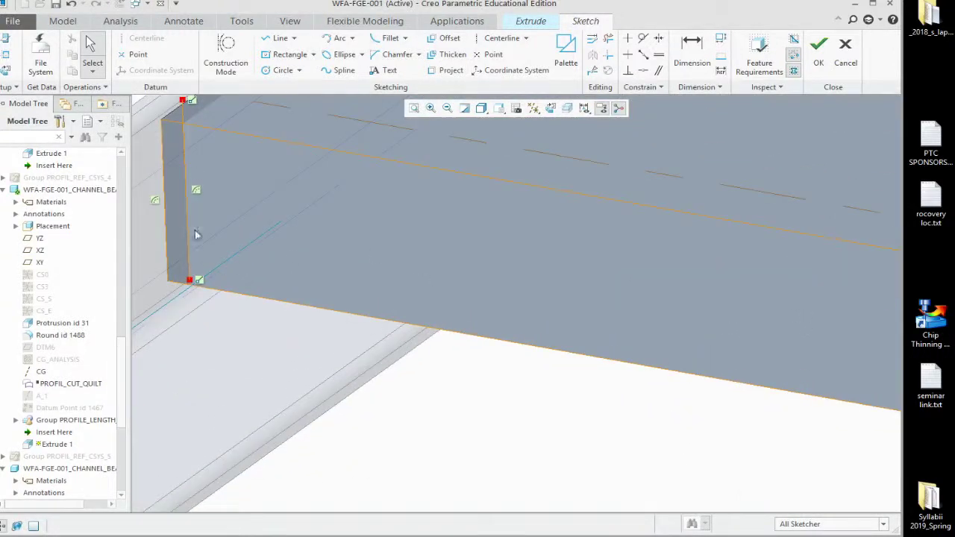
left_click(88, 55)
left_click_drag(191, 285, 193, 291)
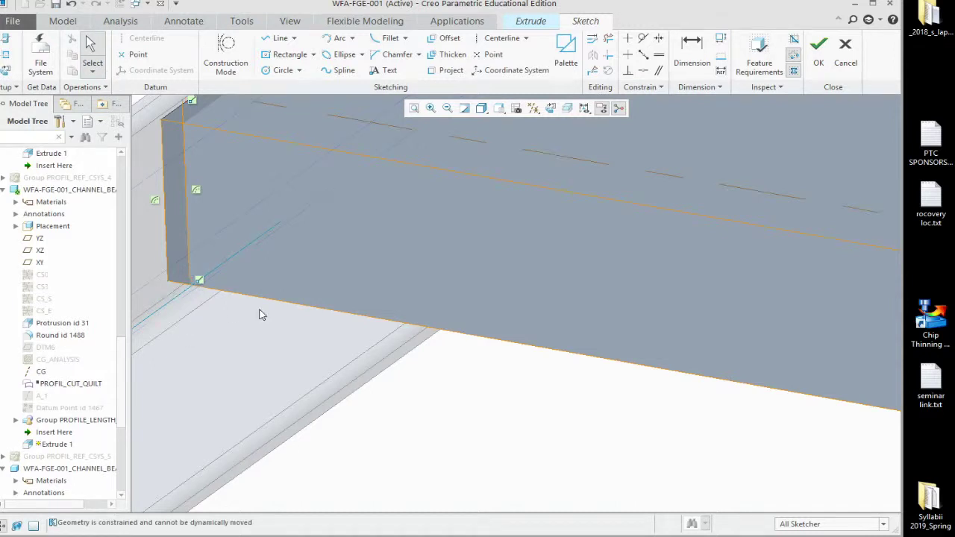
scroll(224, 321, "up", 3)
scroll(287, 347, "down", 1)
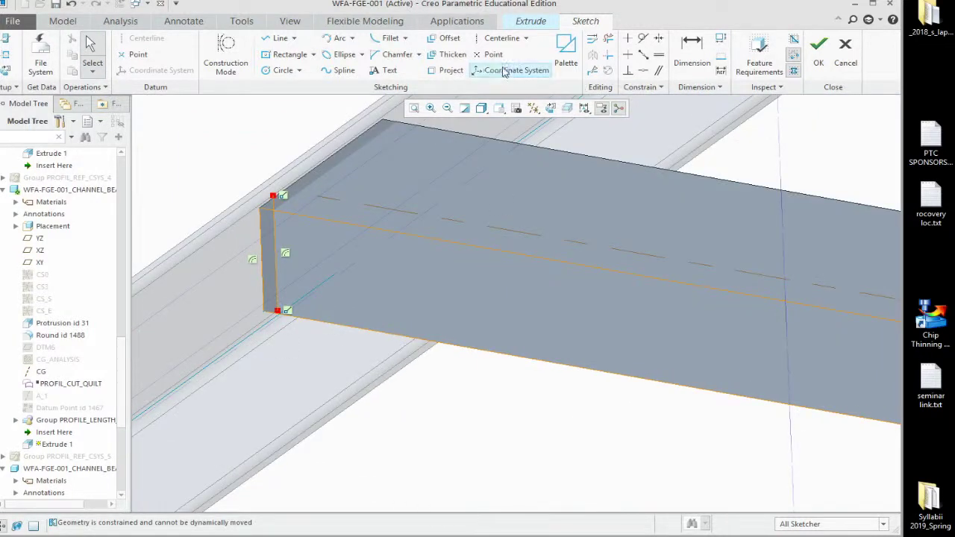
left_click(609, 56)
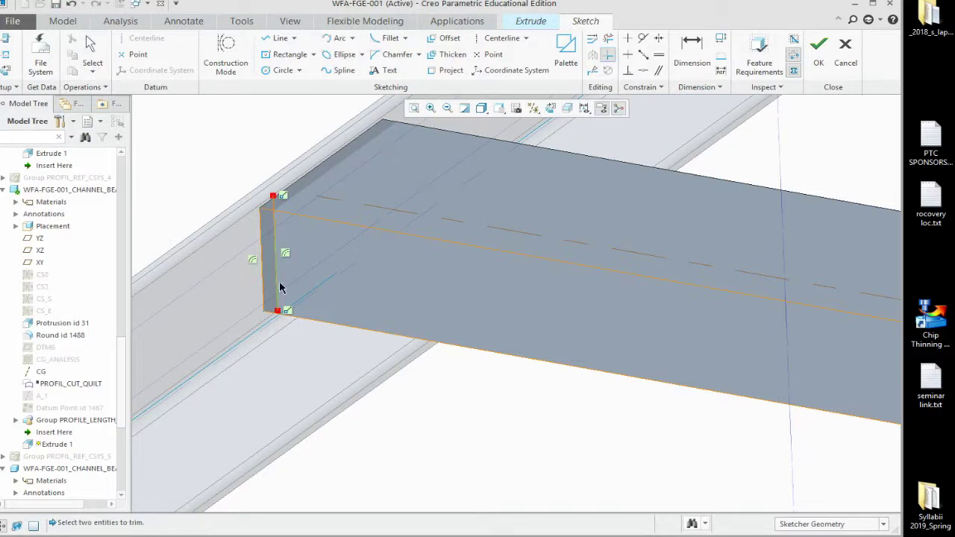
Corner-trim the vertical projected line with the adjoining line
left_click(270, 315)
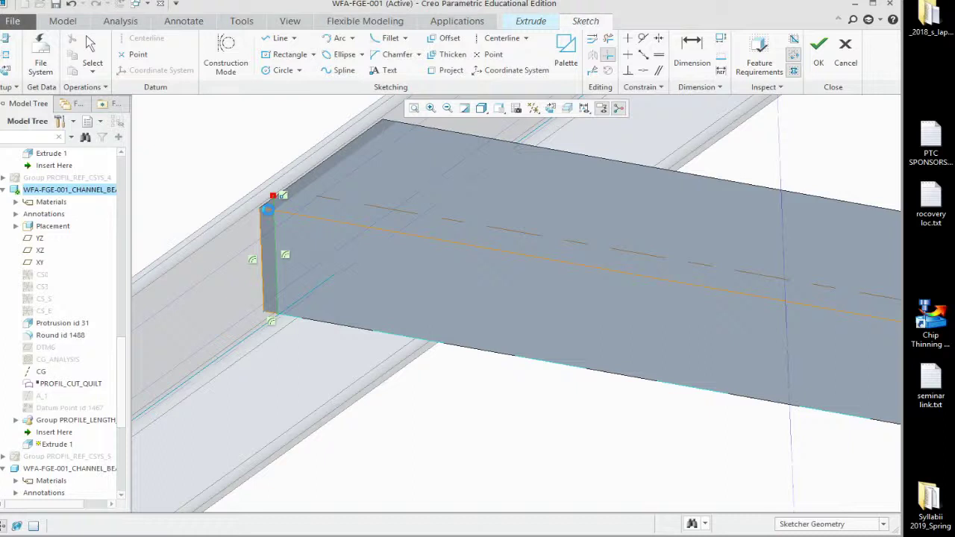
left_click(269, 215)
scroll(286, 302, "down", 5)
scroll(736, 401, "up", 6)
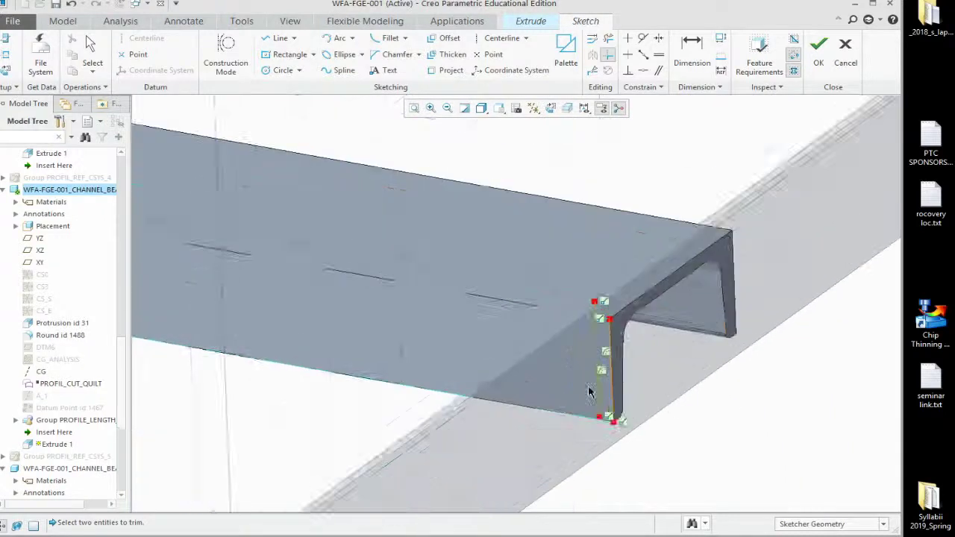
scroll(606, 362, "up", 3)
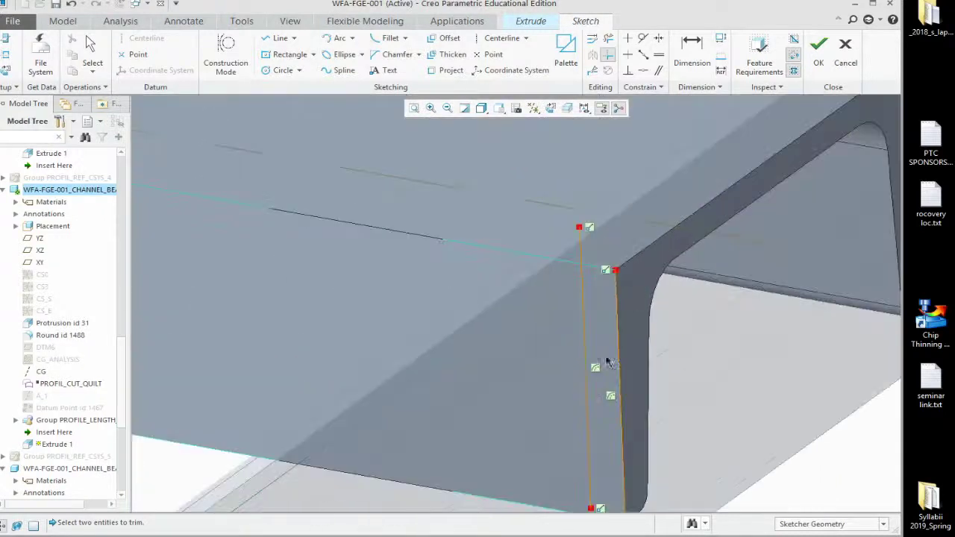
Draw a line down the beam end from the corner and trim its overhang back to the top corner
left_click(280, 38)
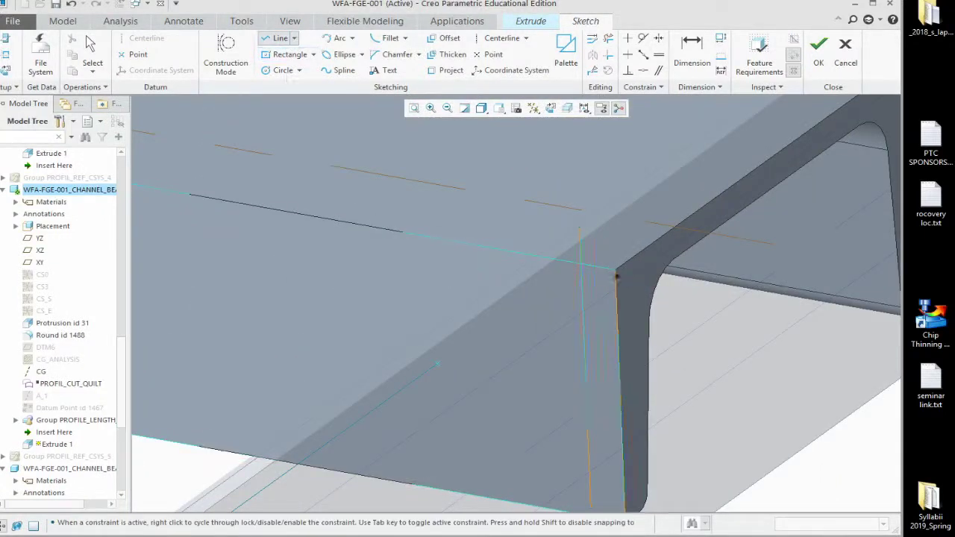
left_click(579, 271)
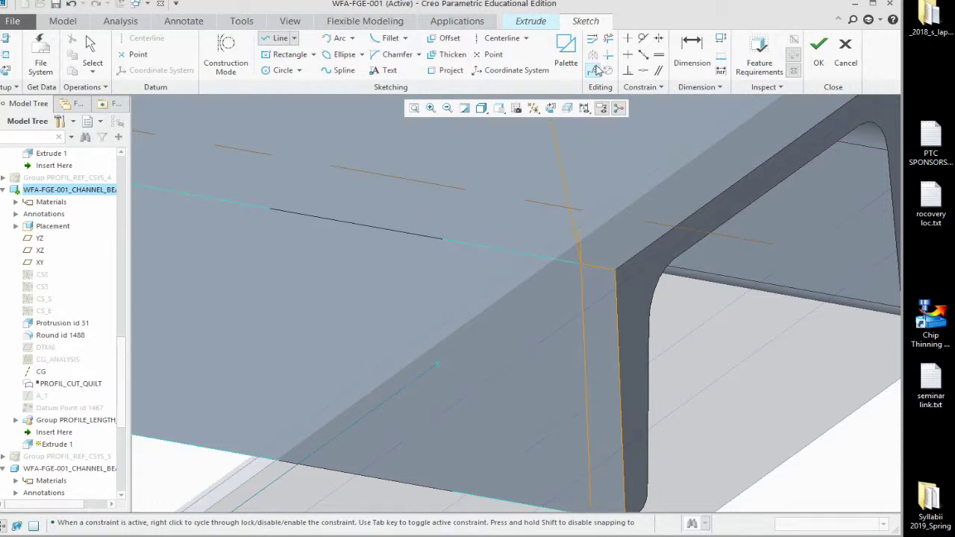
scroll(531, 175, "down", 4)
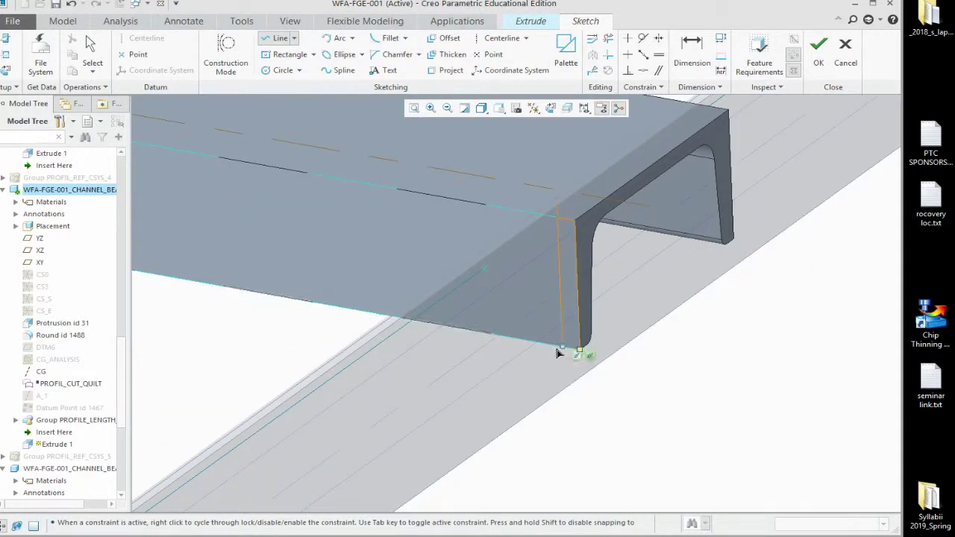
scroll(572, 387, "up", 3)
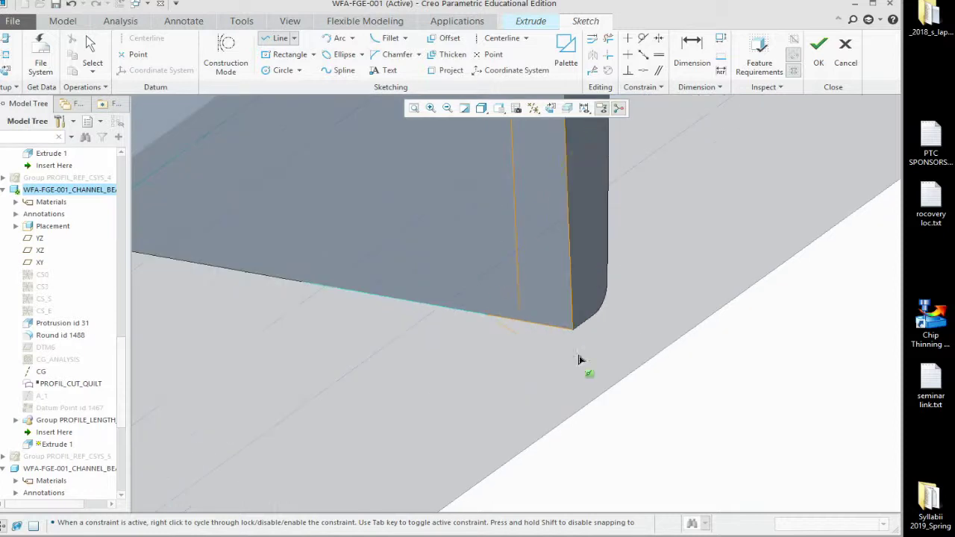
left_click(609, 57)
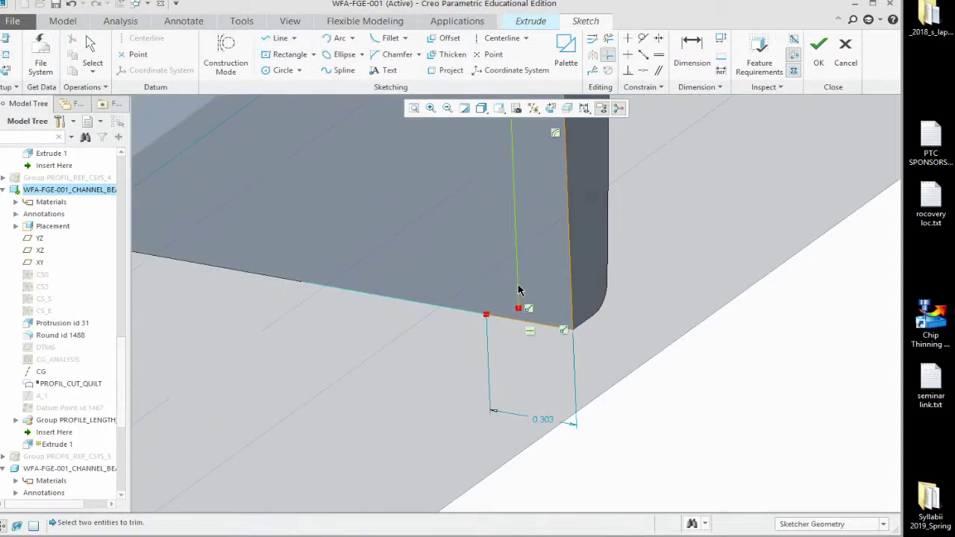
scroll(538, 388, "down", 5)
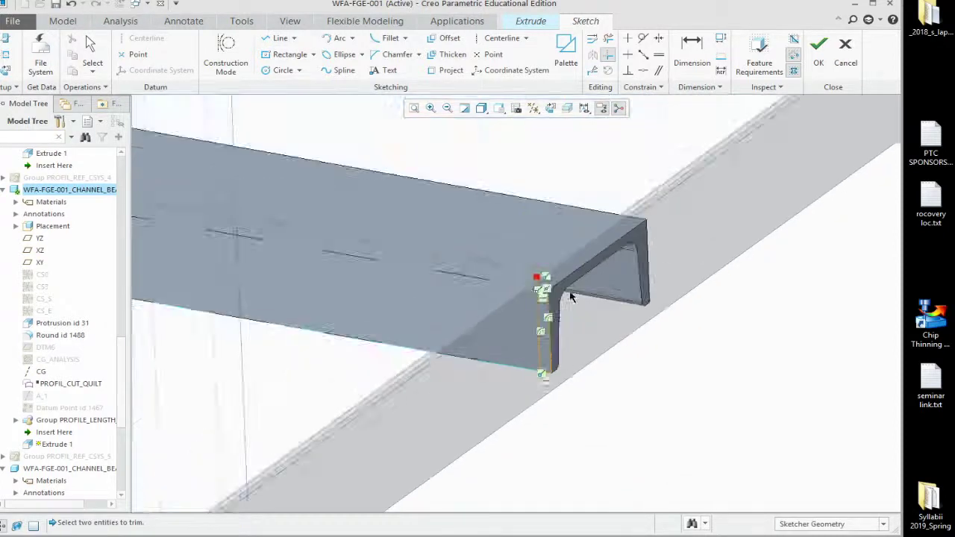
scroll(522, 339, "up", 5)
left_click(452, 309)
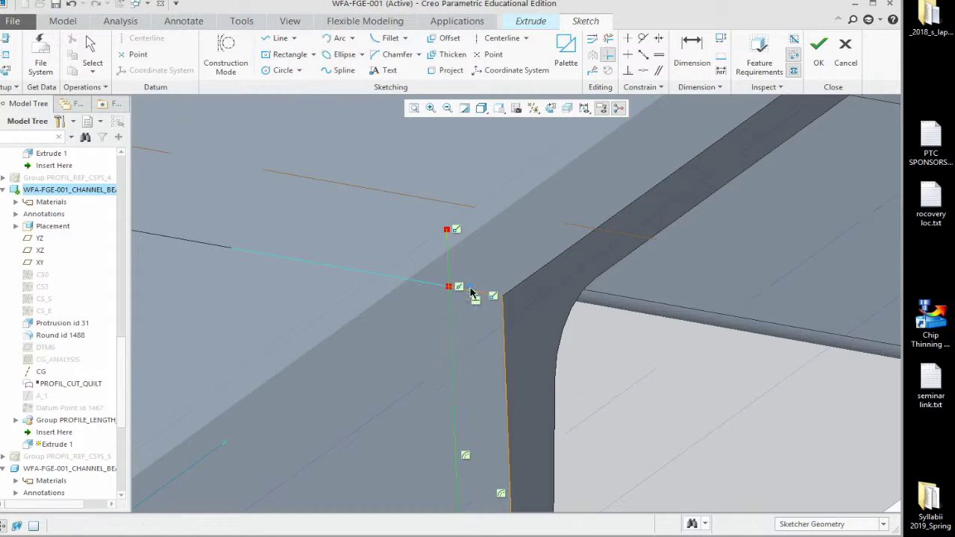
left_click(471, 292)
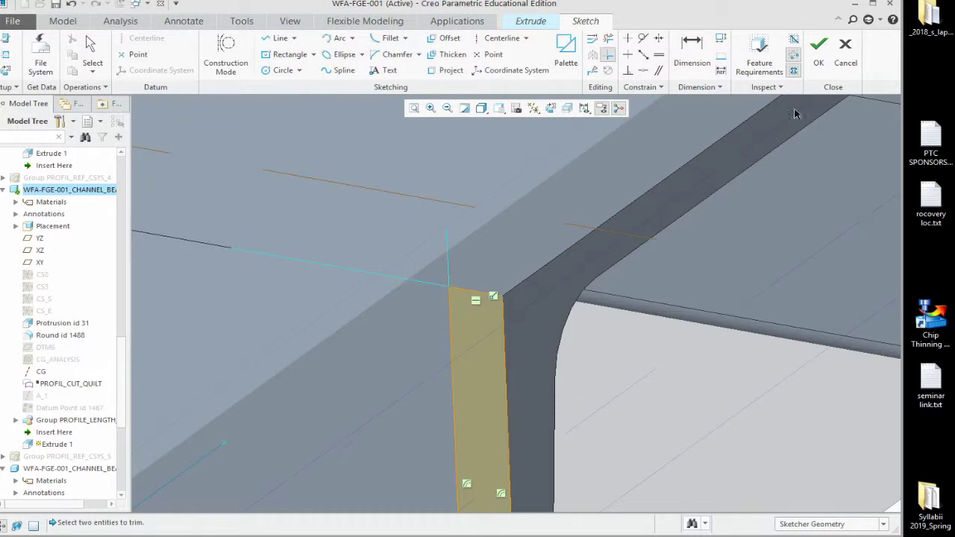
Accept the sketch, flip the depth direction and remove material to cut CHANNEL_BEAM_5's end 6.553 deep
left_click(818, 52)
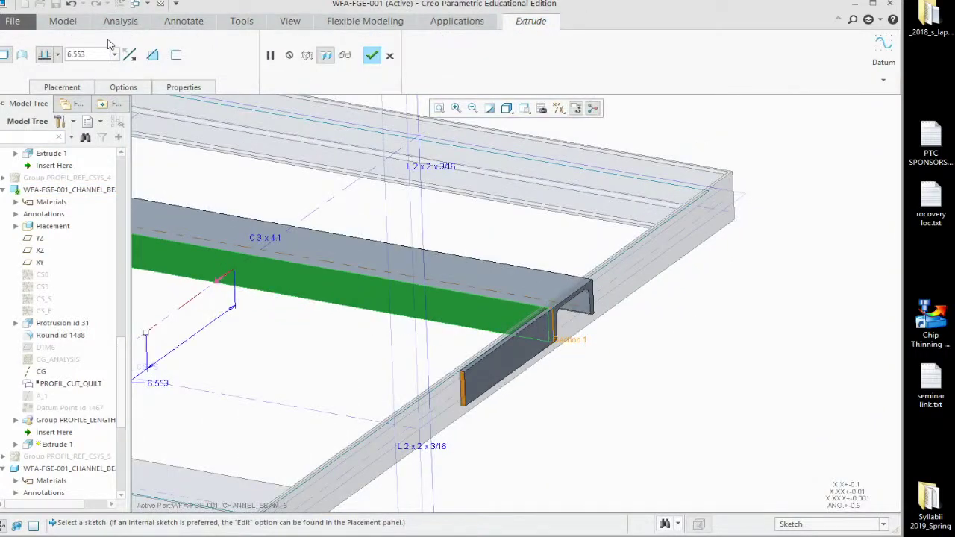
left_click(129, 55)
left_click(152, 55)
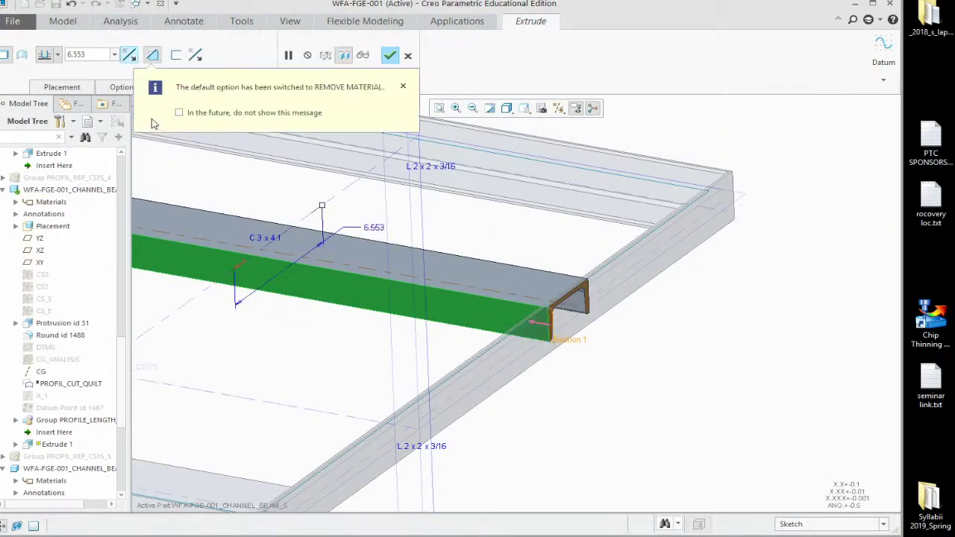
left_click(391, 54)
key("ctrl+d")
scroll(656, 394, "down", 5)
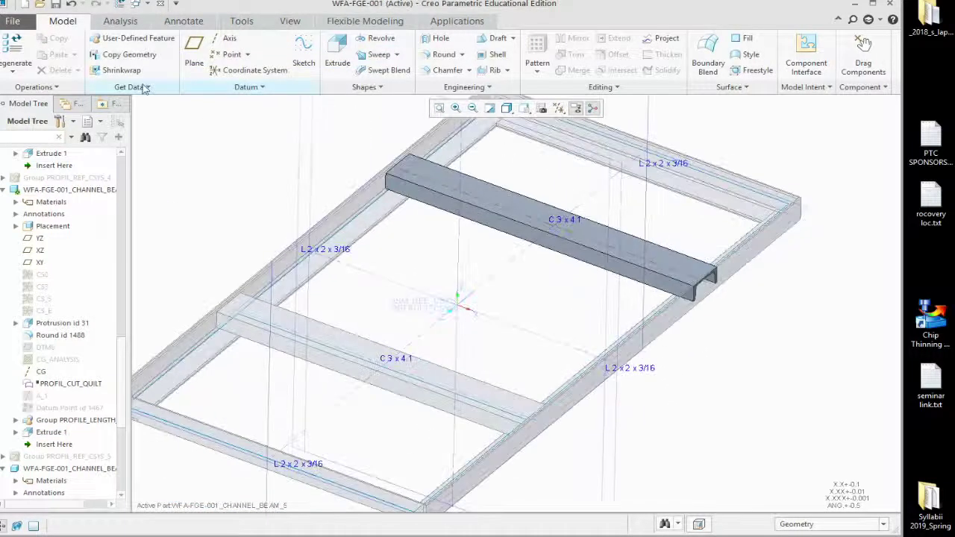
scroll(124, 171, "down", 6)
Activate WFA-FGE-001.ASM from the Model Tree, orbit lower, and select the other C3x4.1 channel beam
scroll(124, 172, "up", 6)
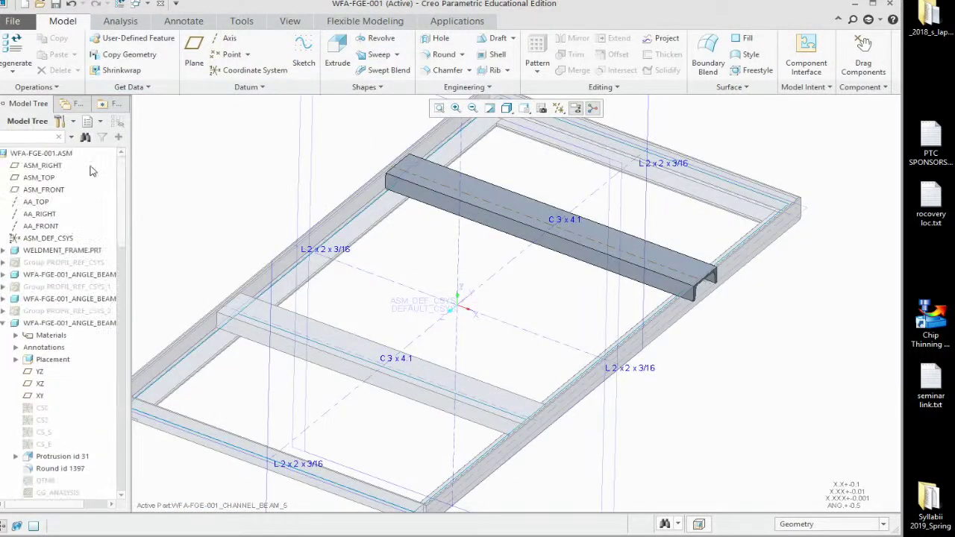
right_click(56, 154)
left_click(60, 109)
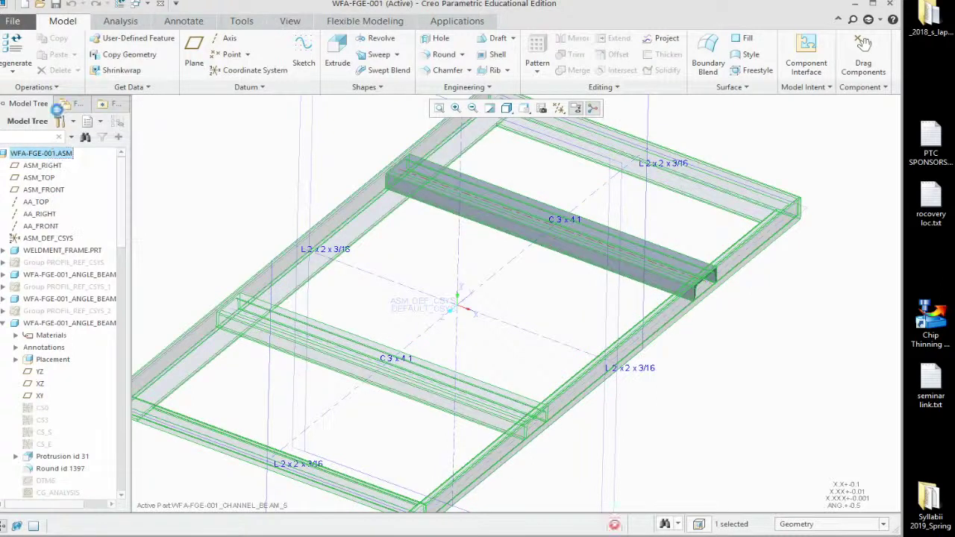
scroll(554, 305, "up", 5)
middle_click_drag(501, 315, 539, 253)
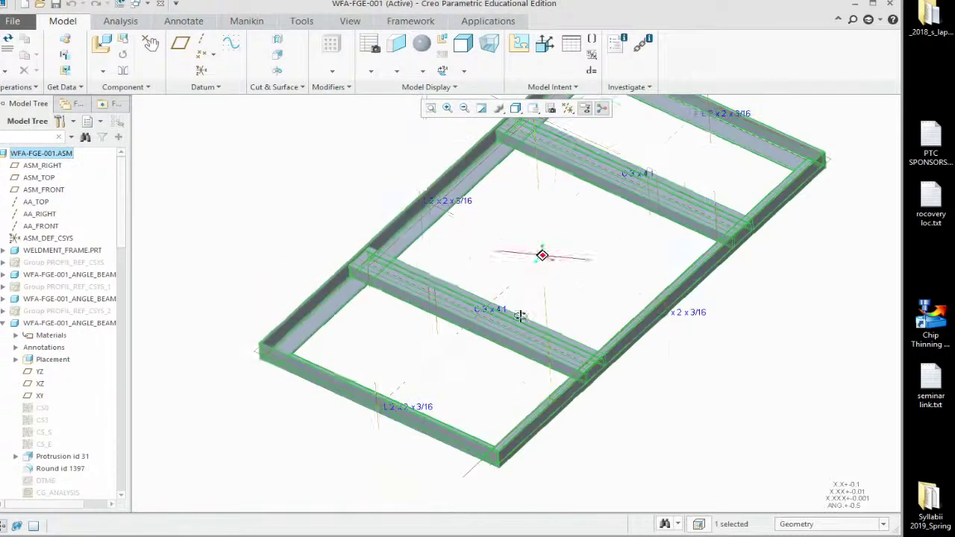
left_click(594, 213)
scroll(475, 311, "down", 5)
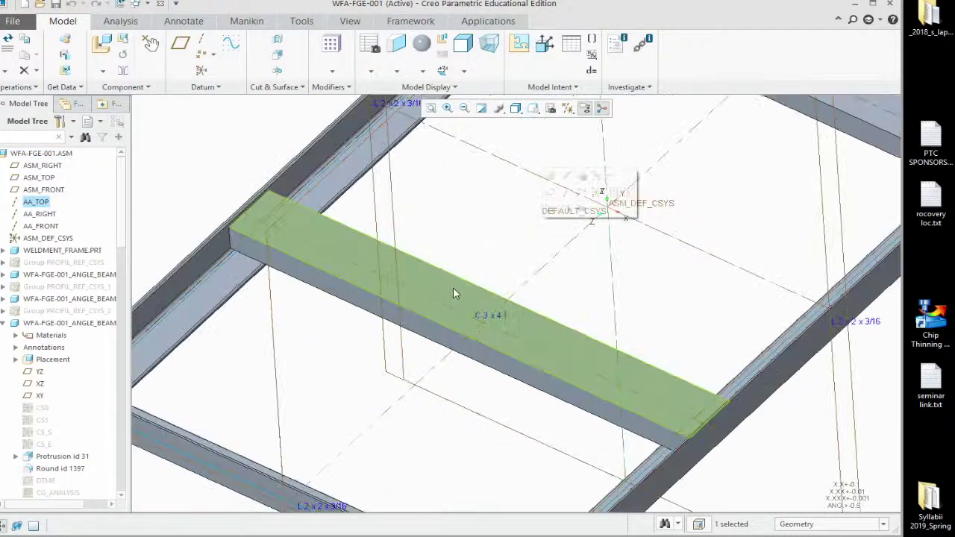
left_click(454, 289)
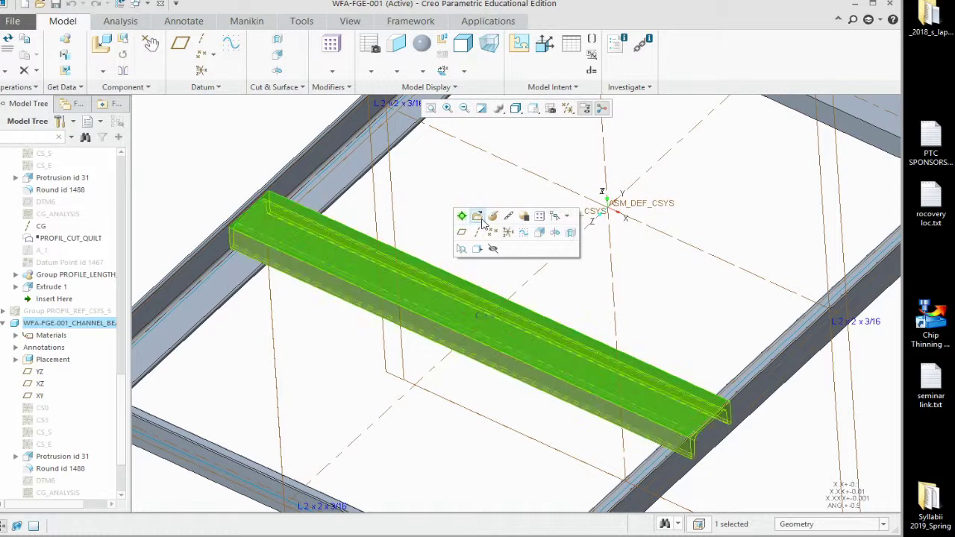
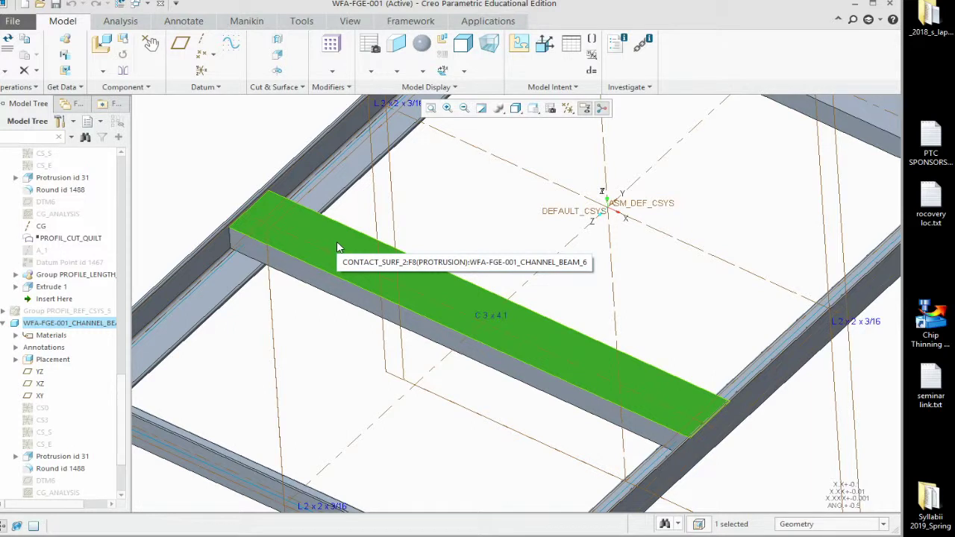
Activate the C 3 x 4.1 channel beam and start a hole on its top face
left_click(336, 248)
left_click(346, 167)
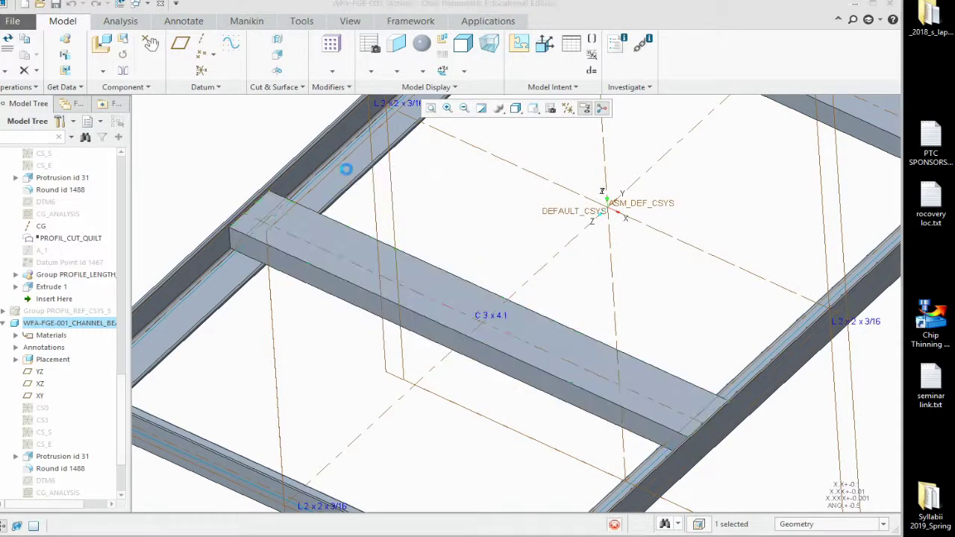
left_click(348, 241)
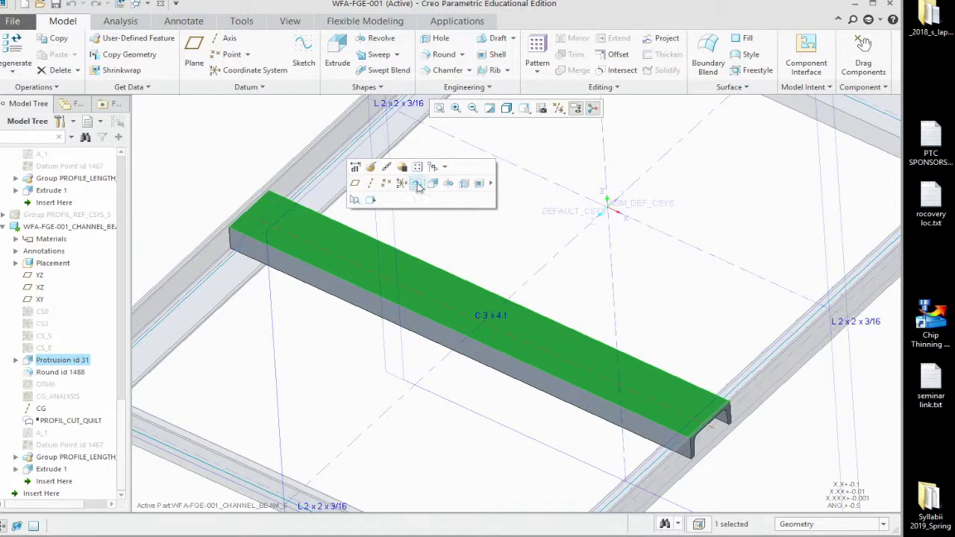
left_click(431, 41)
left_click(348, 236)
Reference the hole to the beam edges, offset 8.000 along the beam and 1.000 from the edge
scroll(353, 265, "down", 3)
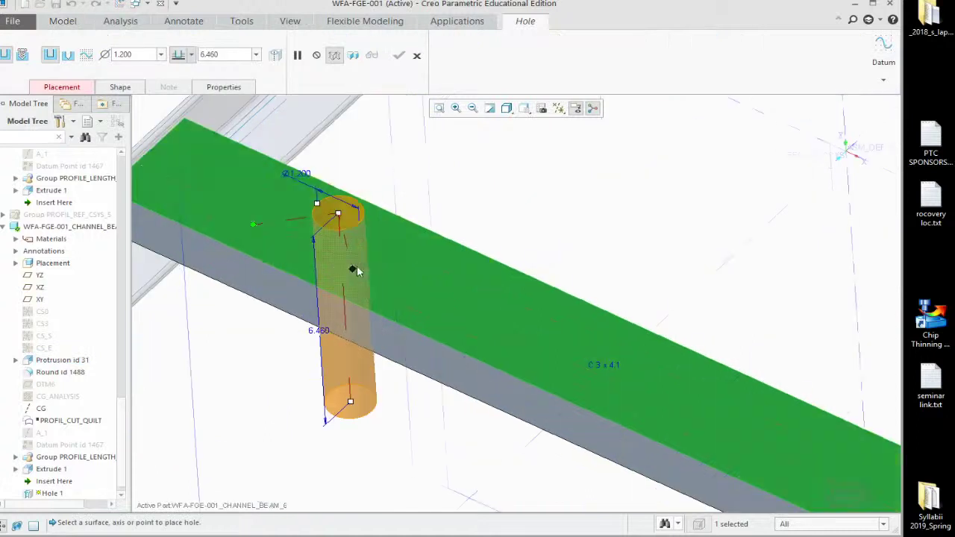
left_click_drag(354, 270, 277, 267)
left_click_drag(258, 229, 543, 303)
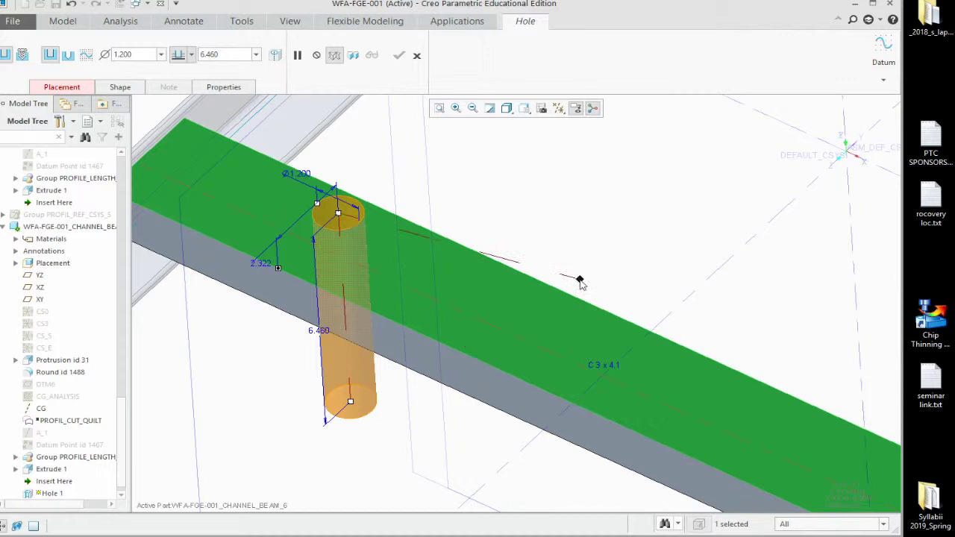
scroll(575, 279, "down", 5)
scroll(589, 296, "down", 2)
scroll(605, 293, "up", 2)
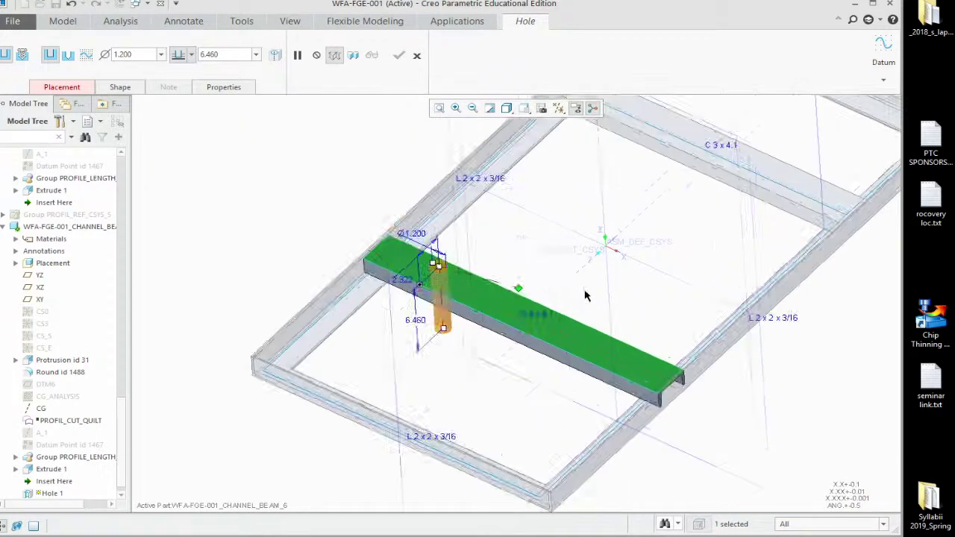
left_click(396, 381)
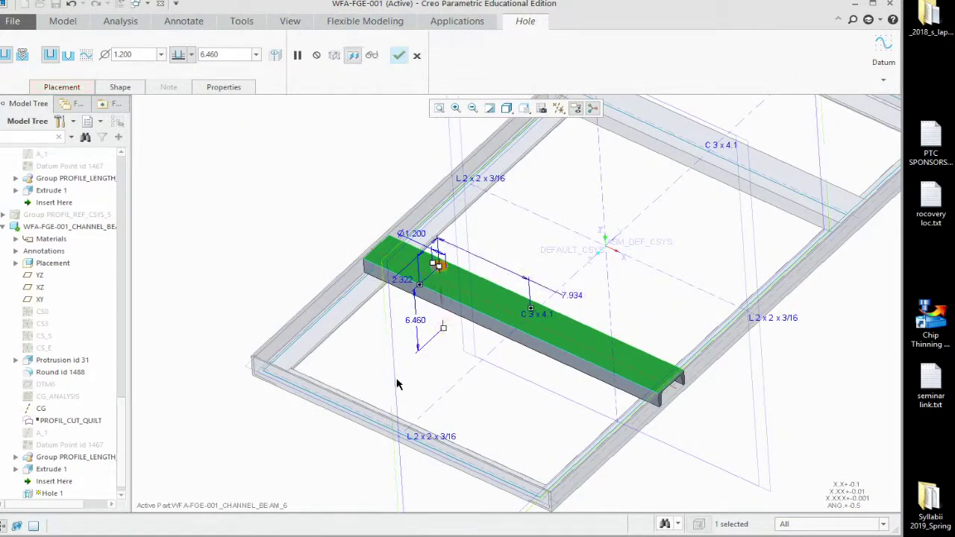
double_click(579, 299)
type("8")
key("Return")
scroll(461, 295, "down", 5)
double_click(316, 263)
type("0.6")
key("Return")
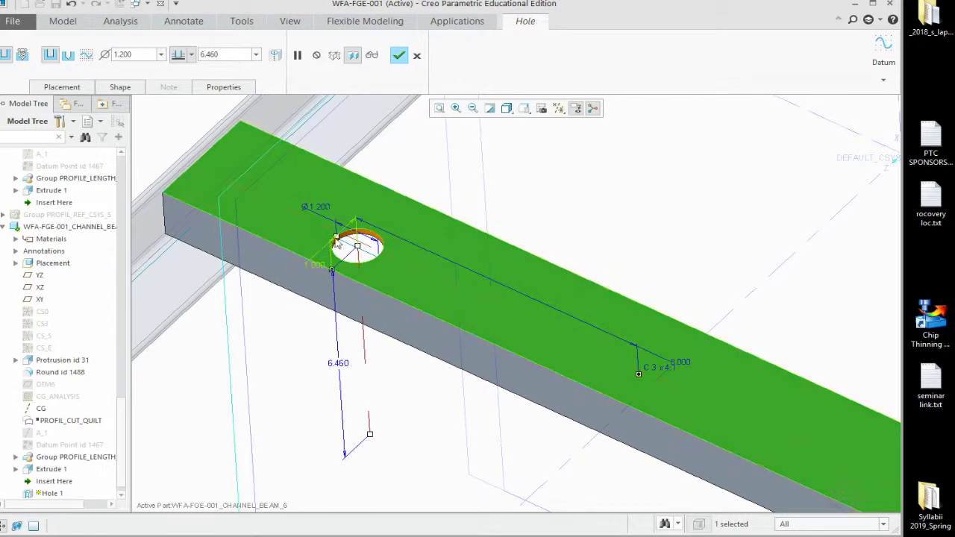
Give the hole a 0.410 diameter cut Through Until, and finish Hole 1
double_click(133, 53)
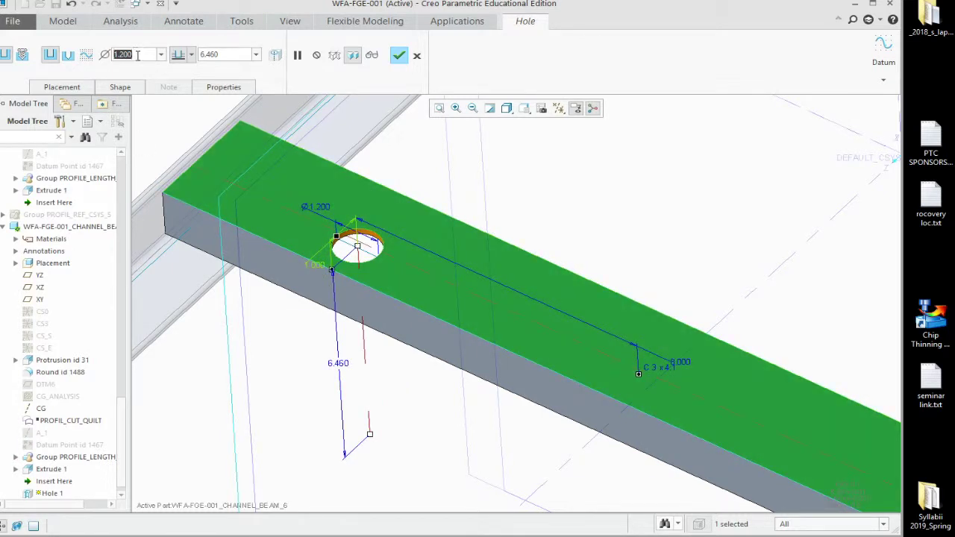
key("BackSpace")
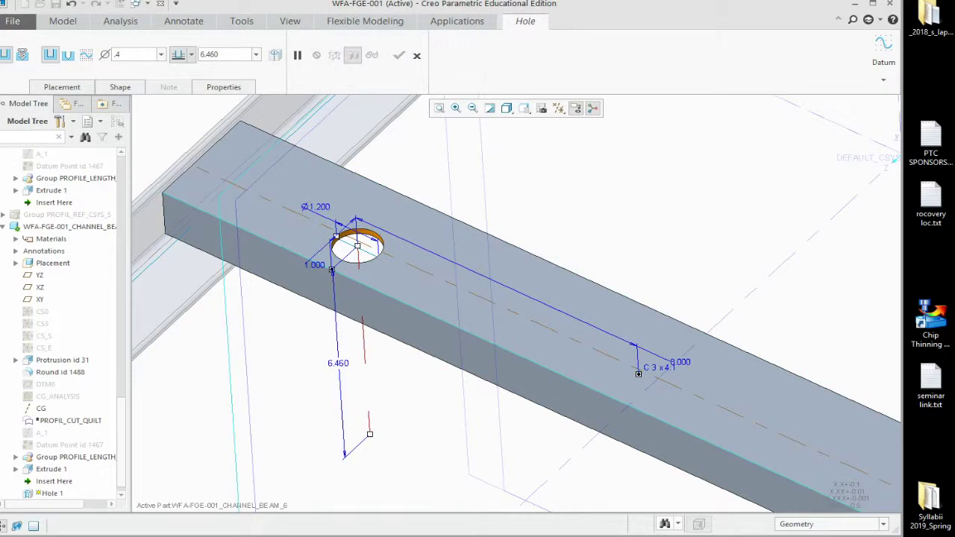
key("Return")
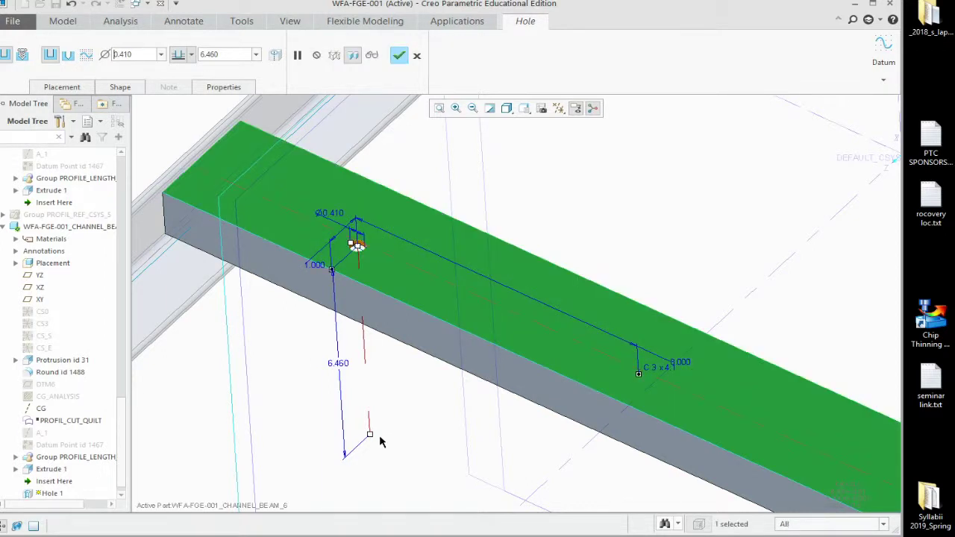
left_click(191, 55)
left_click(180, 109)
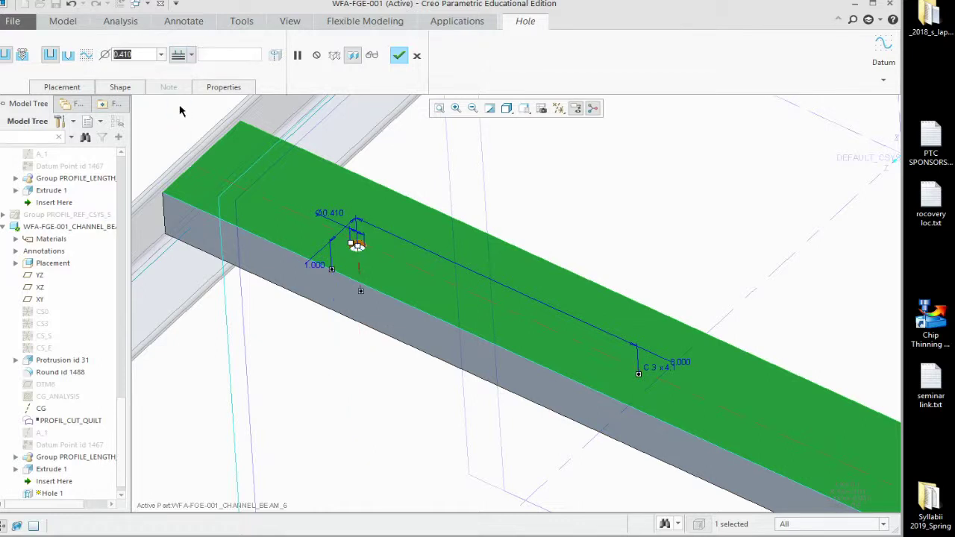
left_click(395, 56)
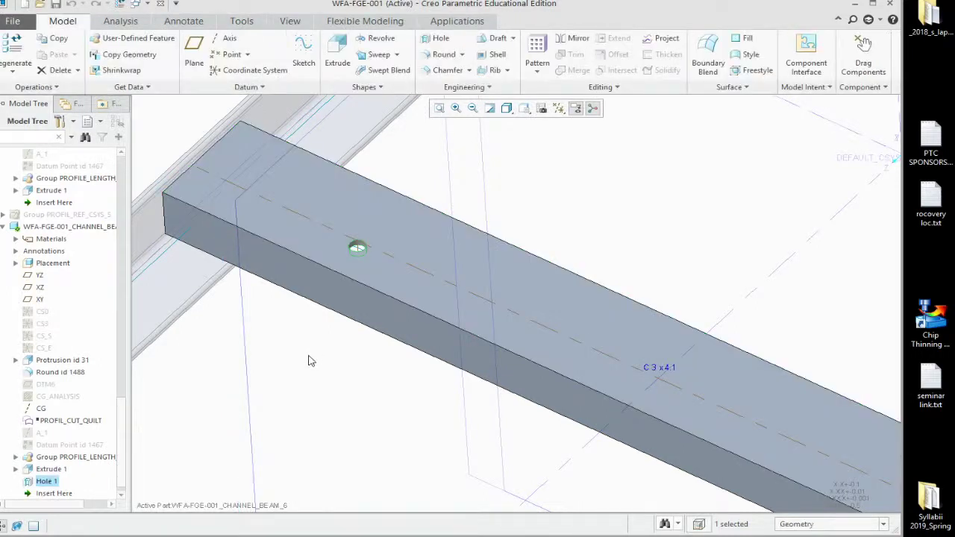
Paste a copy of the hole onto the beam and set its offset along the beam to 8.000
scroll(314, 361, "down", 5)
scroll(386, 290, "up", 5)
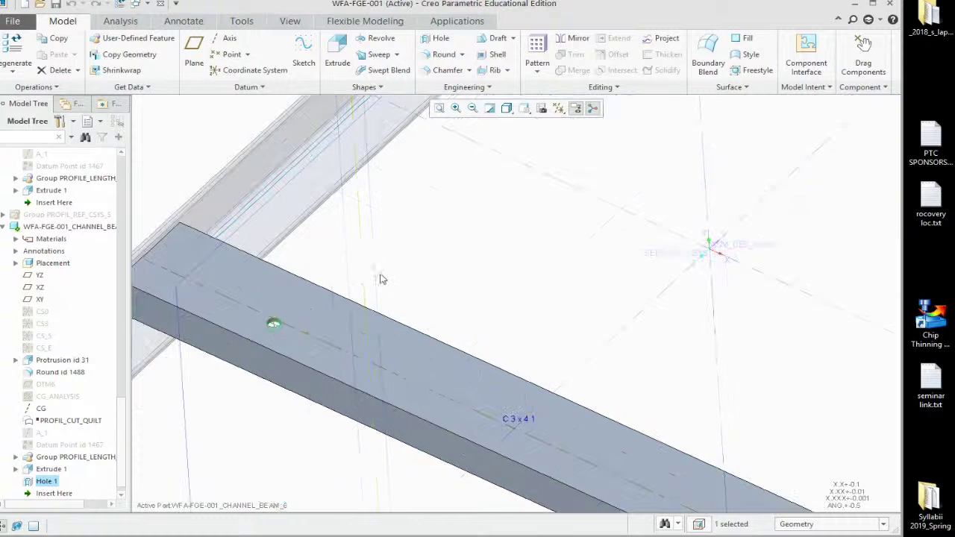
left_click(308, 315)
key("h")
scroll(250, 324, "up", 3)
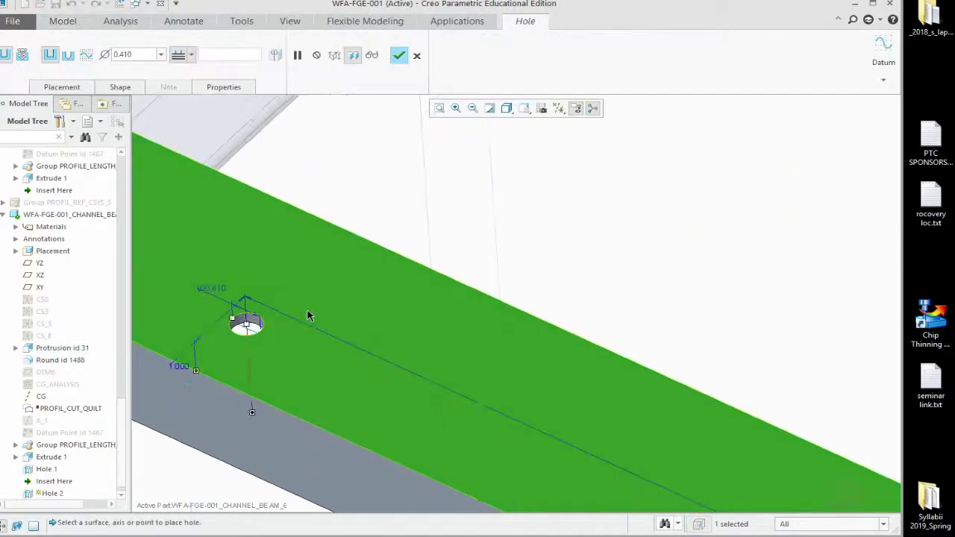
left_click_drag(247, 325, 313, 268)
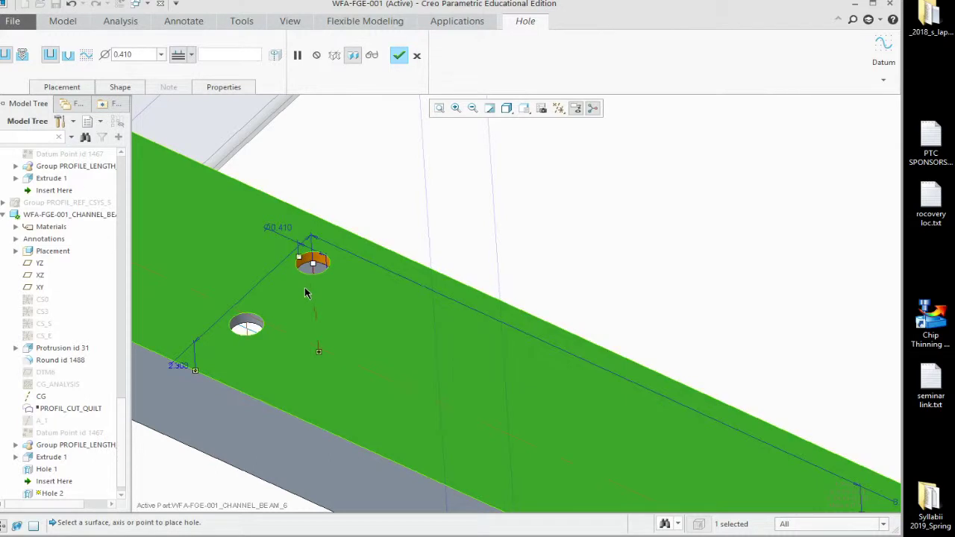
scroll(336, 341, "down", 2)
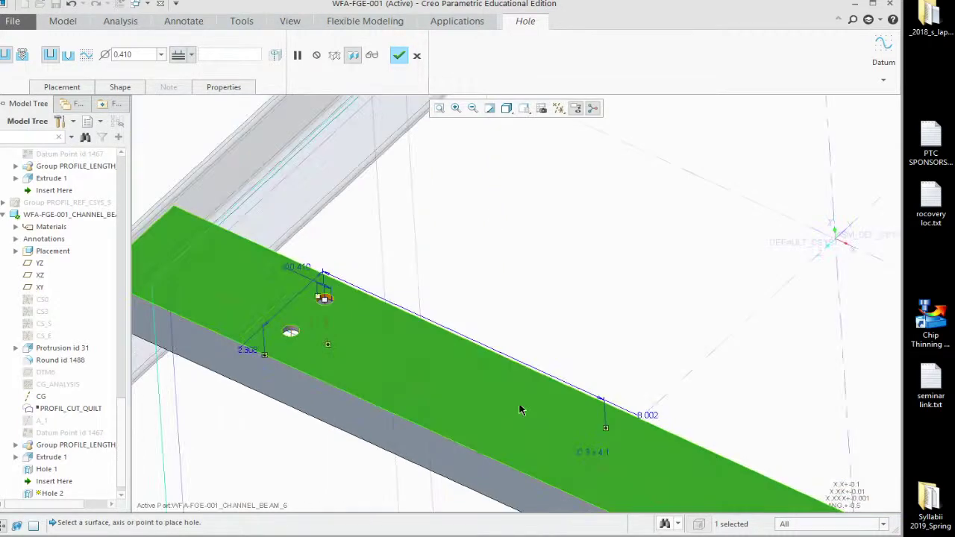
double_click(647, 416)
type("8")
key("Return")
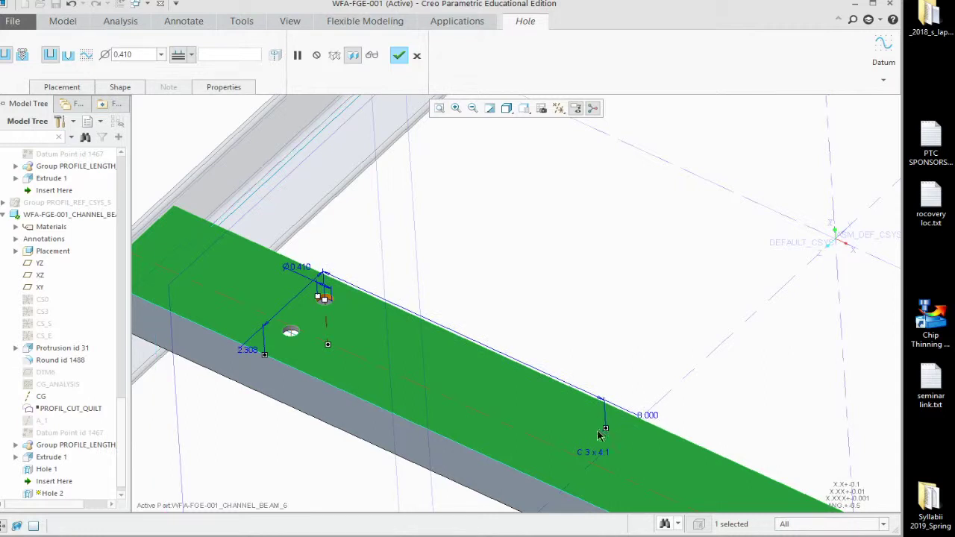
Offset the copied hole 1.250 from the first hole and finish Hole 2
scroll(288, 358, "up", 2)
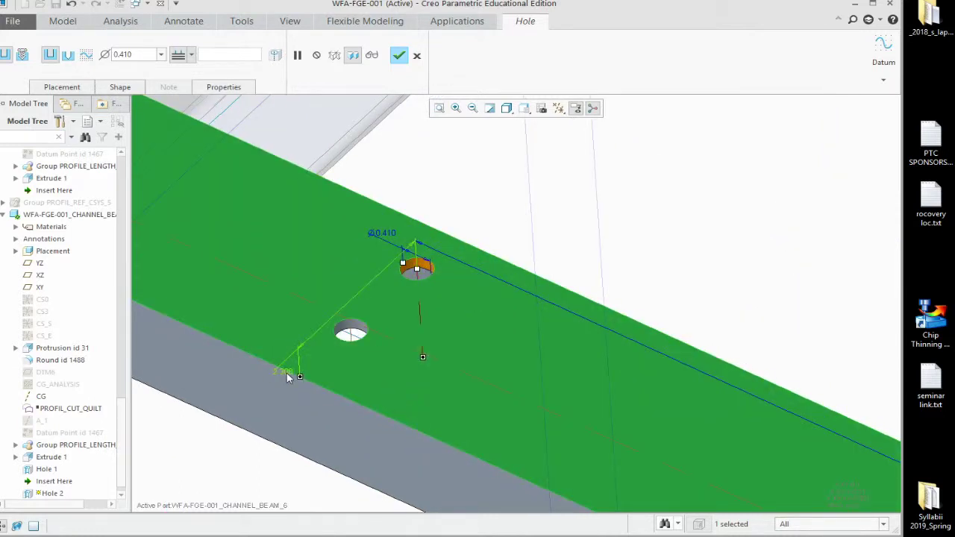
left_click(300, 377)
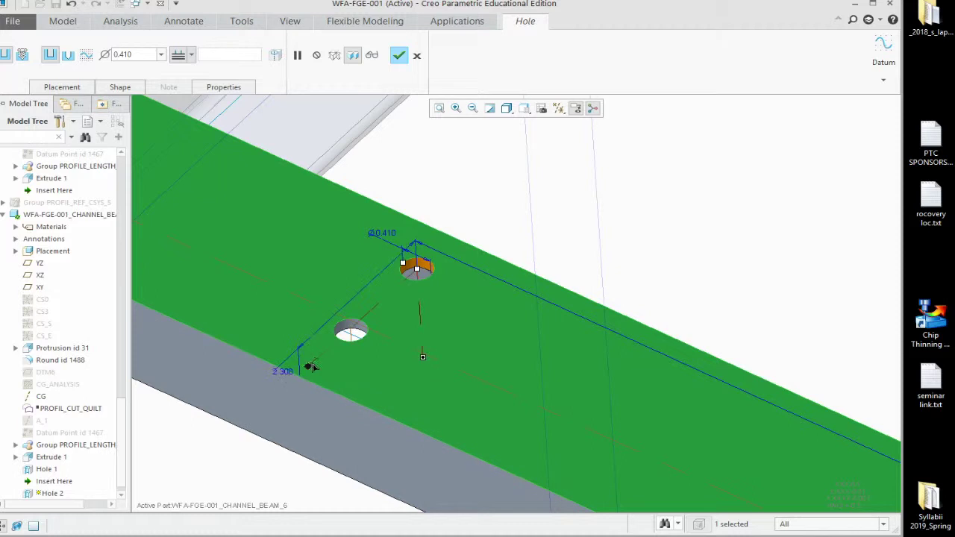
left_click_drag(353, 340, 351, 333)
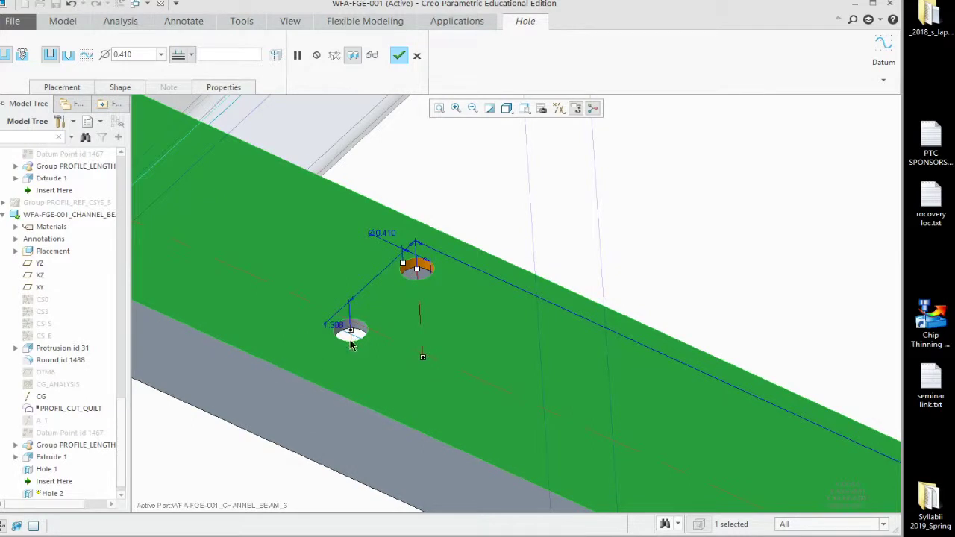
left_click_drag(332, 330, 333, 332)
type("1.25")
key("Return")
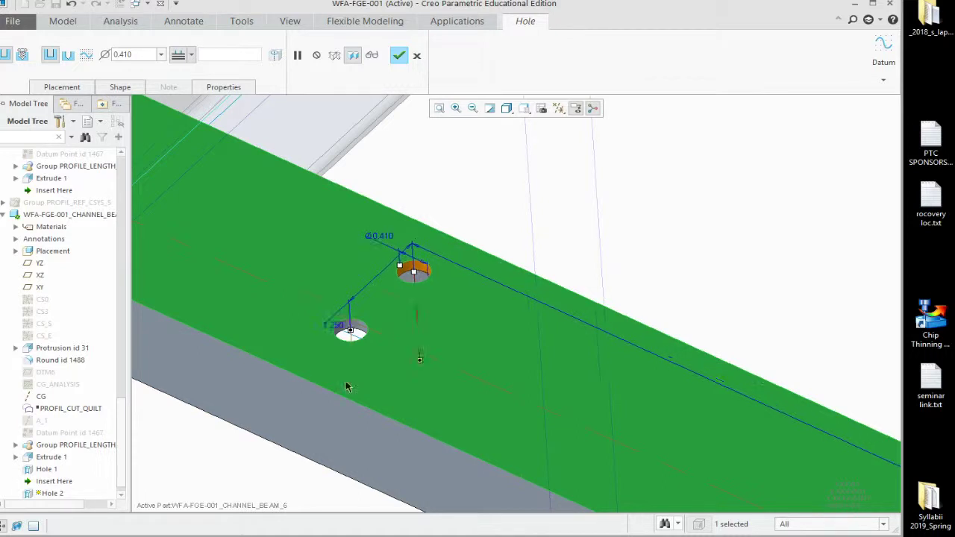
scroll(330, 358, "down", 3)
scroll(358, 318, "up", 4)
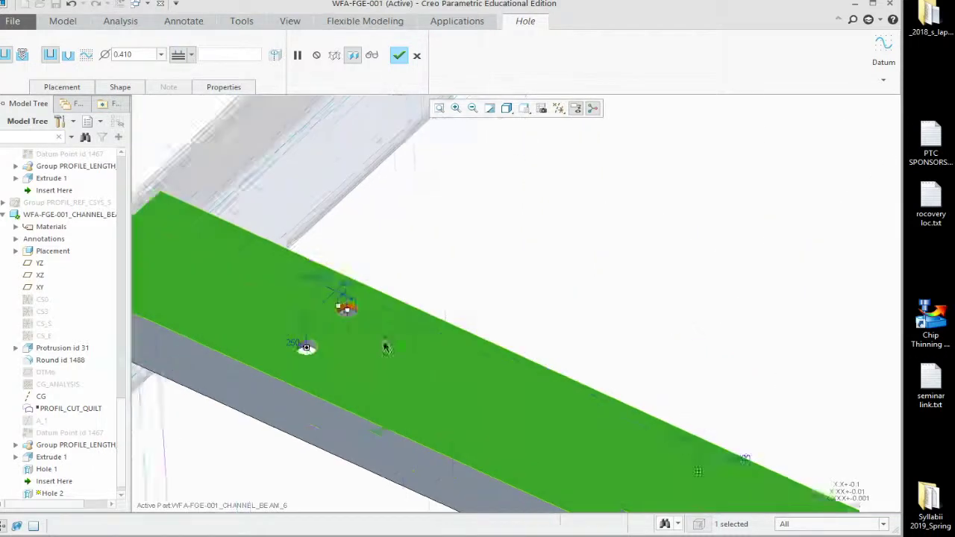
left_click(399, 55)
key("ctrl+d")
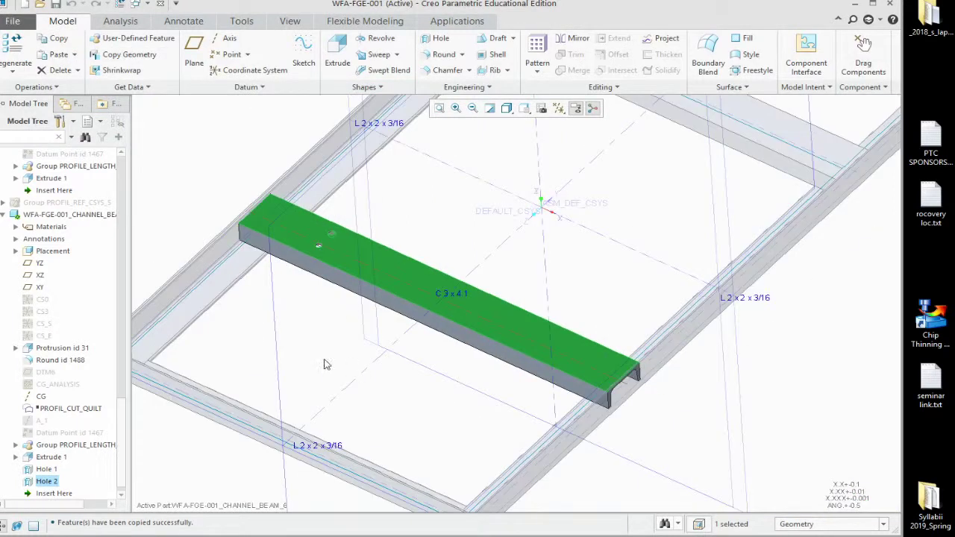
Pattern Hole 2 by direction along the beam's long edge, flipped, with 16.000 spacing
scroll(385, 338, "up", 2)
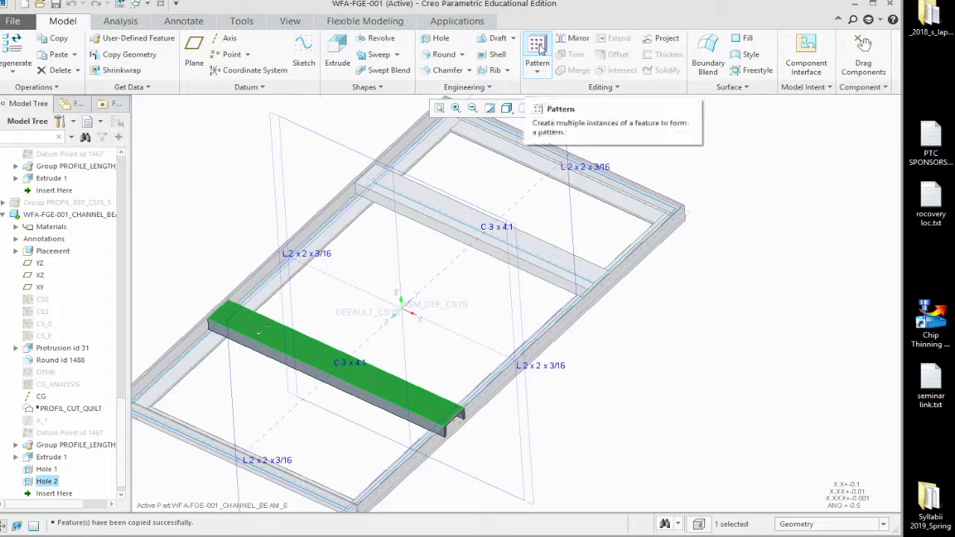
left_click(538, 46)
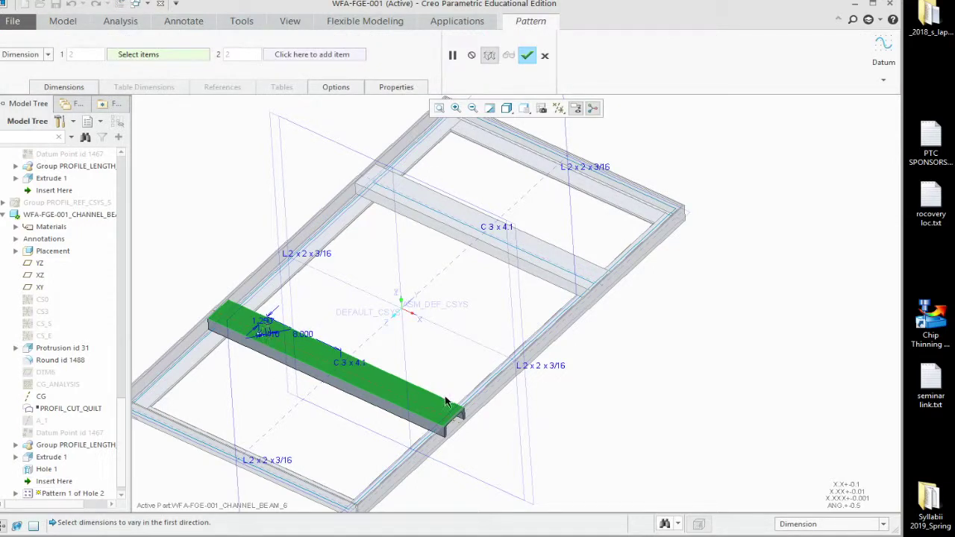
left_click(48, 55)
left_click(23, 79)
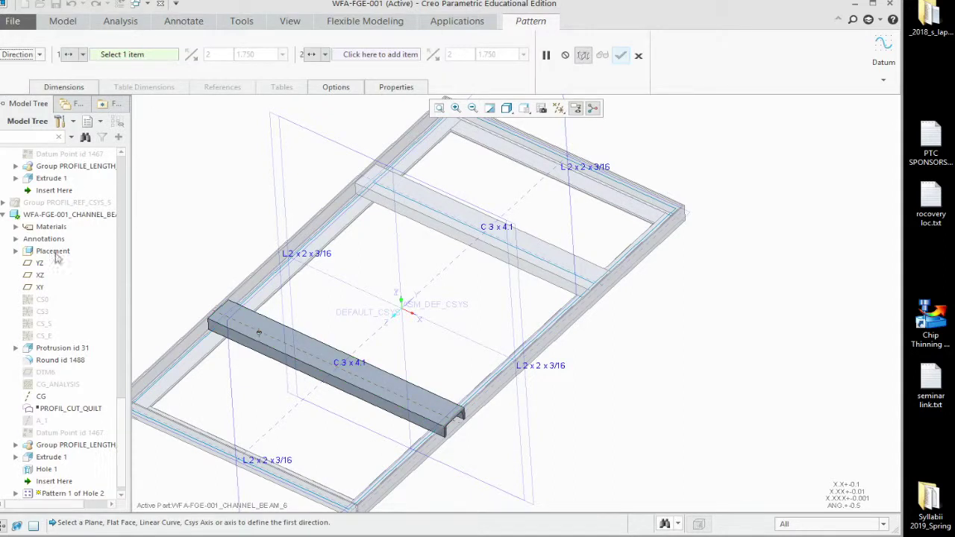
left_click(261, 341)
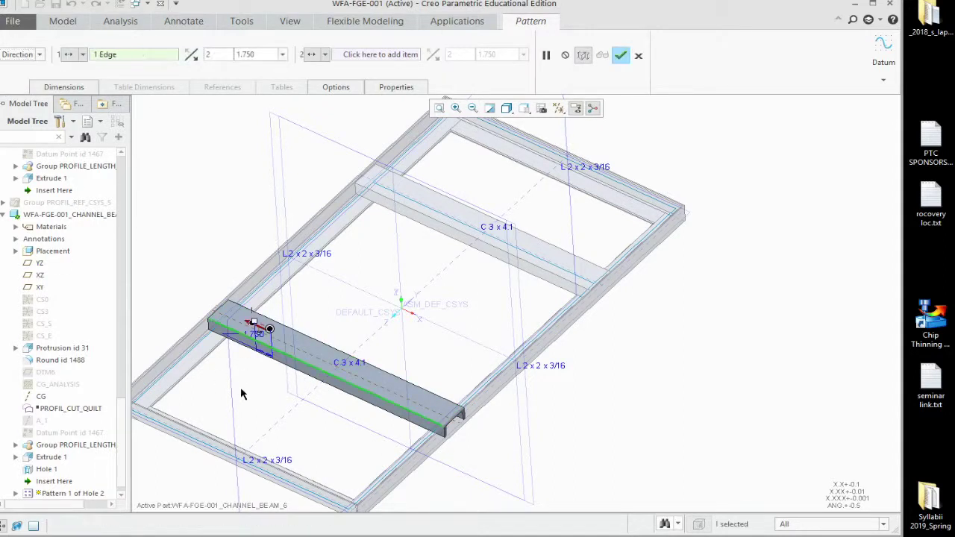
left_click(191, 56)
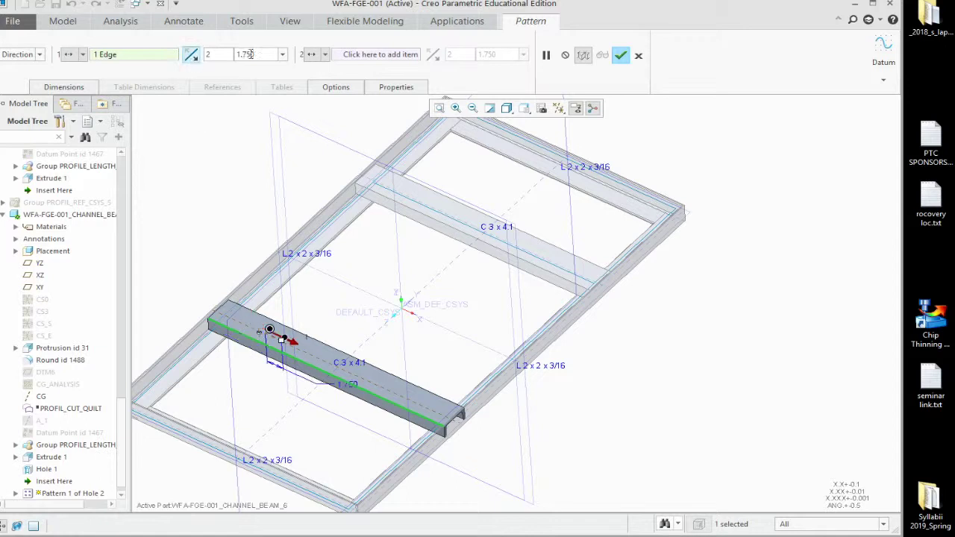
double_click(258, 55)
type("16")
key("Return")
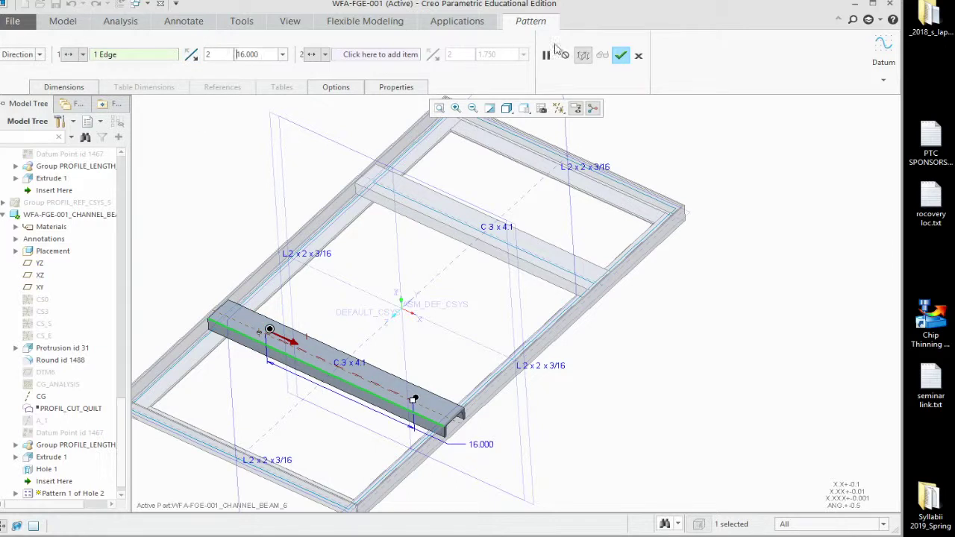
left_click(620, 57)
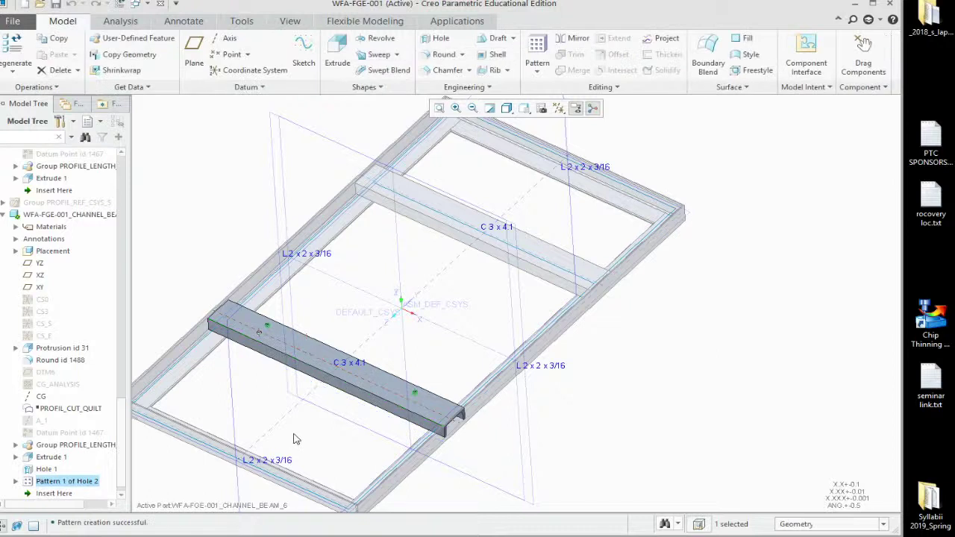
Delete Pattern 1 of Hole 2 while keeping Hole 1 and Hole 2
double_click(47, 480)
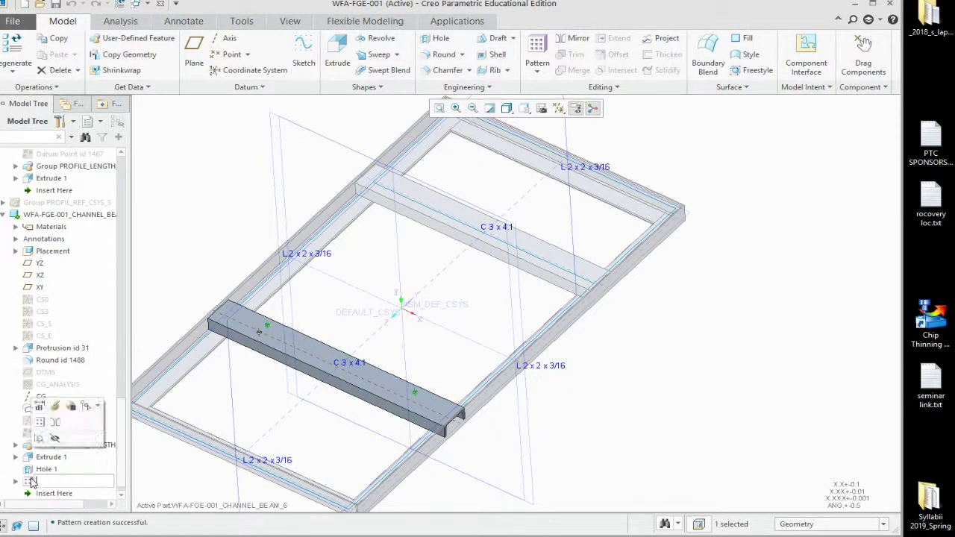
right_click(31, 483)
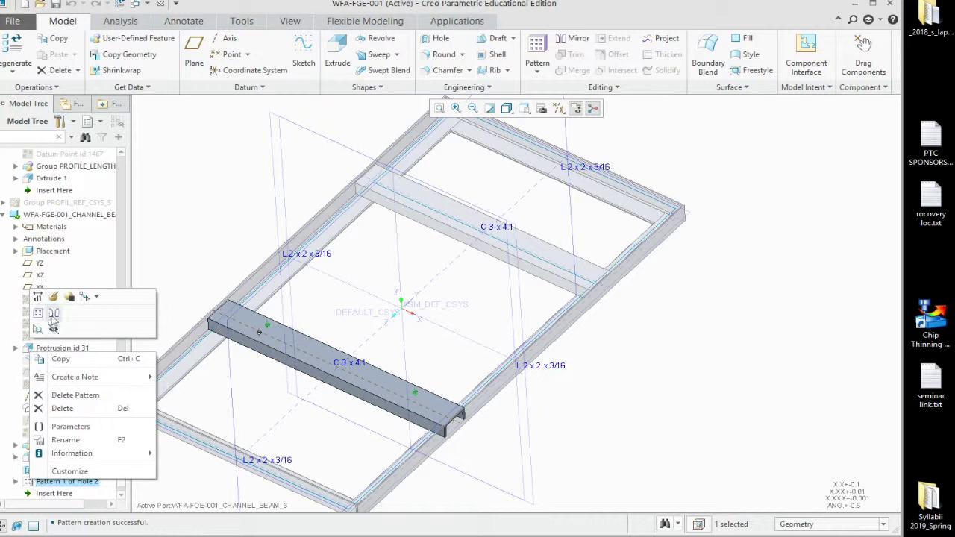
left_click(53, 297)
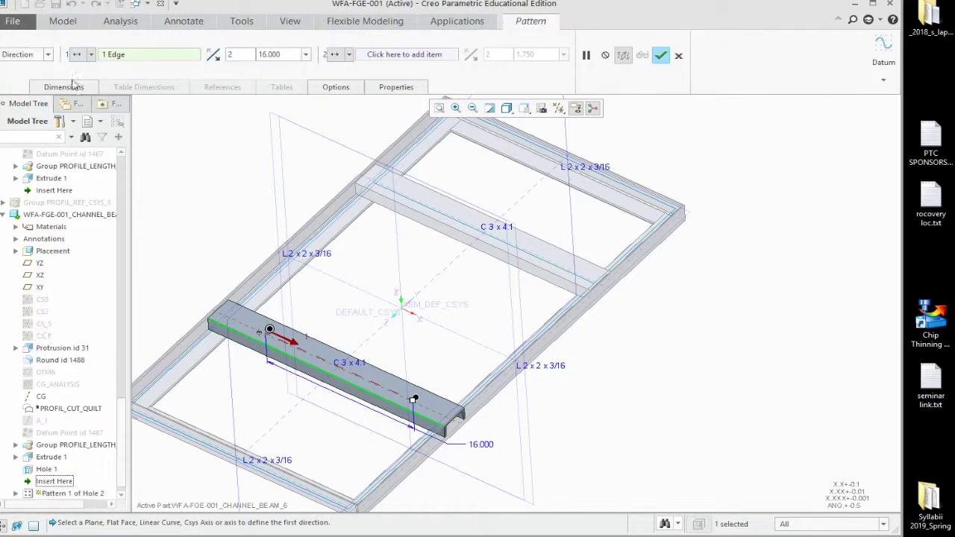
left_click(678, 55)
left_click(16, 482)
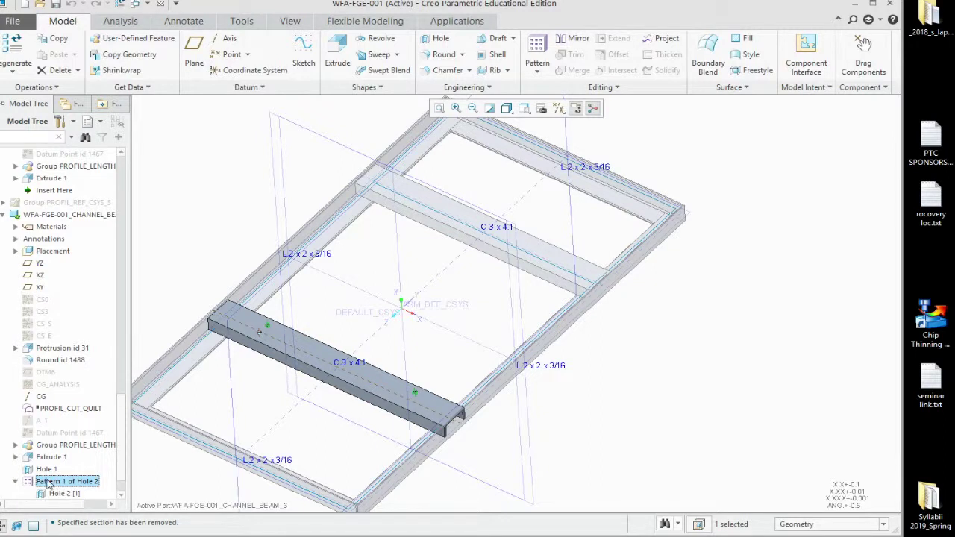
left_click(45, 470)
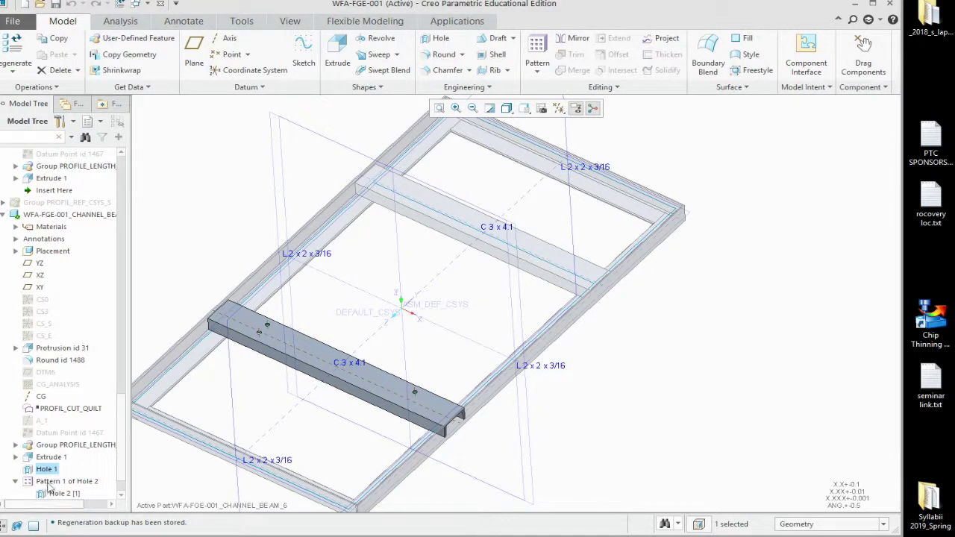
scroll(49, 481, "down", 1)
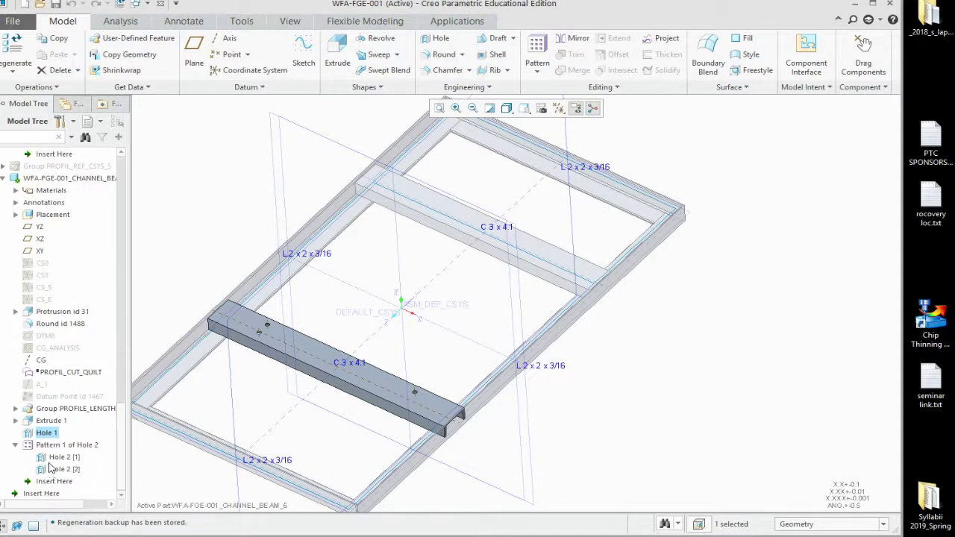
left_click(50, 460)
left_click(53, 470)
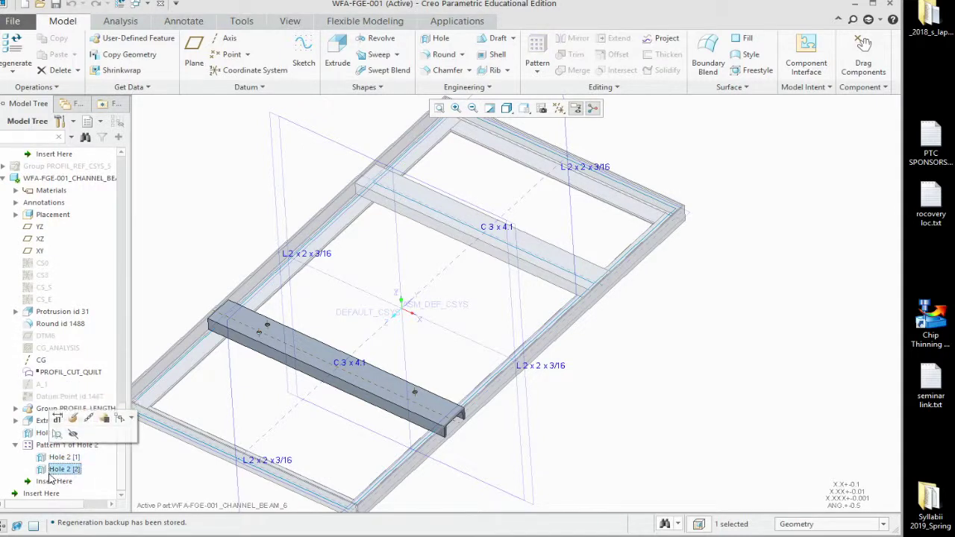
right_click(45, 445)
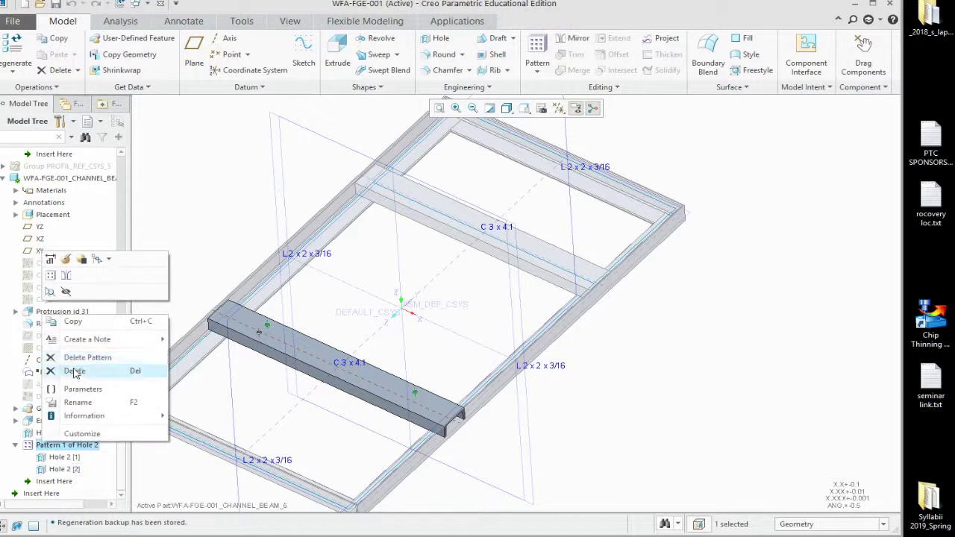
left_click(83, 357)
left_click(42, 468, "ctrl")
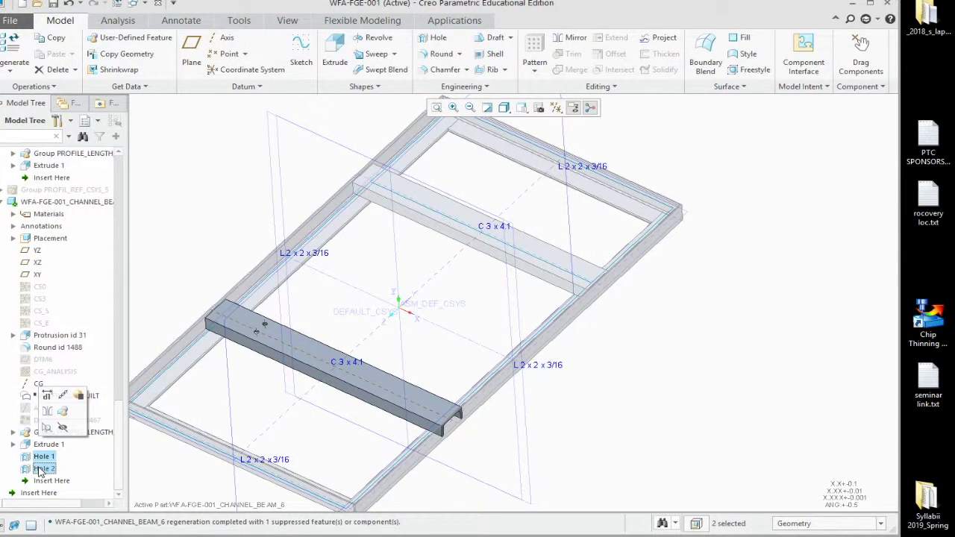
Group Hole 1 and Hole 2, then pattern the group along the beam edge at 16.000 spacing, flipped
right_click(39, 470)
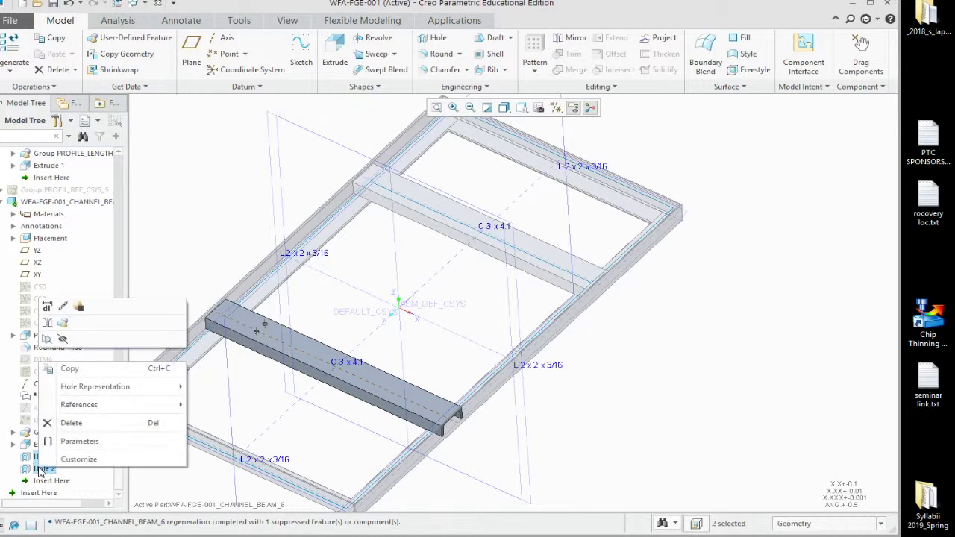
mouse_move(86, 405)
left_click(63, 326)
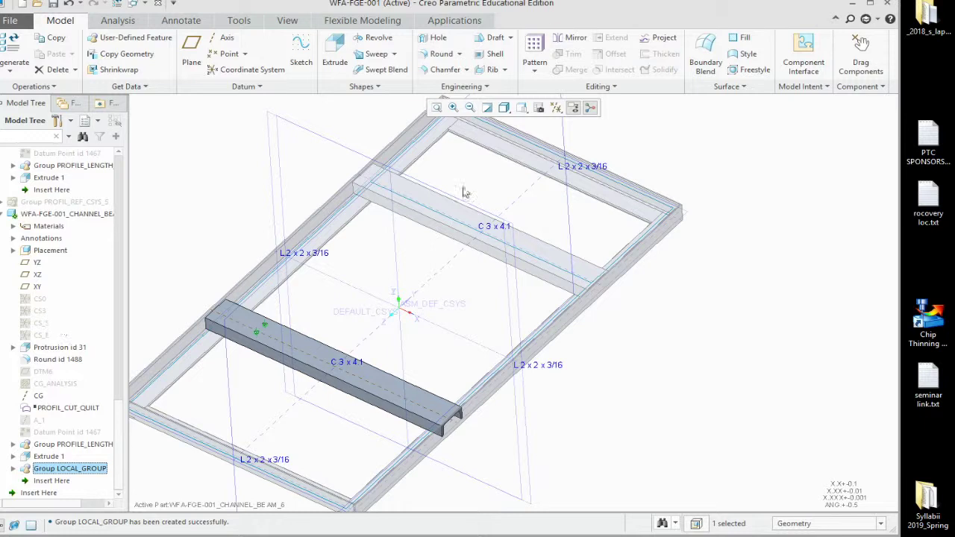
left_click(536, 54)
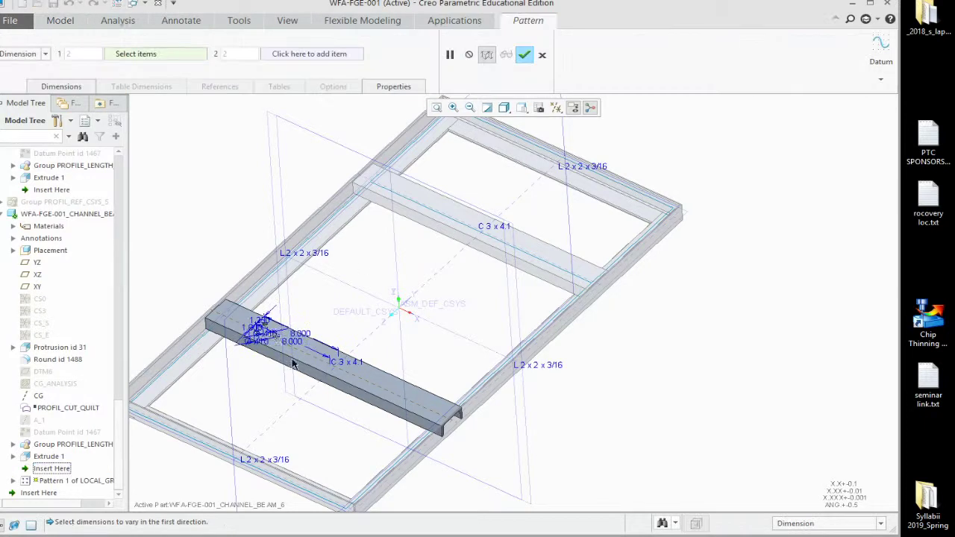
left_click(28, 55)
left_click(15, 74)
left_click(246, 334)
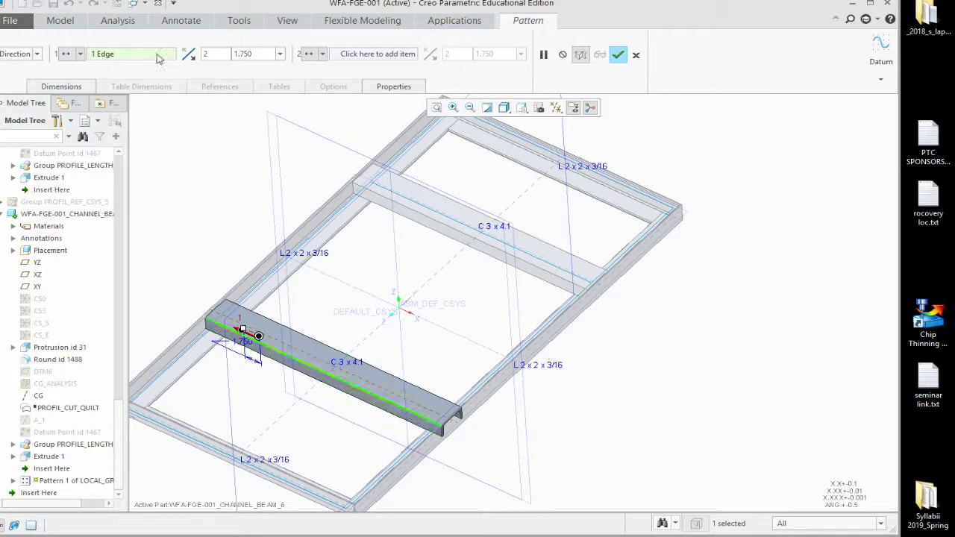
left_click(255, 55)
type("16")
key("Return")
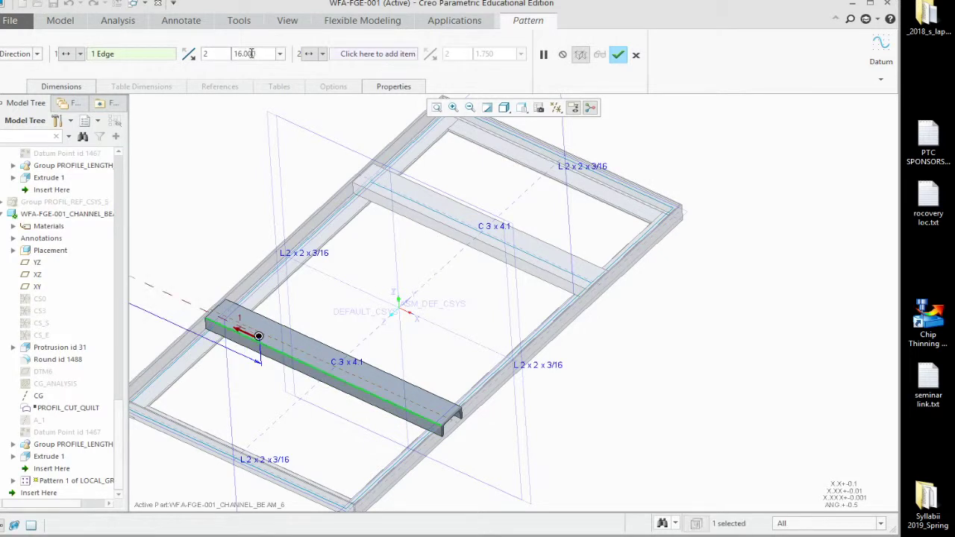
left_click(188, 54)
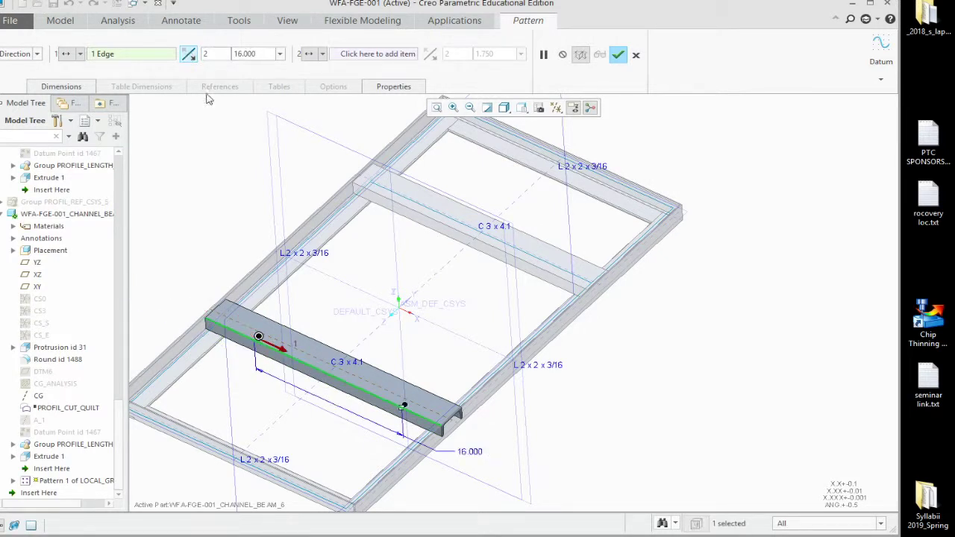
left_click(618, 56)
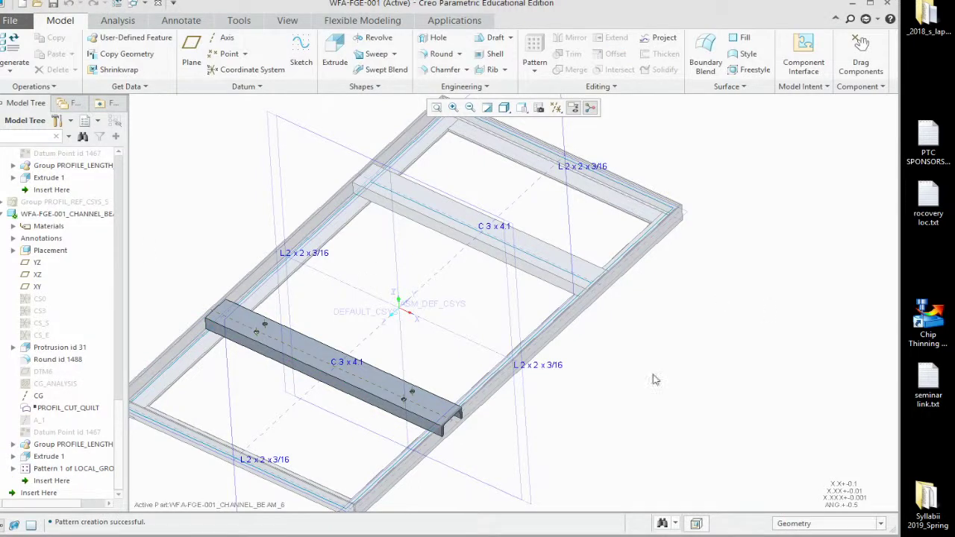
Reactivate the WFA-FGE-001 assembly and save it
scroll(118, 209, "up", 2)
scroll(120, 192, "up", 9)
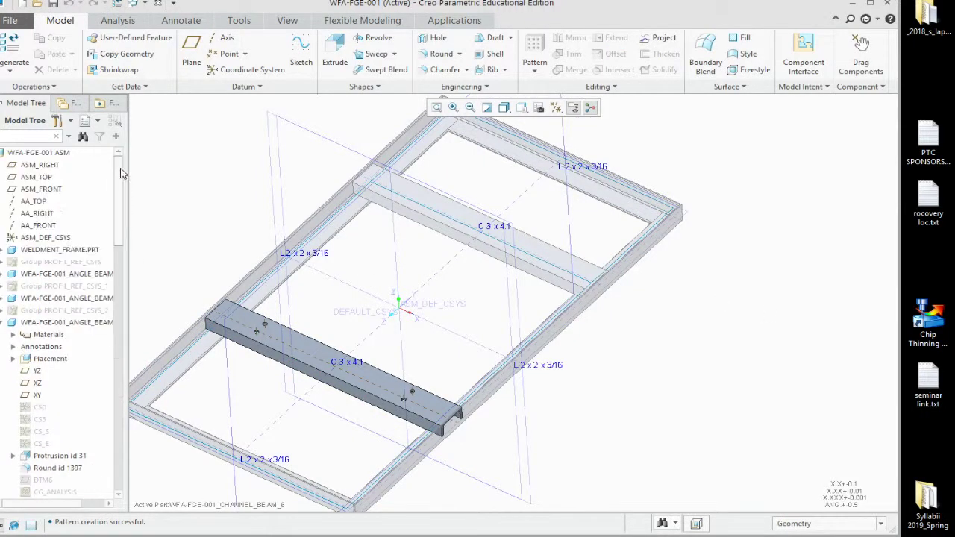
left_click(32, 153)
left_click(37, 101)
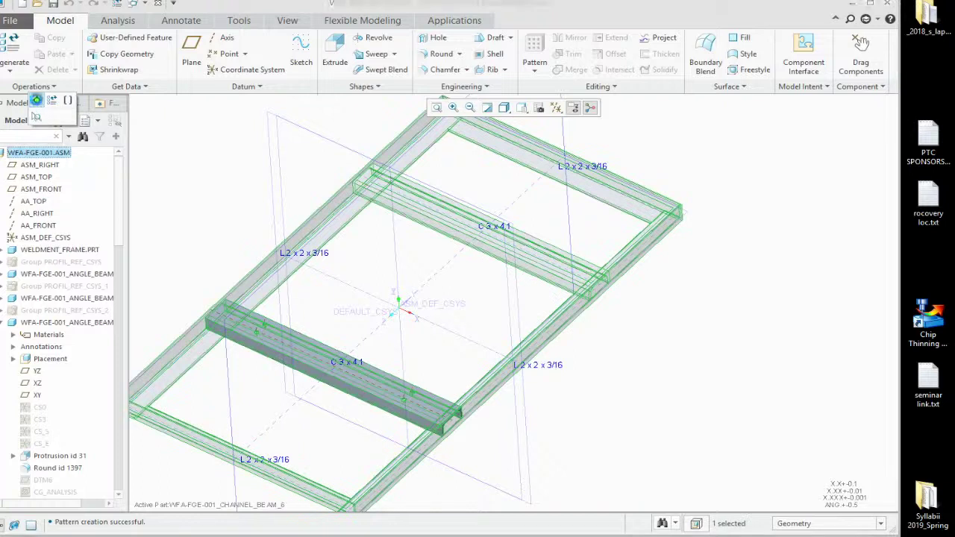
left_click(400, 272)
left_click(400, 273)
key("ctrl+s")
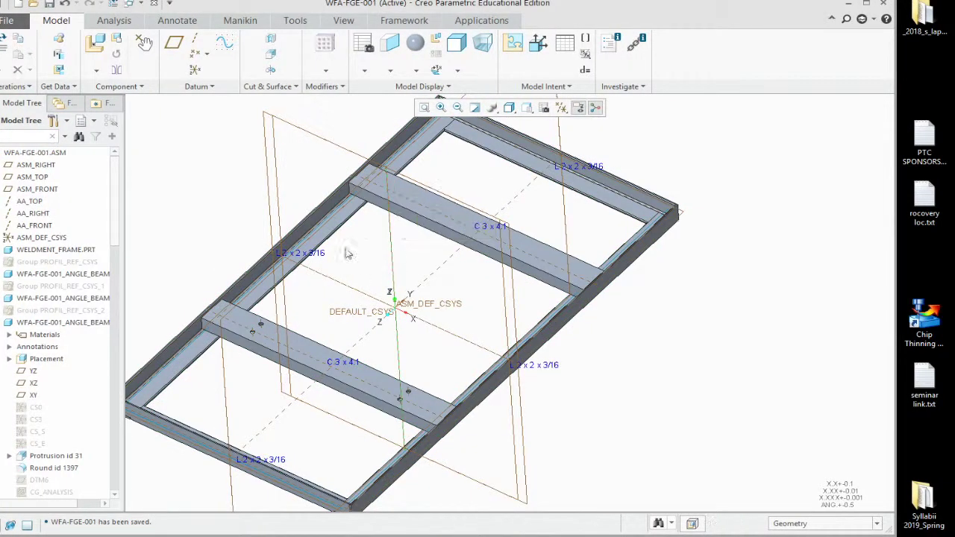
Activate the second C 3 x 4.1 channel beam, CHANNEL_BEAM_5
middle_click_drag(431, 313, 373, 368)
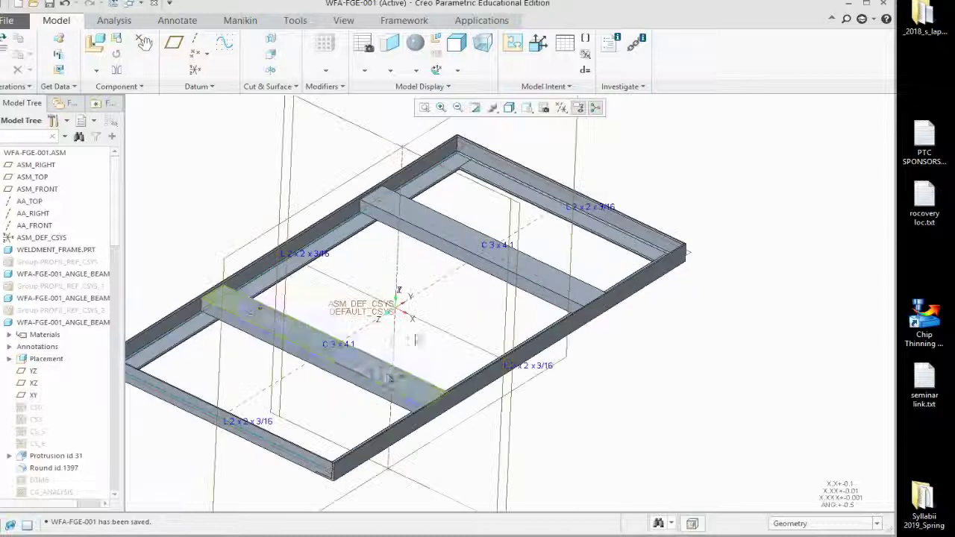
left_click(470, 243)
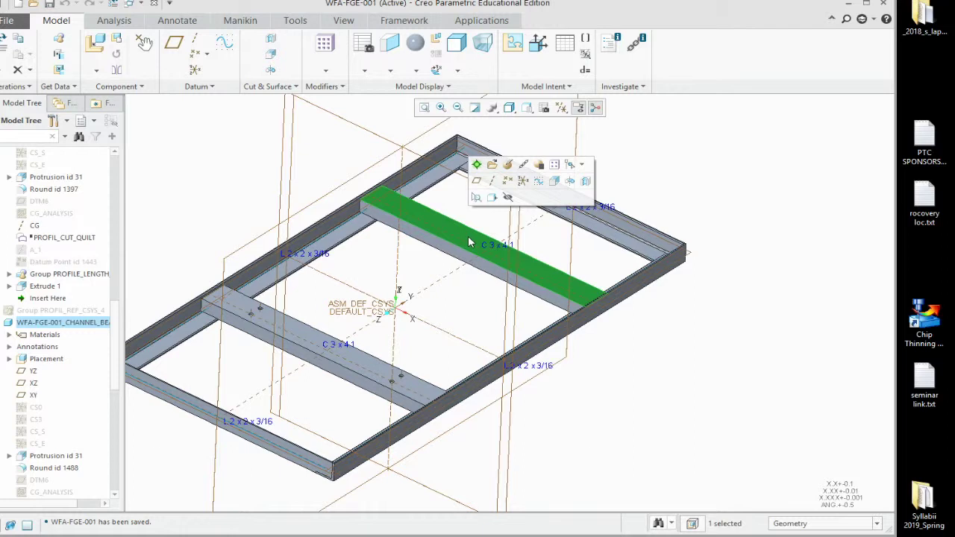
left_click(476, 164)
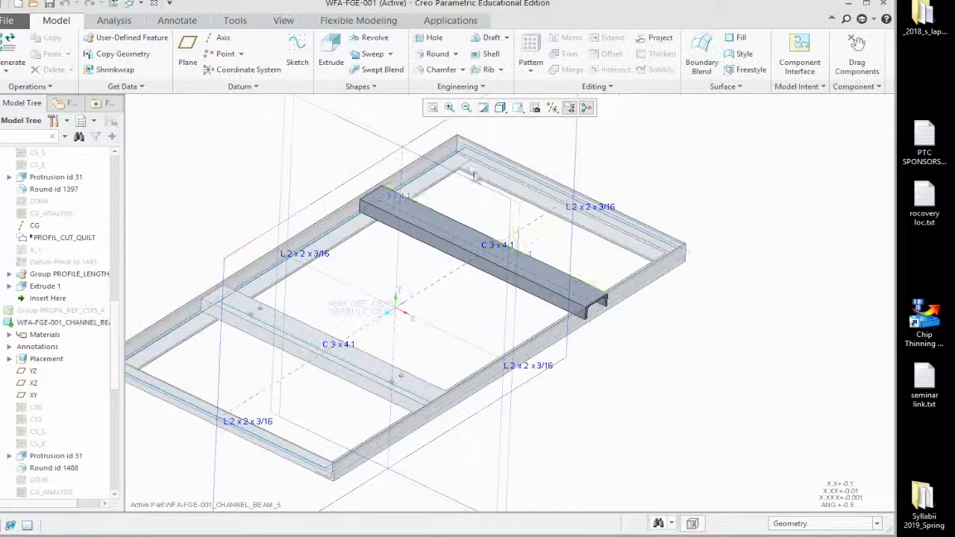
Start a hole on the second beam's top face with a 0 offset from its top edge
scroll(465, 233, "up", 5)
left_click(437, 241)
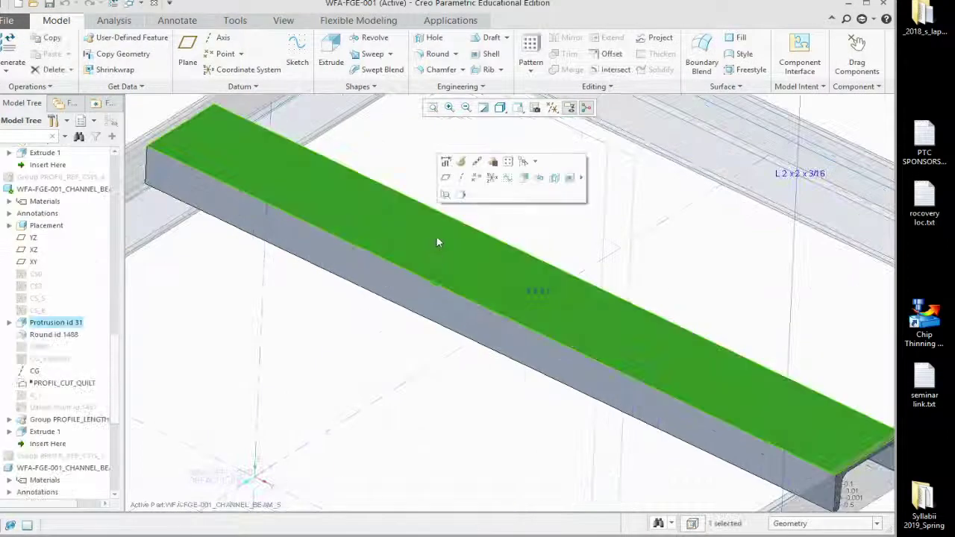
left_click(437, 258)
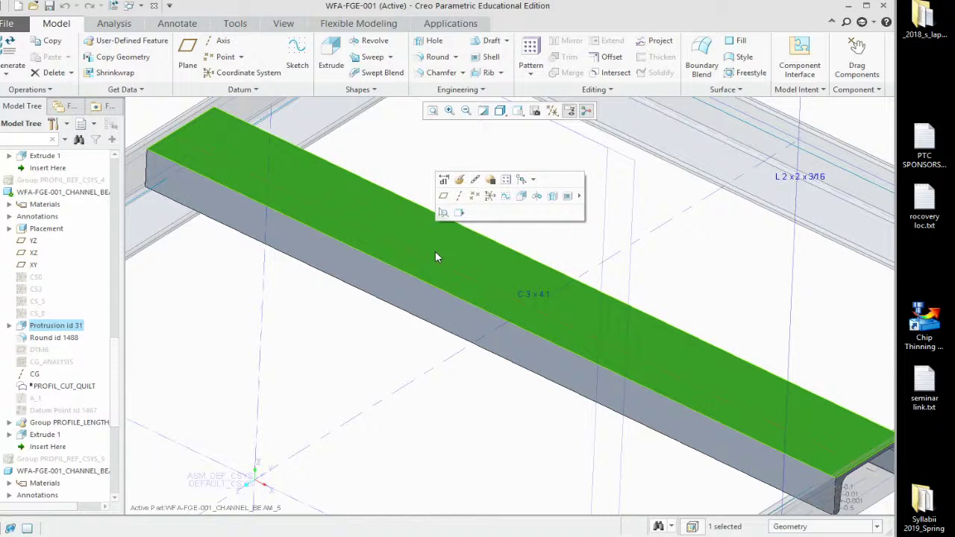
left_click(370, 322)
scroll(353, 352, "down", 5)
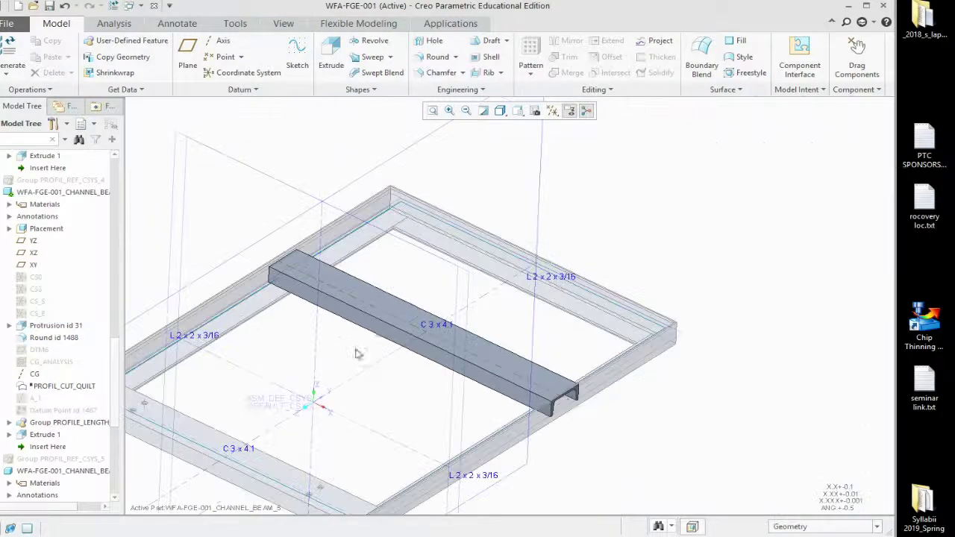
left_click(431, 41)
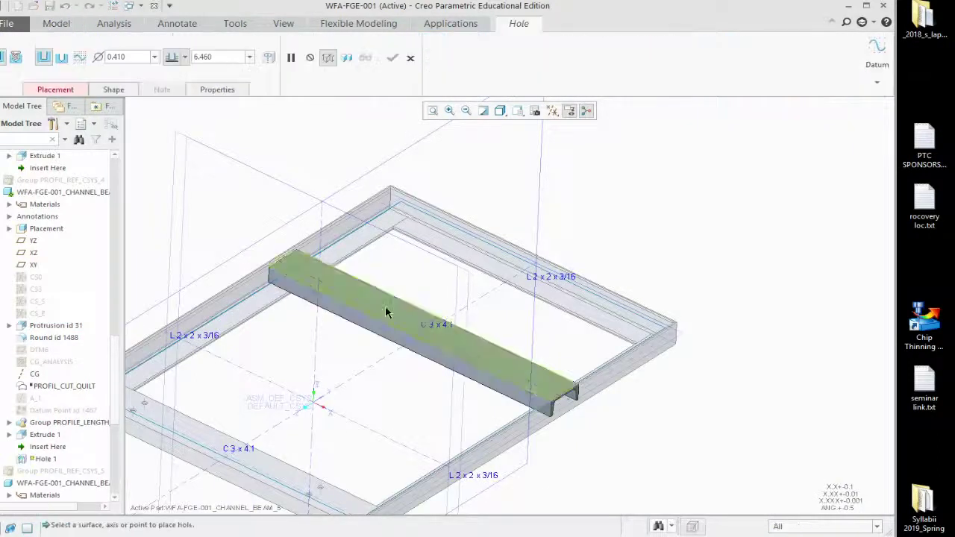
scroll(375, 305, "up", 5)
left_click(374, 302)
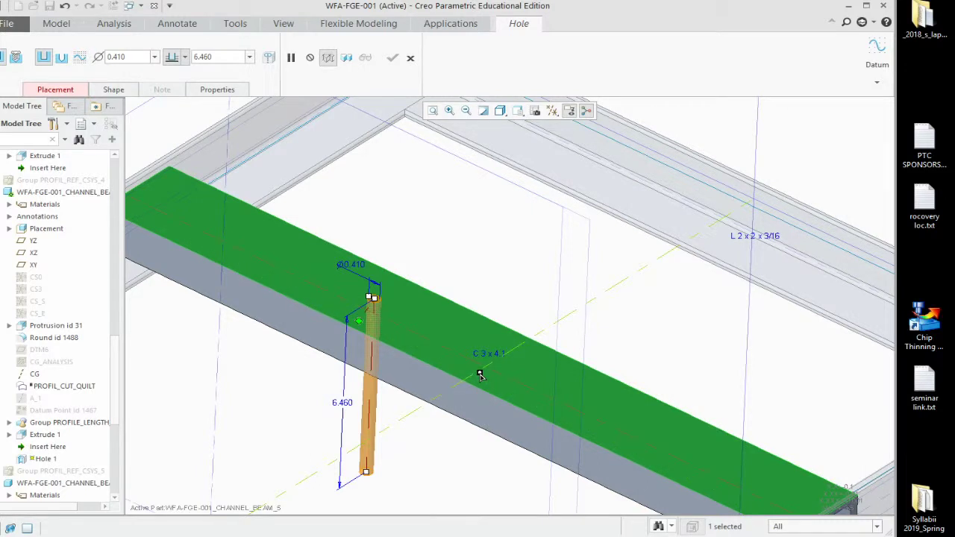
left_click_drag(480, 374, 482, 351)
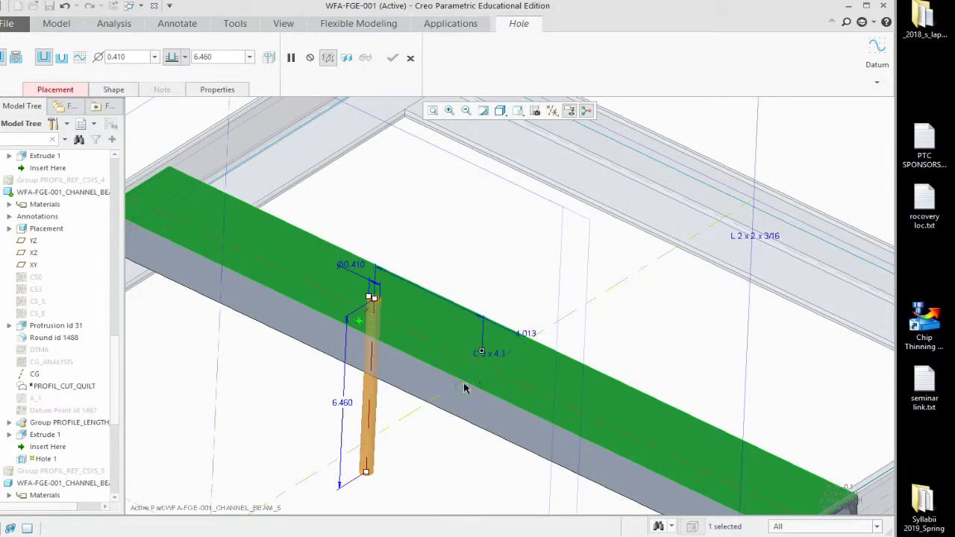
double_click(526, 334)
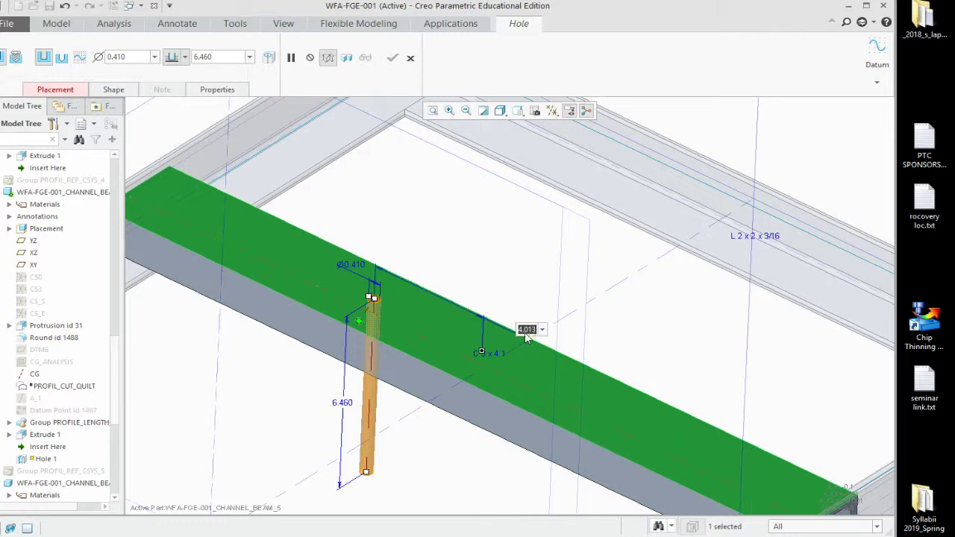
type("0")
key("Return")
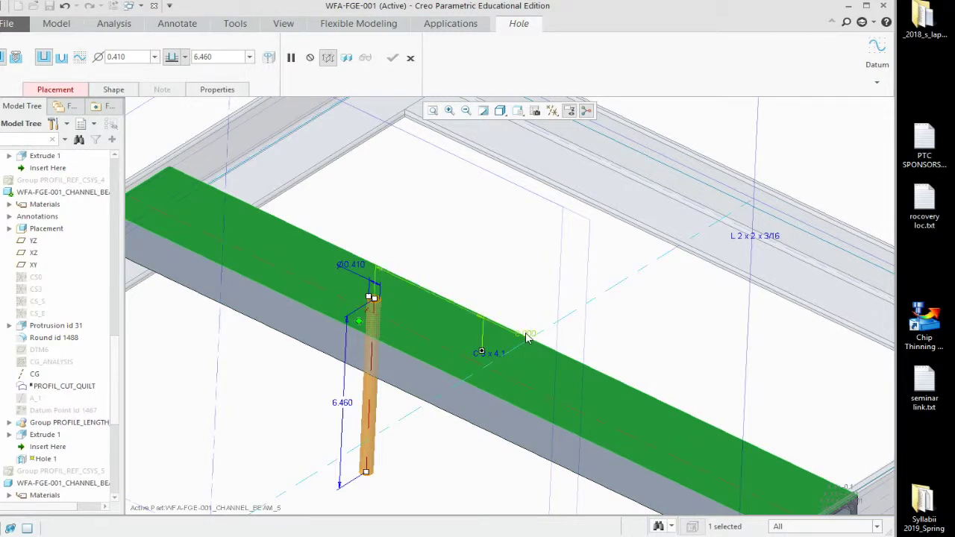
Re-reference the hole's offset to the datum plane and set it to 0
scroll(539, 340, "down", 5)
middle_click_drag(531, 393, 582, 386)
scroll(537, 390, "up", 4)
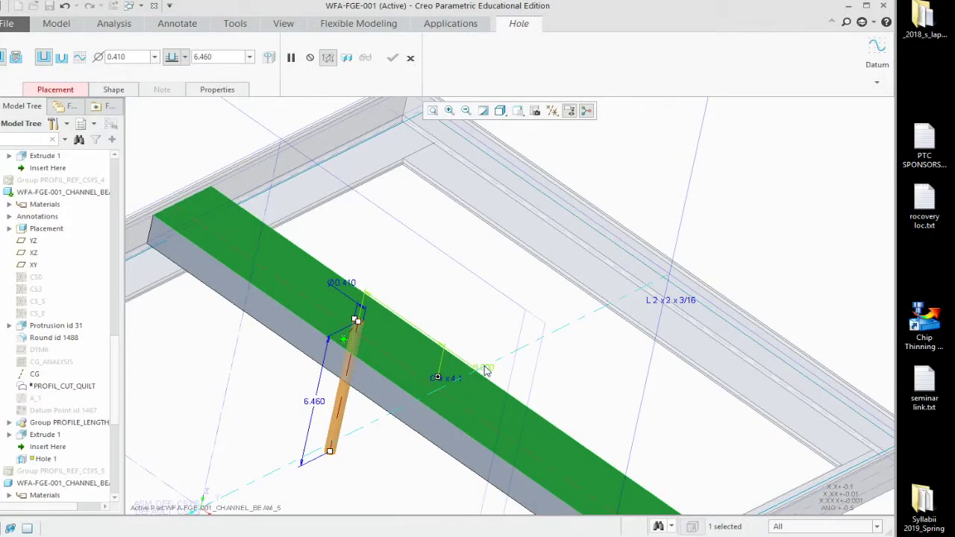
left_click_drag(437, 379, 563, 365)
scroll(583, 396, "down", 5)
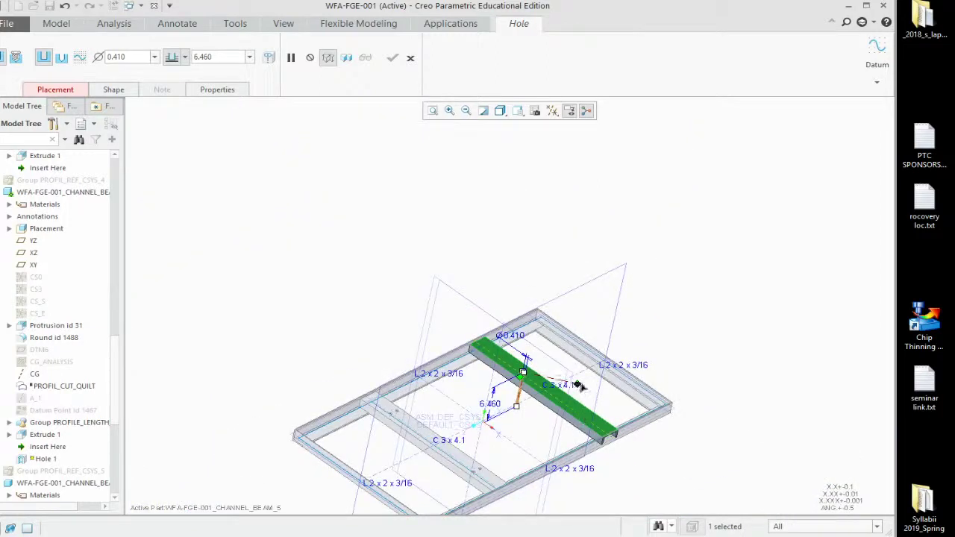
left_click_drag(578, 385, 609, 345)
scroll(547, 391, "down", 5)
double_click(588, 368)
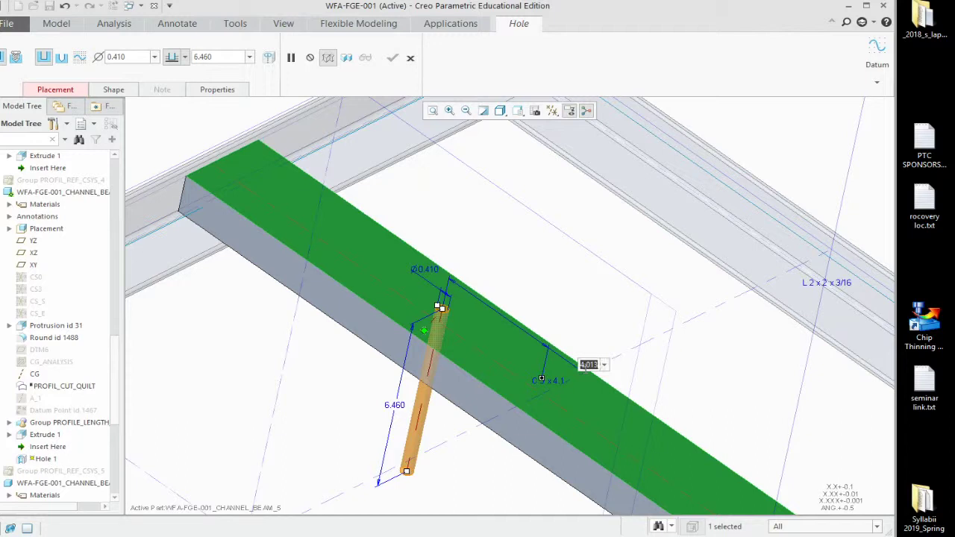
type("0")
key("Return")
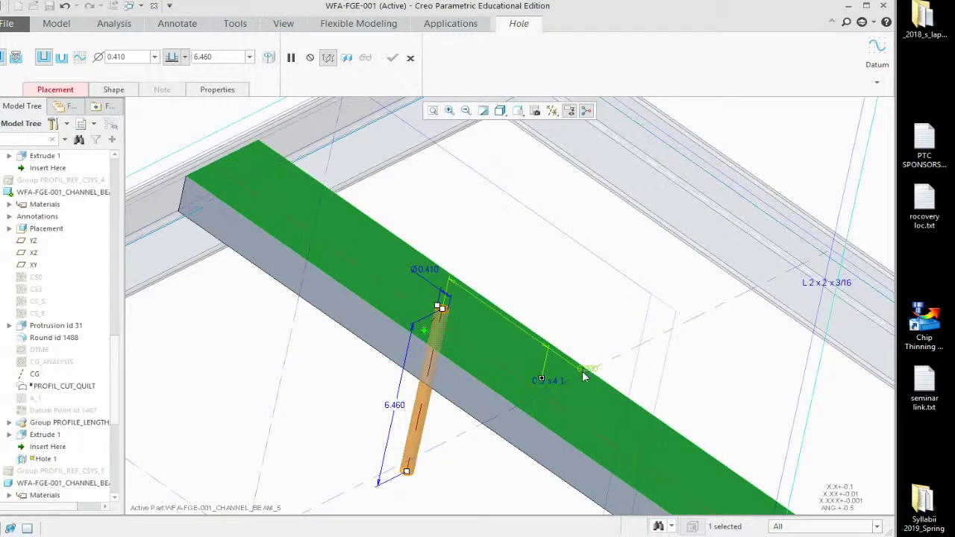
Cancel the hole feature and confirm discarding it
middle_click_drag(606, 341, 602, 351)
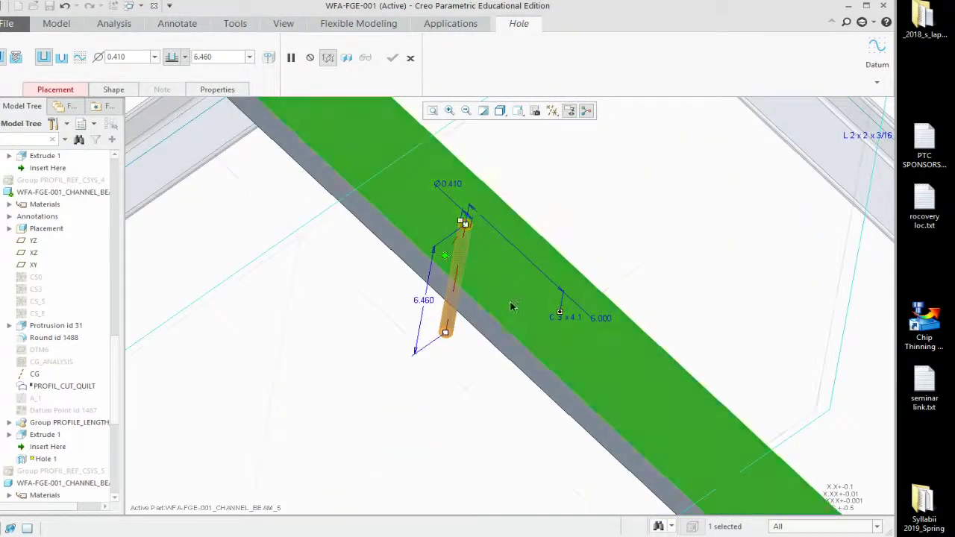
left_click(409, 57)
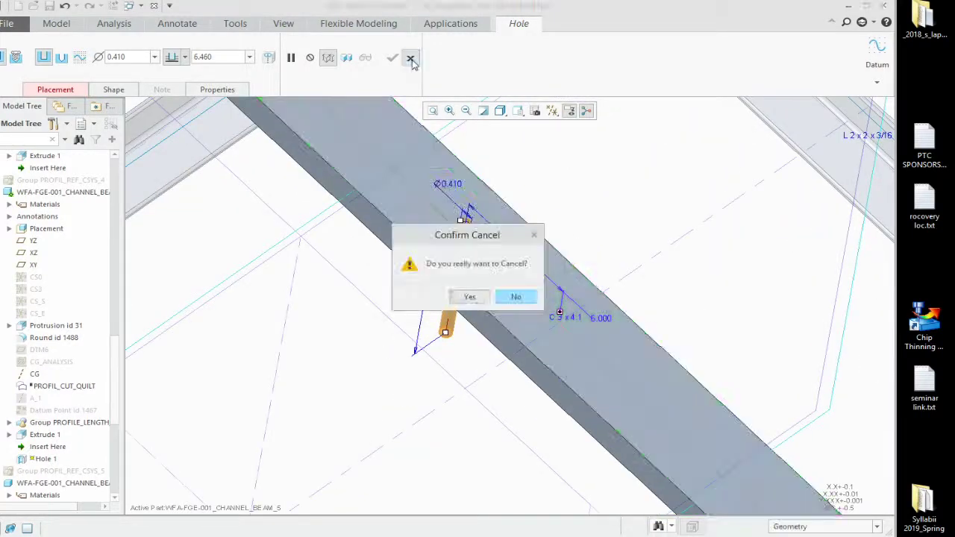
left_click(468, 300)
scroll(464, 298, "up", 3)
scroll(470, 288, "down", 2)
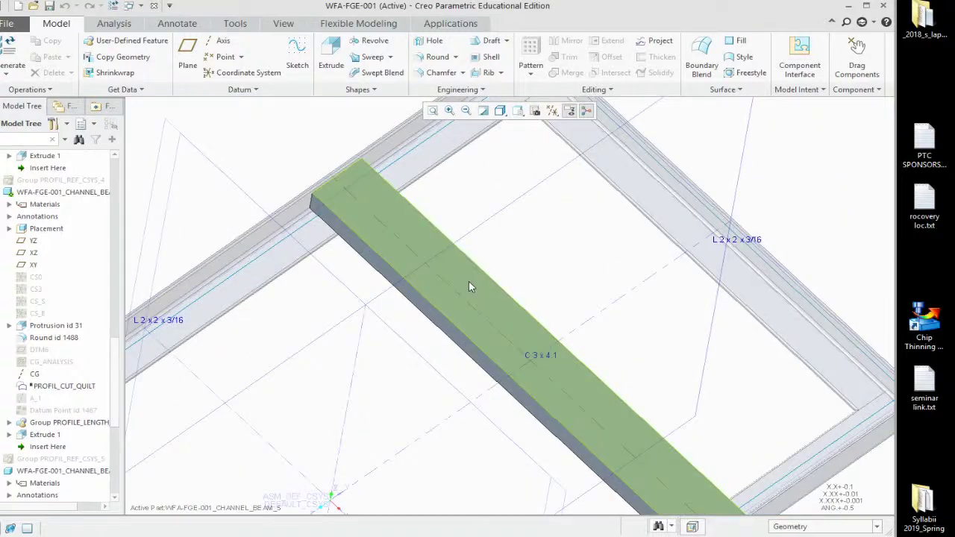
Start a hole on the C 3 x 4.1 beam, referenced to the datum plane and the beam edge
left_click(470, 288)
left_click(434, 40)
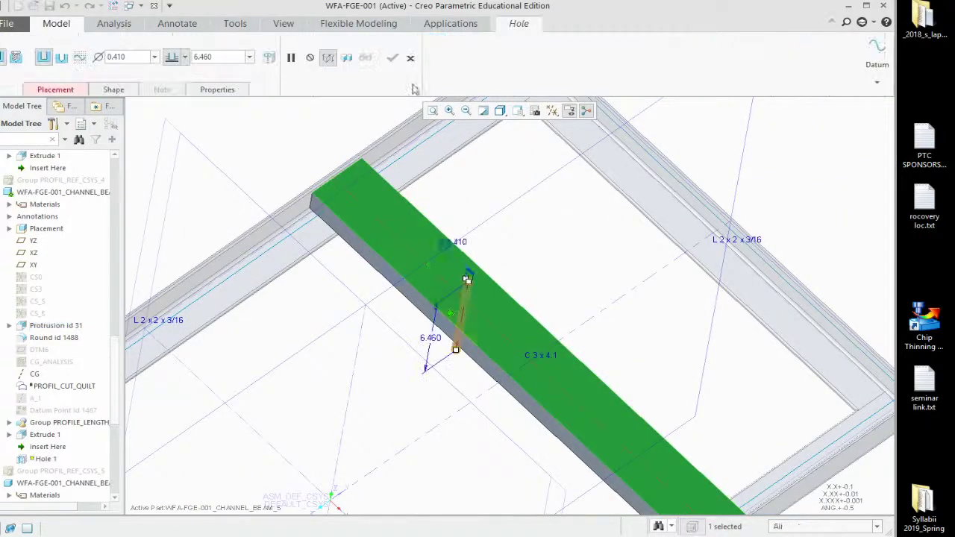
left_click_drag(432, 262, 508, 214)
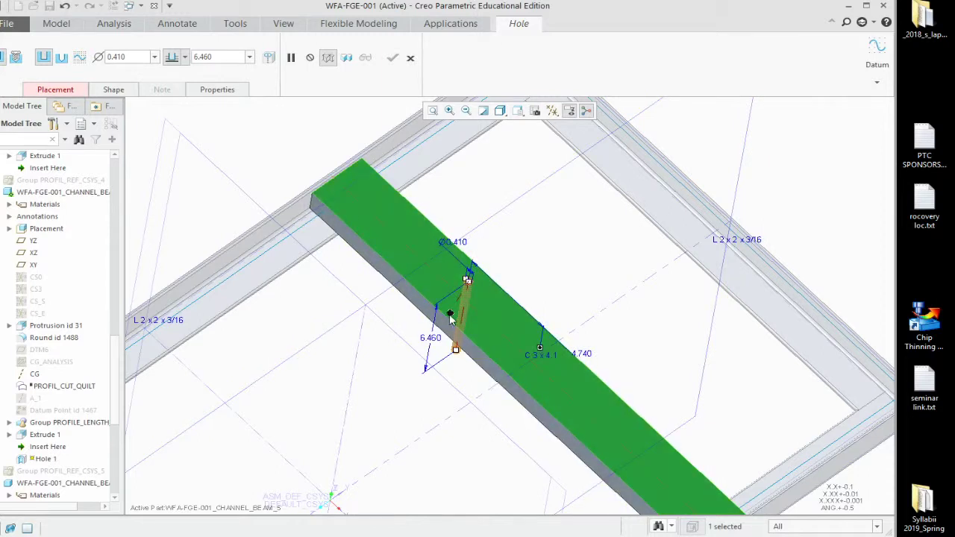
left_click_drag(449, 315, 374, 259)
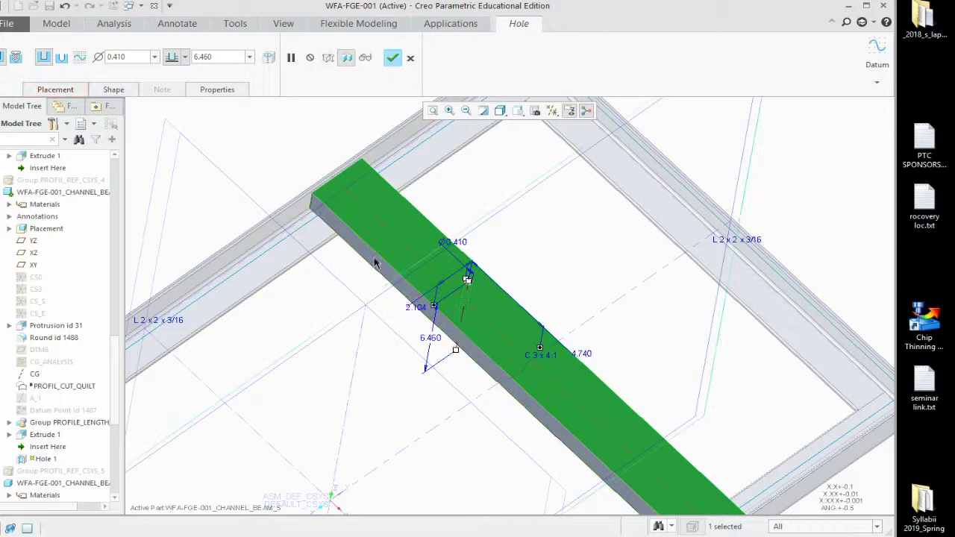
middle_click_drag(456, 345, 438, 326)
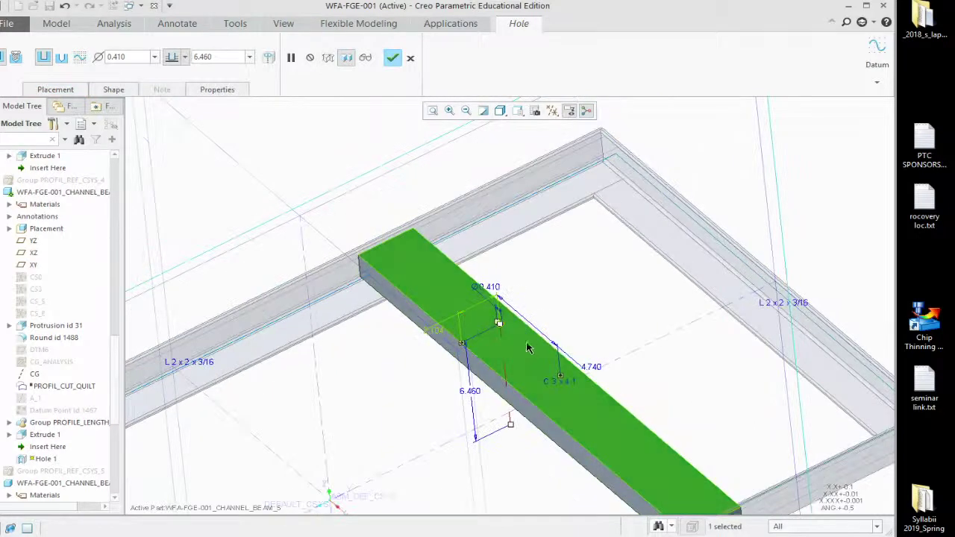
scroll(473, 303, "up", 5)
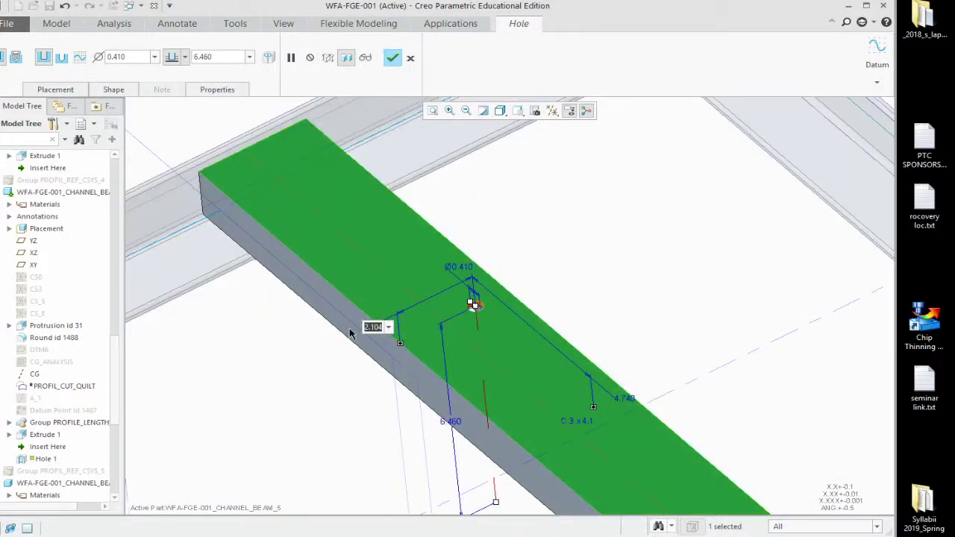
Set the hole's distance from the beam edge to 1.500
type("2")
key("Return")
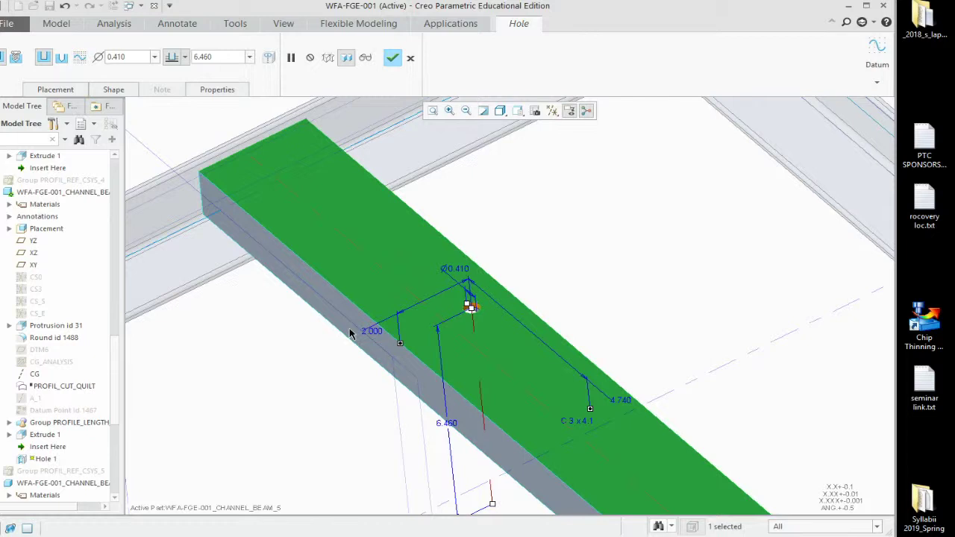
double_click(373, 332)
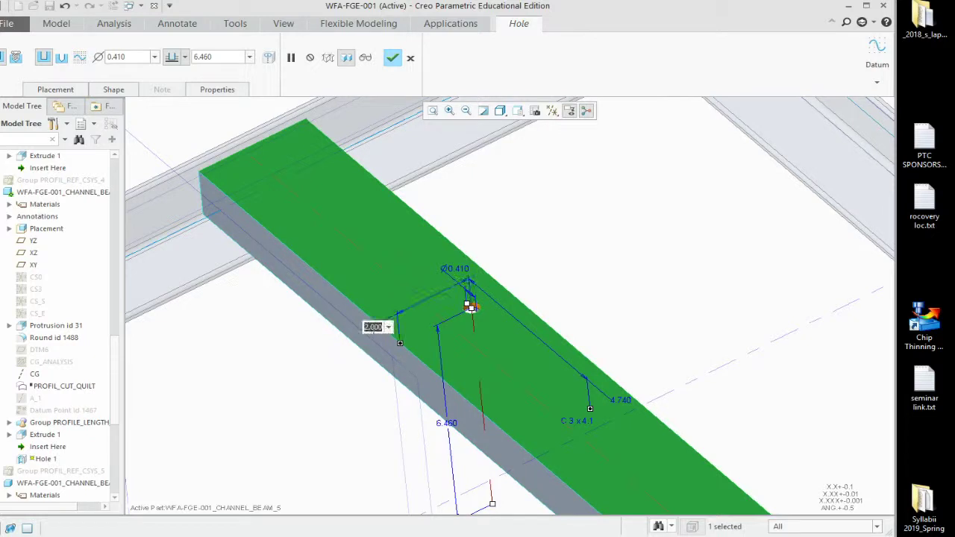
type("1.5")
key("Return")
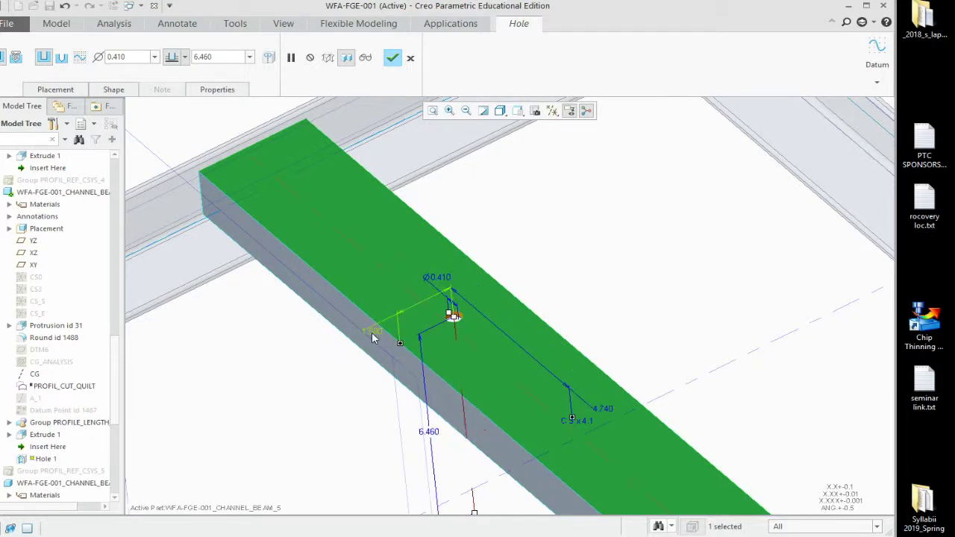
double_click(373, 332)
type("1.4")
key("Return")
middle_click_drag(627, 278, 351, 325)
double_click(388, 309)
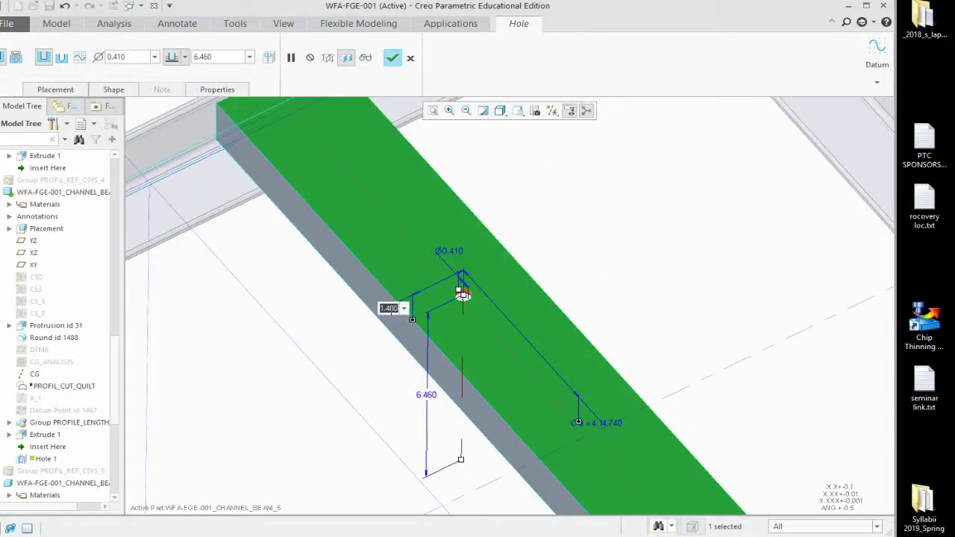
type("3")
key("Return")
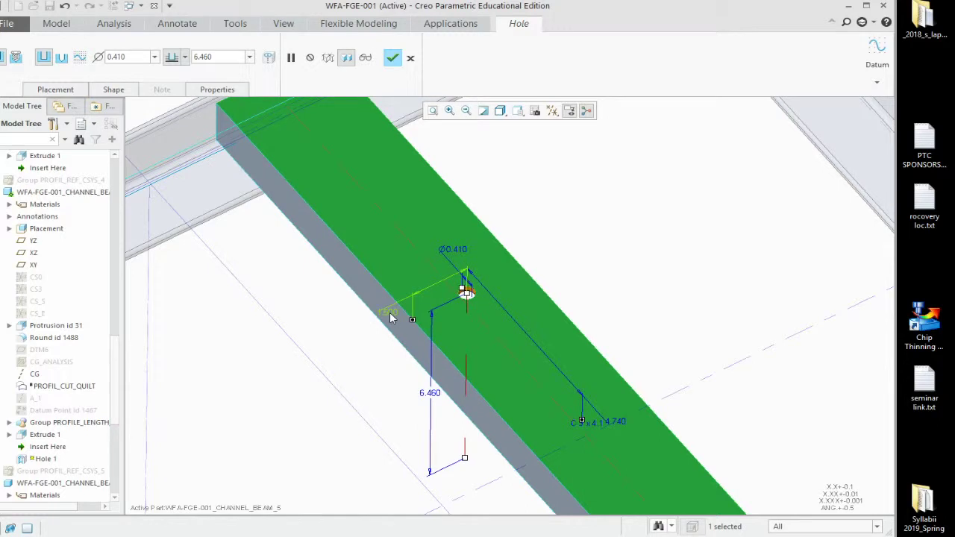
Set the datum-plane offset to 6.000, make the Ø0.410 hole Through All, and finish Hole 1
middle_click_drag(514, 341, 567, 438)
double_click(568, 436)
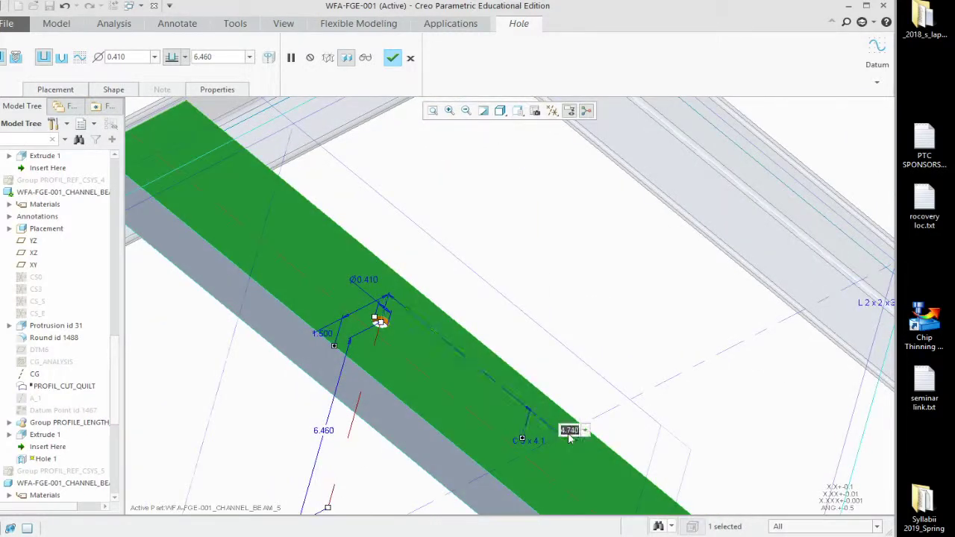
type("6")
key("Return")
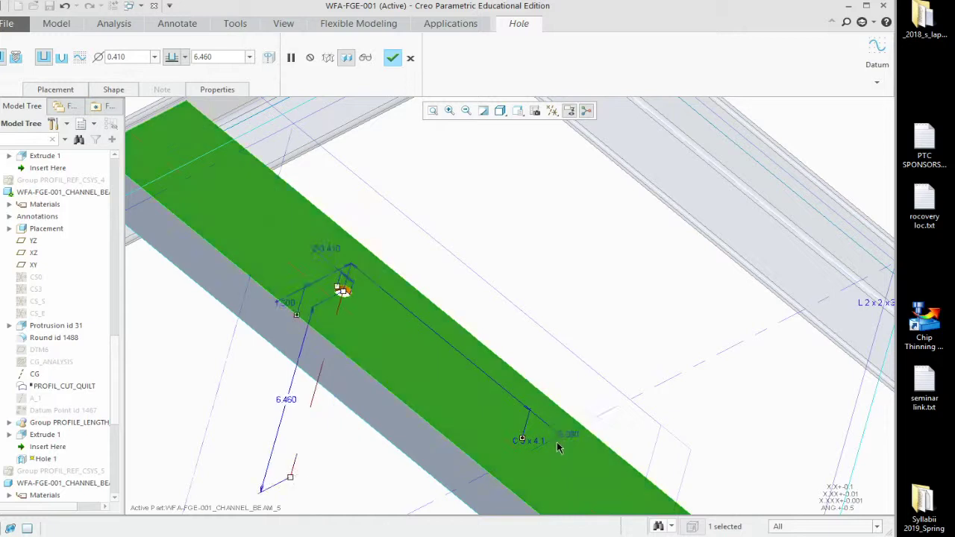
scroll(406, 305, "down", 5)
scroll(415, 321, "up", 5)
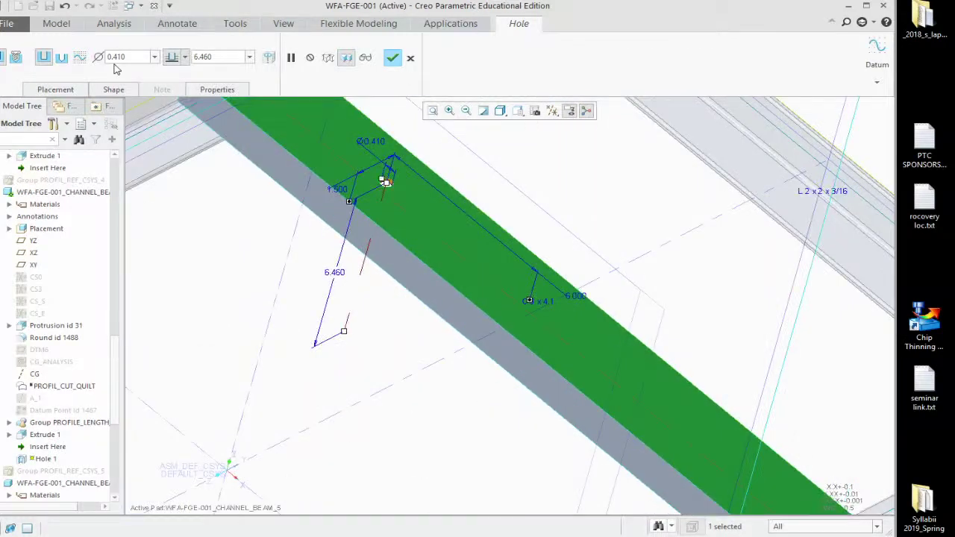
left_click(185, 59)
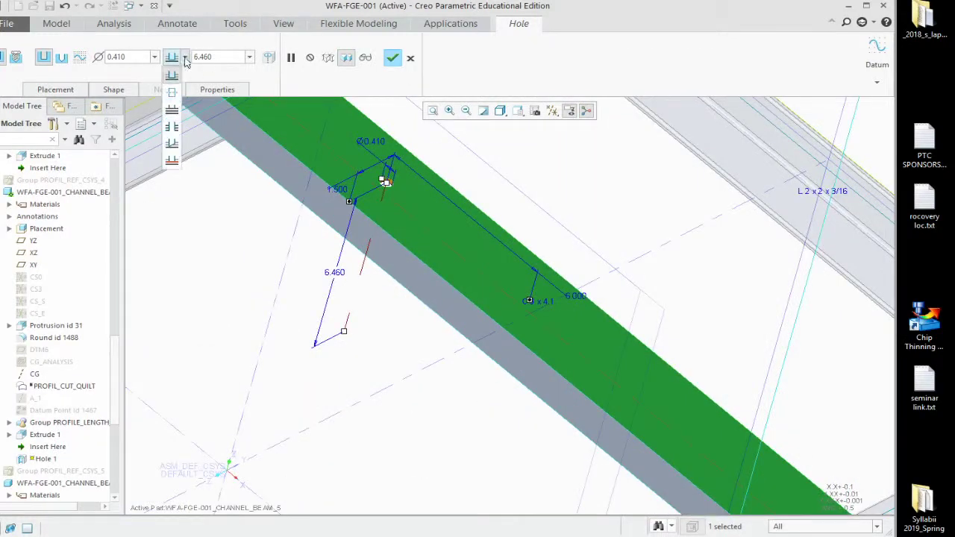
left_click(172, 110)
left_click(394, 59)
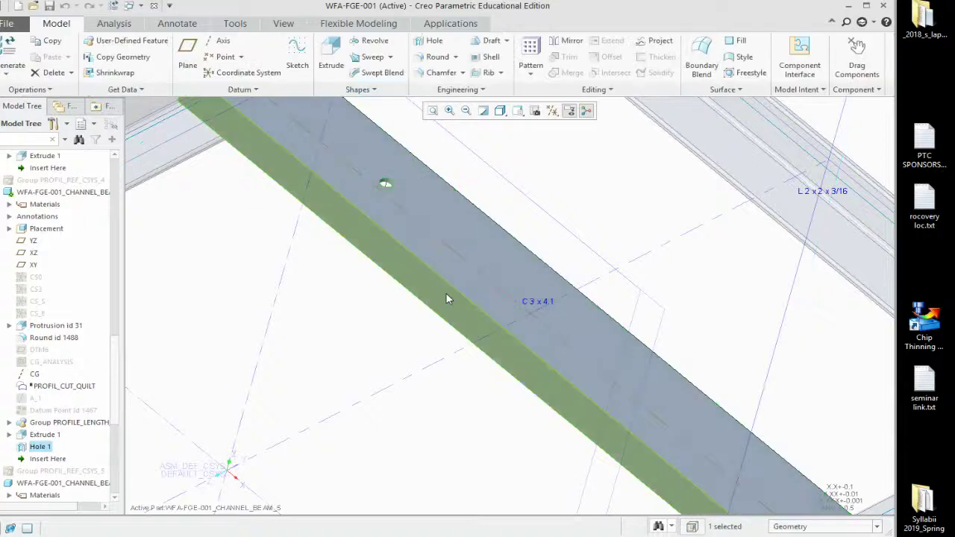
Begin mirroring the hole, then cancel the mirror since no mirror plane exists yet
key("ctrl+d")
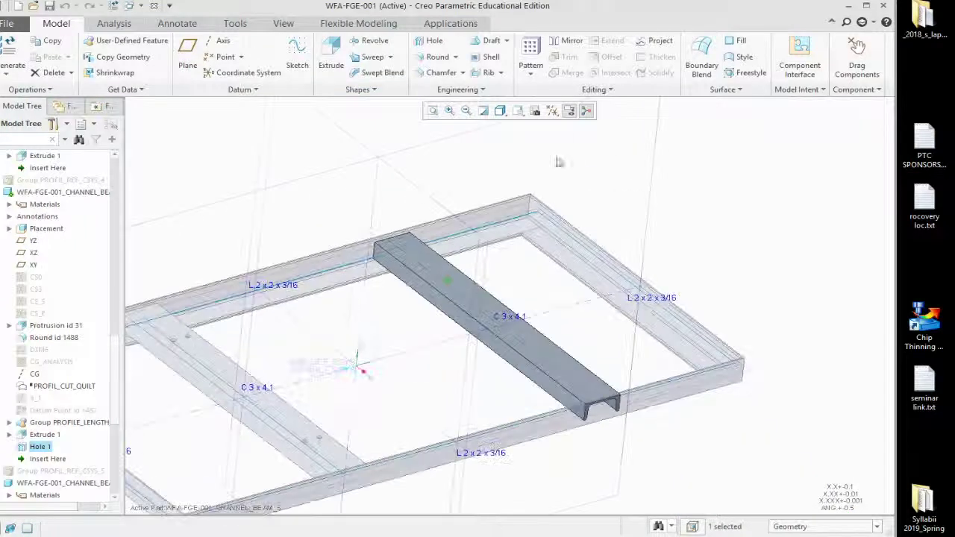
left_click(568, 42)
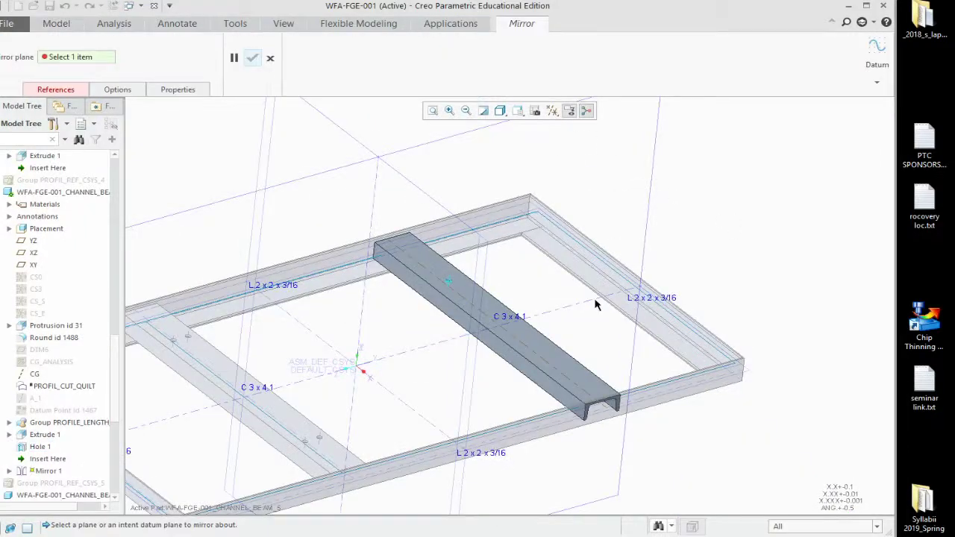
scroll(596, 305, "down", 2)
left_click(61, 58)
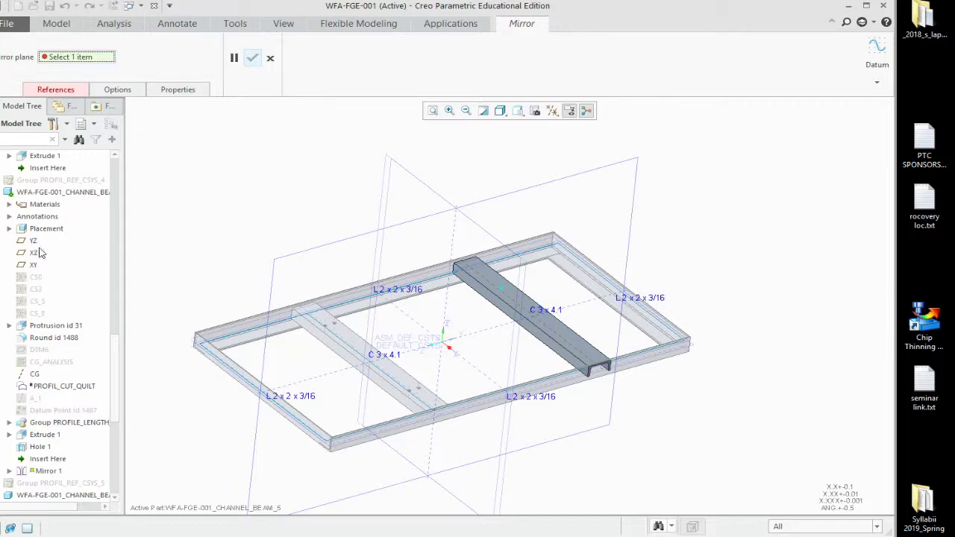
left_click(270, 57)
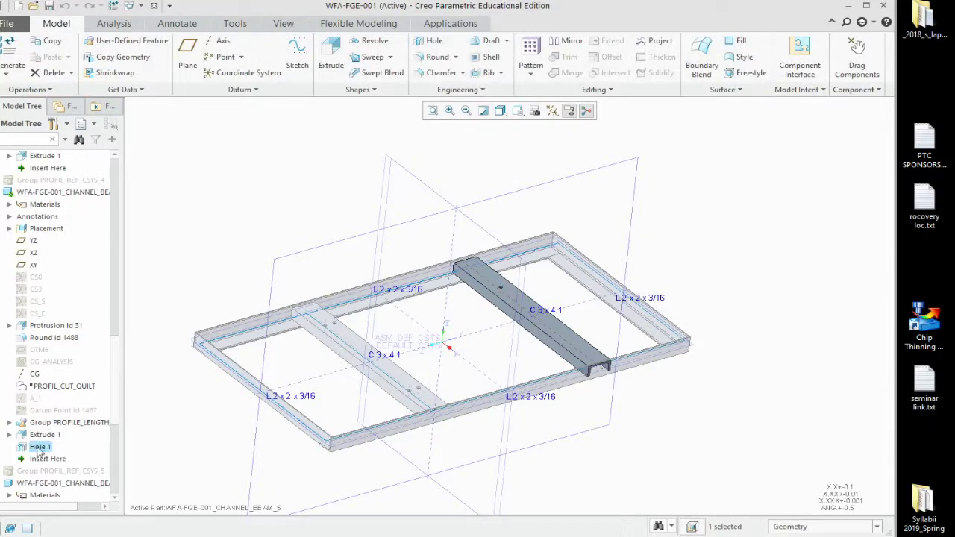
Check the datum display filter, zoom in on the C 3x4.1 channel, and pick its long top edge
left_click(34, 254)
left_click(34, 240)
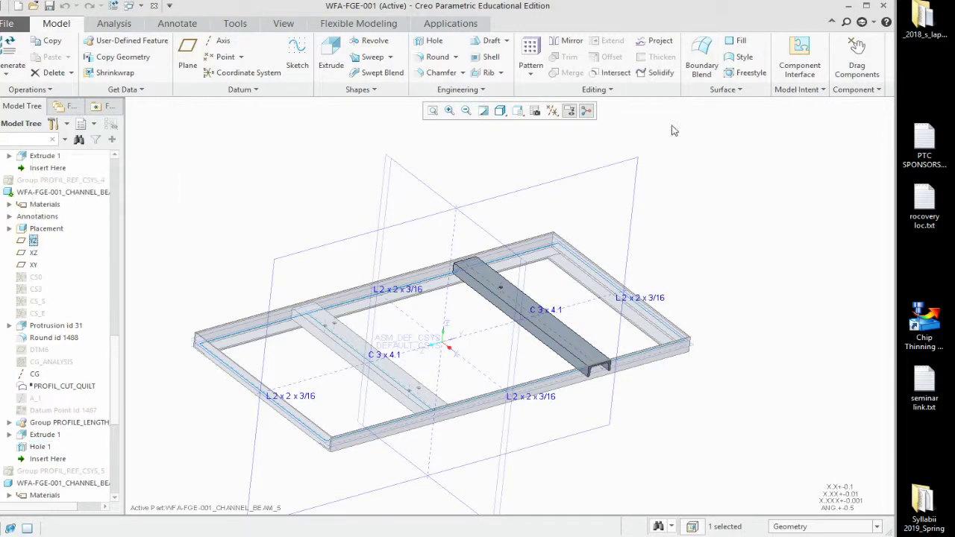
left_click(552, 111)
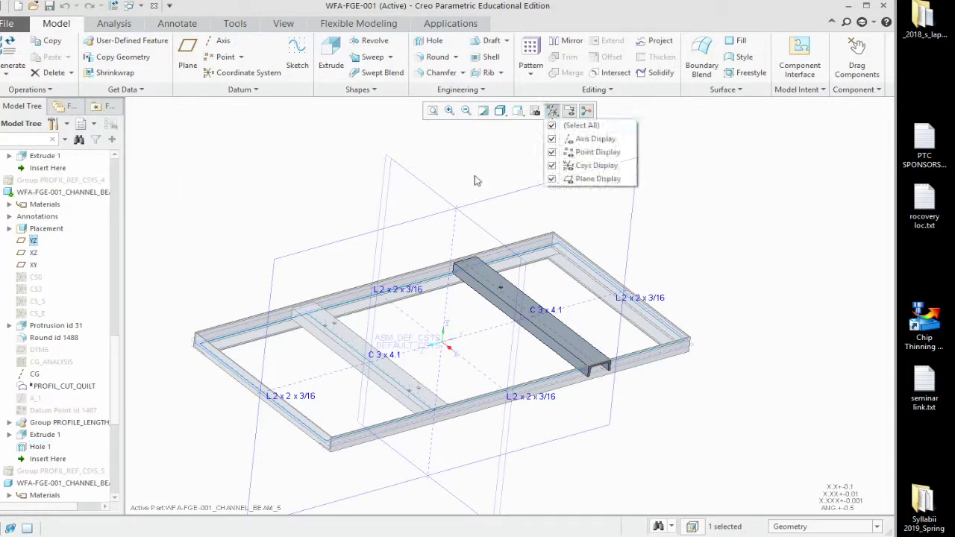
left_click(34, 252)
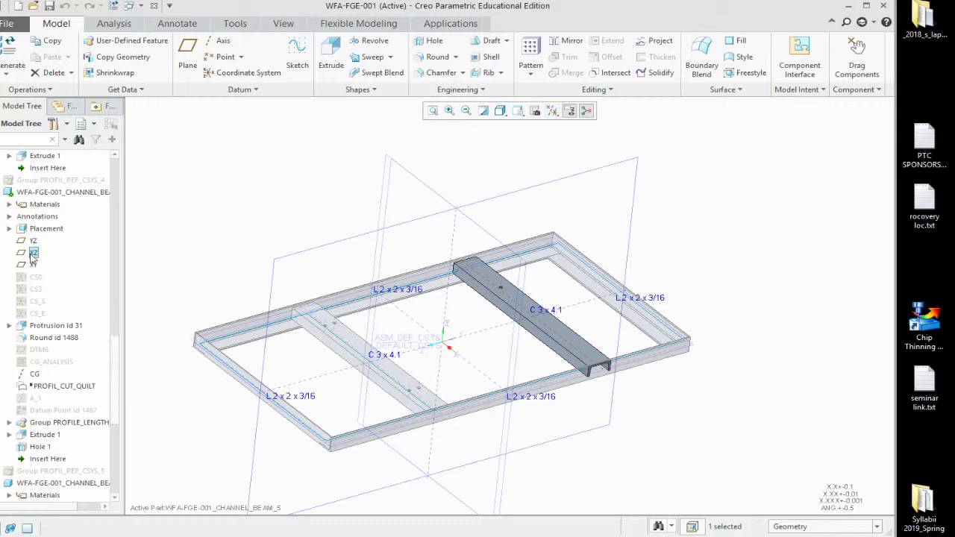
left_click(34, 264)
scroll(571, 341, "up", 5)
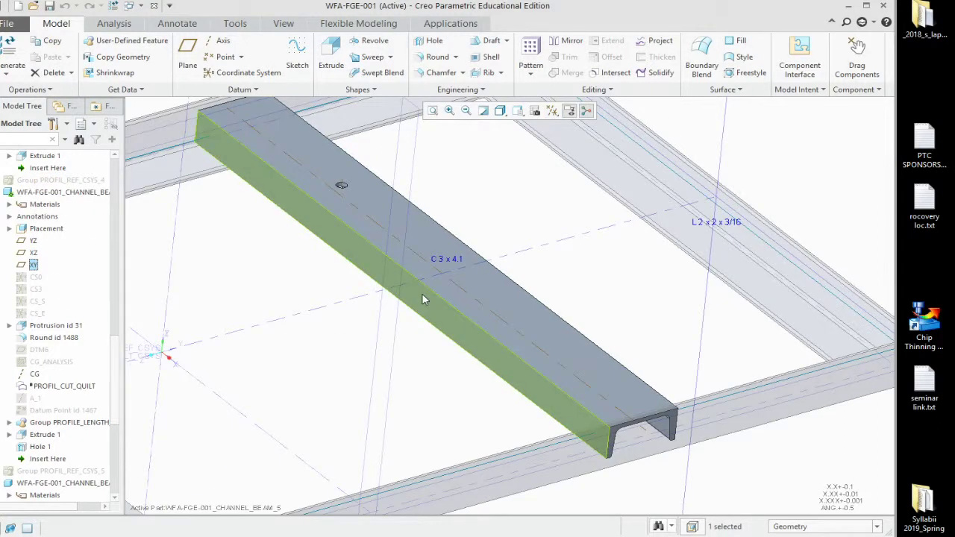
left_click(420, 379)
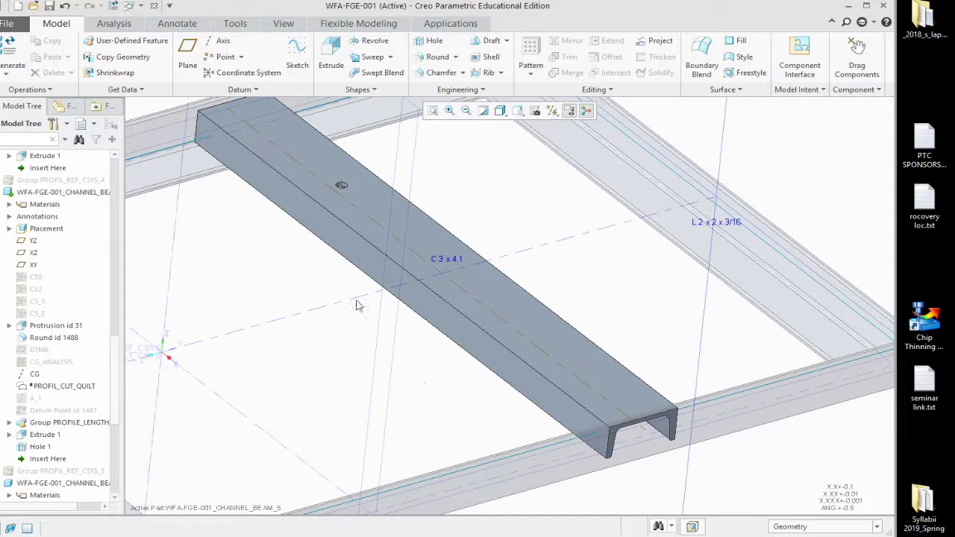
left_click(351, 231)
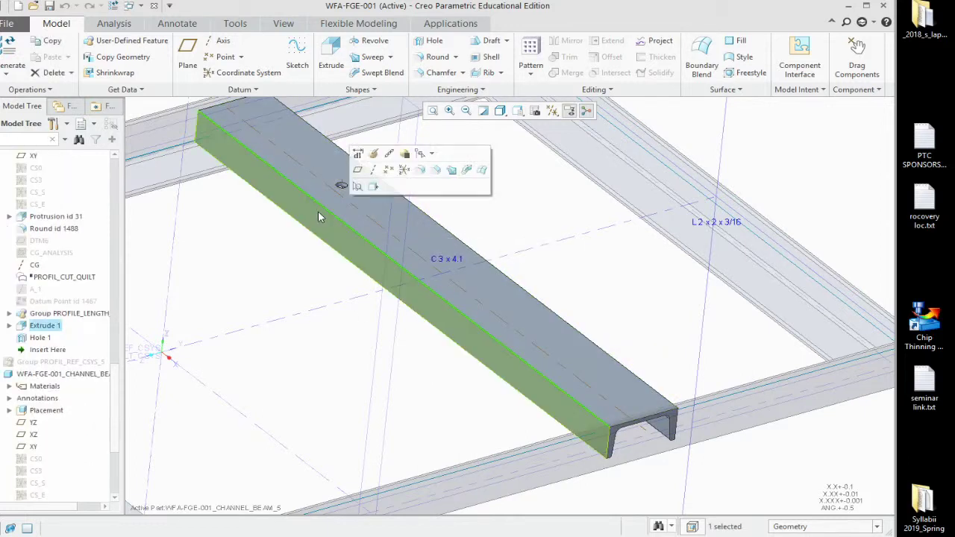
Create datum point PNT5 at ratio 0.5 along the beam's edge
left_click(224, 57)
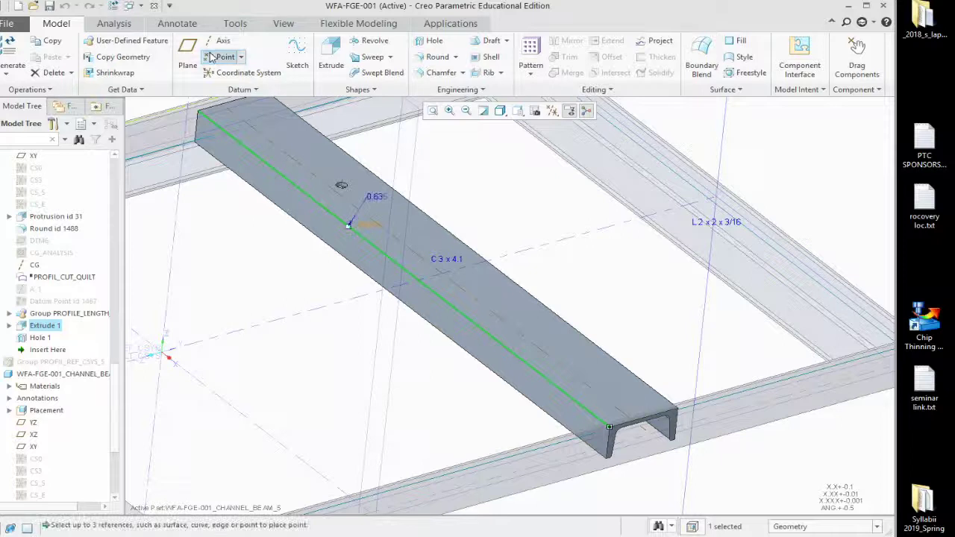
double_click(862, 218)
type(".5")
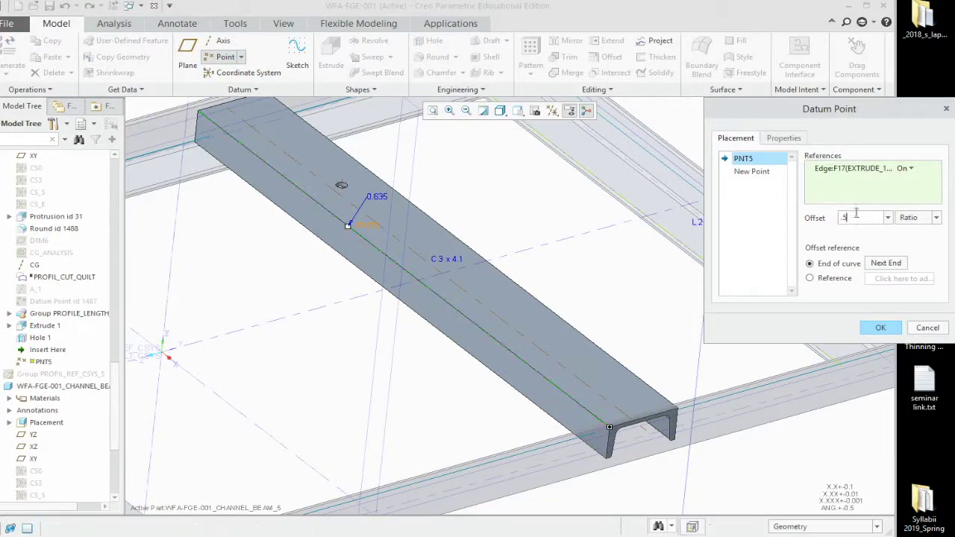
key("Return")
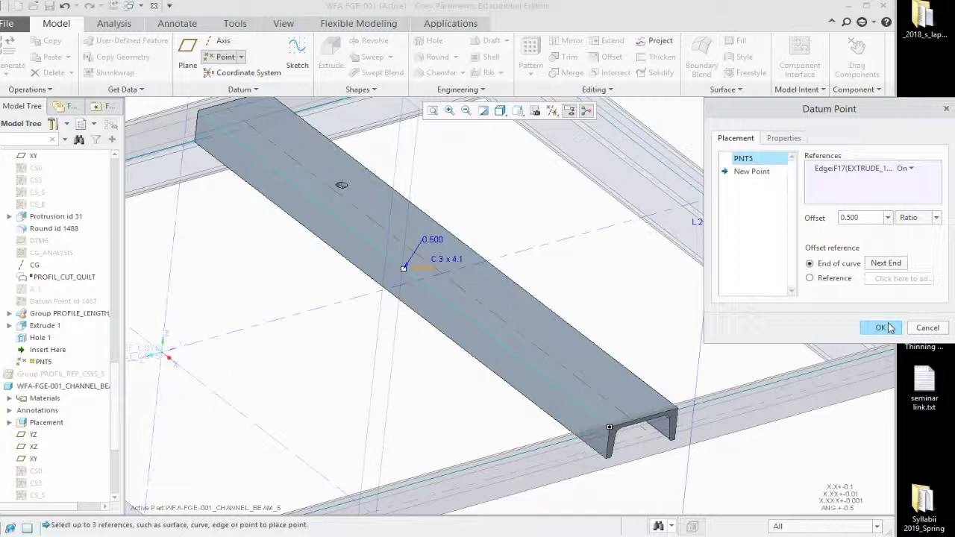
left_click(888, 329)
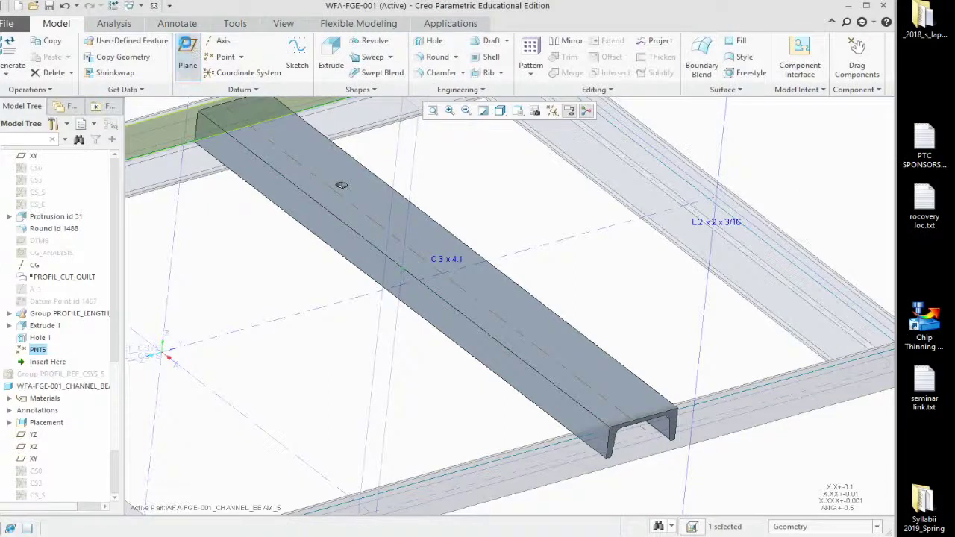
Create datum plane DTM7 through PNT5, parallel to the beam's end face
left_click(188, 51)
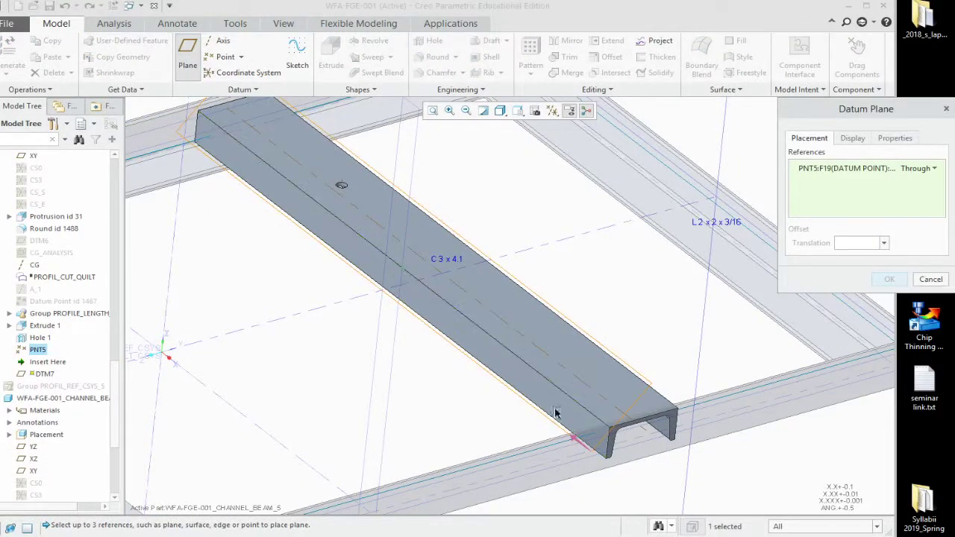
scroll(490, 405, "down", 5)
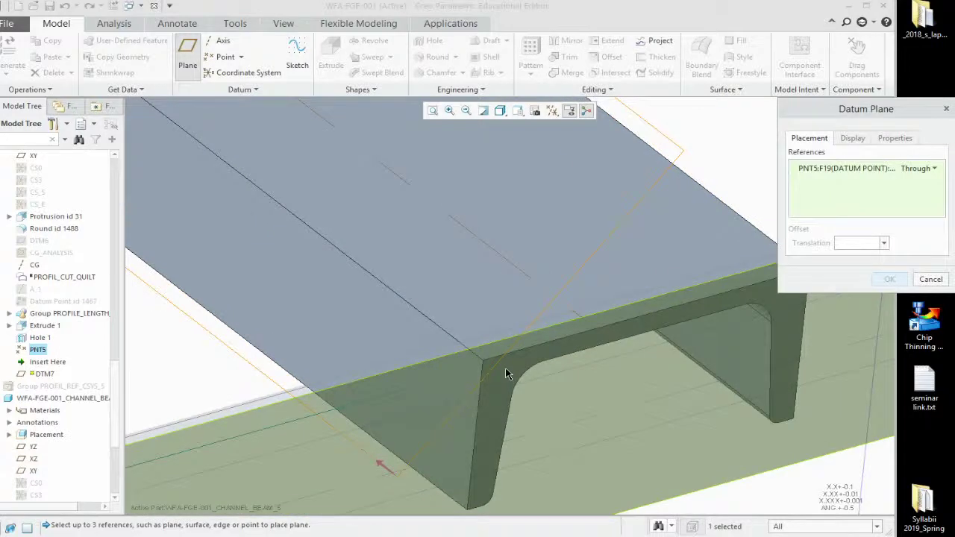
middle_click_drag(506, 368, 525, 411)
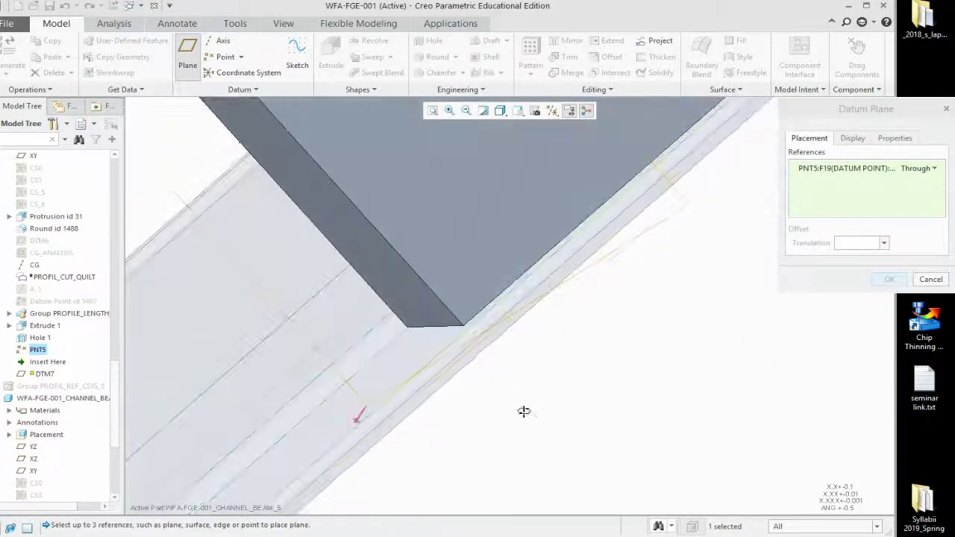
left_click(466, 319)
scroll(467, 320, "down", 6)
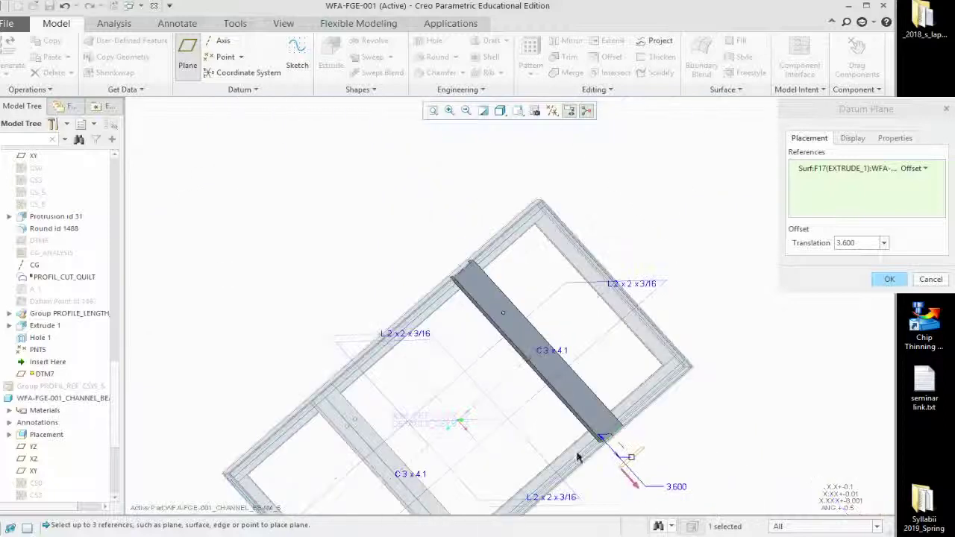
scroll(555, 403, "up", 6)
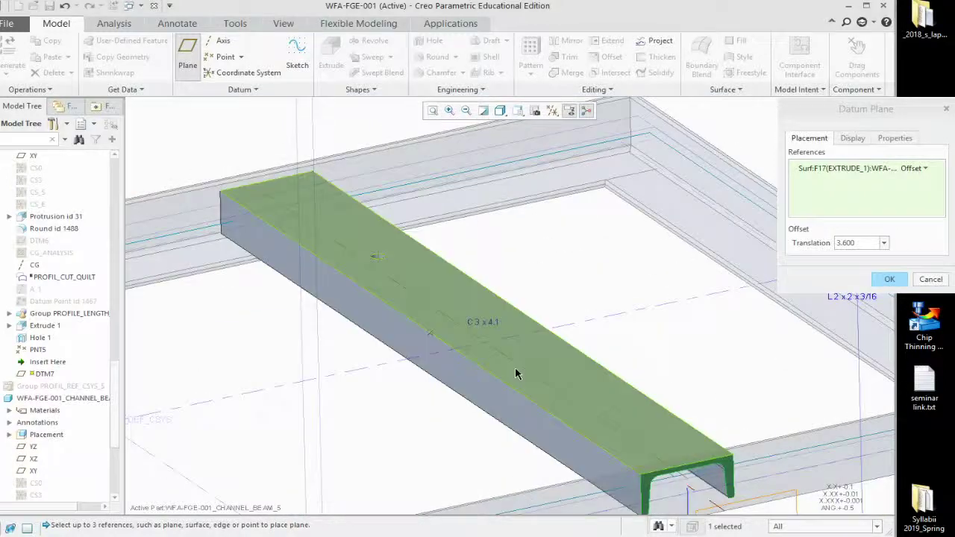
left_click(430, 331, "ctrl")
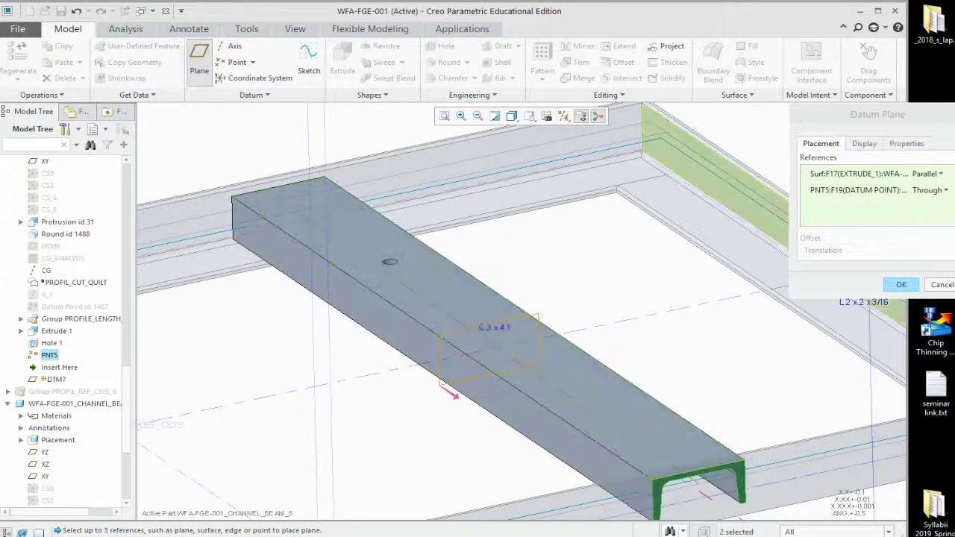
left_click(903, 285)
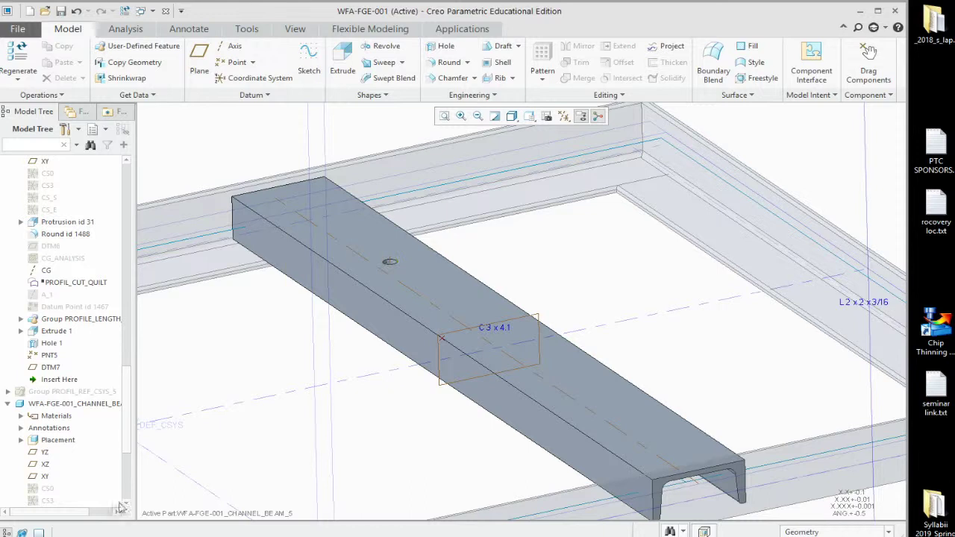
Mirror Hole 1 across datum plane DTM7 as Mirror 1, then view the whole frame obliquely
left_click_drag(127, 446, 130, 493)
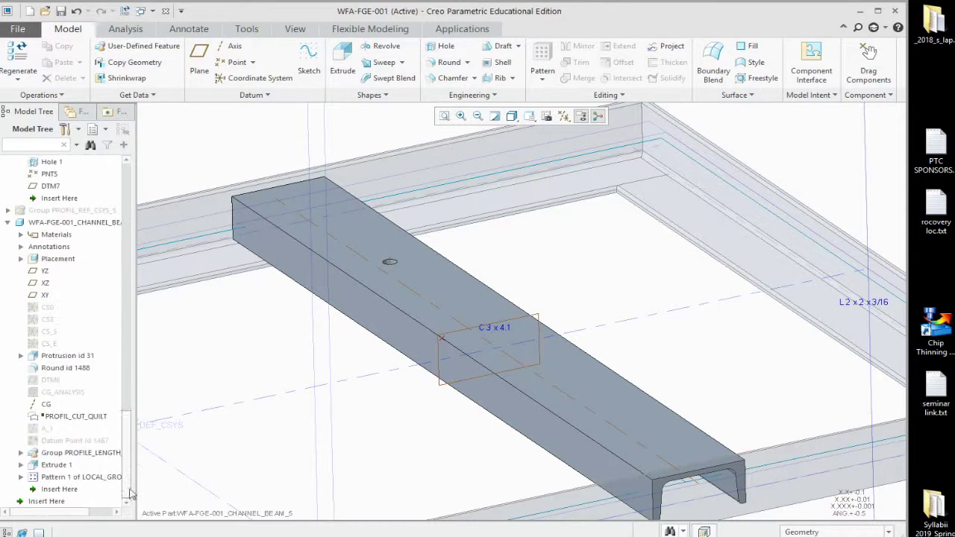
scroll(52, 270, "up", 8)
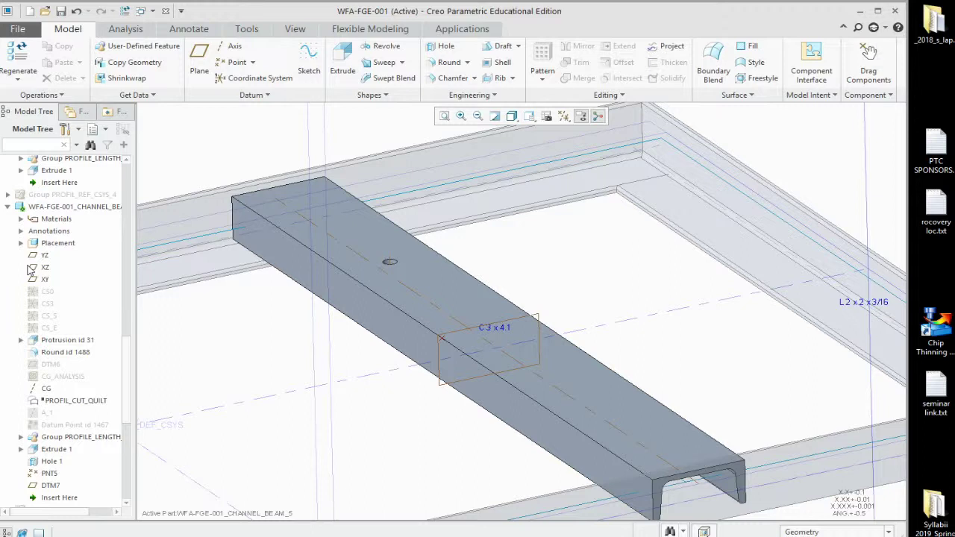
left_click(52, 461)
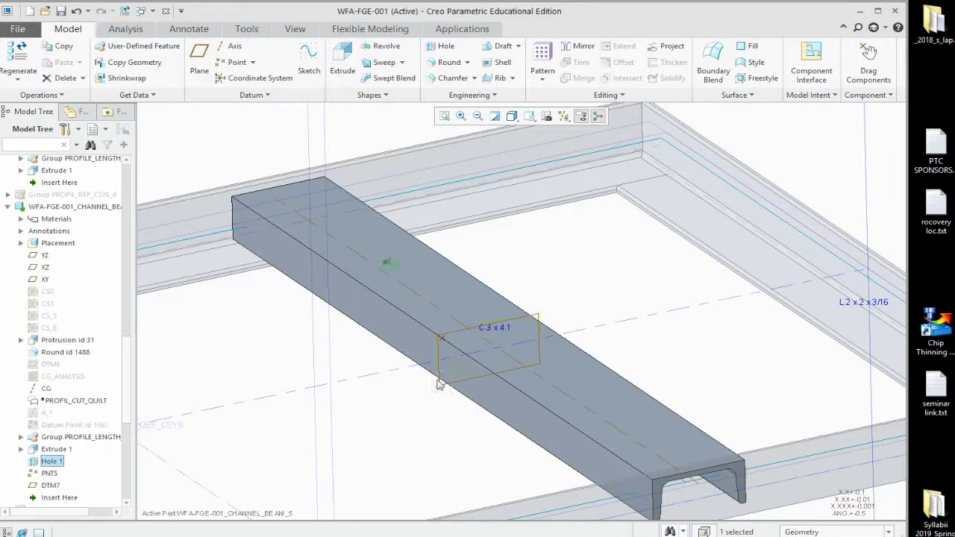
left_click(580, 47)
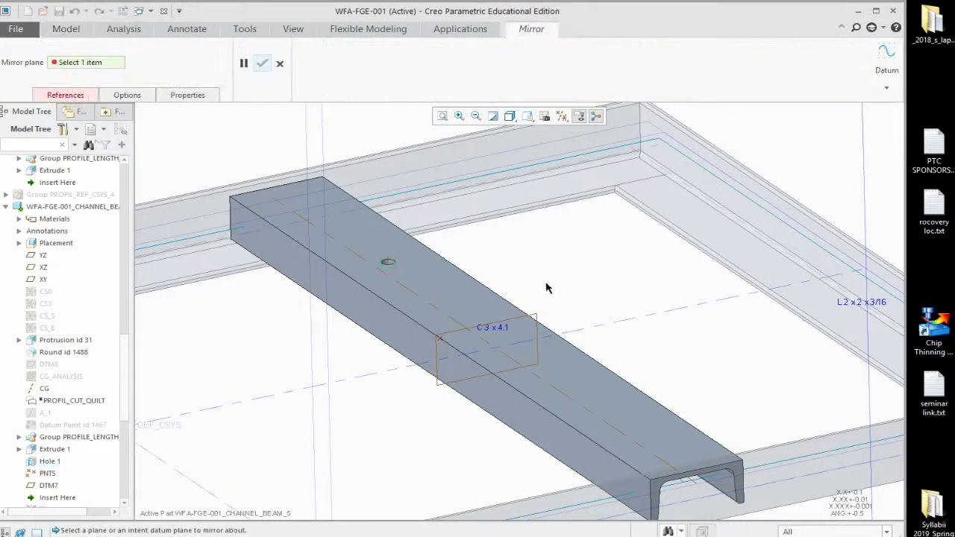
left_click(438, 358)
left_click(262, 63)
left_click(586, 276)
middle_click_drag(590, 279, 538, 365)
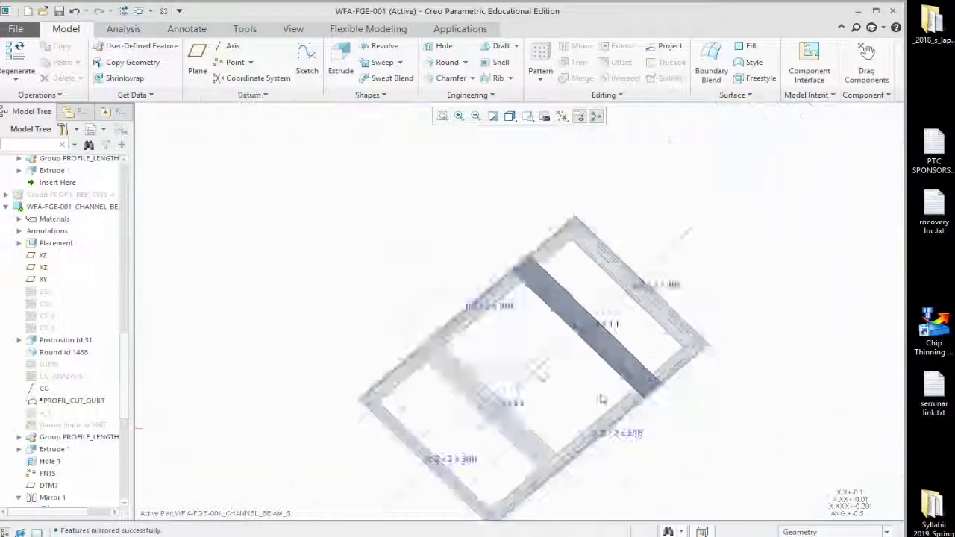
scroll(537, 367, "down", 5)
middle_click_drag(567, 405, 549, 379)
scroll(749, 342, "down", 2)
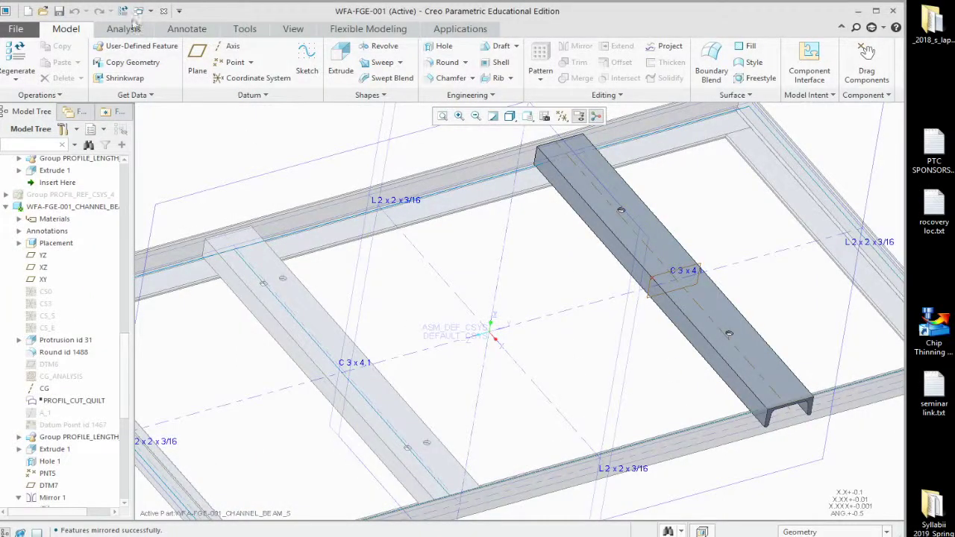
Save WFA-FGE-001, then activate the top-level WFA-FGE-001.ASM from the Model Tree
left_click(59, 10)
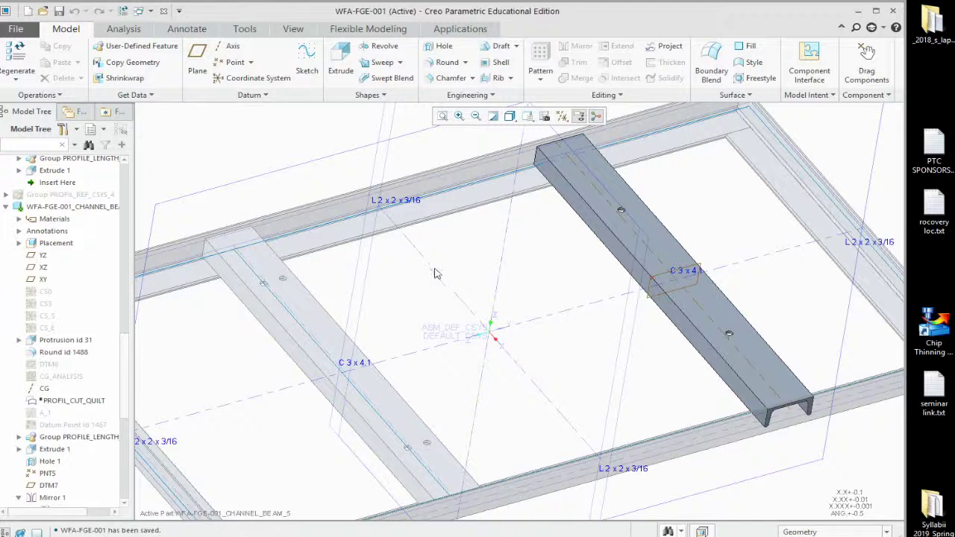
key("ctrl+d")
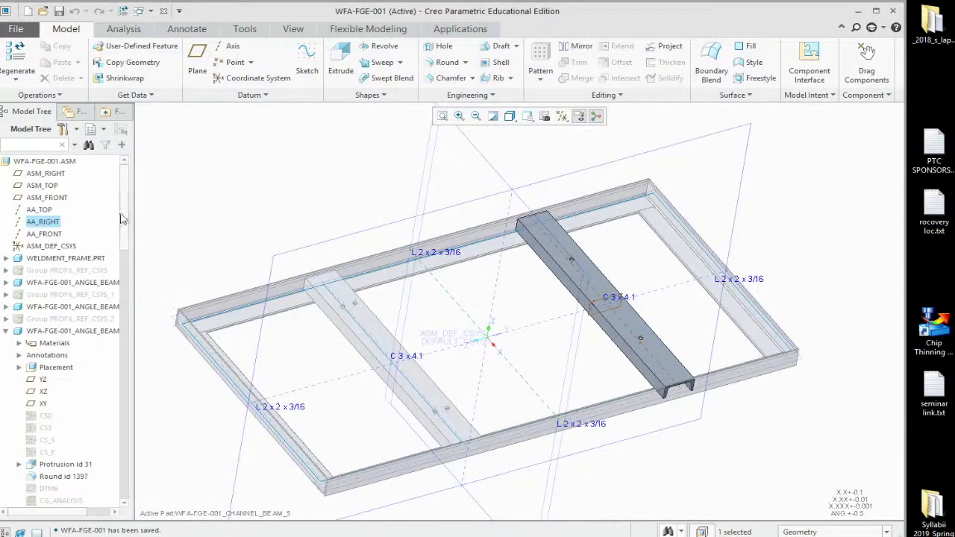
right_click(49, 164)
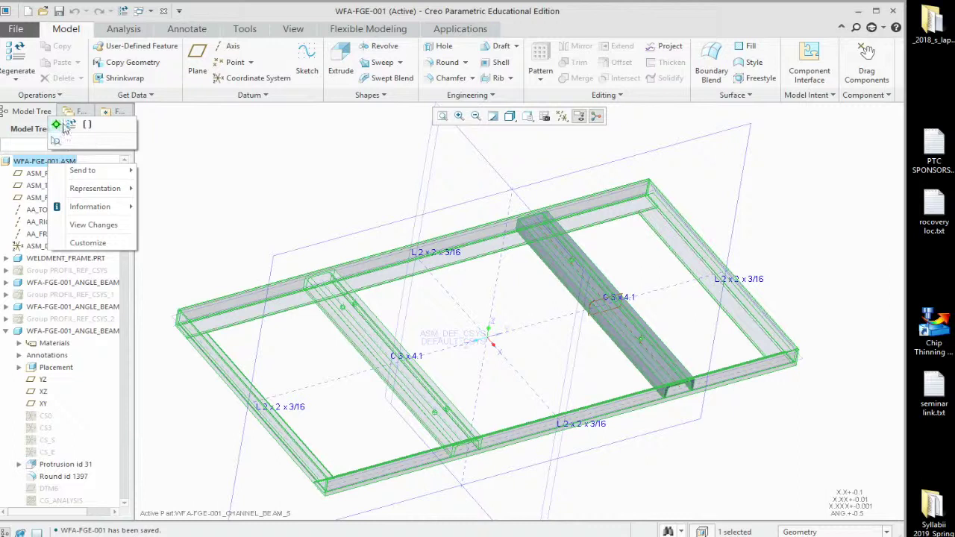
left_click(56, 124)
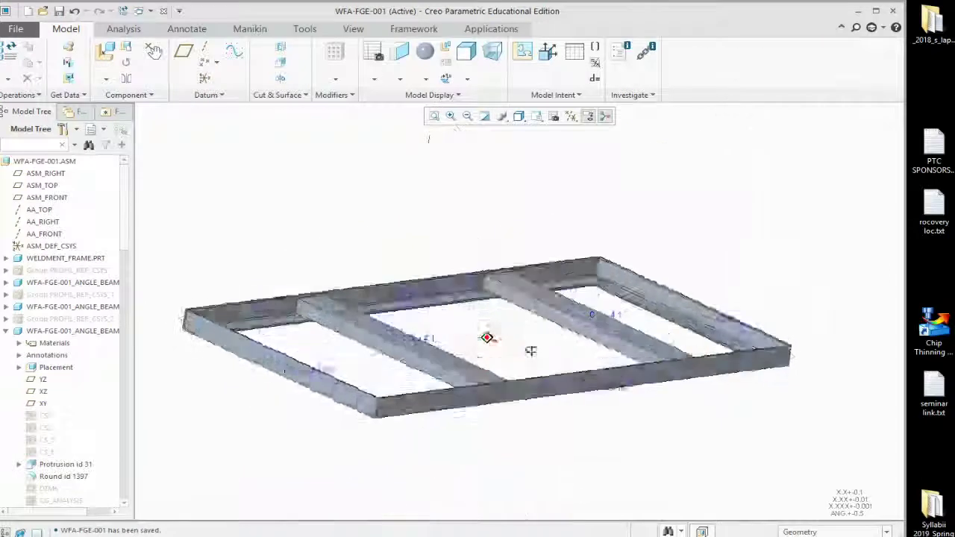